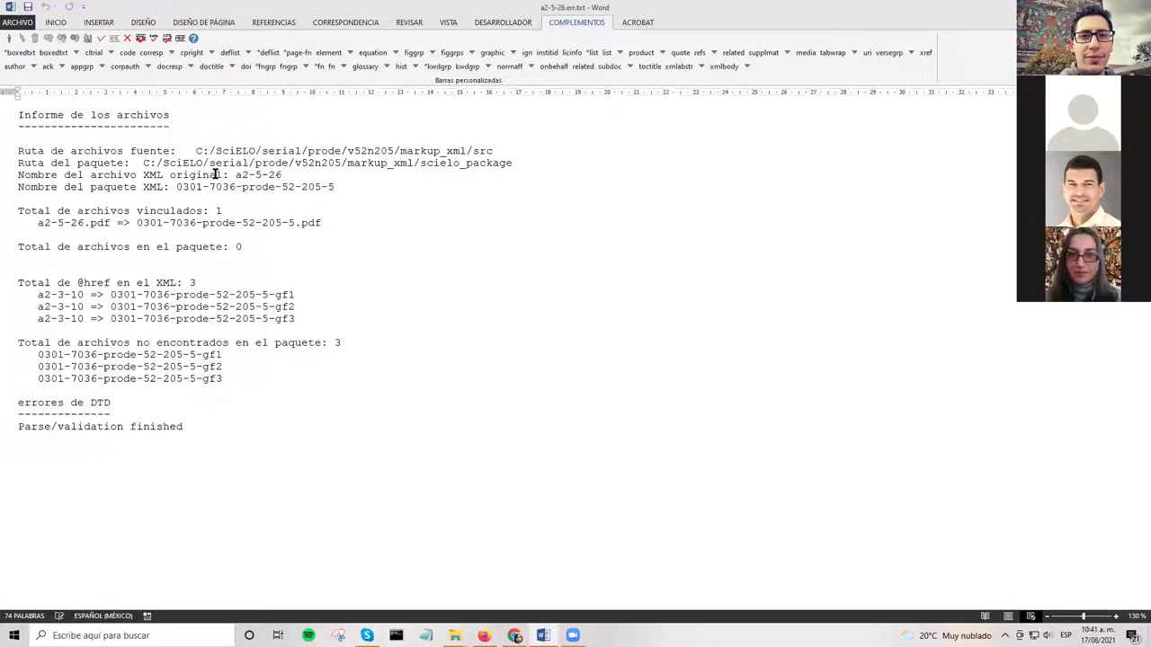
Step: Examine the XML package name, the linked PDF and the package file entries in the a2-5-26 file report
{"action": "left_click_drag", "start_coordinate": [177, 187], "coordinate": [335, 187]}
{"action": "left_click", "coordinate": [179, 187]}
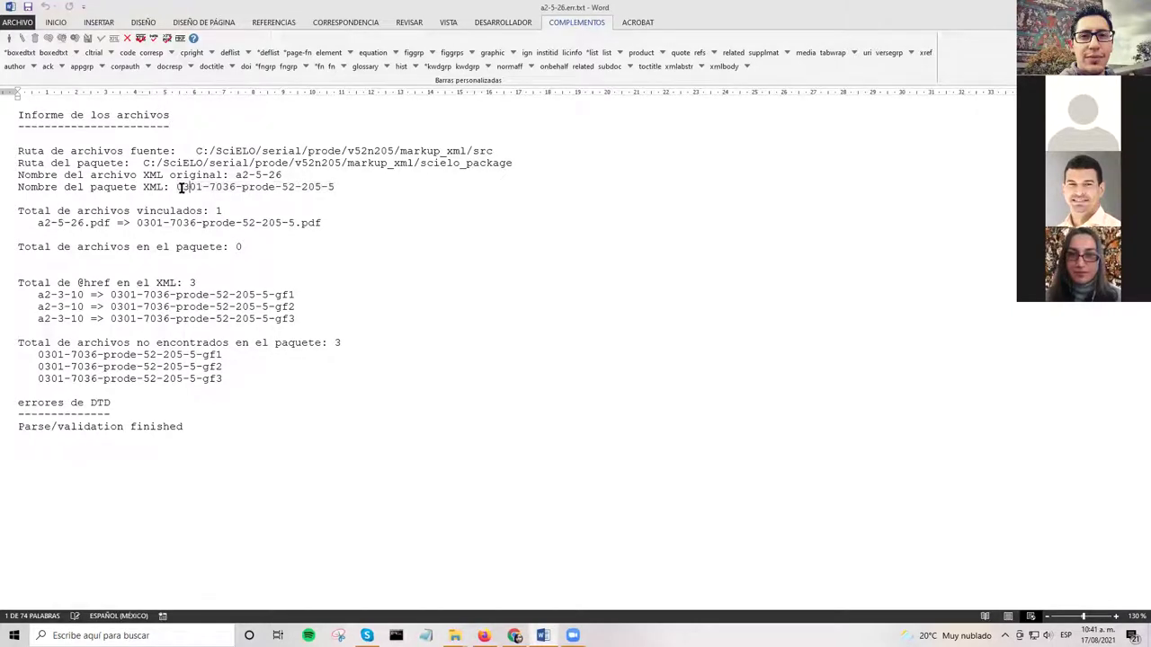
{"action": "left_click_drag", "start_coordinate": [178, 187], "coordinate": [336, 187]}
{"action": "left_click", "coordinate": [308, 186]}
{"action": "left_click", "coordinate": [329, 187]}
{"action": "left_click", "coordinate": [229, 216]}
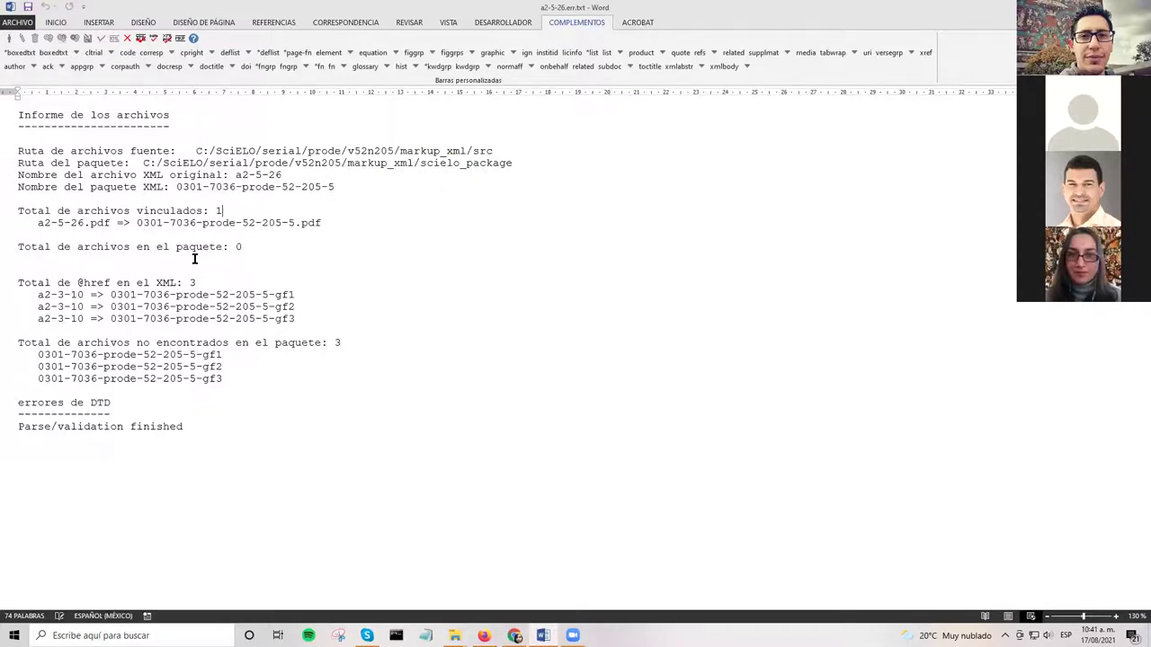
{"action": "left_click_drag", "start_coordinate": [277, 222], "coordinate": [332, 224]}
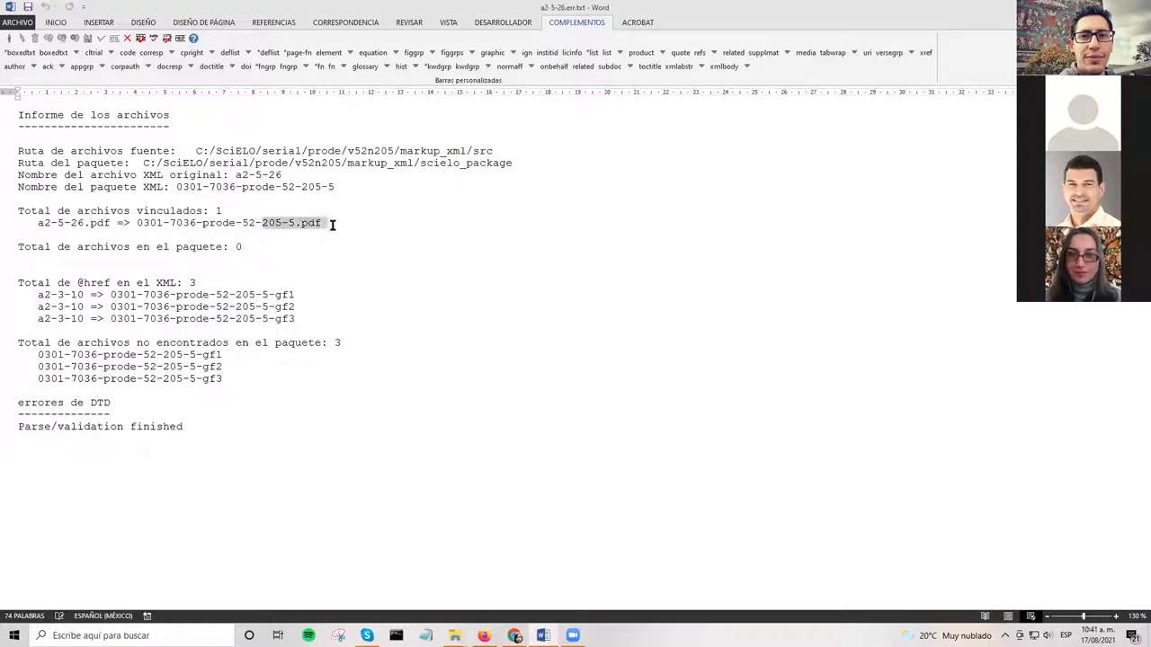
{"action": "left_click", "coordinate": [269, 242]}
{"action": "left_click", "coordinate": [230, 277]}
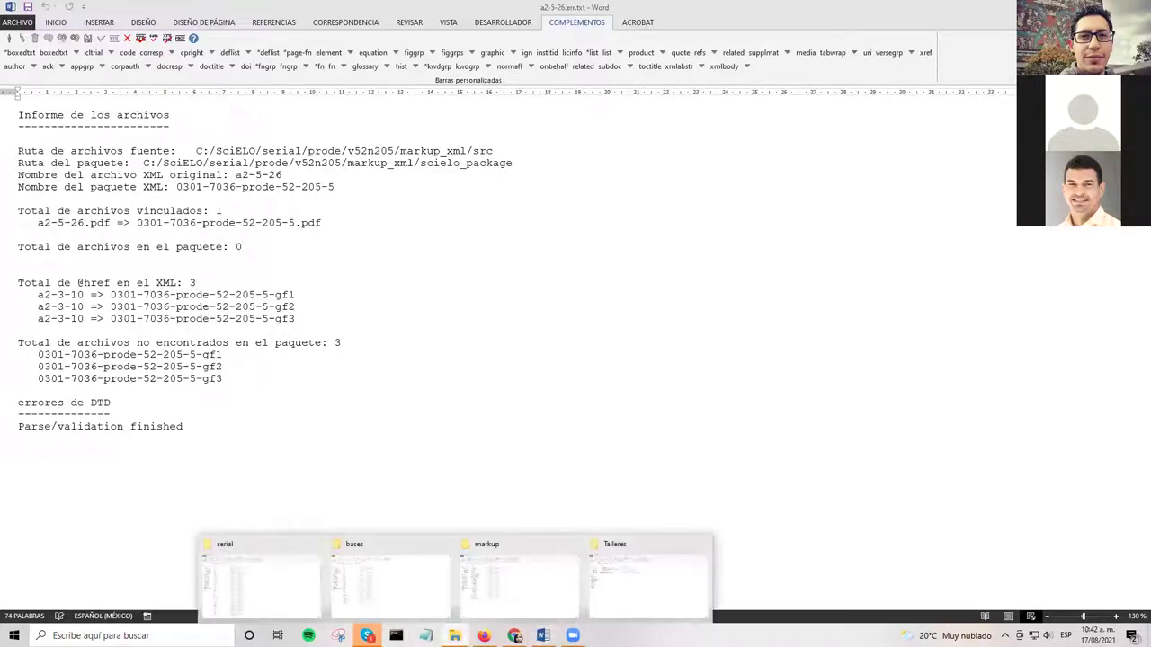
Step: Switch to File Explorer and open the scielo_package folder under serial/prode/v52n205/markup_xml
{"action": "left_click", "coordinate": [296, 585]}
{"action": "scroll", "coordinate": [189, 349], "scroll_direction": "down", "scroll_amount": 12}
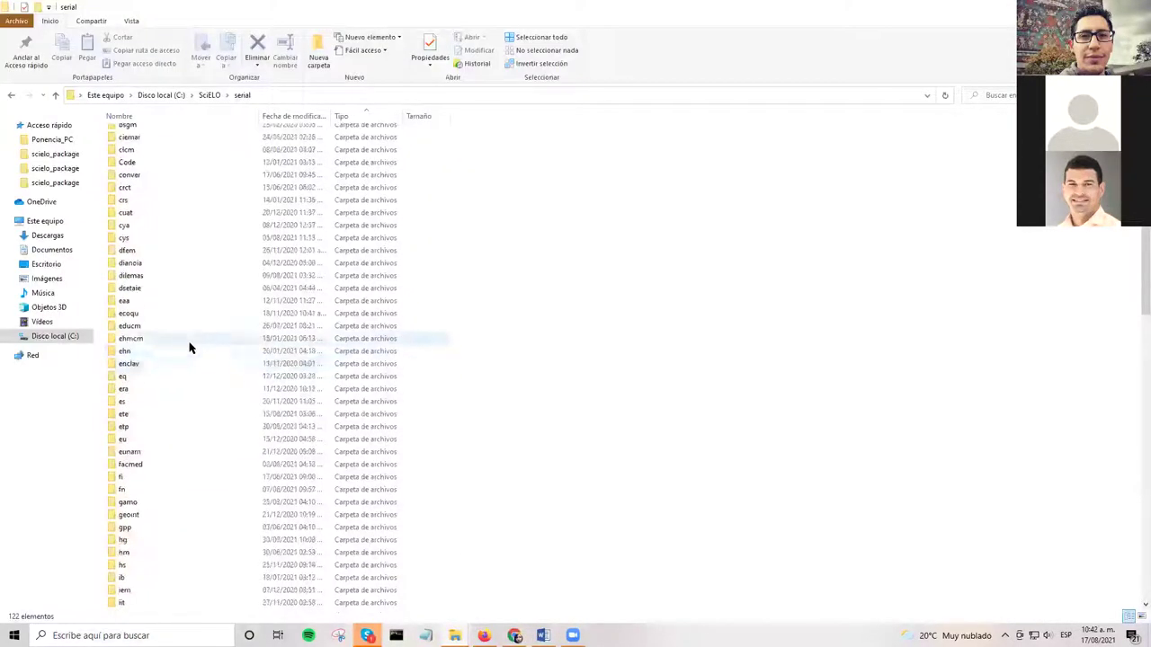
{"action": "scroll", "coordinate": [187, 349], "scroll_direction": "down", "scroll_amount": 6}
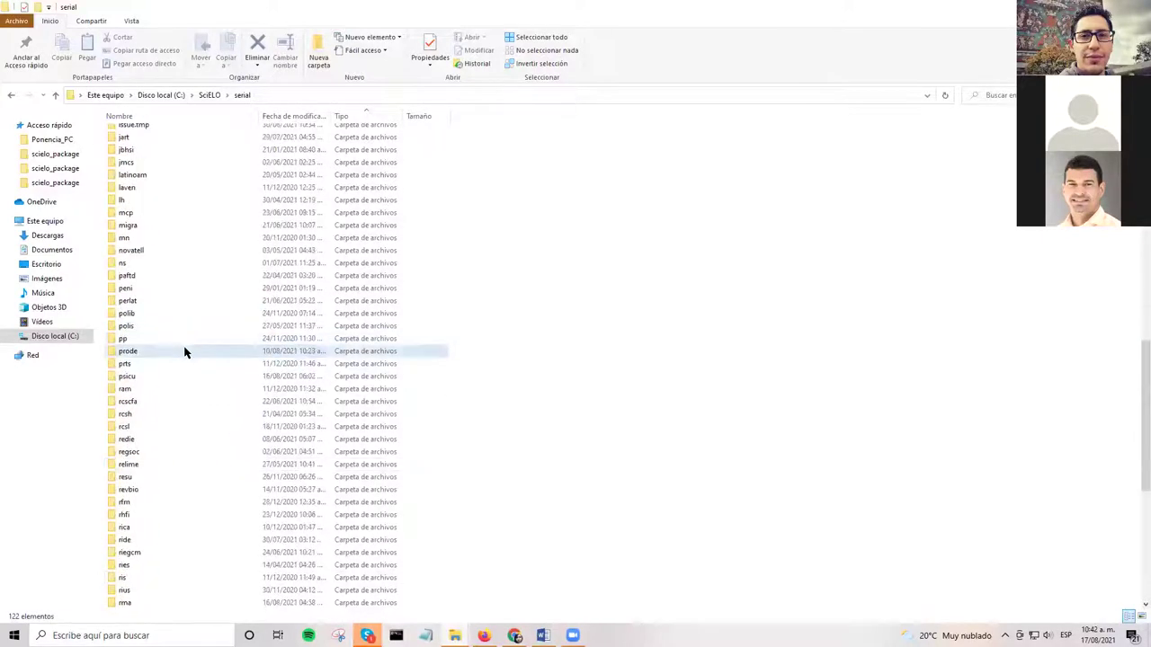
{"action": "double_click", "coordinate": [185, 350]}
{"action": "double_click", "coordinate": [157, 136]}
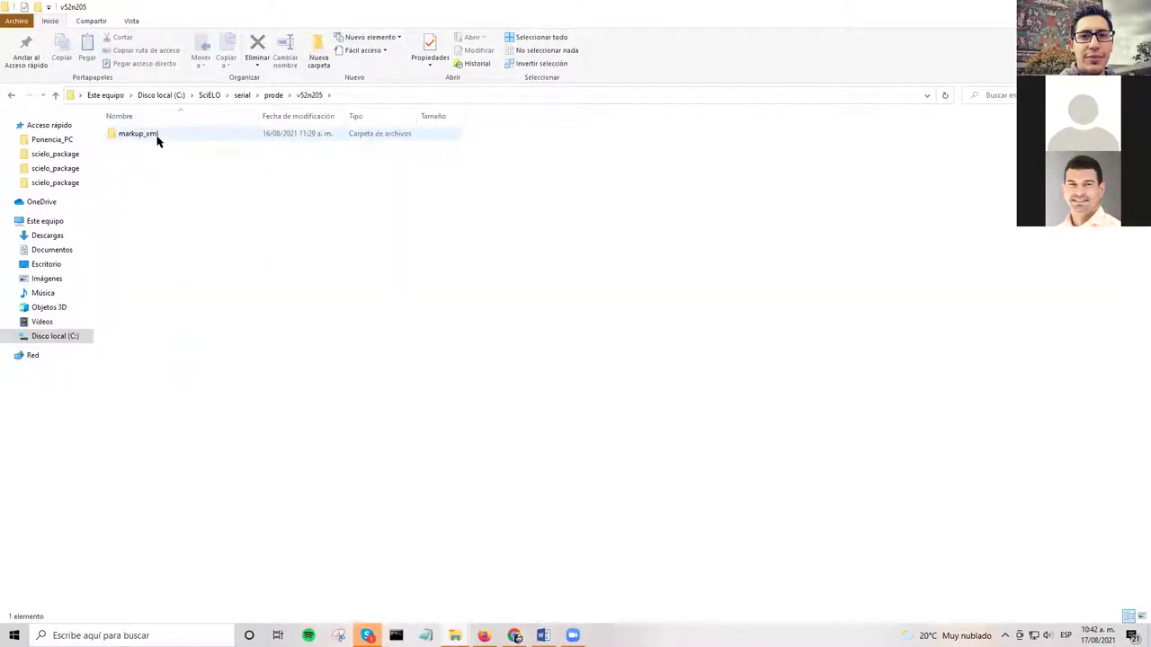
{"action": "double_click", "coordinate": [155, 136]}
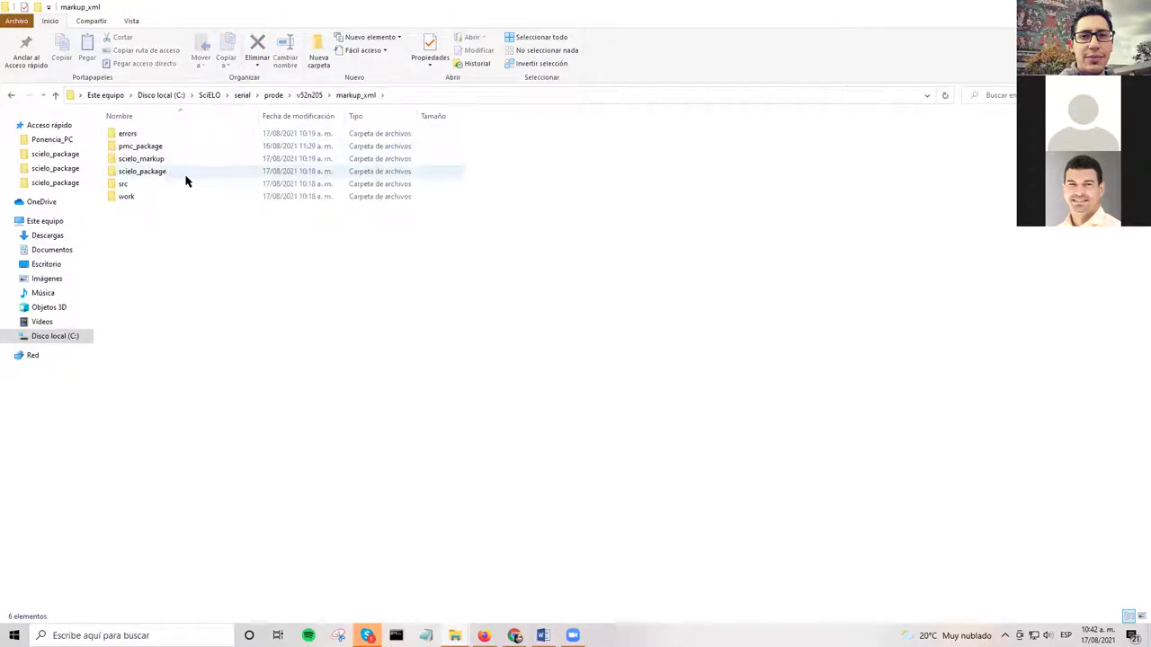
{"action": "double_click", "coordinate": [193, 173]}
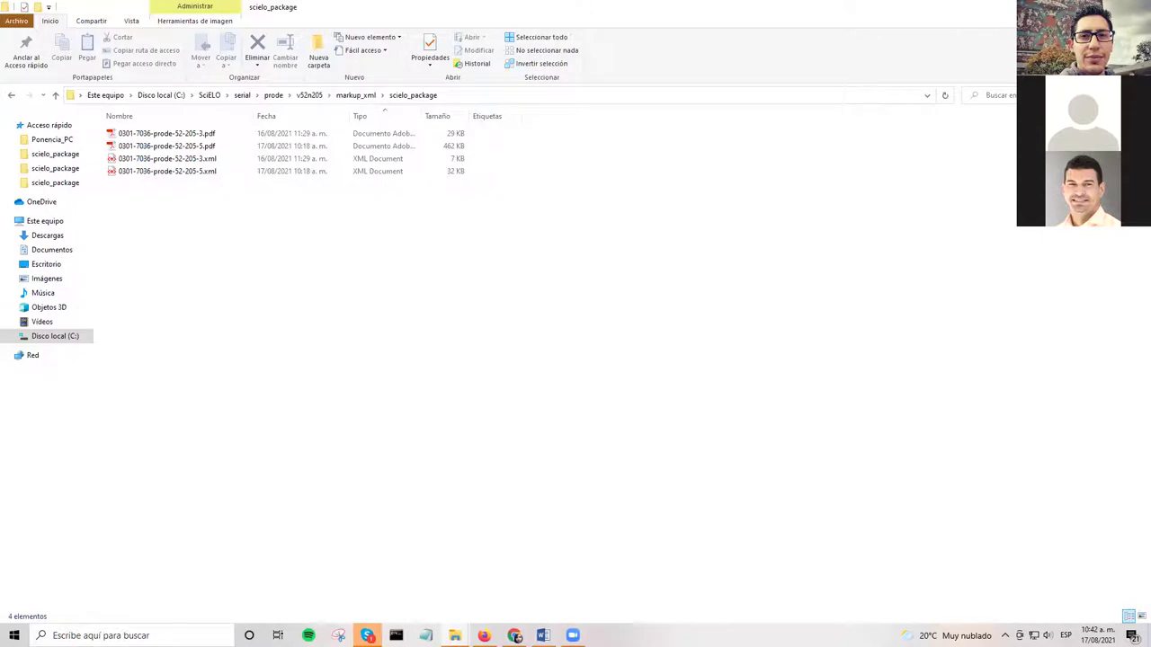
Step: Switch back to Word and open the SciELO style report for a2-5-26
{"action": "key", "text": "alt+Tab"}
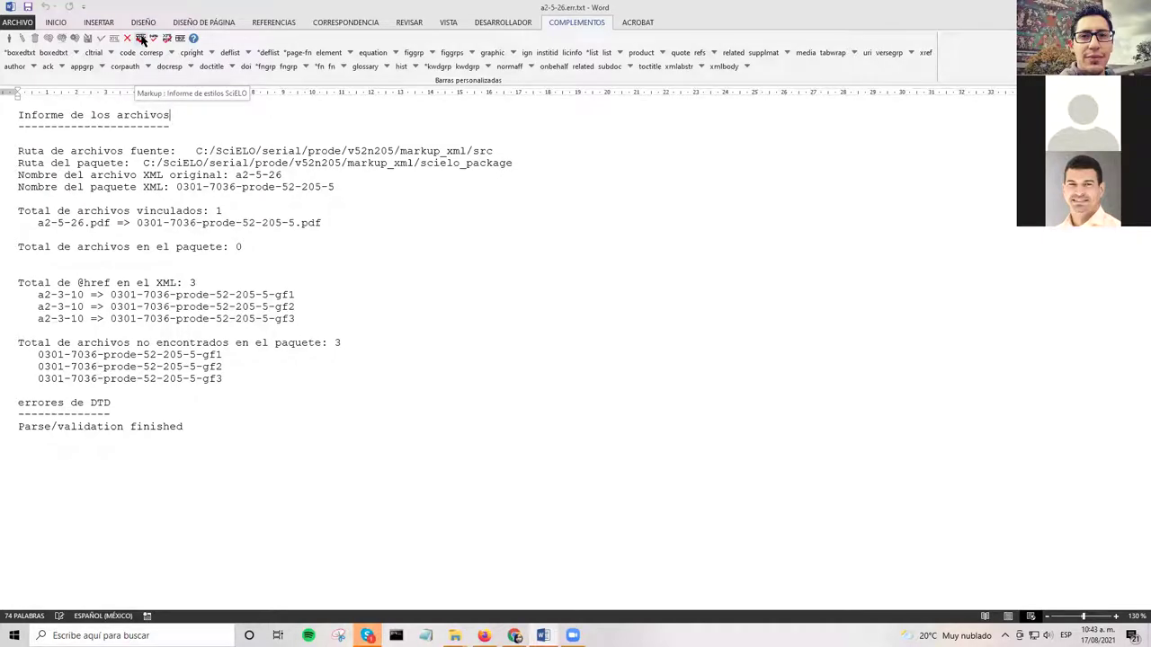
{"action": "left_click", "coordinate": [141, 40]}
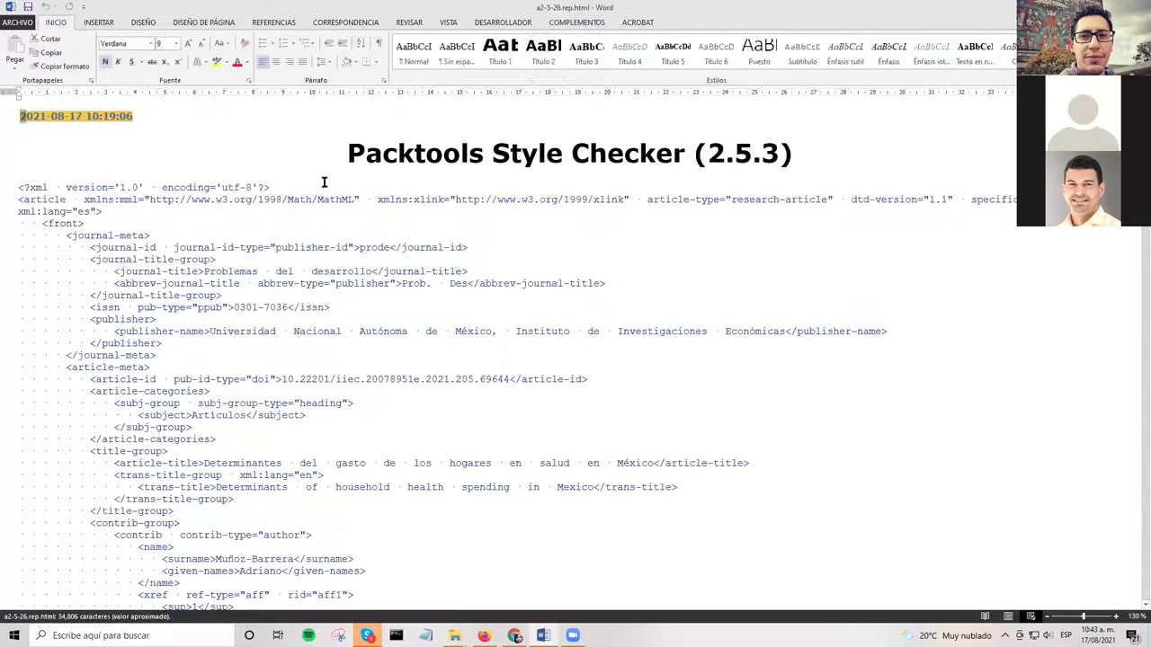
{"action": "left_click", "coordinate": [341, 160]}
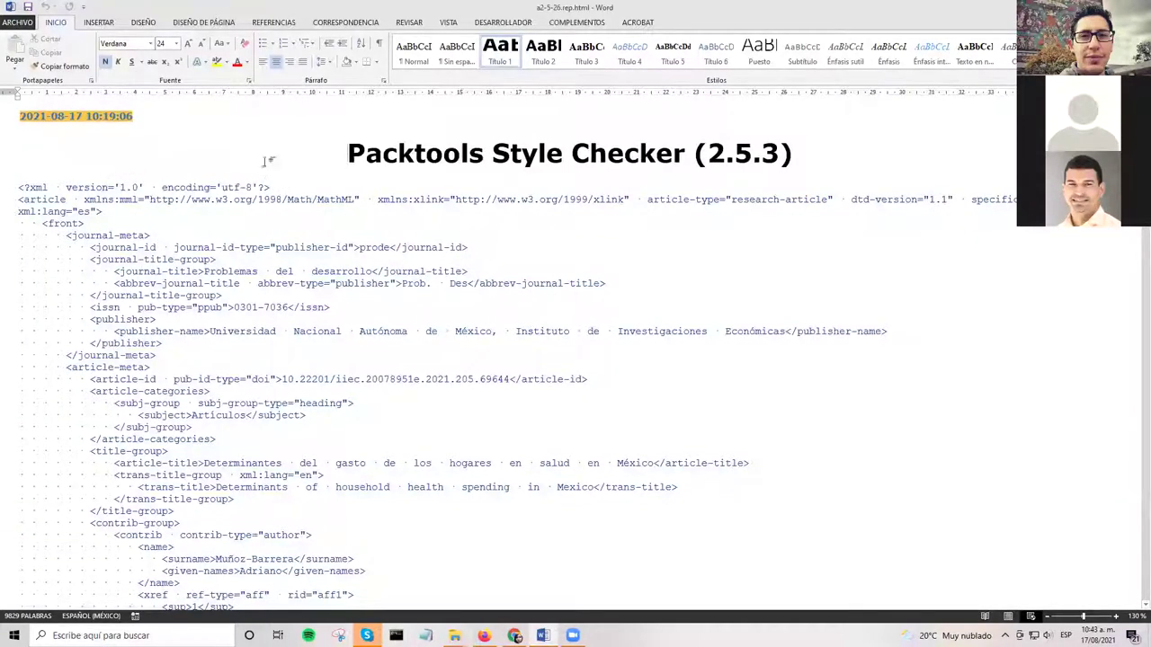
Step: Open the data quality control report for a2-5-26 and review its summary of fatal errors, errors and warnings
{"action": "left_click", "coordinate": [575, 22]}
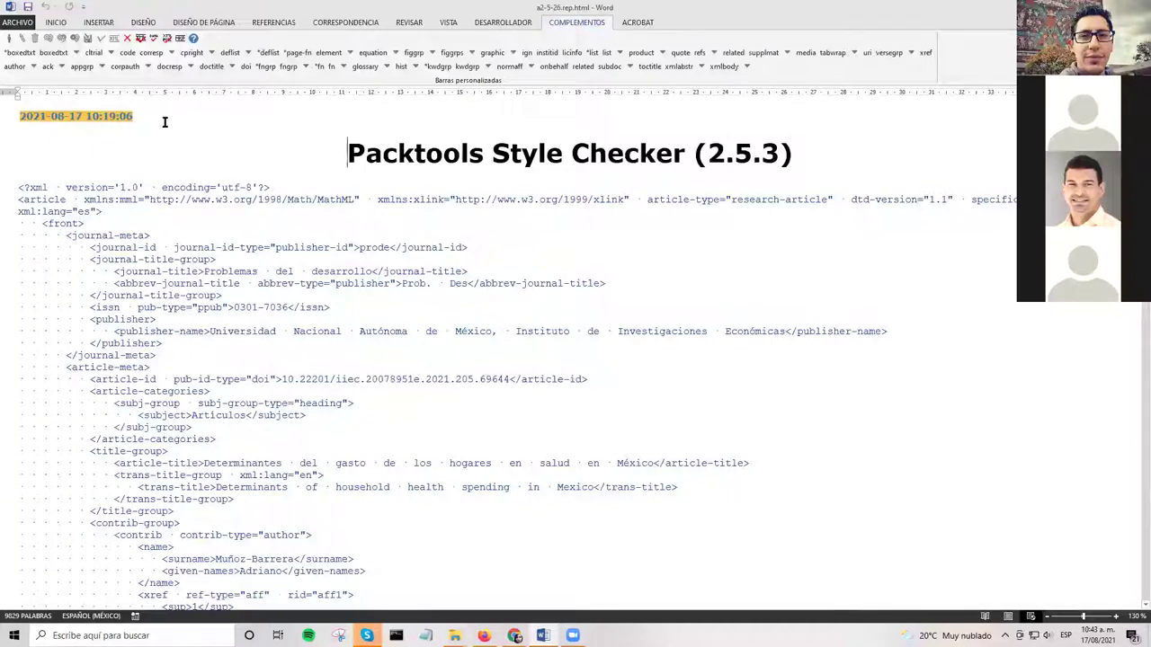
{"action": "left_click", "coordinate": [154, 42]}
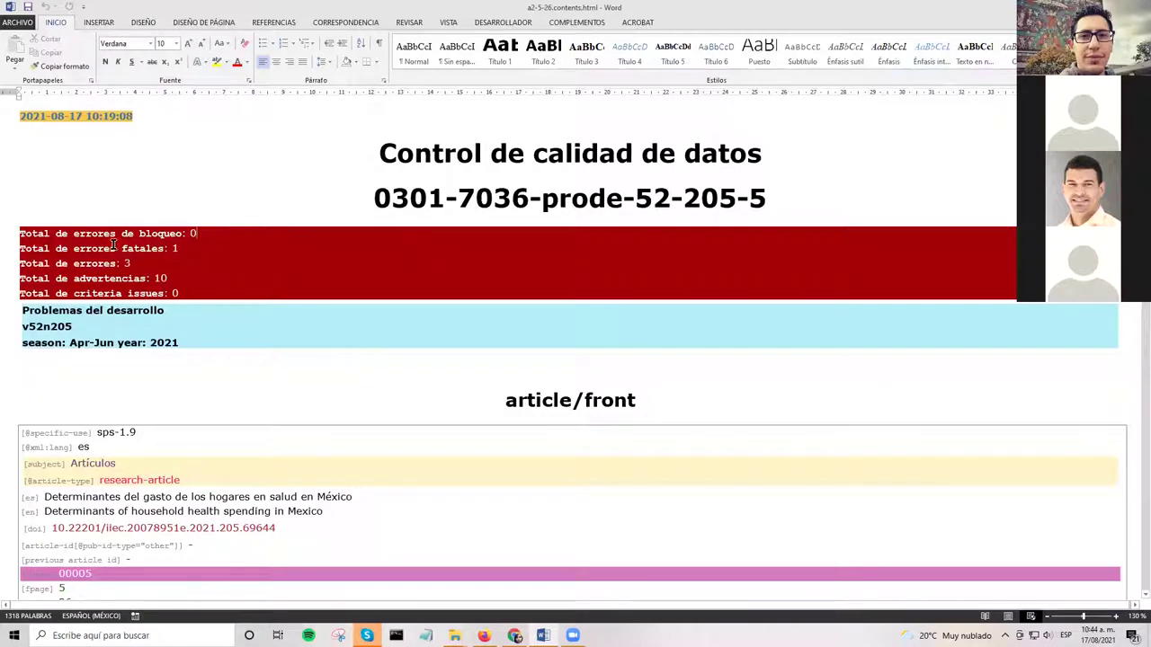
{"action": "double_click", "coordinate": [176, 249]}
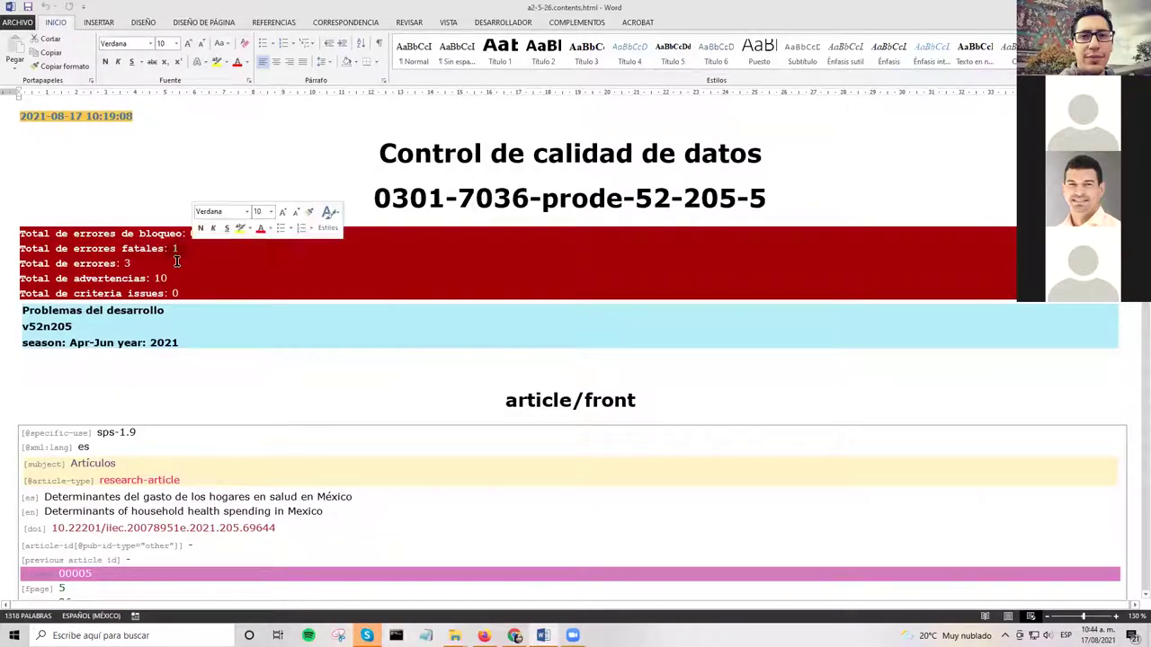
{"action": "key", "text": "Right"}
{"action": "scroll", "coordinate": [188, 281], "scroll_direction": "down", "scroll_amount": 2}
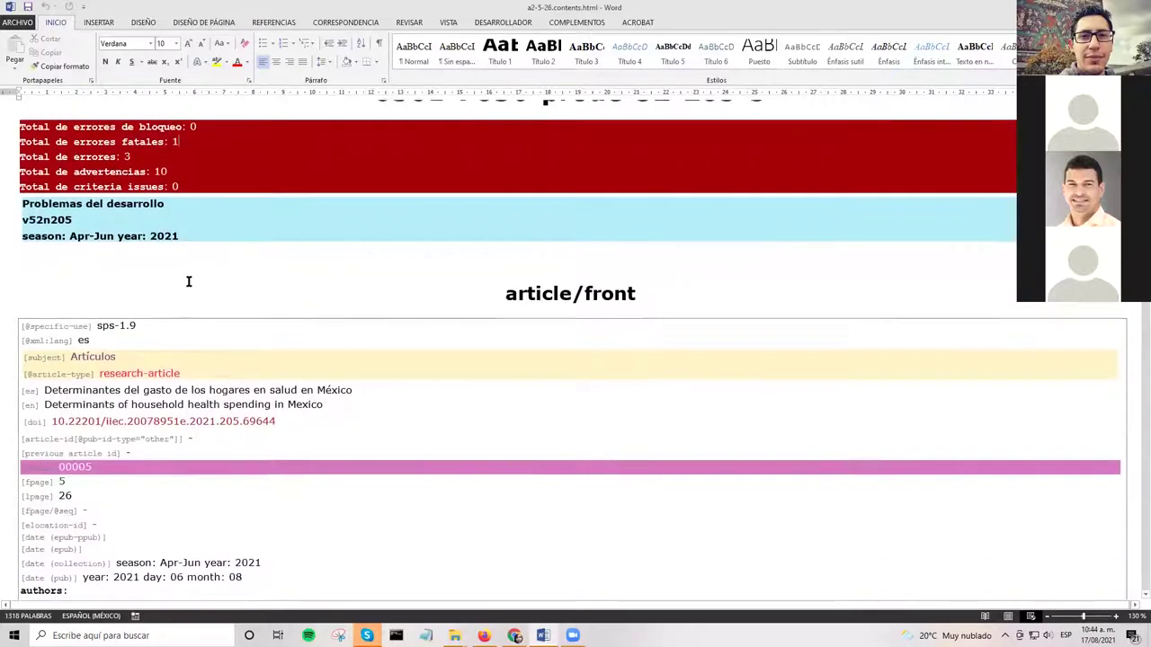
{"action": "scroll", "coordinate": [198, 253], "scroll_direction": "up", "scroll_amount": 1}
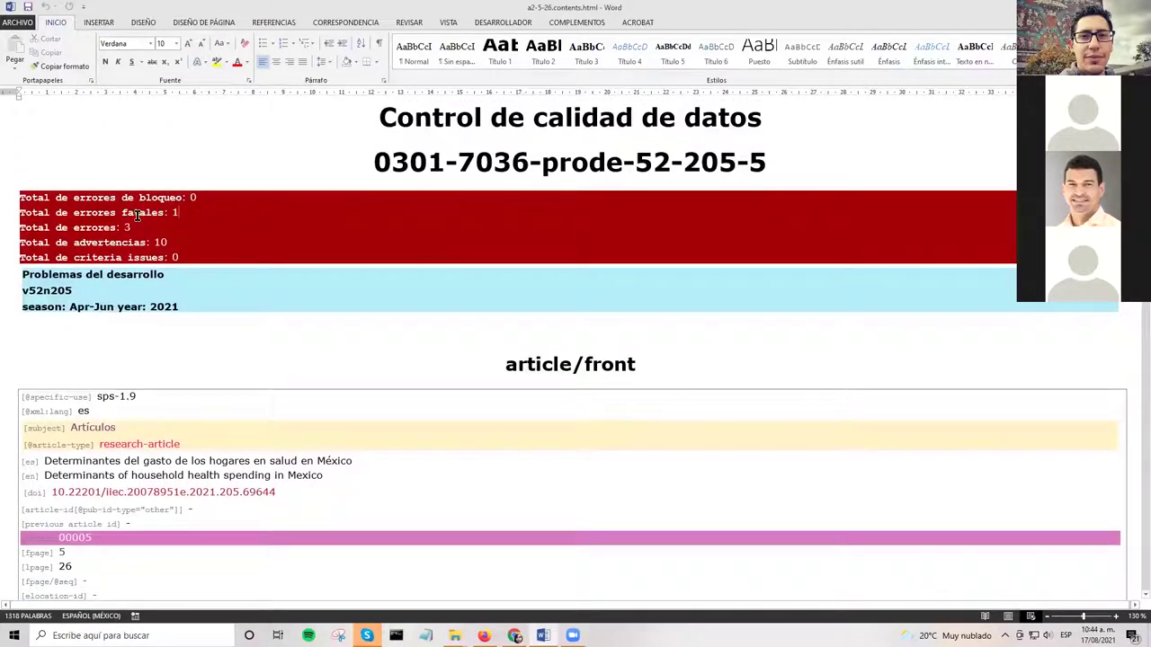
{"action": "double_click", "coordinate": [155, 243]}
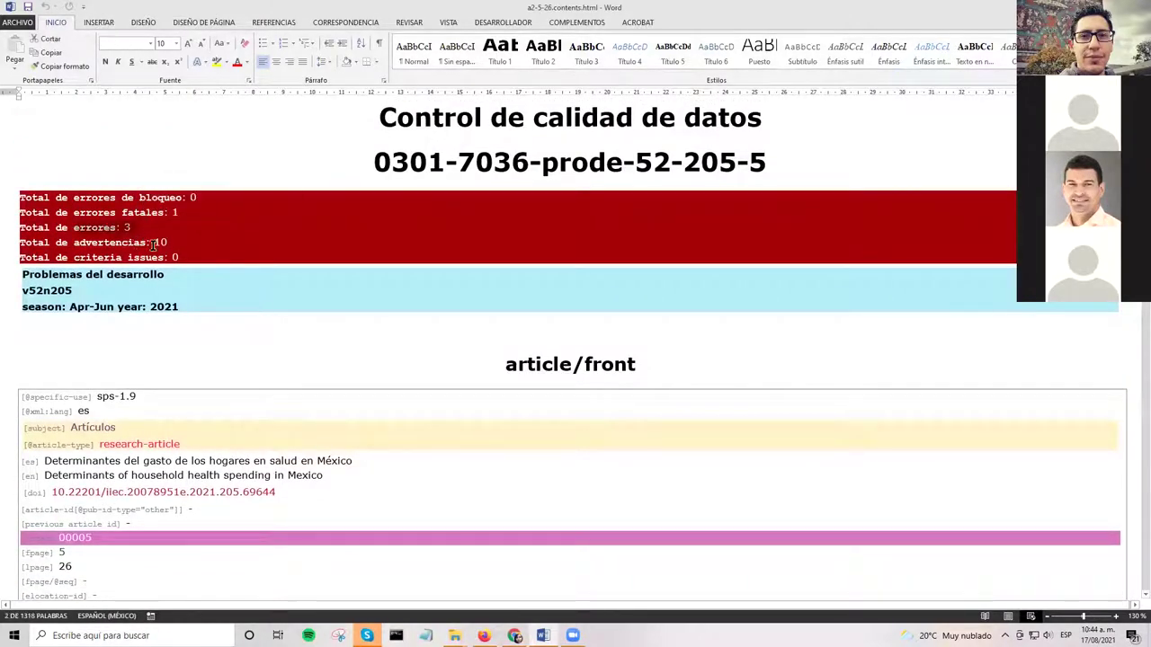
{"action": "left_click", "coordinate": [193, 287]}
Step: Examine the report's article/front section, covering dates, authors, affiliations, abstracts and keywords
{"action": "scroll", "coordinate": [192, 288], "scroll_direction": "down", "scroll_amount": 6}
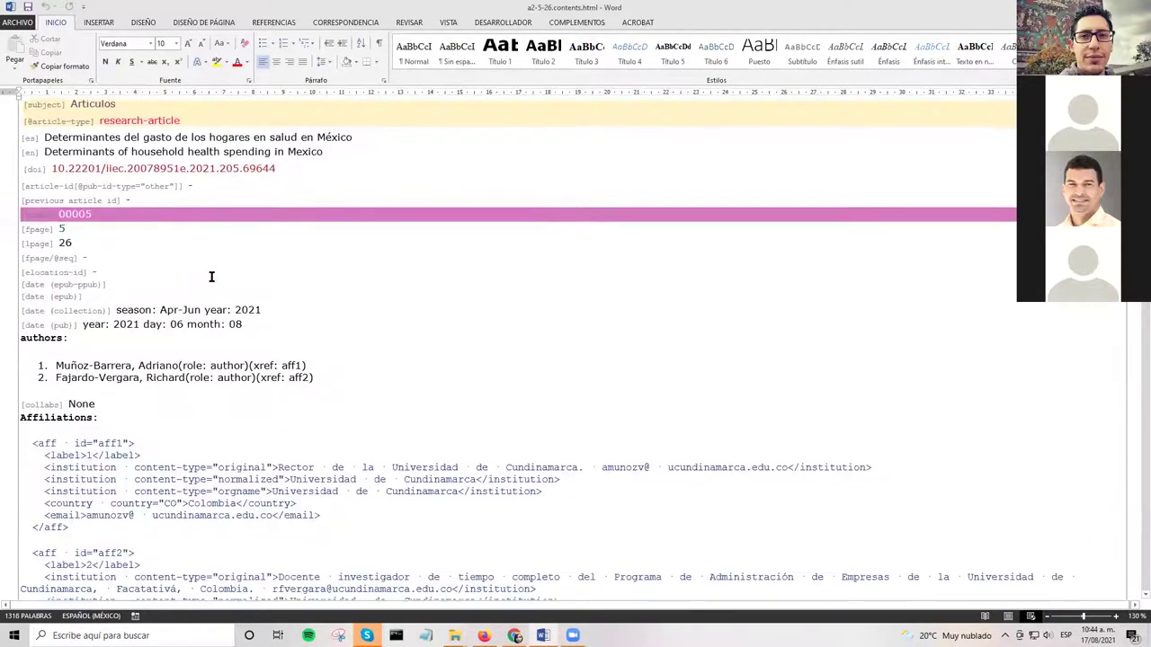
{"action": "scroll", "coordinate": [212, 277], "scroll_direction": "up", "scroll_amount": 6}
{"action": "scroll", "coordinate": [211, 275], "scroll_direction": "down", "scroll_amount": 4}
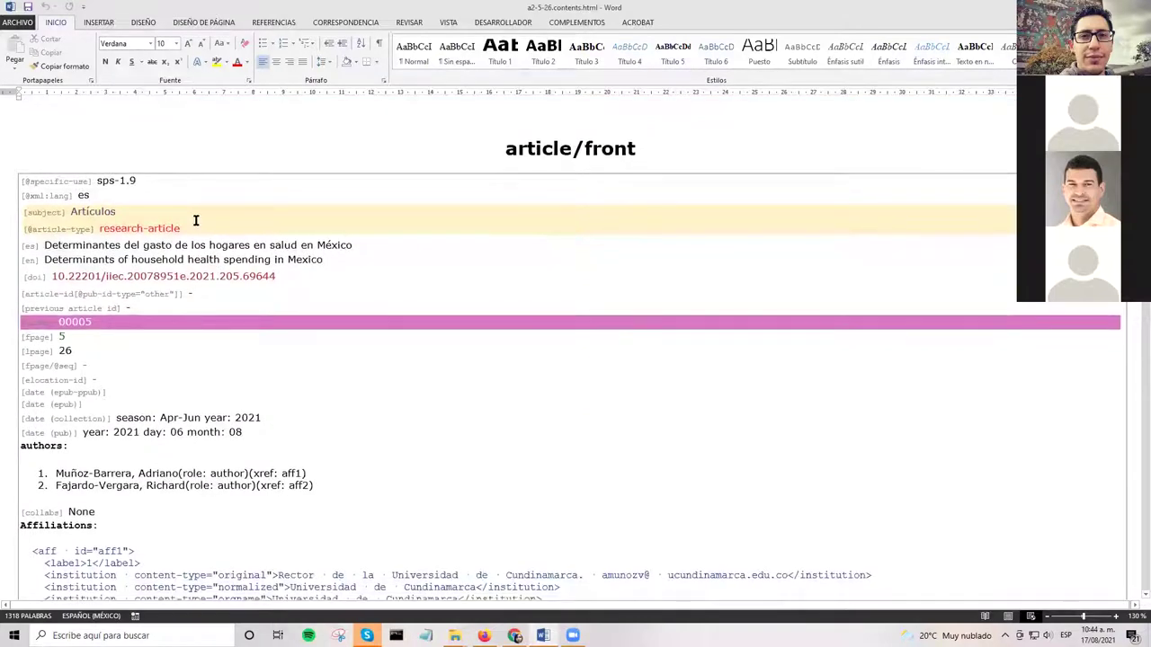
{"action": "scroll", "coordinate": [195, 220], "scroll_direction": "down", "scroll_amount": 5}
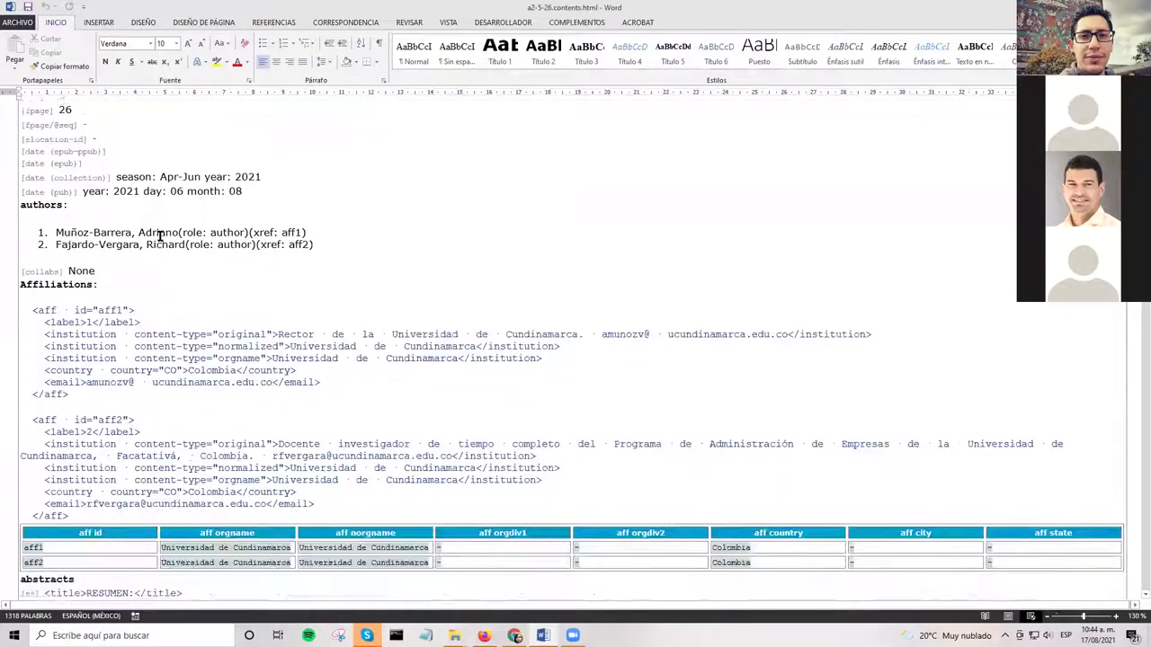
{"action": "scroll", "coordinate": [162, 234], "scroll_direction": "up", "scroll_amount": 6}
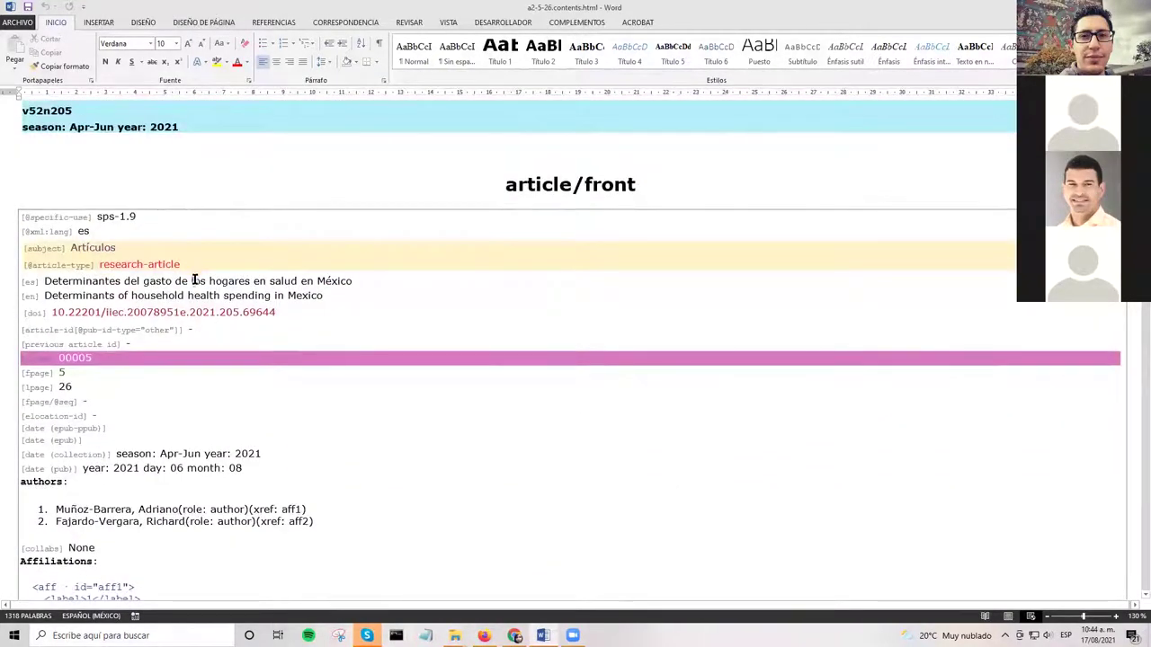
{"action": "scroll", "coordinate": [270, 295], "scroll_direction": "down", "scroll_amount": 5}
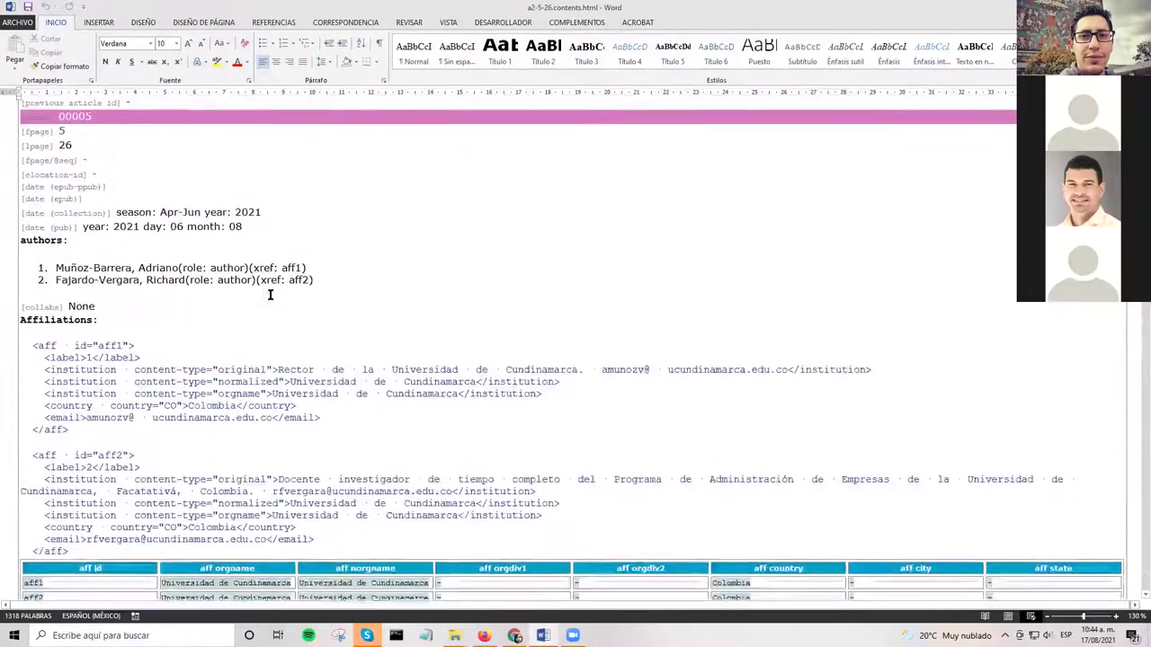
{"action": "scroll", "coordinate": [208, 264], "scroll_direction": "down", "scroll_amount": 3}
{"action": "scroll", "coordinate": [297, 338], "scroll_direction": "down", "scroll_amount": 1}
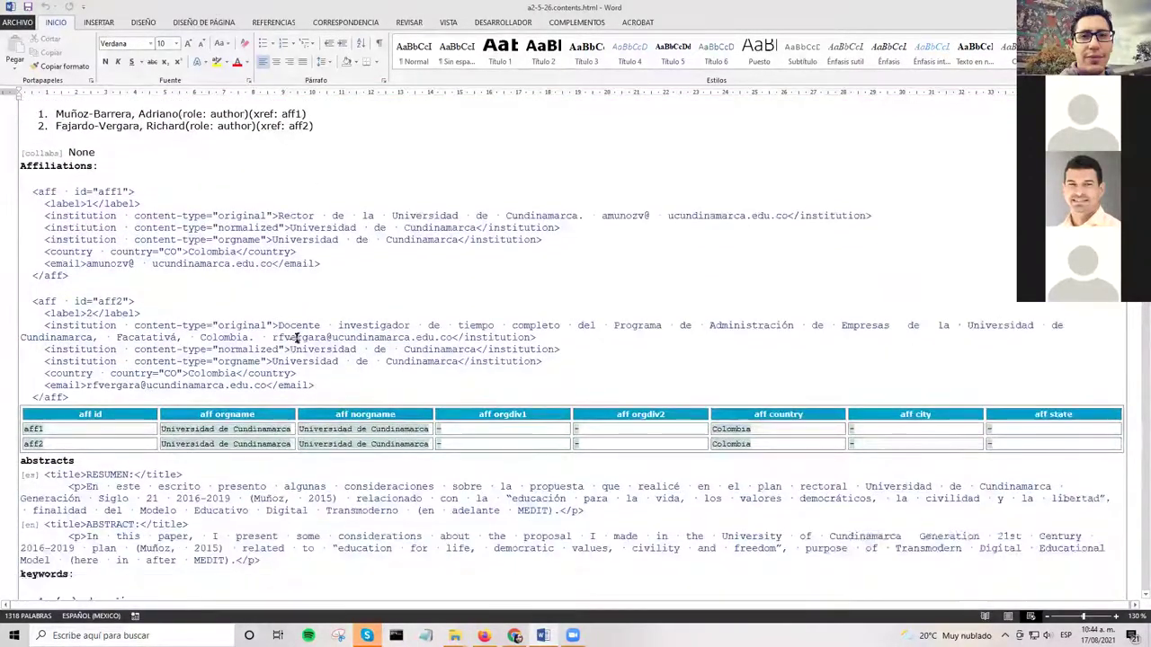
{"action": "scroll", "coordinate": [301, 264], "scroll_direction": "down", "scroll_amount": 5}
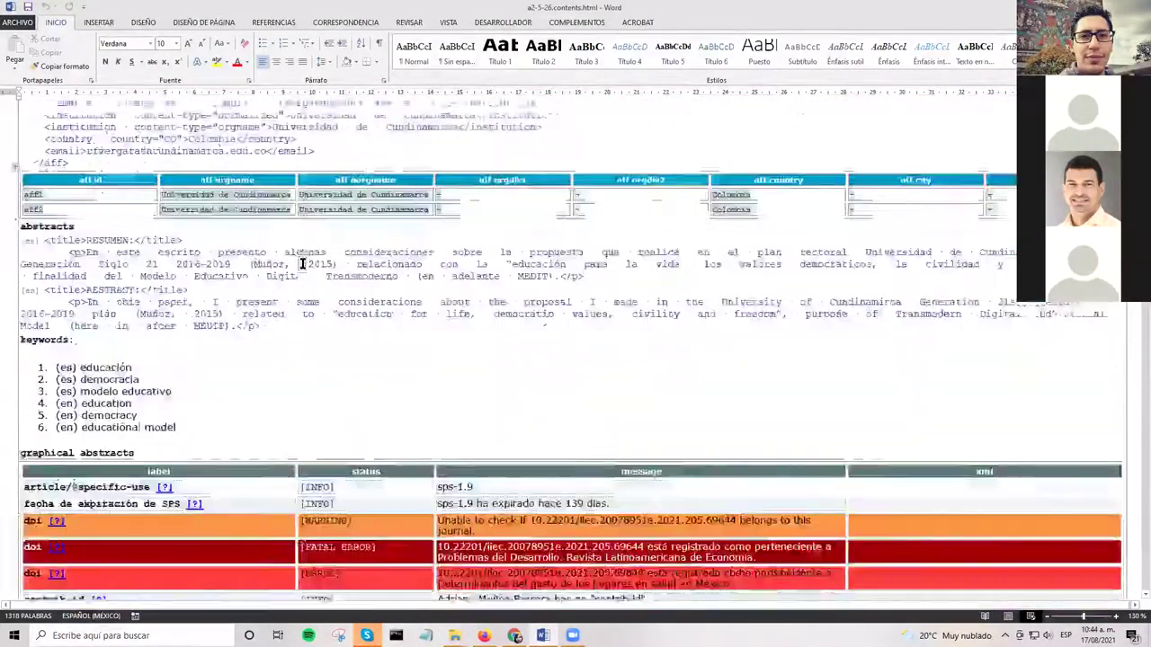
Step: Examine the DOI warning and fatal error messages in the validation table, including the registered journal title
{"action": "scroll", "coordinate": [303, 263], "scroll_direction": "down", "scroll_amount": 4}
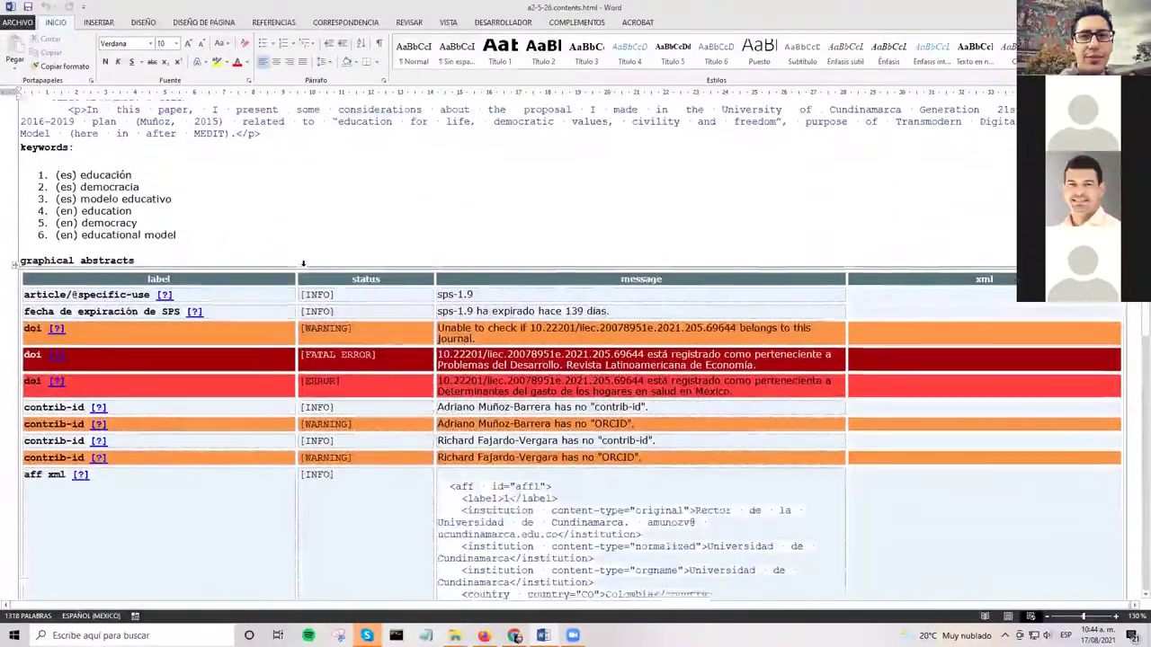
{"action": "scroll", "coordinate": [303, 264], "scroll_direction": "down", "scroll_amount": 3}
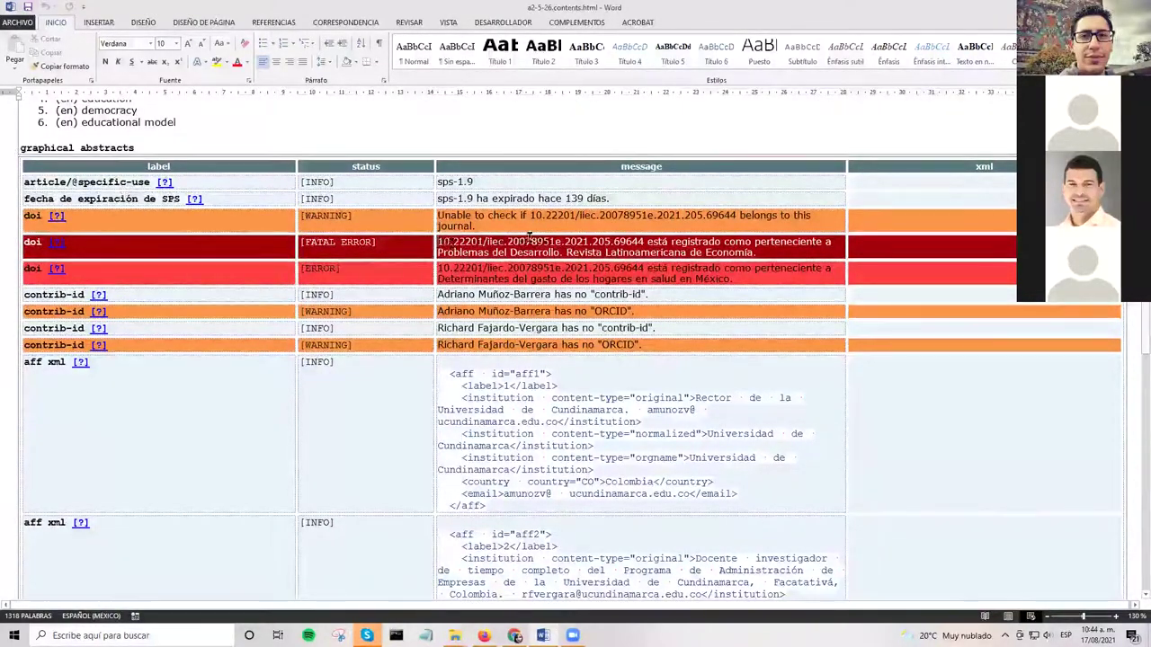
{"action": "left_click", "coordinate": [635, 244]}
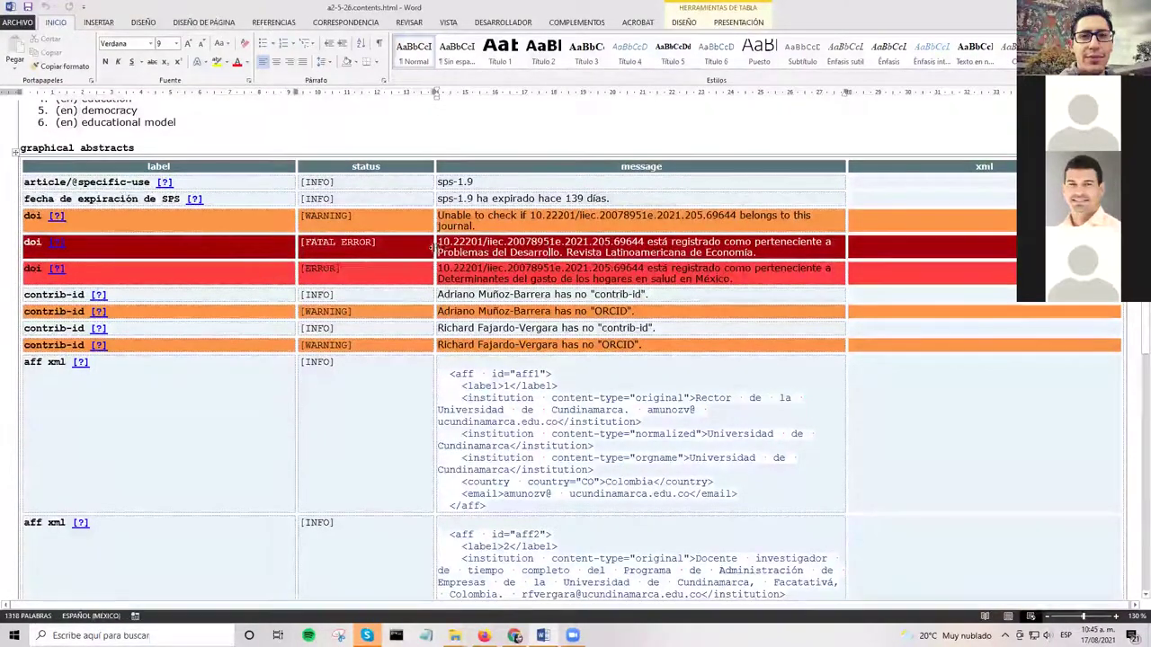
{"action": "left_click_drag", "start_coordinate": [493, 249], "coordinate": [556, 266]}
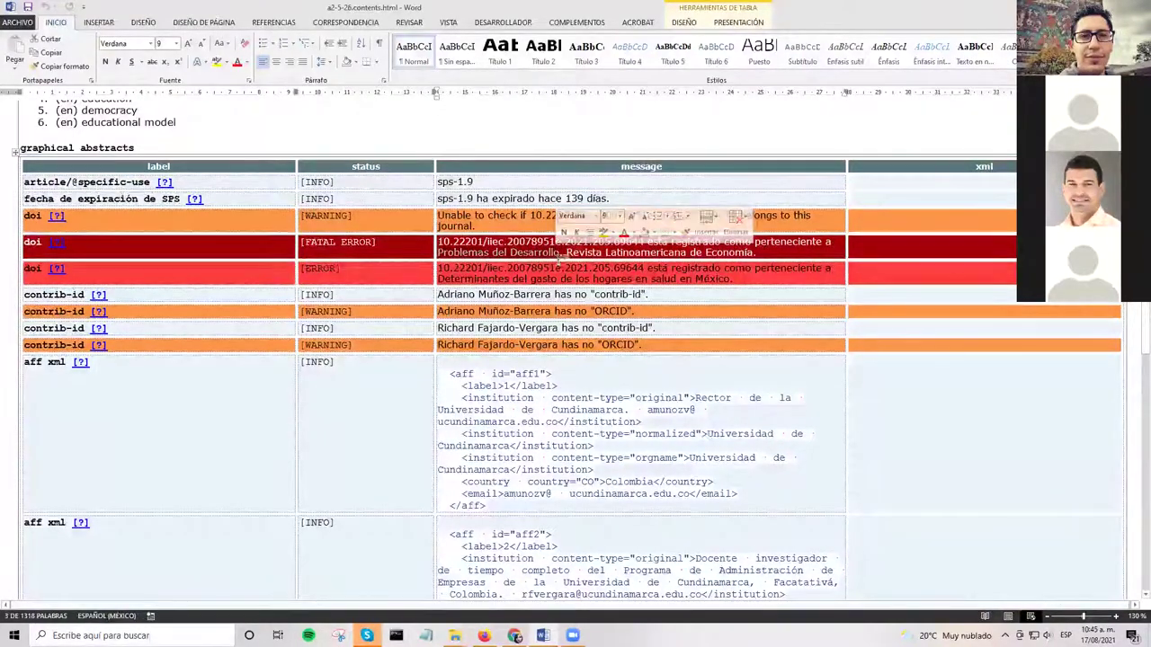
{"action": "left_click", "coordinate": [547, 216]}
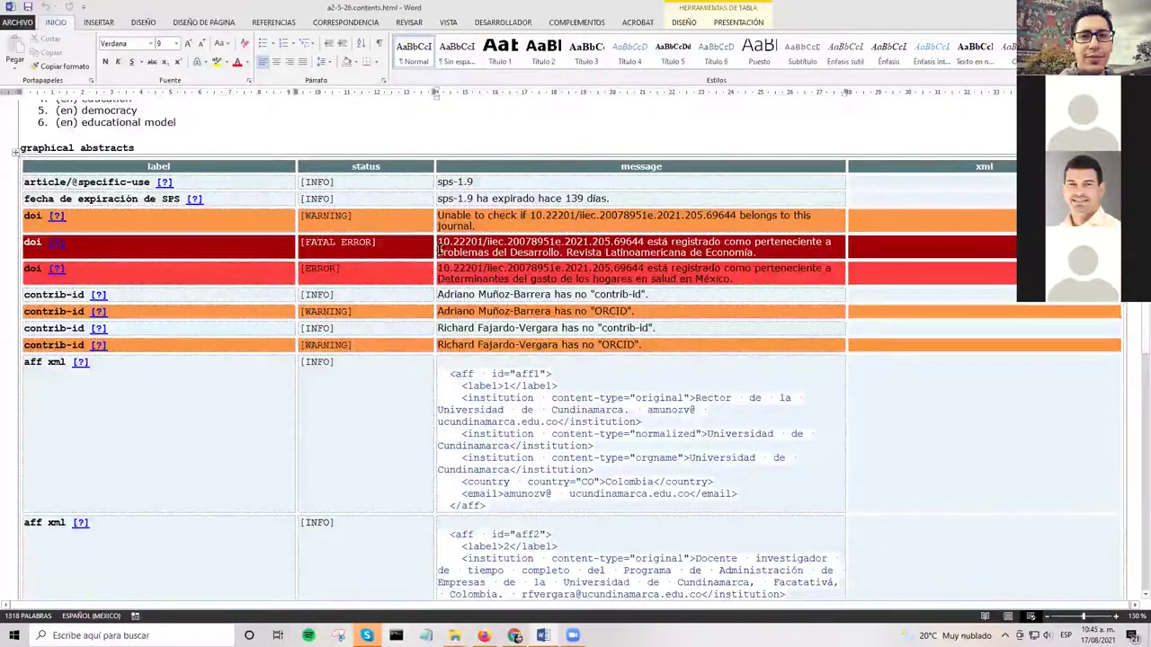
{"action": "left_click_drag", "start_coordinate": [736, 216], "coordinate": [530, 217]}
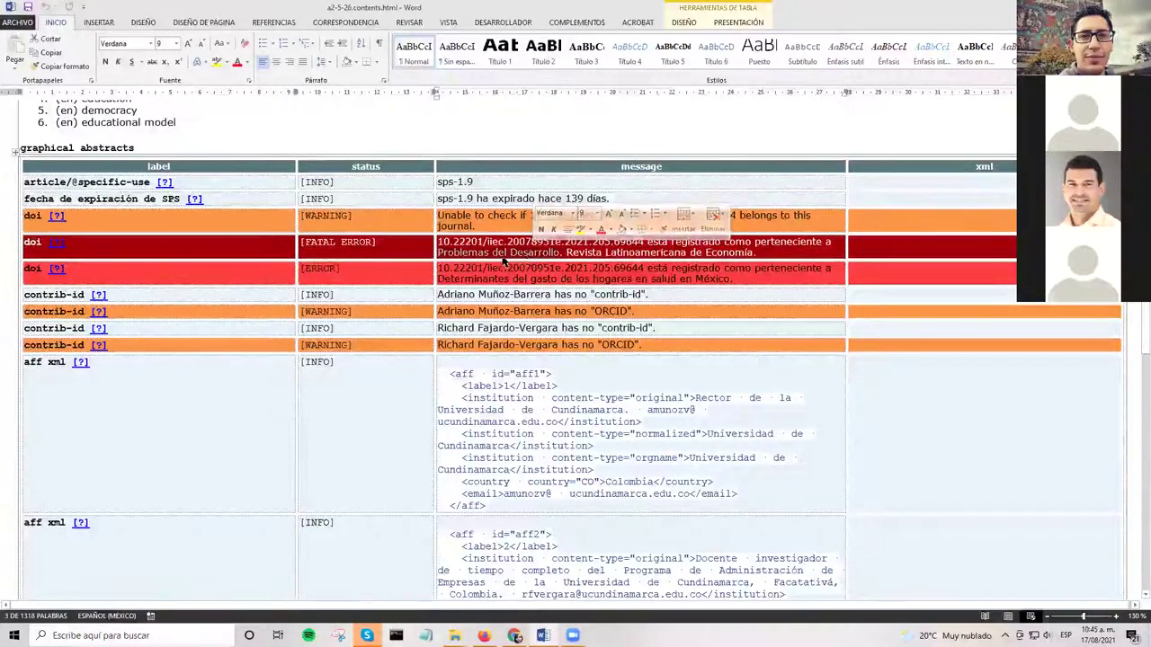
{"action": "left_click", "coordinate": [438, 252]}
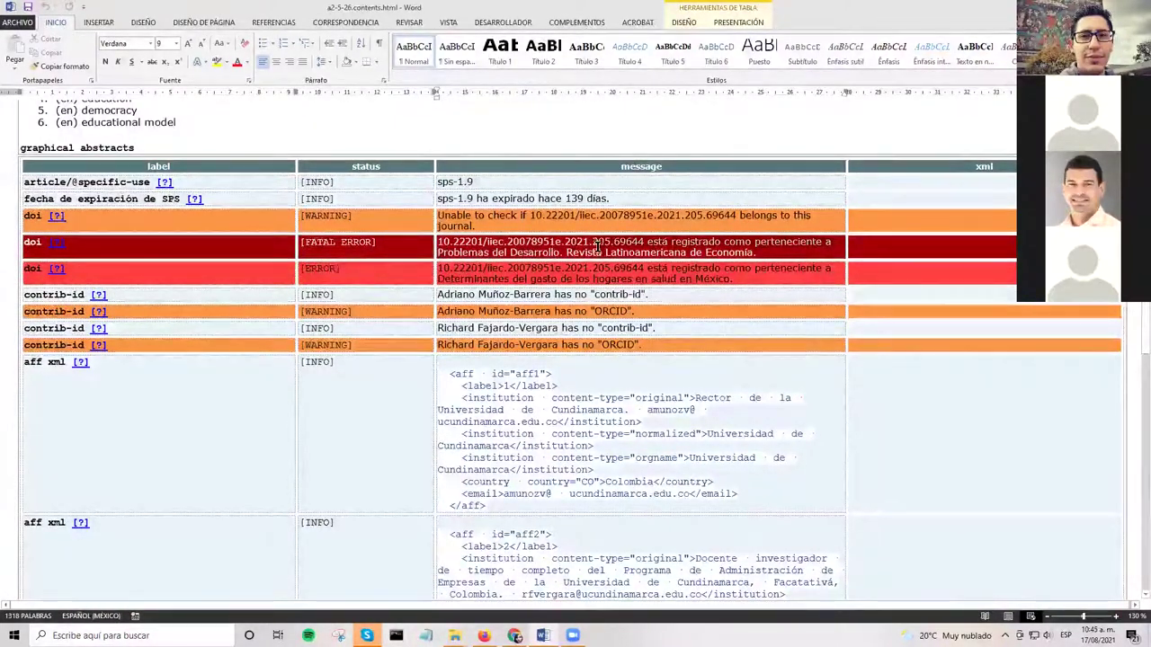
{"action": "key", "text": "shift+End"}
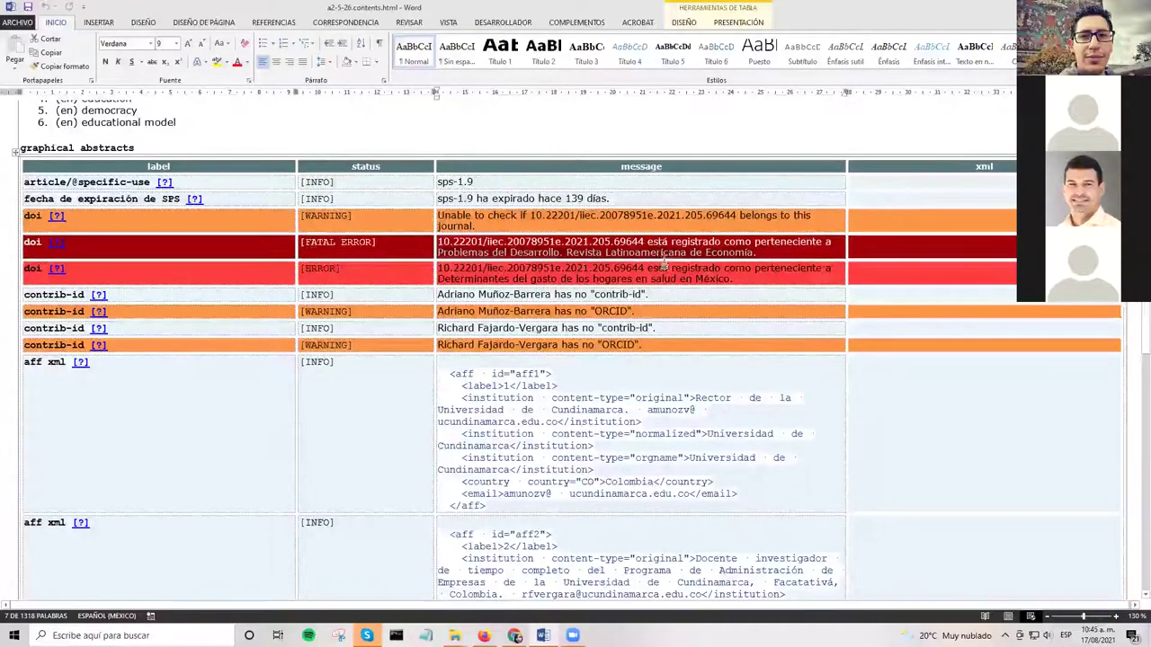
{"action": "left_click", "coordinate": [487, 242]}
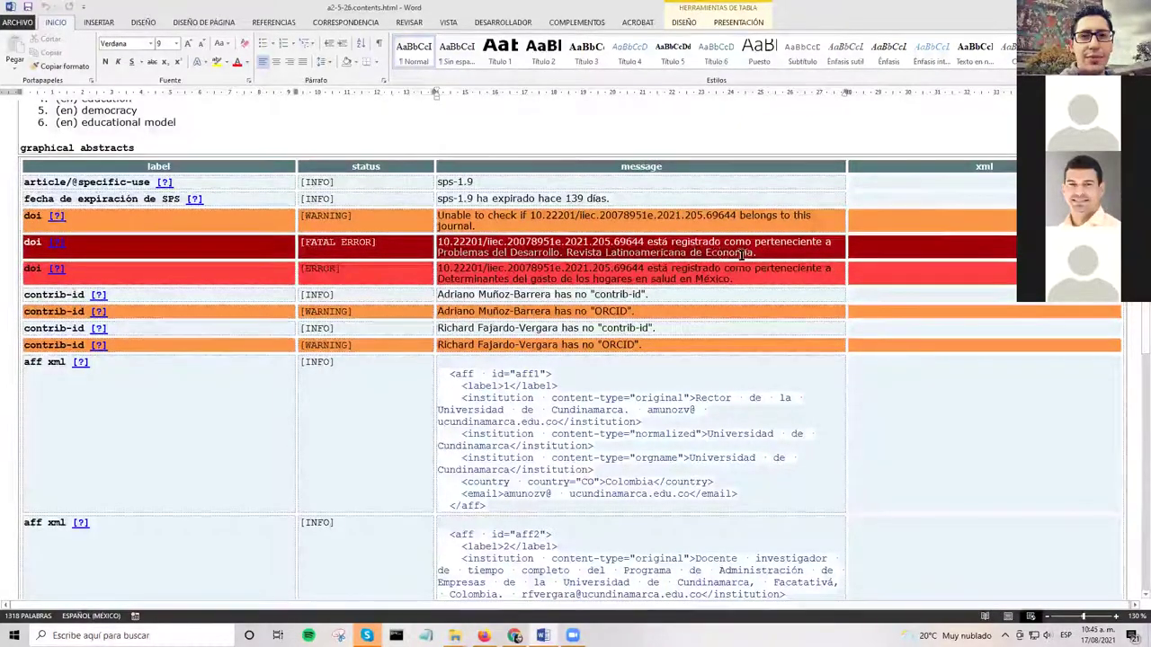
{"action": "left_click", "coordinate": [551, 242]}
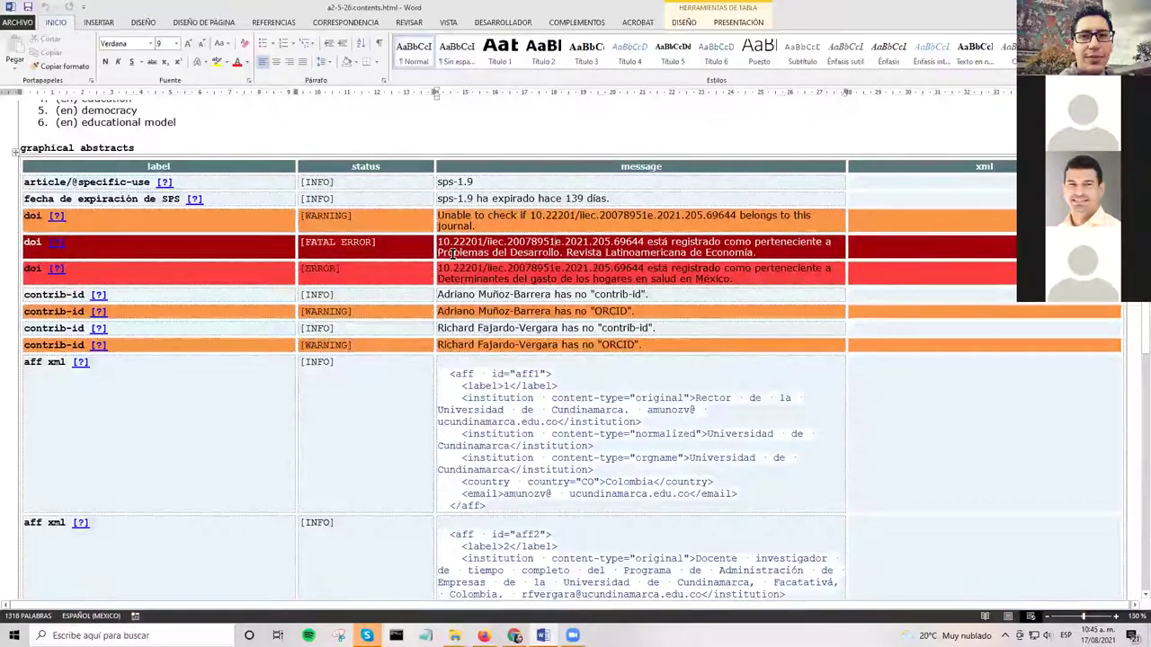
Step: Examine the registered journal title in the DOI fatal error and the registered article title in the DOI error below it
{"action": "left_click_drag", "start_coordinate": [439, 252], "coordinate": [757, 253]}
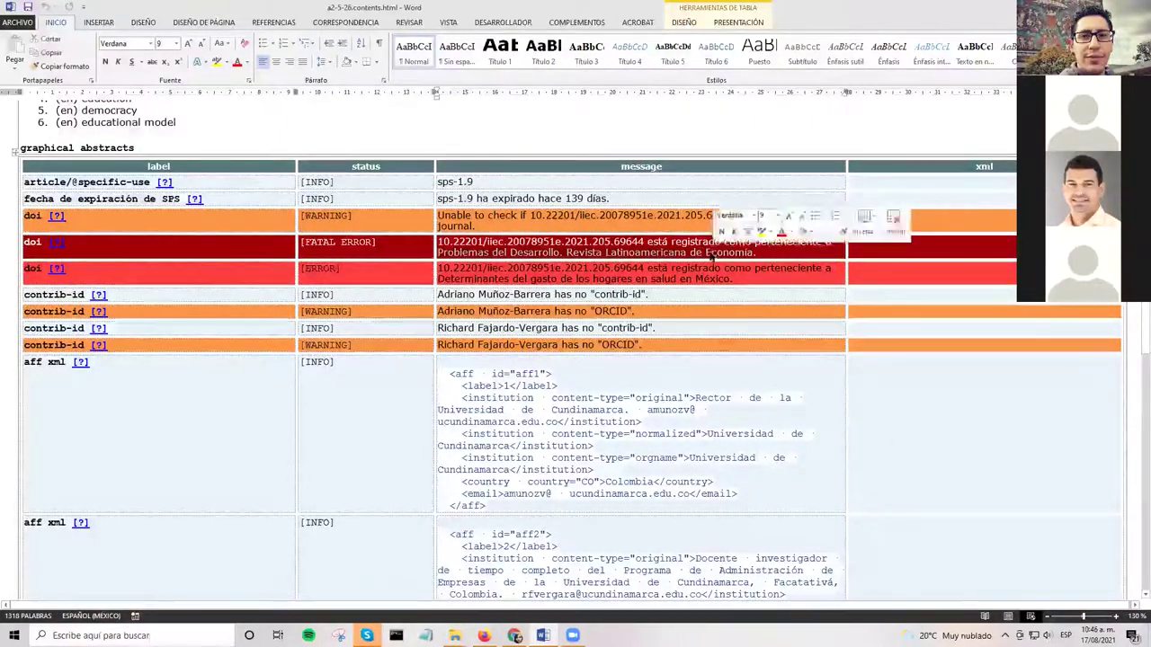
{"action": "left_click", "coordinate": [739, 256]}
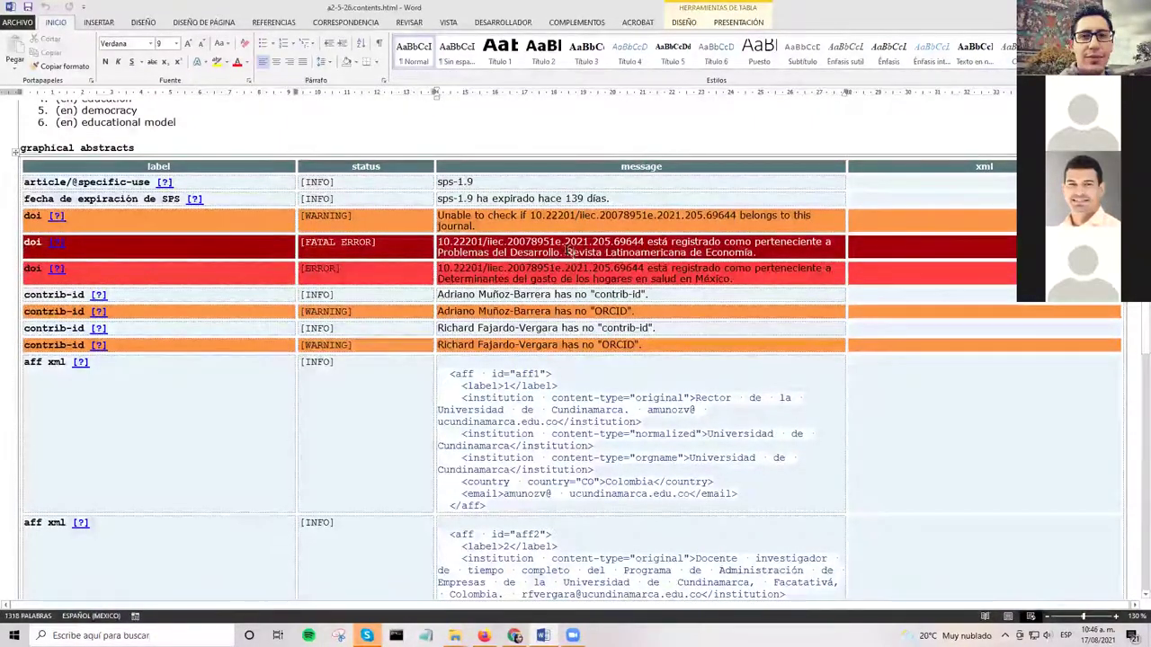
{"action": "left_click_drag", "start_coordinate": [740, 257], "coordinate": [565, 254]}
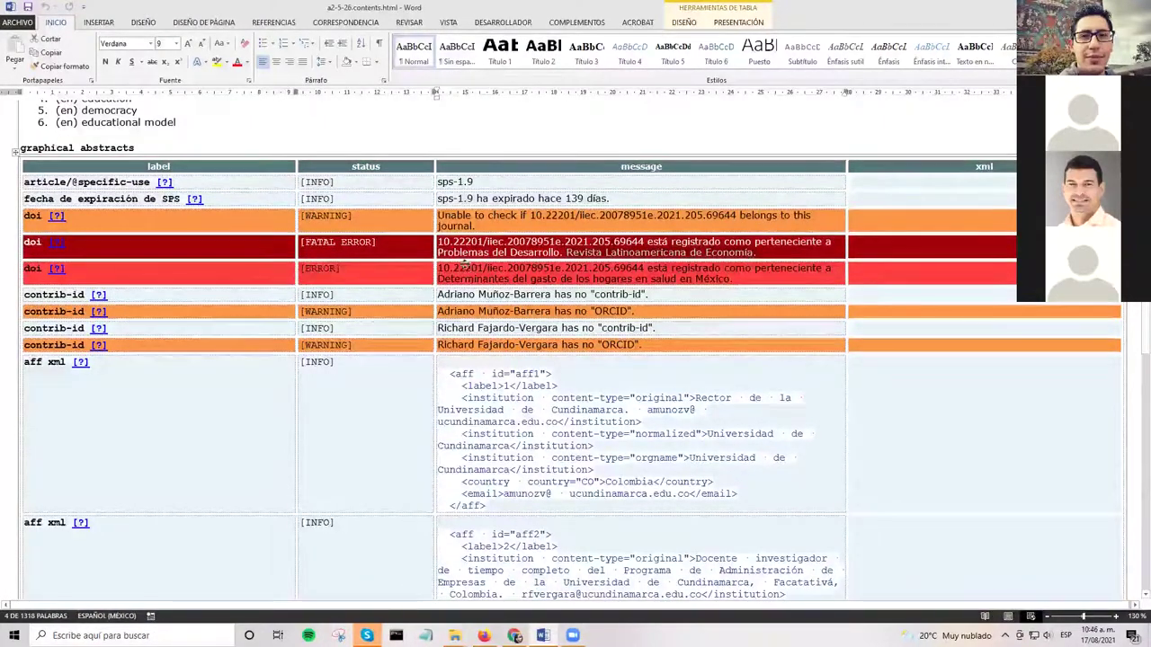
{"action": "left_click", "coordinate": [469, 256]}
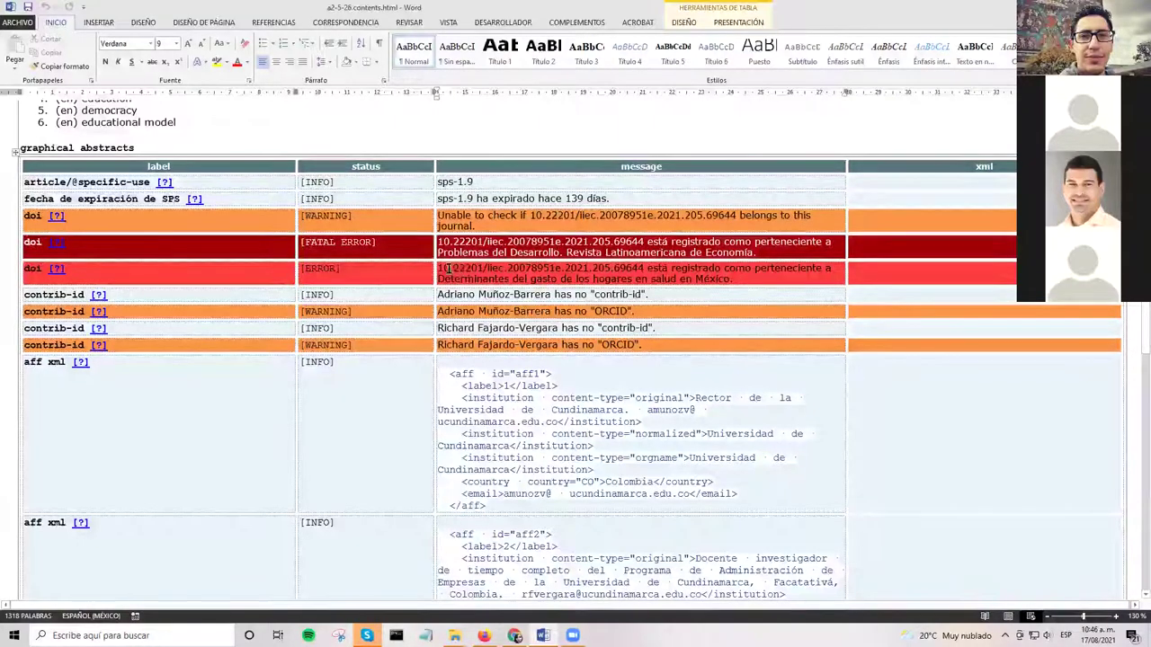
{"action": "double_click", "coordinate": [670, 279]}
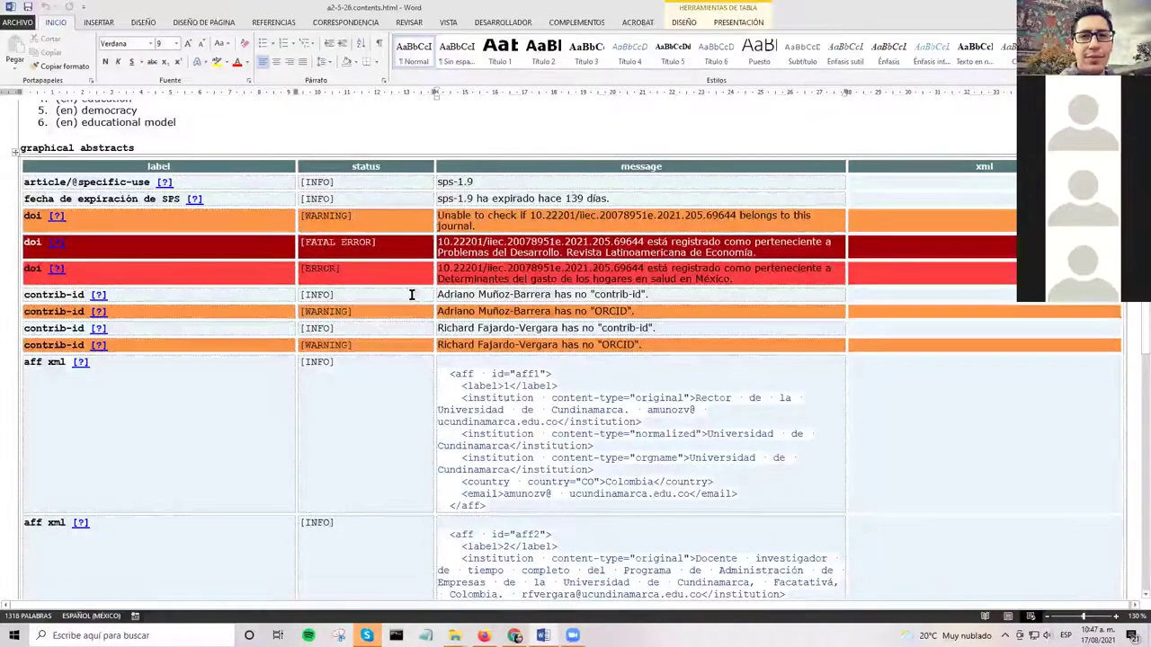
Step: Examine the contrib-id rows of the validation table, focusing on the ORCID warnings for both authors
{"action": "scroll", "coordinate": [419, 292], "scroll_direction": "down", "scroll_amount": 3}
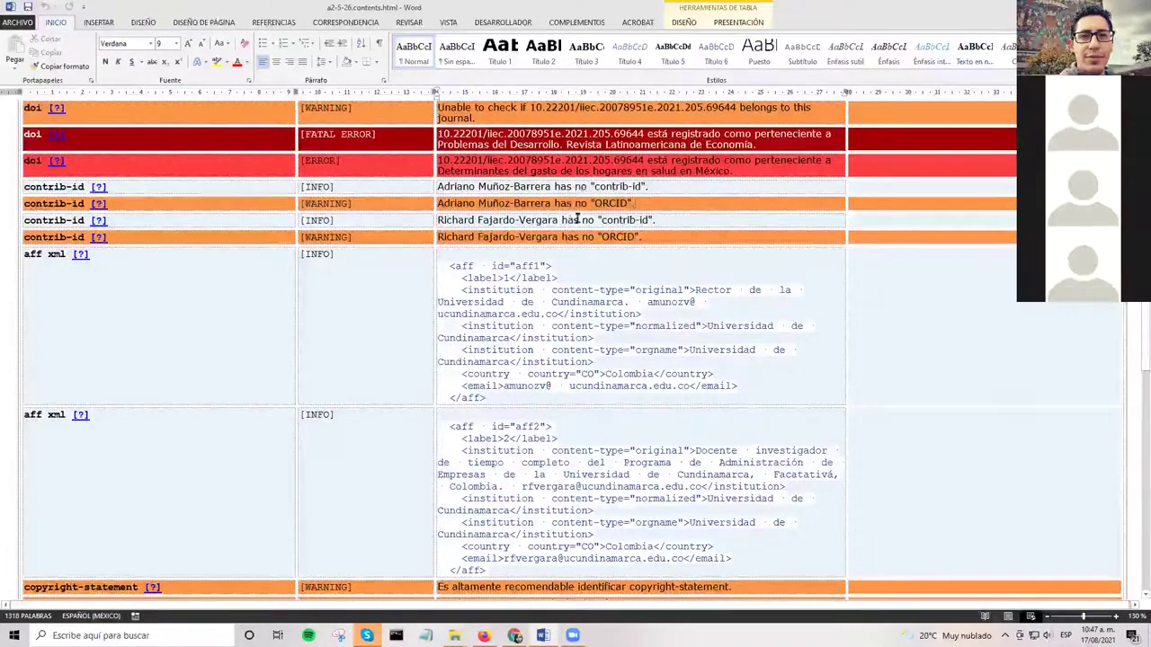
{"action": "left_click_drag", "start_coordinate": [590, 239], "coordinate": [603, 243]}
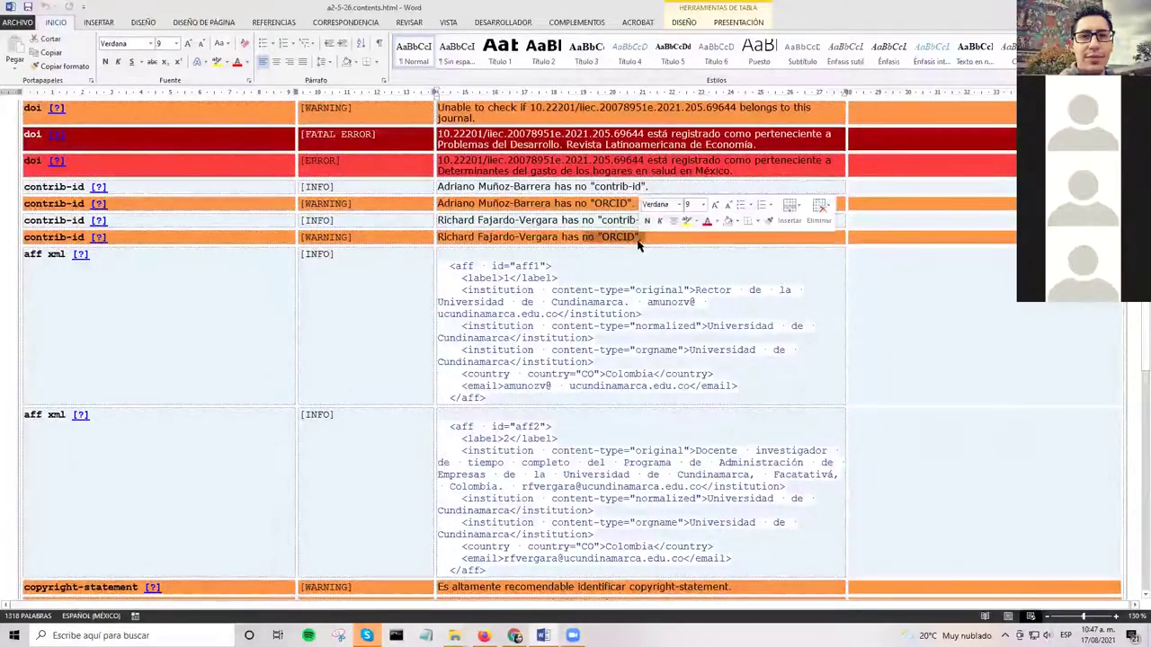
{"action": "left_click", "coordinate": [602, 241]}
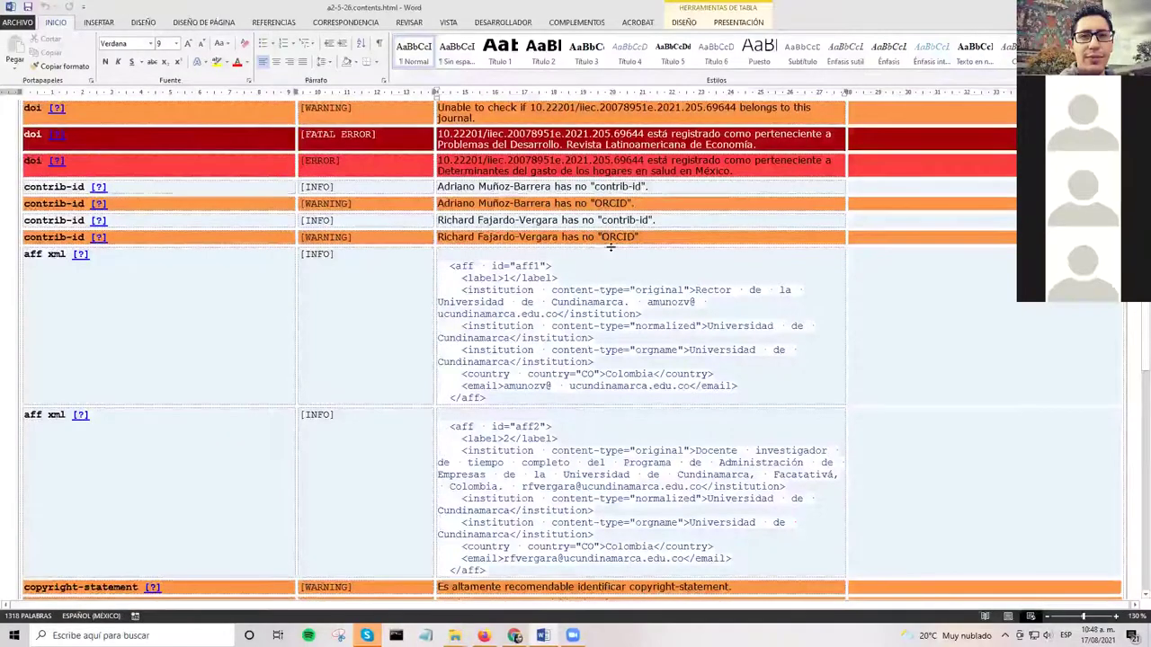
Step: Examine the XML of the two affiliations, aff1 and aff2, including their original, normalized and orgname institution entries
{"action": "scroll", "coordinate": [625, 243], "scroll_direction": "down", "scroll_amount": 2}
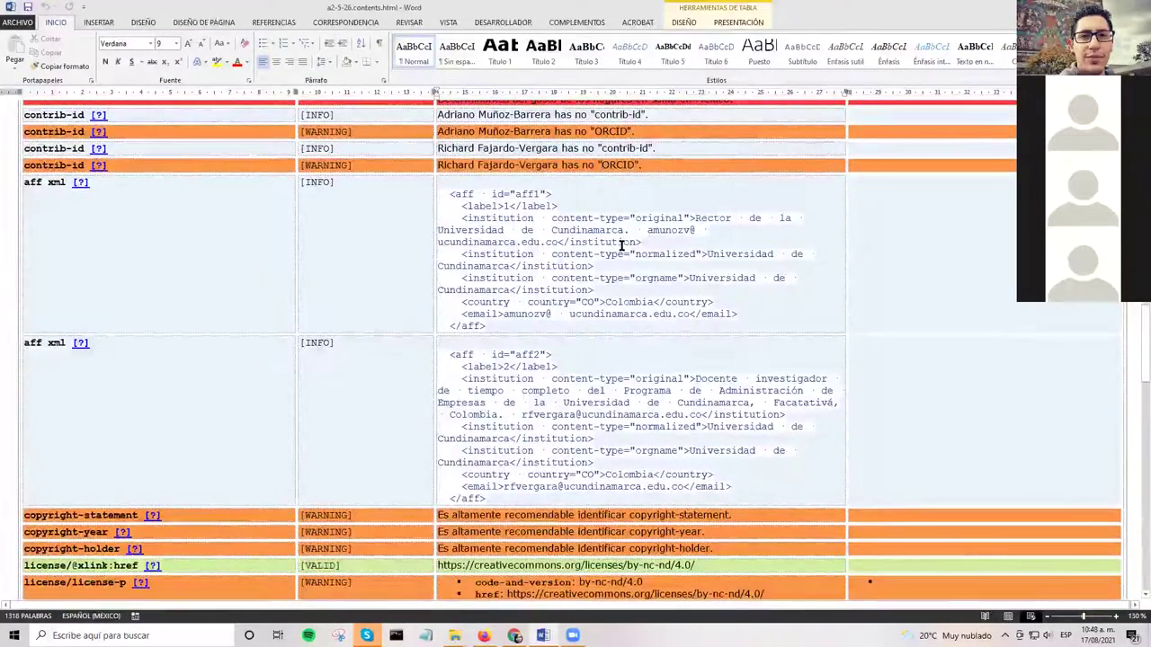
{"action": "scroll", "coordinate": [623, 245], "scroll_direction": "down", "scroll_amount": 1}
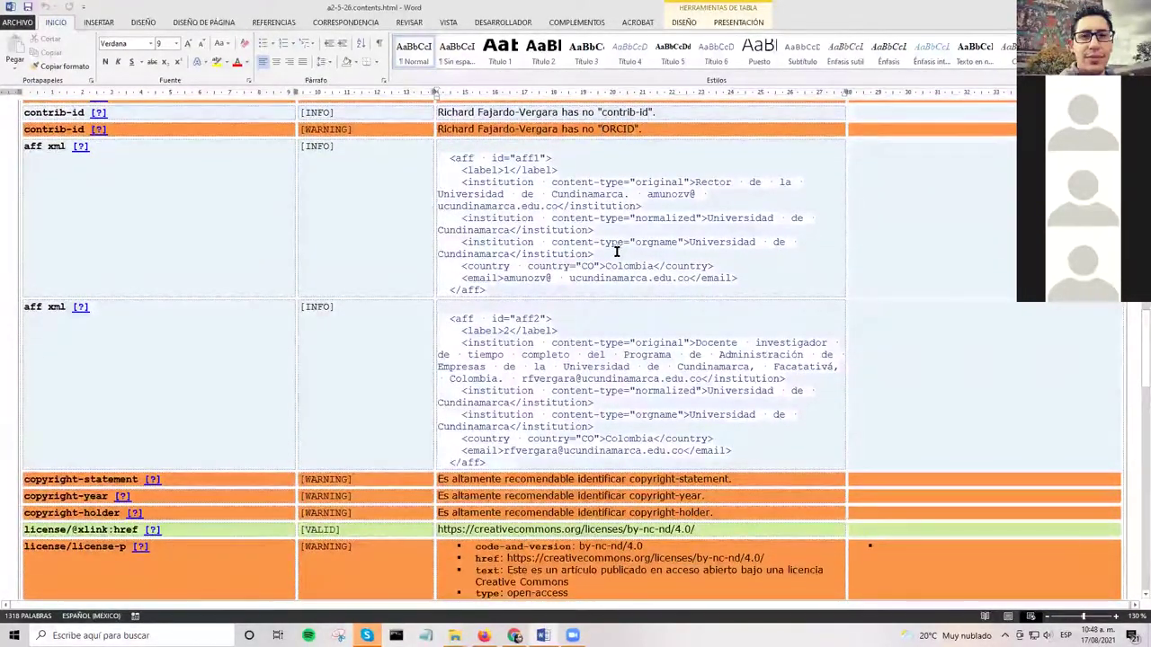
{"action": "scroll", "coordinate": [619, 251], "scroll_direction": "down", "scroll_amount": 1}
{"action": "scroll", "coordinate": [600, 249], "scroll_direction": "up", "scroll_amount": 1}
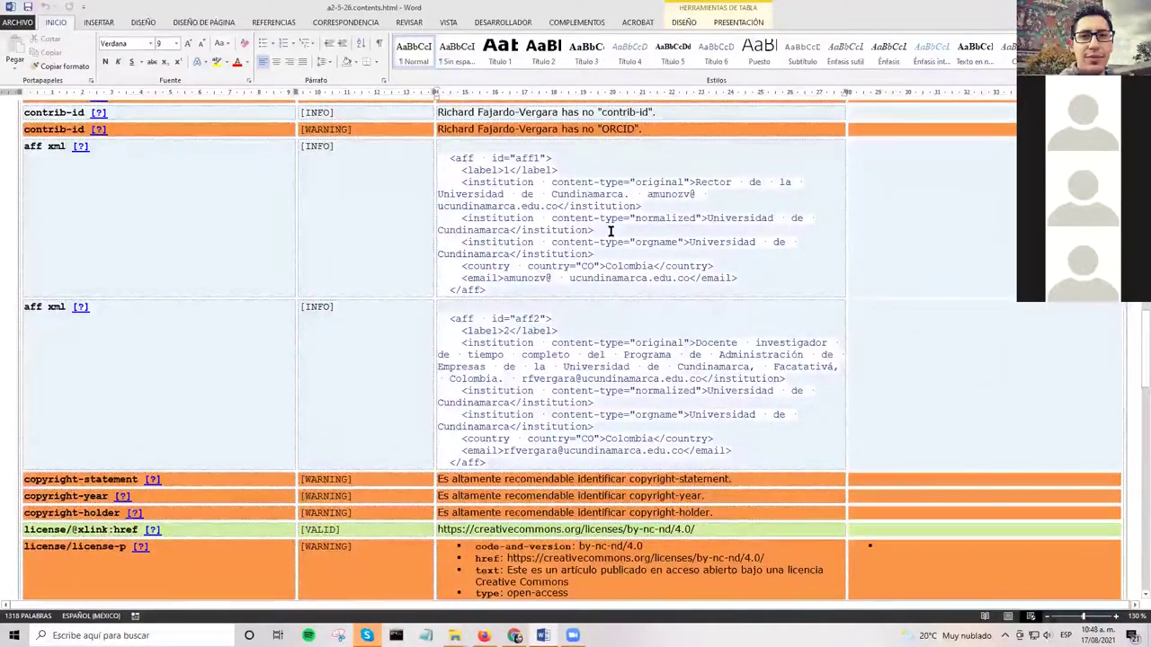
{"action": "scroll", "coordinate": [600, 232], "scroll_direction": "down", "scroll_amount": 2}
{"action": "scroll", "coordinate": [609, 238], "scroll_direction": "down", "scroll_amount": 2}
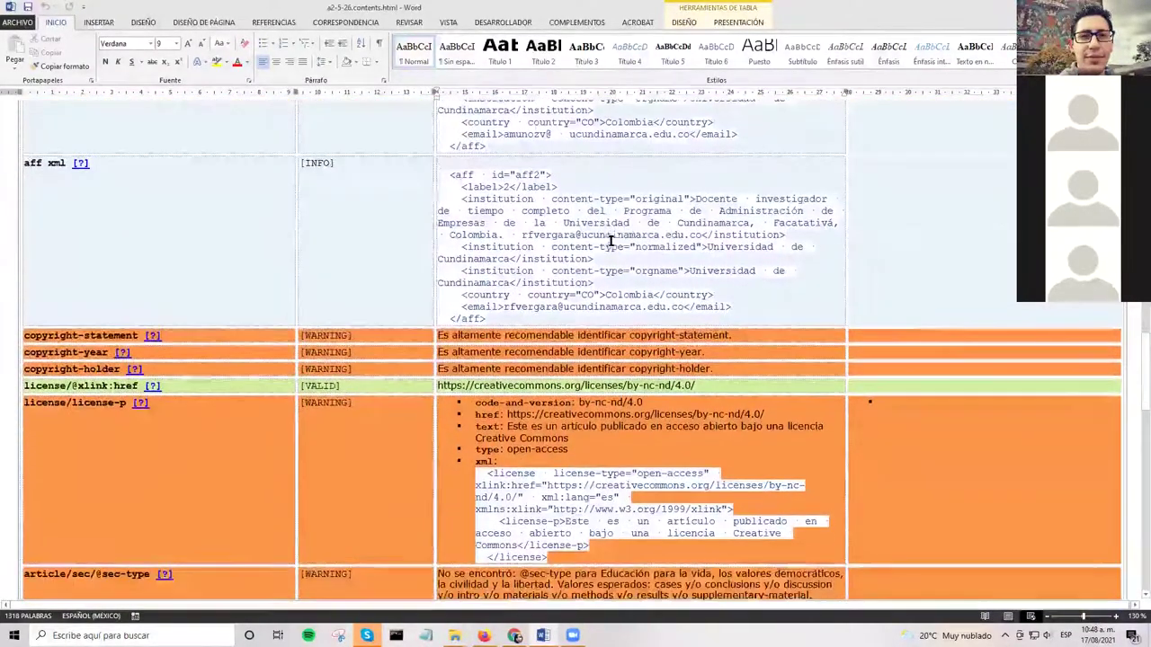
{"action": "scroll", "coordinate": [610, 239], "scroll_direction": "up", "scroll_amount": 3}
{"action": "scroll", "coordinate": [610, 241], "scroll_direction": "up", "scroll_amount": 1}
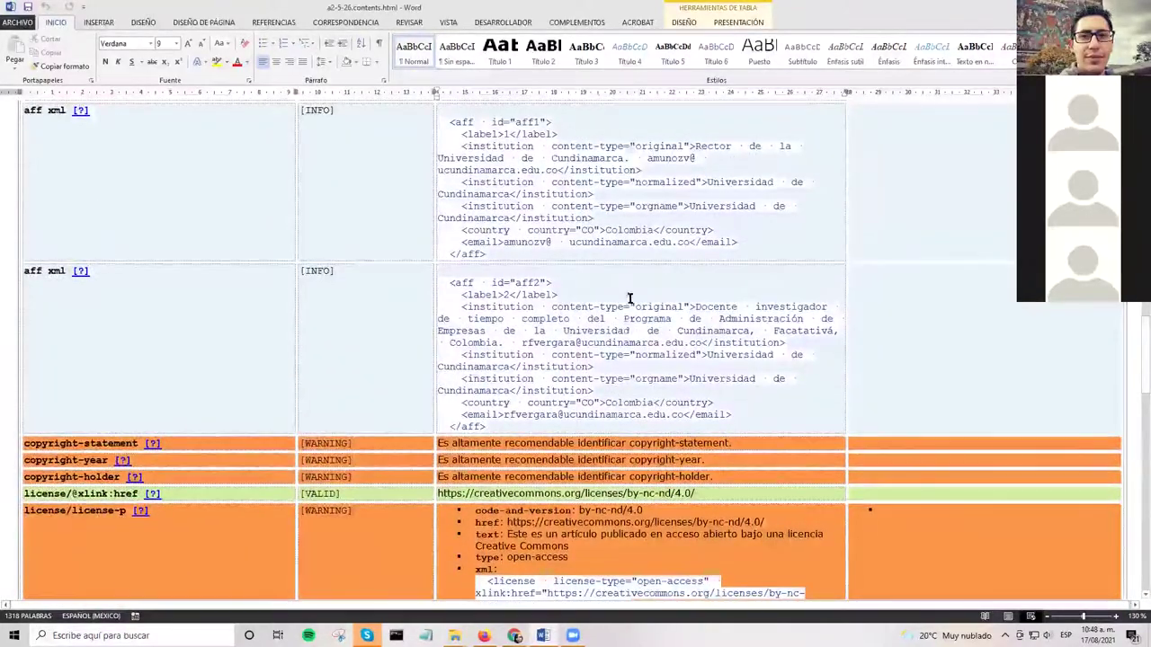
{"action": "scroll", "coordinate": [629, 271], "scroll_direction": "down", "scroll_amount": 3}
{"action": "scroll", "coordinate": [630, 271], "scroll_direction": "down", "scroll_amount": 2}
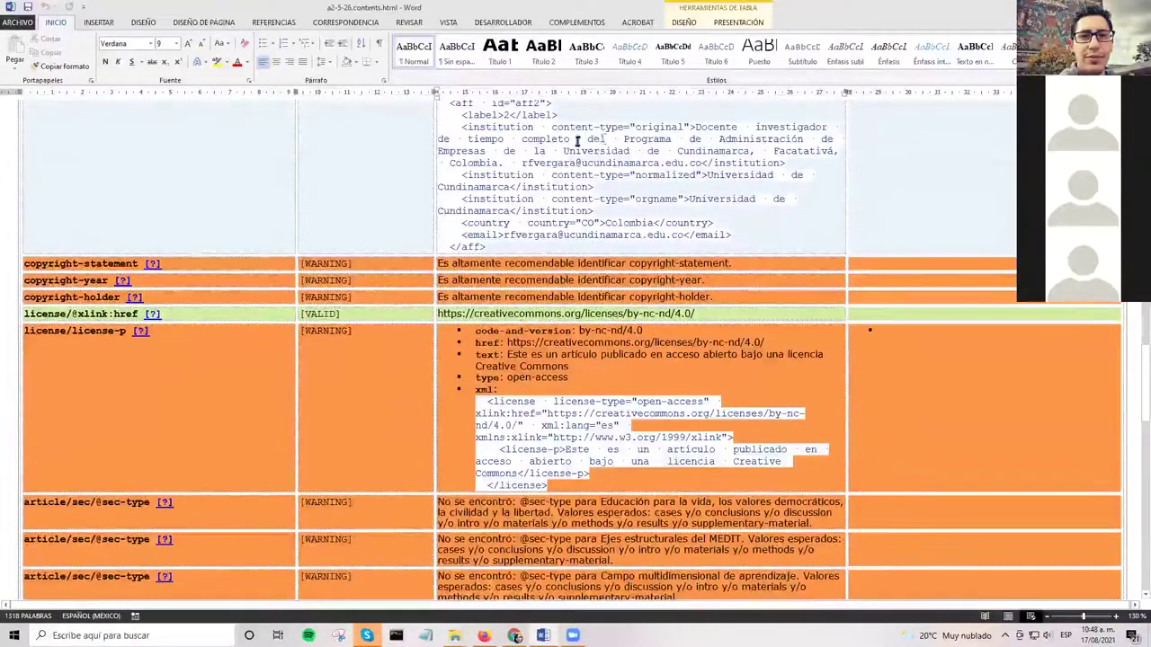
Step: Examine the copyright statement, year and holder warnings and the Creative Commons license entries in the validation table
{"action": "scroll", "coordinate": [556, 195], "scroll_direction": "down", "scroll_amount": 3}
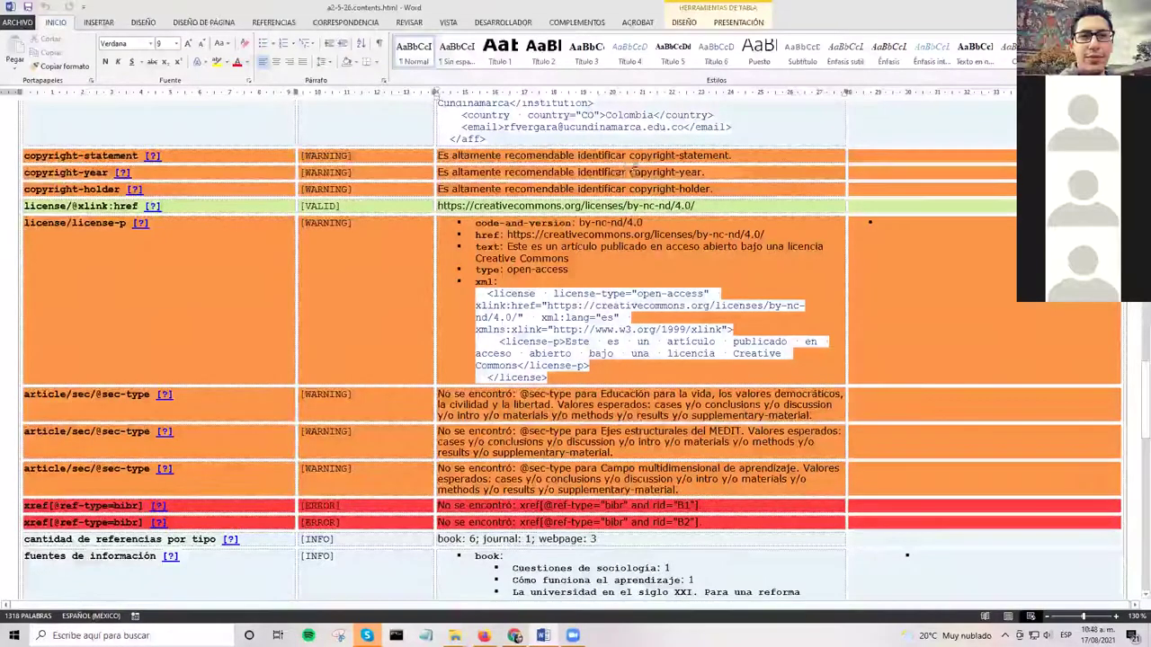
{"action": "scroll", "coordinate": [602, 169], "scroll_direction": "down", "scroll_amount": 1}
{"action": "scroll", "coordinate": [603, 169], "scroll_direction": "down", "scroll_amount": 2}
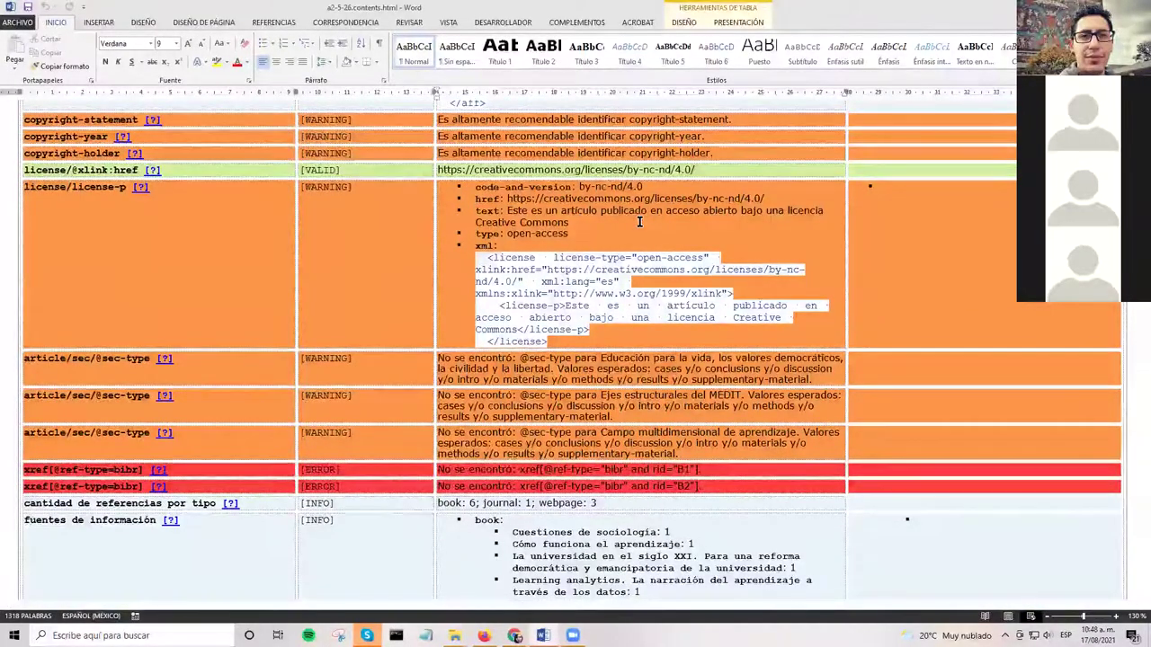
{"action": "scroll", "coordinate": [657, 245], "scroll_direction": "up", "scroll_amount": 2}
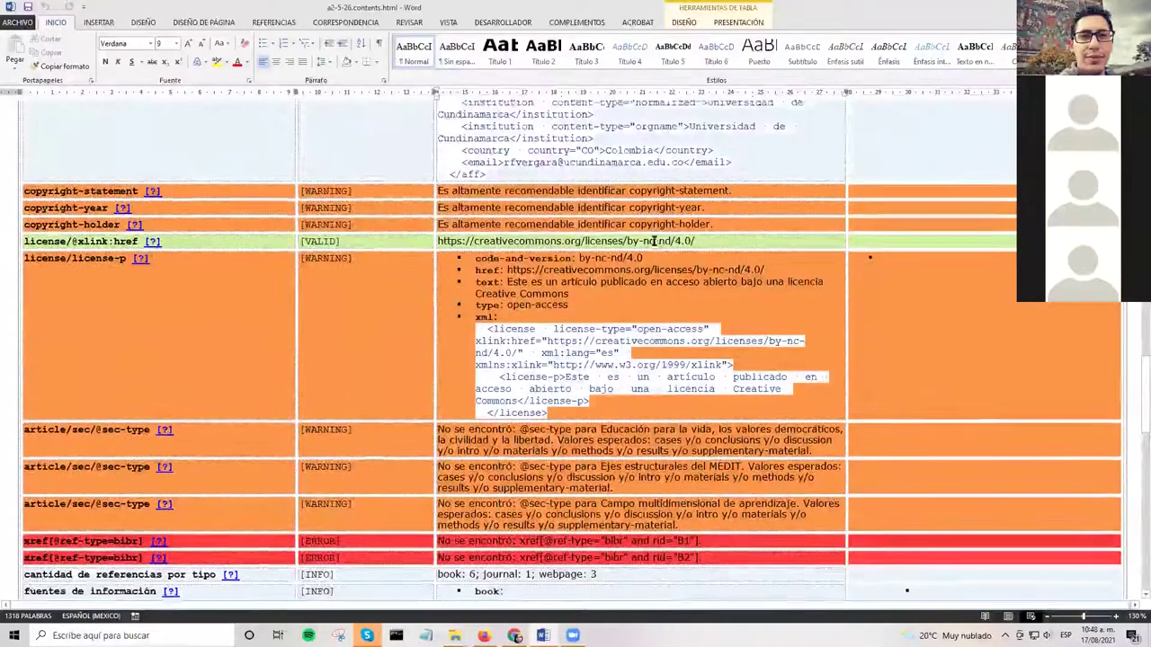
{"action": "scroll", "coordinate": [652, 238], "scroll_direction": "down", "scroll_amount": 4}
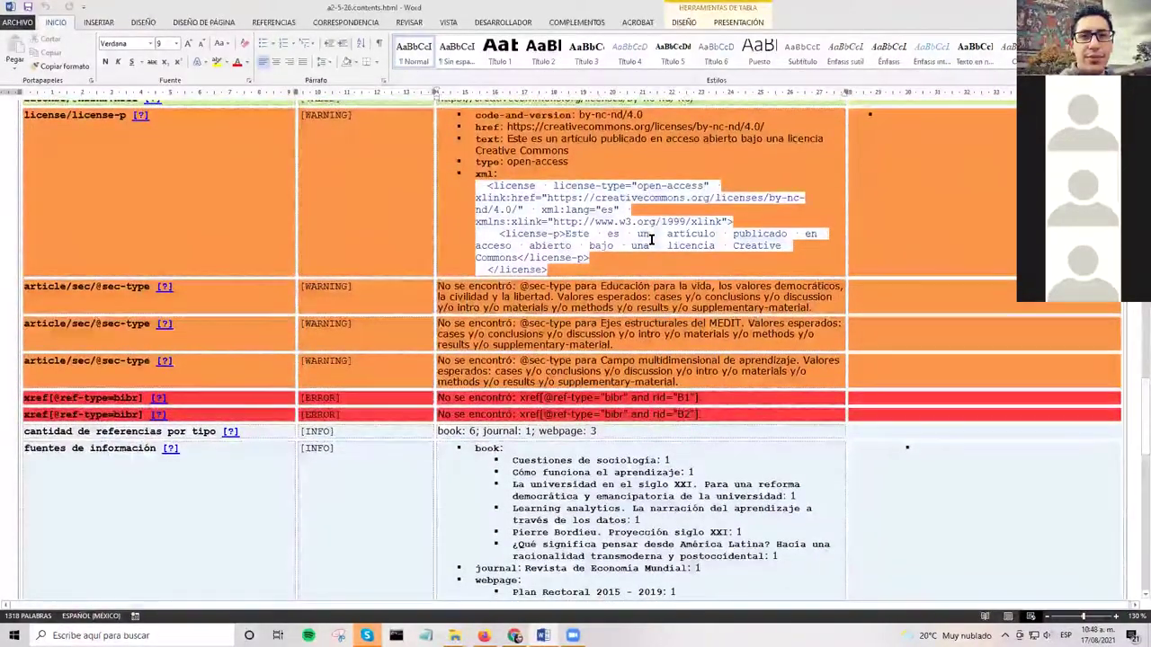
{"action": "scroll", "coordinate": [629, 189], "scroll_direction": "up", "scroll_amount": 1}
{"action": "double_click", "coordinate": [609, 135]}
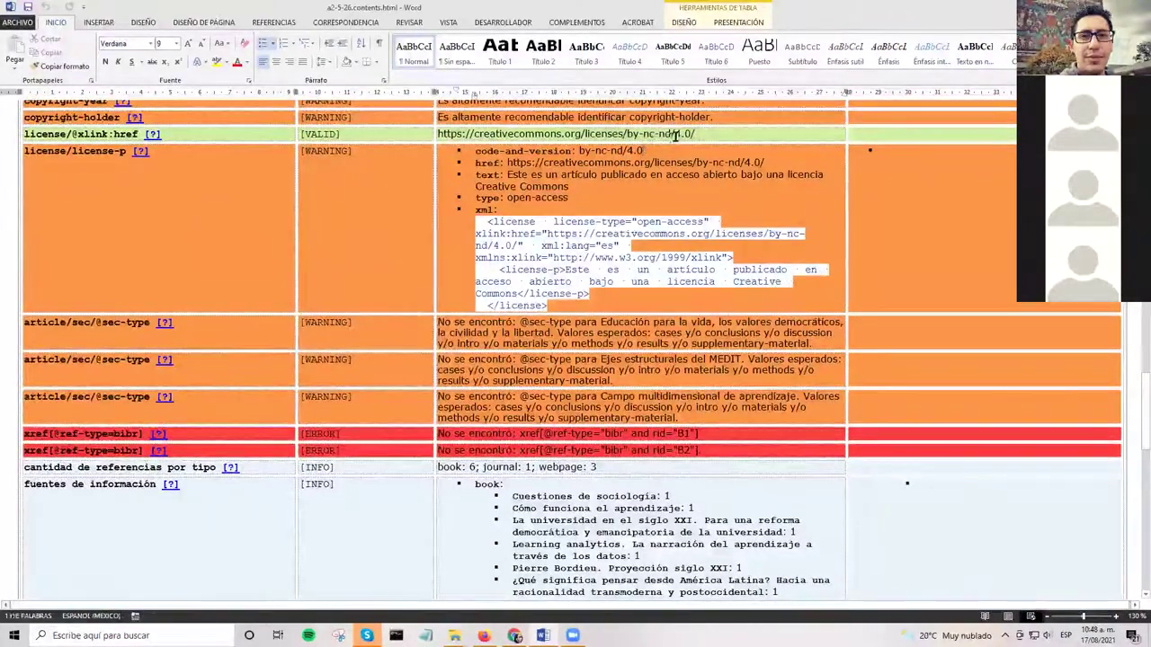
{"action": "left_click_drag", "start_coordinate": [694, 134], "coordinate": [642, 134]}
{"action": "left_click", "coordinate": [650, 157]}
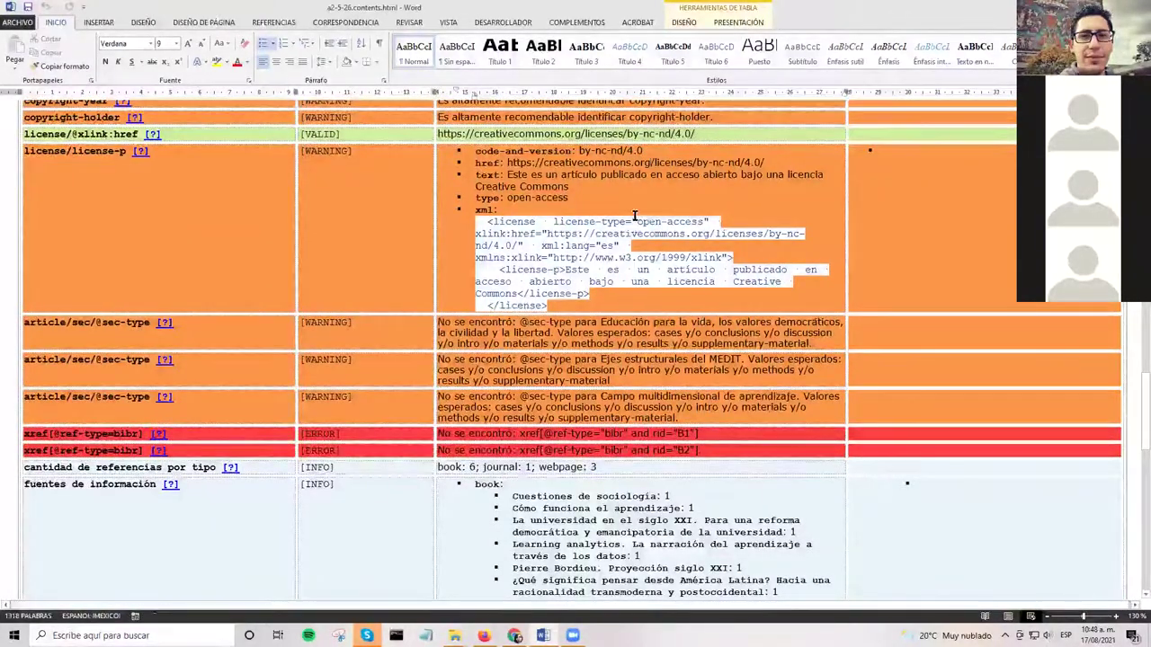
Step: Examine the section type warnings, the bibliographic xref errors for B1 and B2, and the reference counts and sources
{"action": "scroll", "coordinate": [647, 180], "scroll_direction": "down", "scroll_amount": 2}
{"action": "scroll", "coordinate": [632, 220], "scroll_direction": "up", "scroll_amount": 4}
{"action": "scroll", "coordinate": [633, 220], "scroll_direction": "down", "scroll_amount": 5}
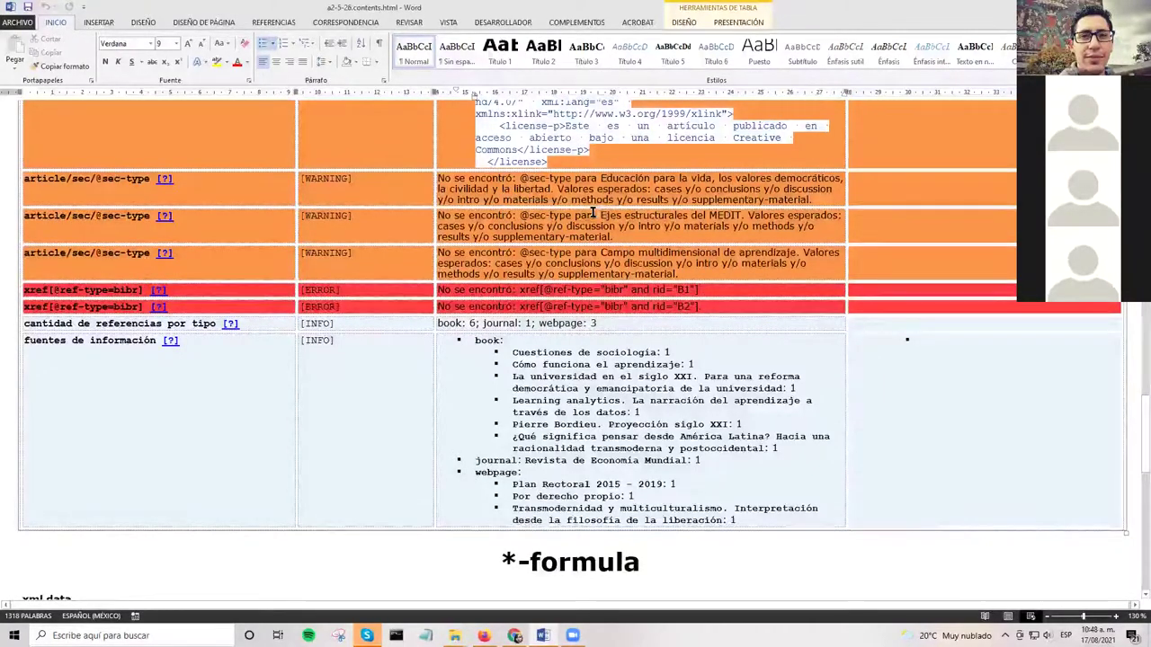
{"action": "scroll", "coordinate": [585, 210], "scroll_direction": "down", "scroll_amount": 2}
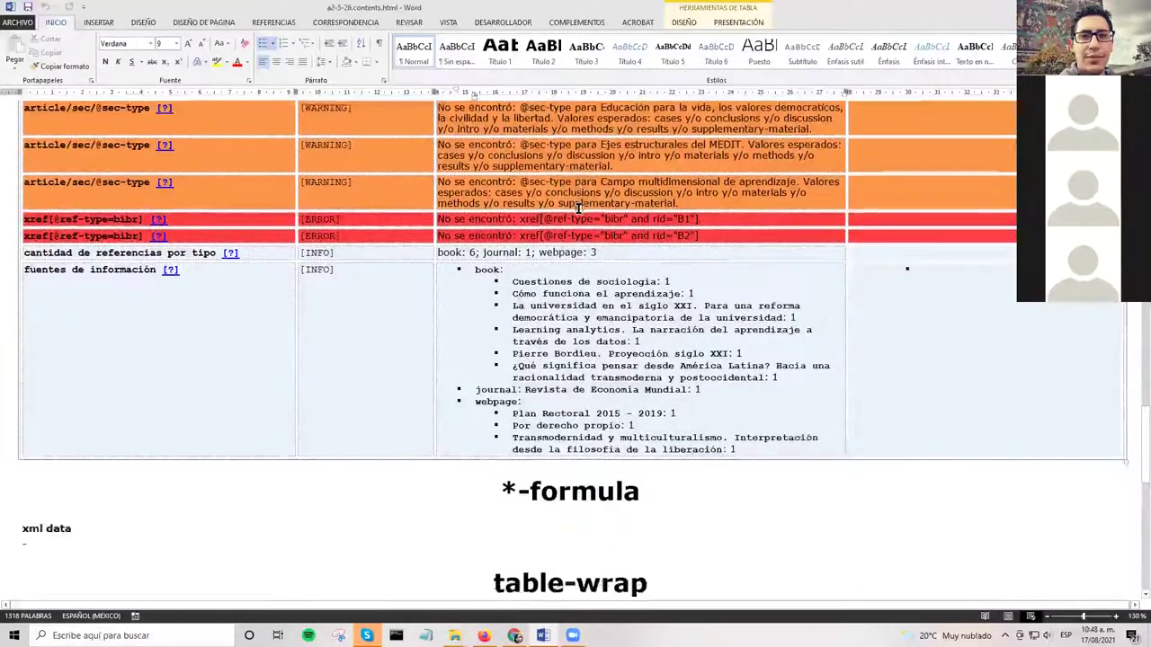
{"action": "scroll", "coordinate": [578, 207], "scroll_direction": "down", "scroll_amount": 2}
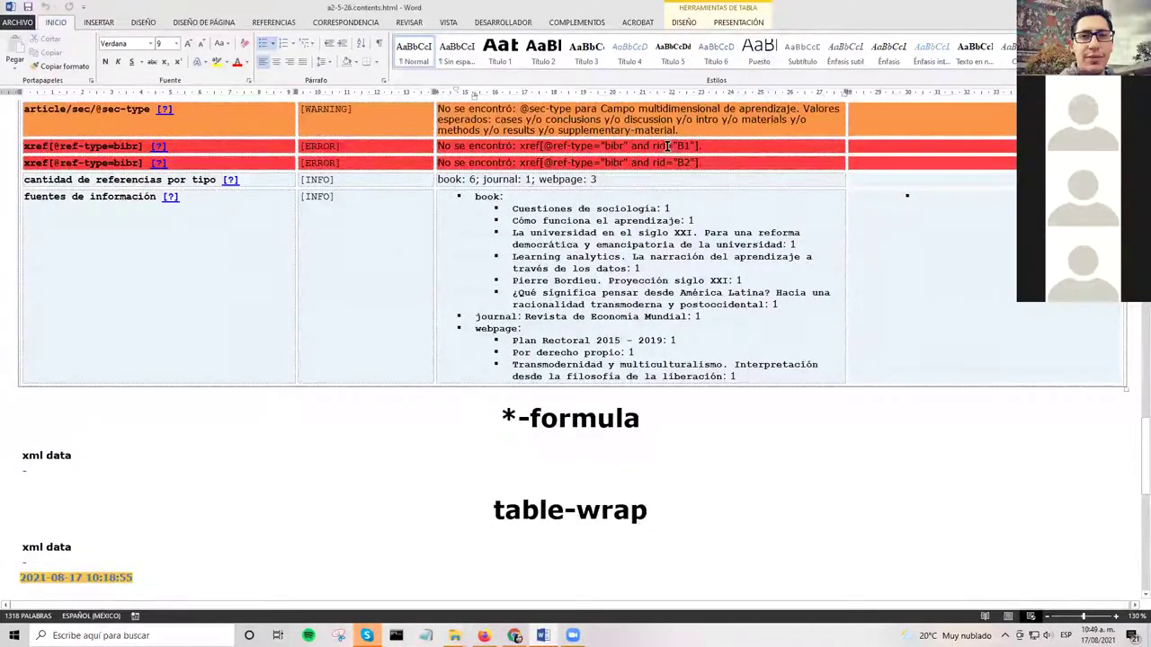
{"action": "left_click_drag", "start_coordinate": [700, 145], "coordinate": [579, 183]}
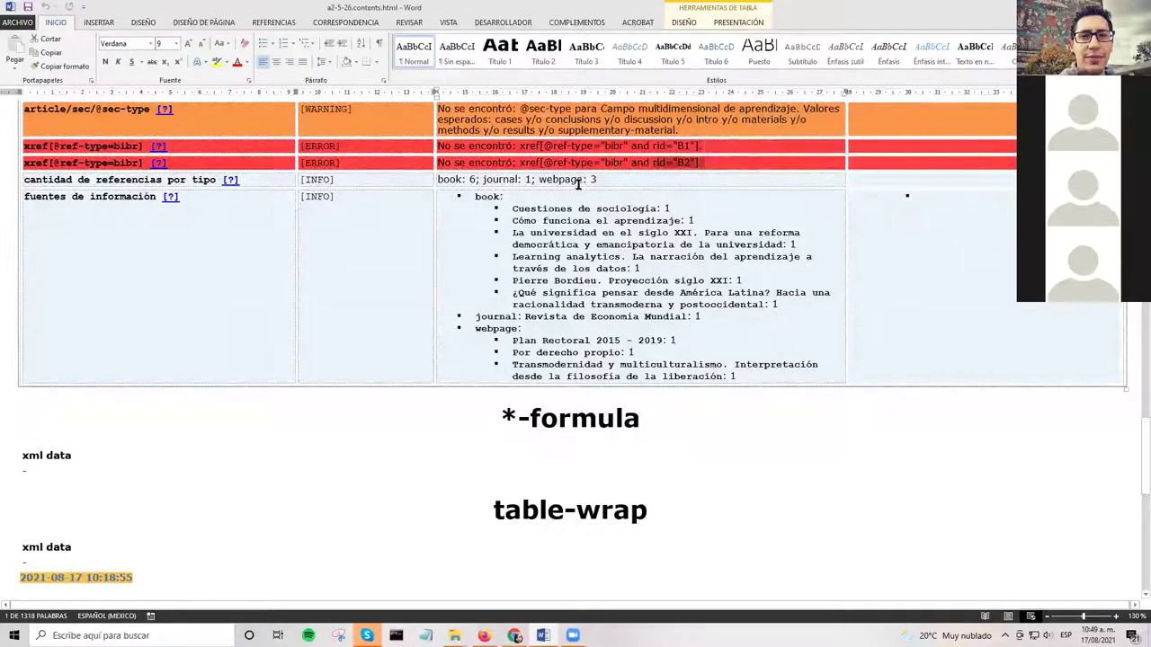
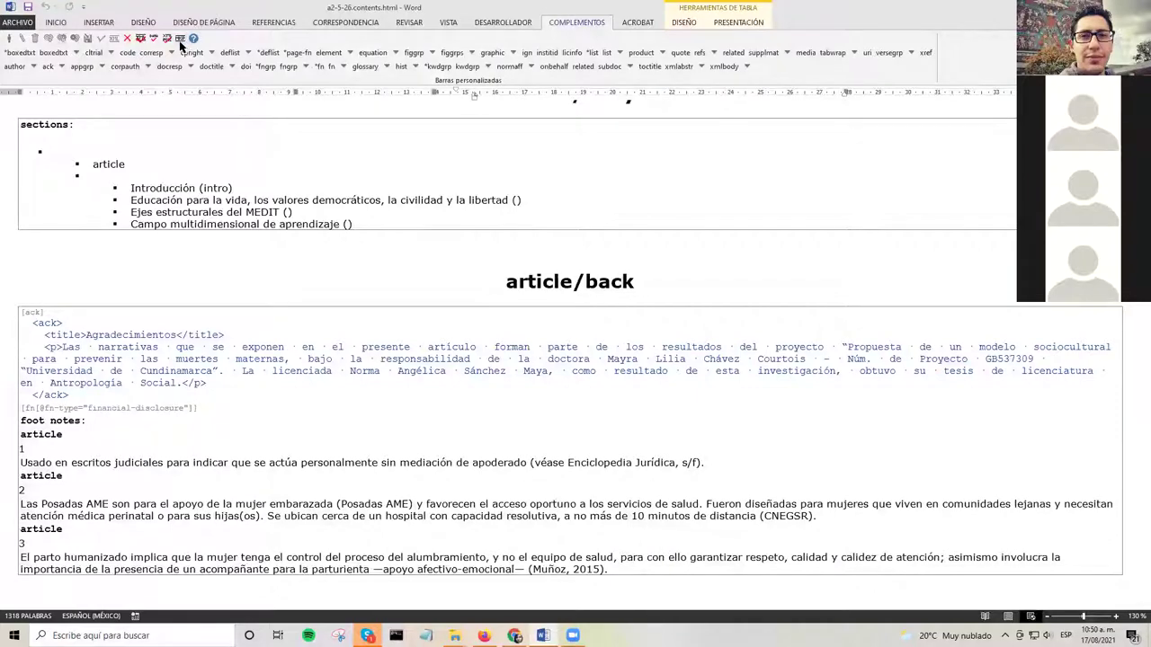
Step: Return to the marked-up a2-5-26.docx and exit the SciELO markup session with the option Guardar y salir
{"action": "left_click", "coordinate": [180, 41]}
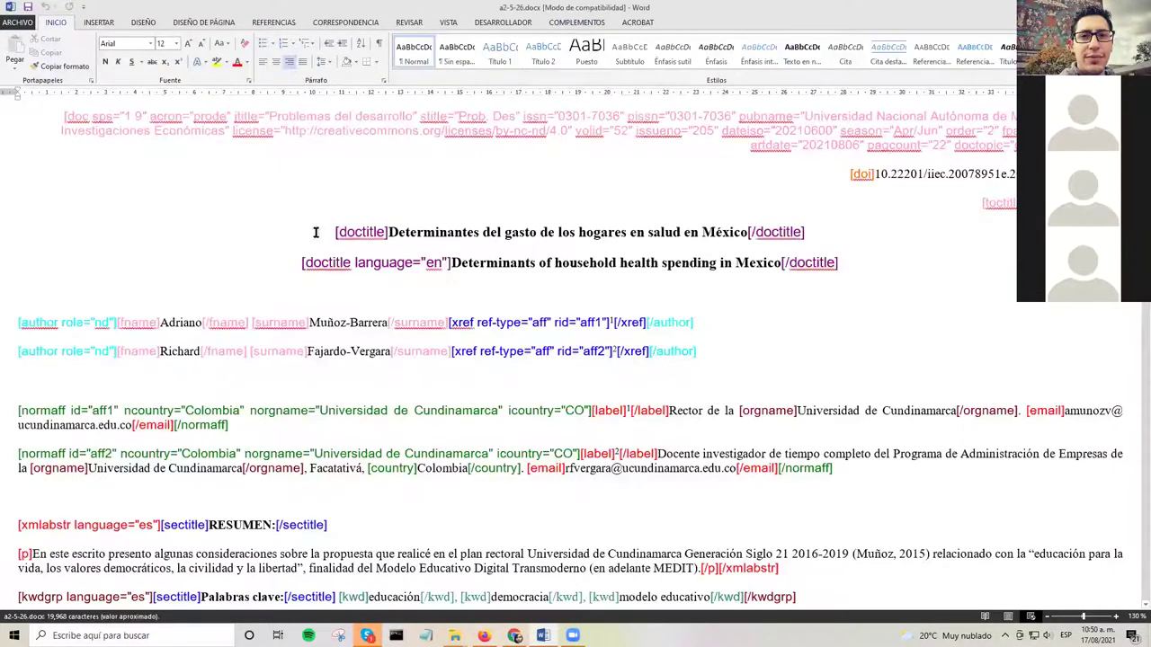
{"action": "left_click", "coordinate": [421, 231]}
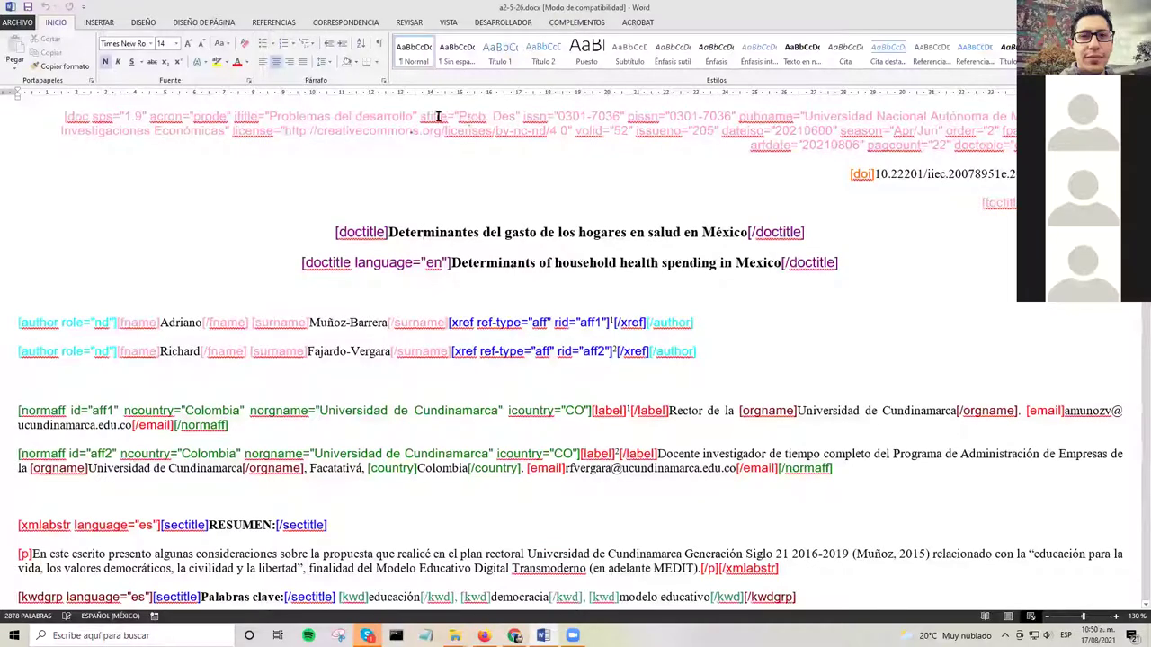
{"action": "left_click", "coordinate": [577, 22]}
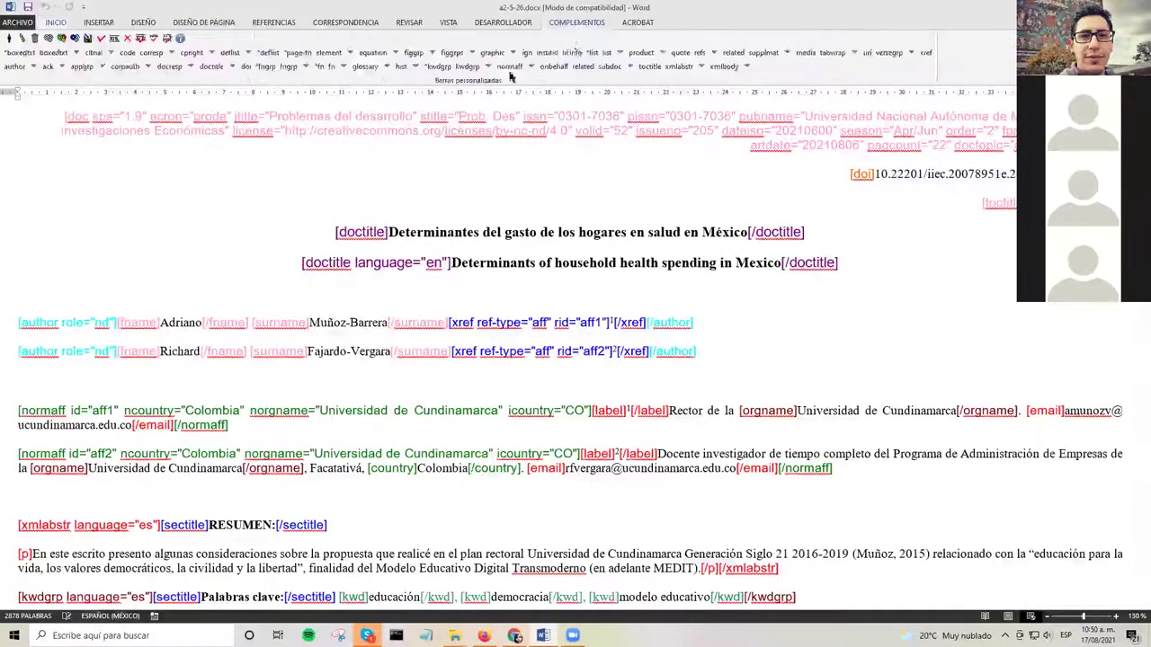
{"action": "left_click", "coordinate": [11, 41]}
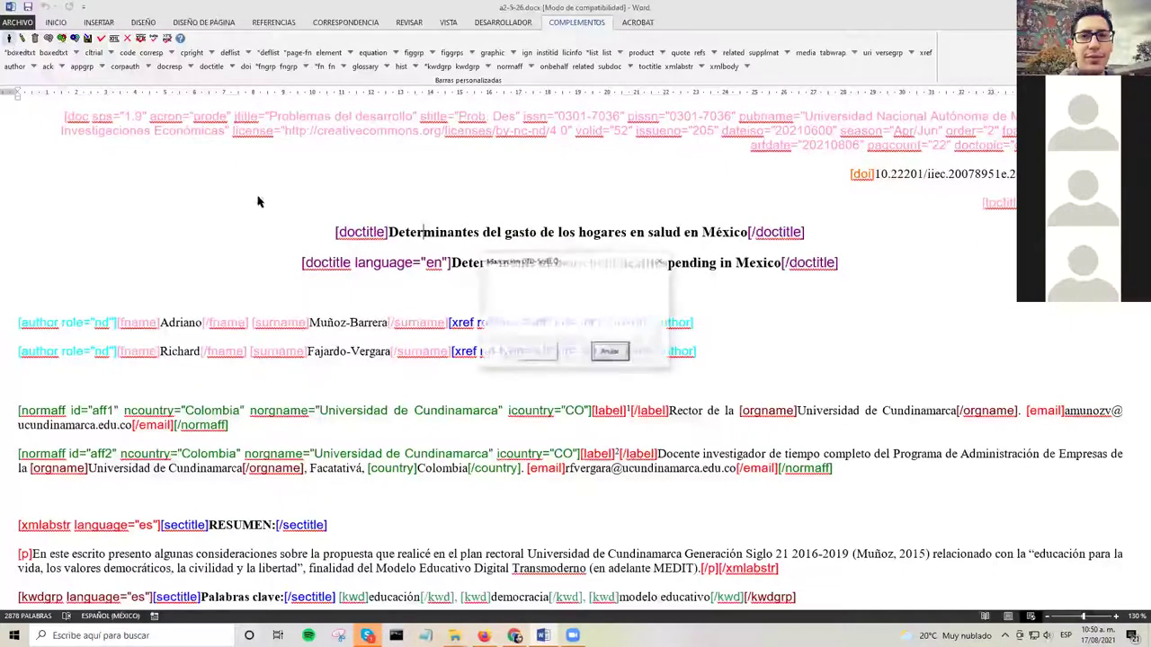
{"action": "left_click", "coordinate": [515, 297]}
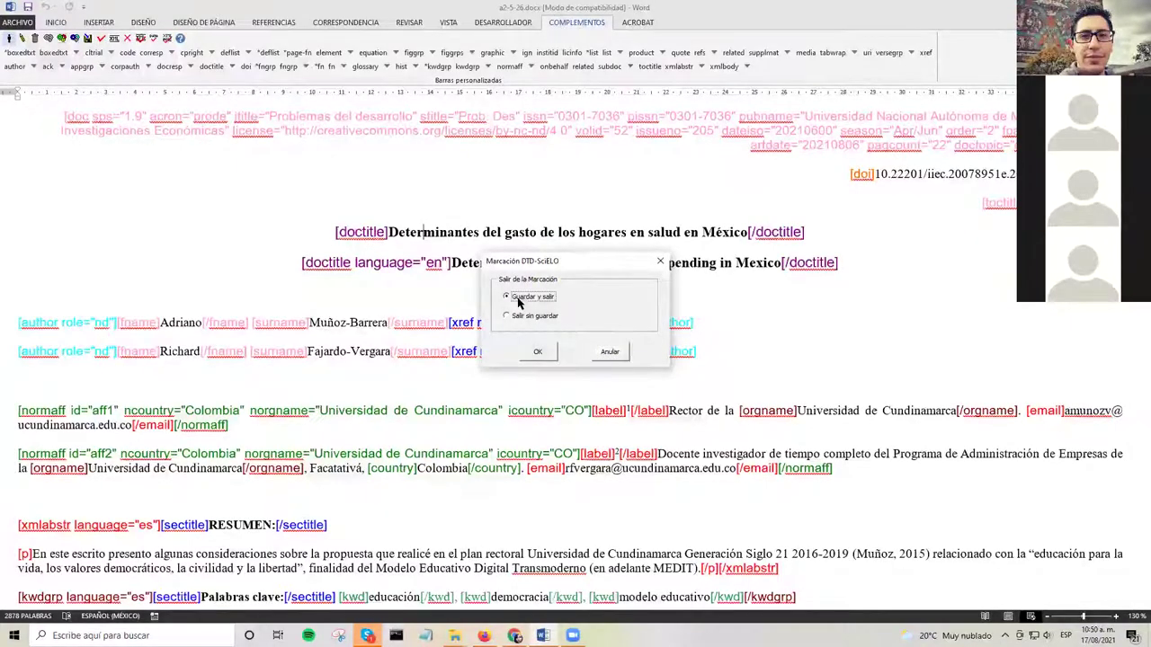
{"action": "left_click", "coordinate": [537, 352]}
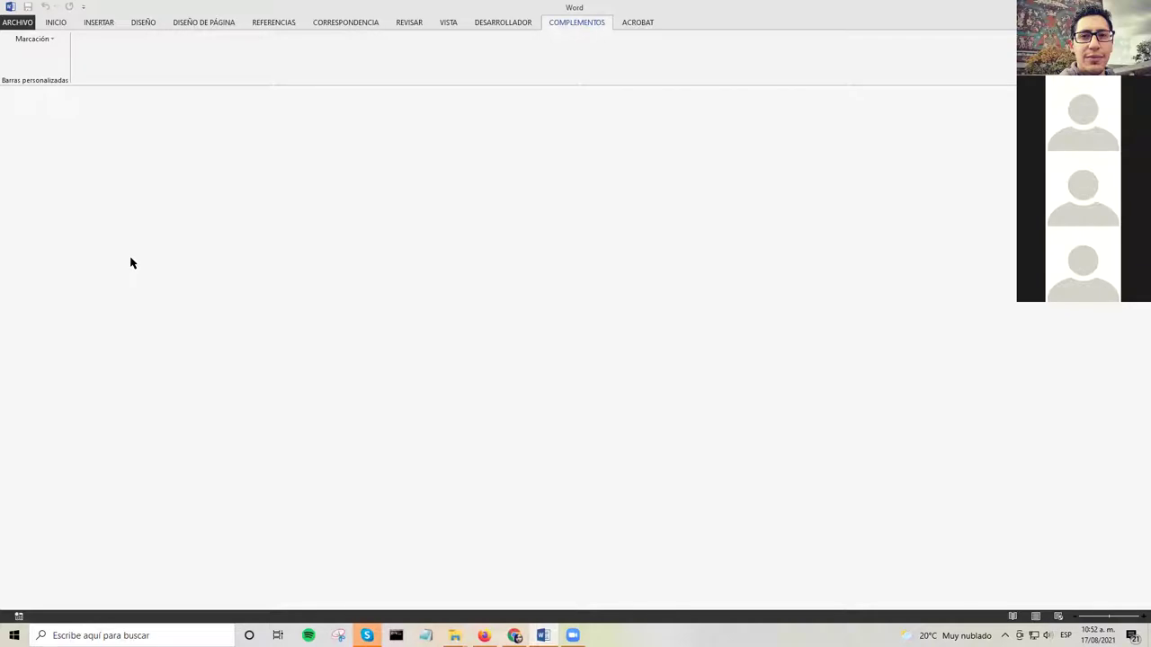
Step: Open the document a3-27-53.docx from the scielo_markup folder of prode v52n205
{"action": "left_click", "coordinate": [23, 29]}
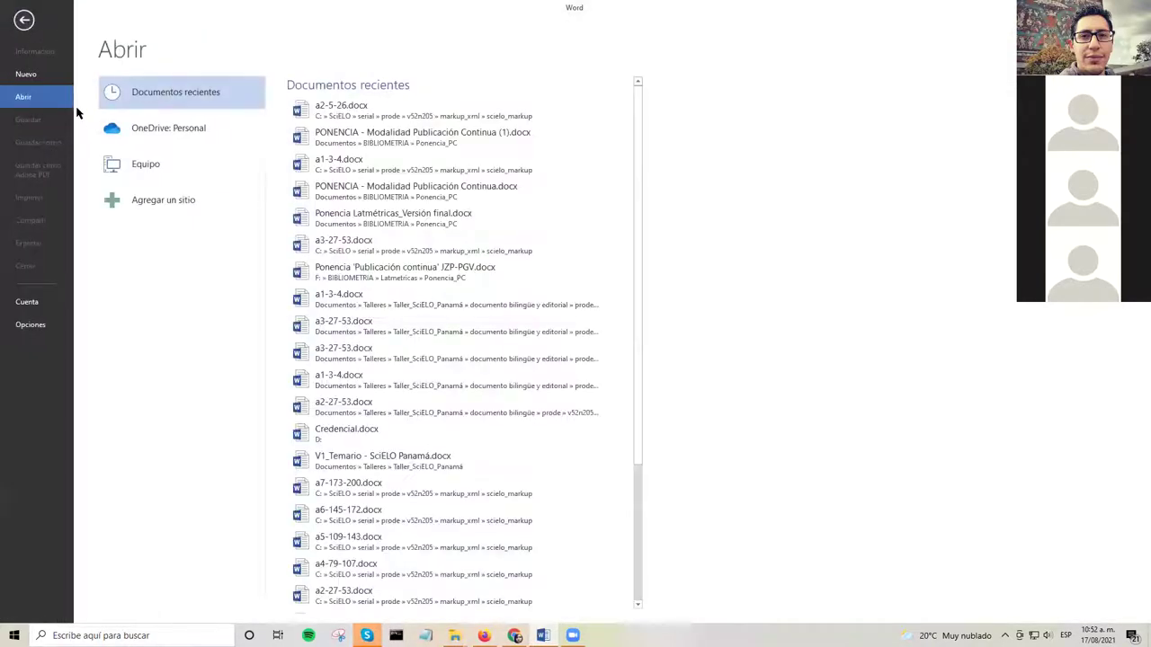
{"action": "left_click", "coordinate": [135, 164]}
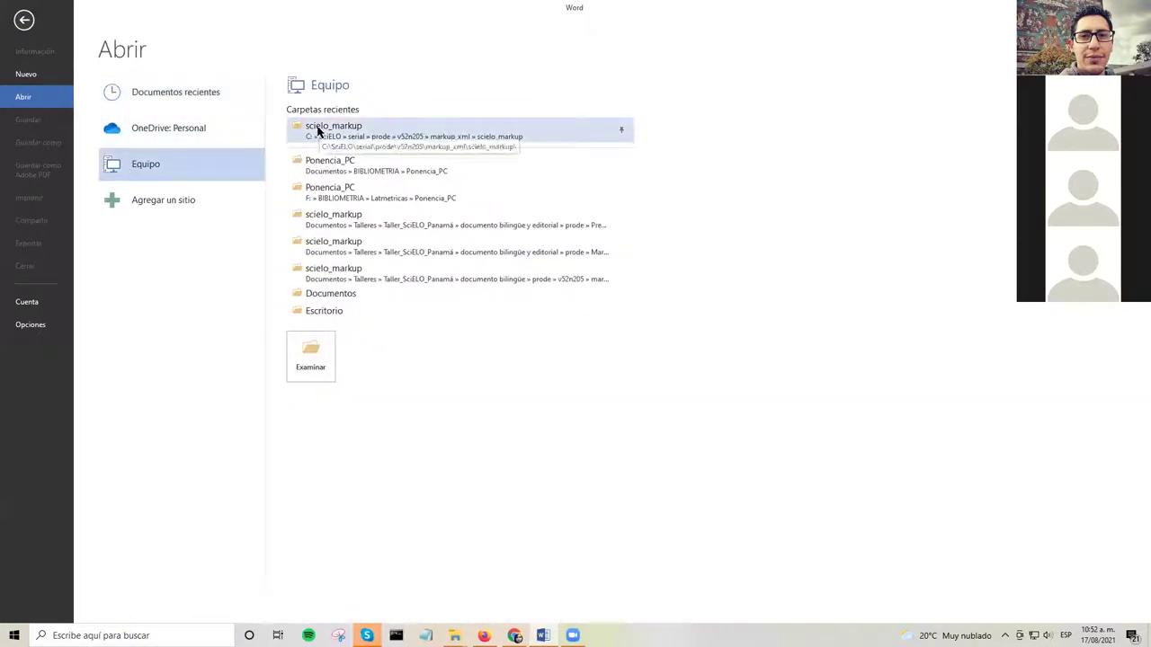
{"action": "left_click", "coordinate": [317, 131]}
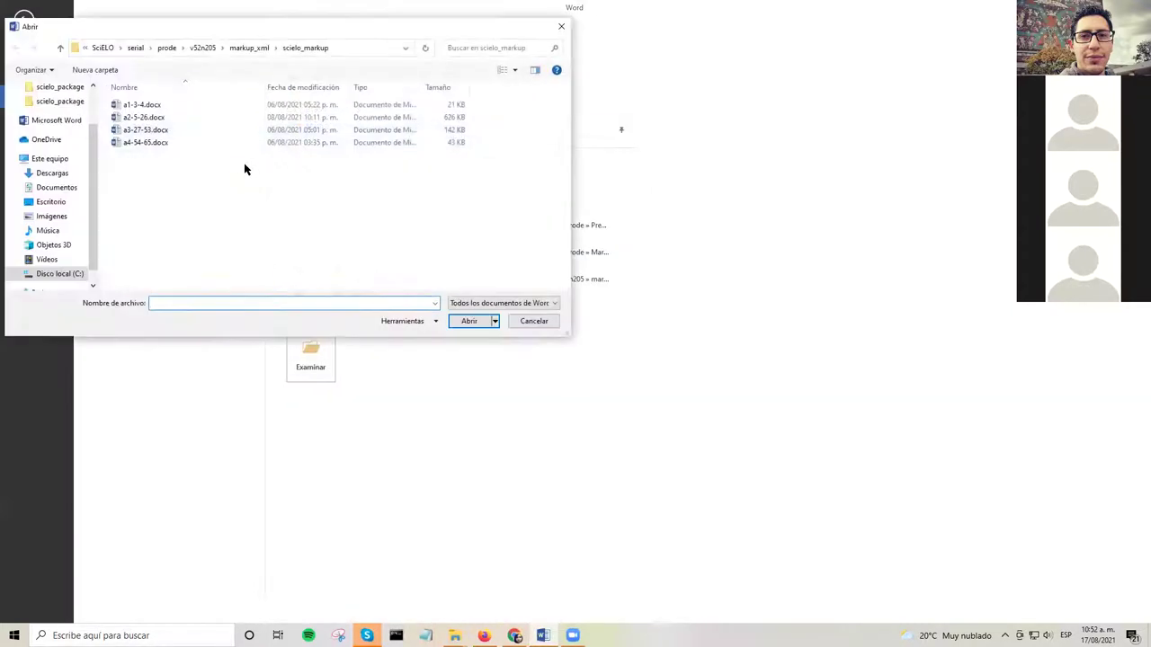
{"action": "double_click", "coordinate": [192, 132]}
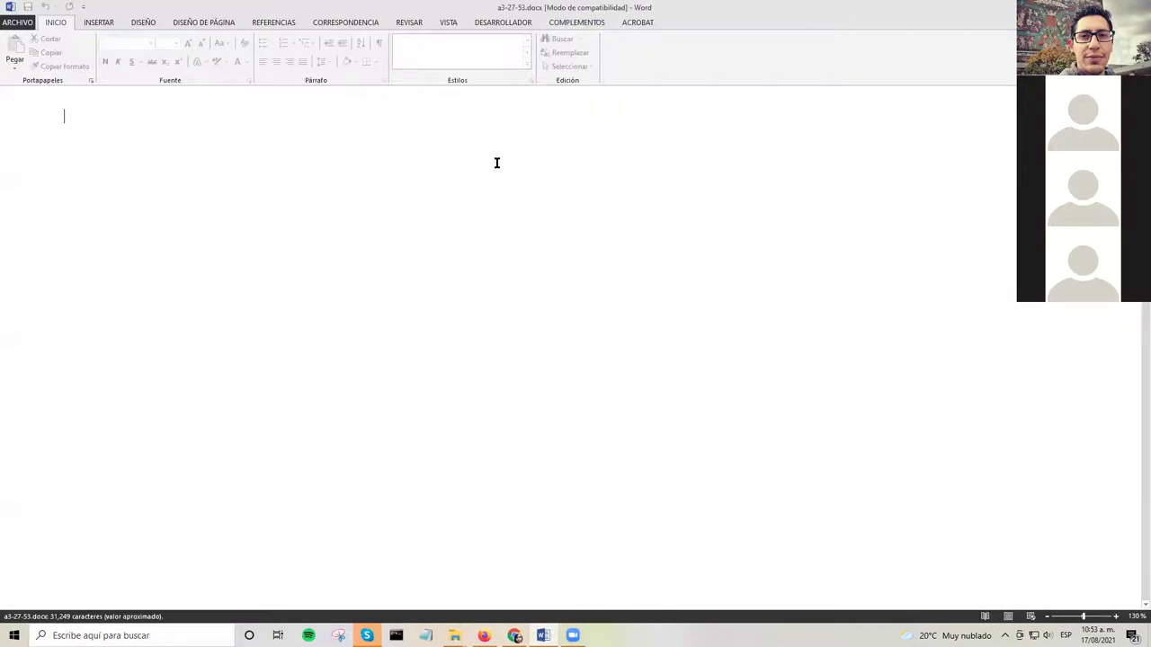
Step: Start the SciELO DTD markup program on the opened a3-27-53.docx article
{"action": "left_click", "coordinate": [755, 195]}
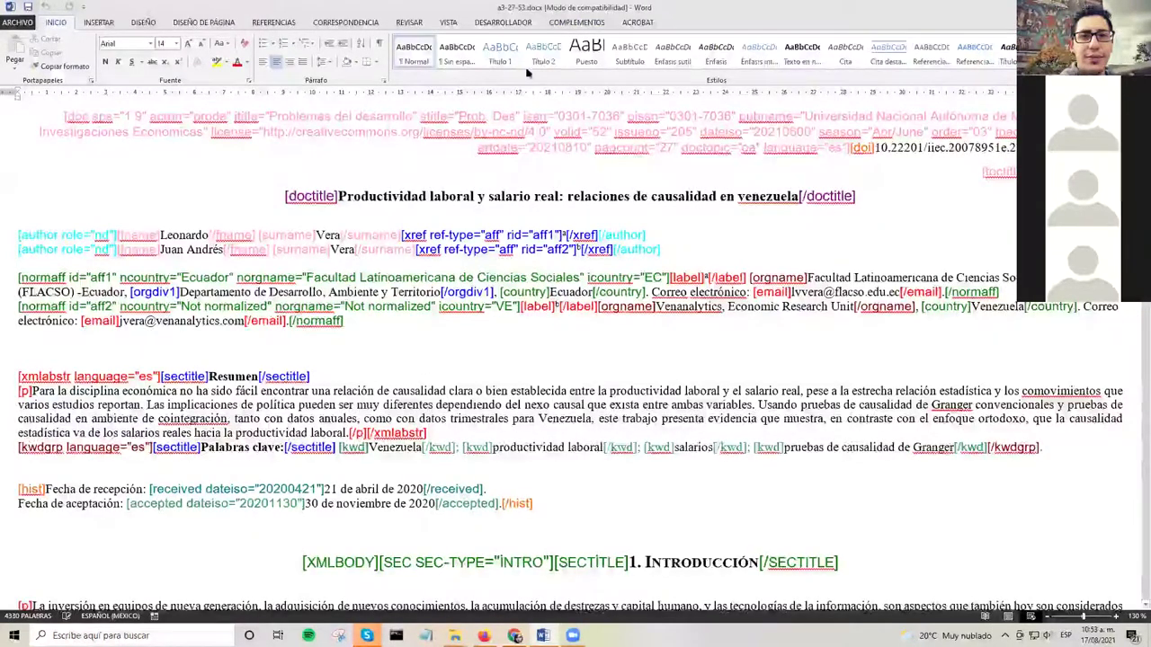
{"action": "left_click", "coordinate": [576, 23]}
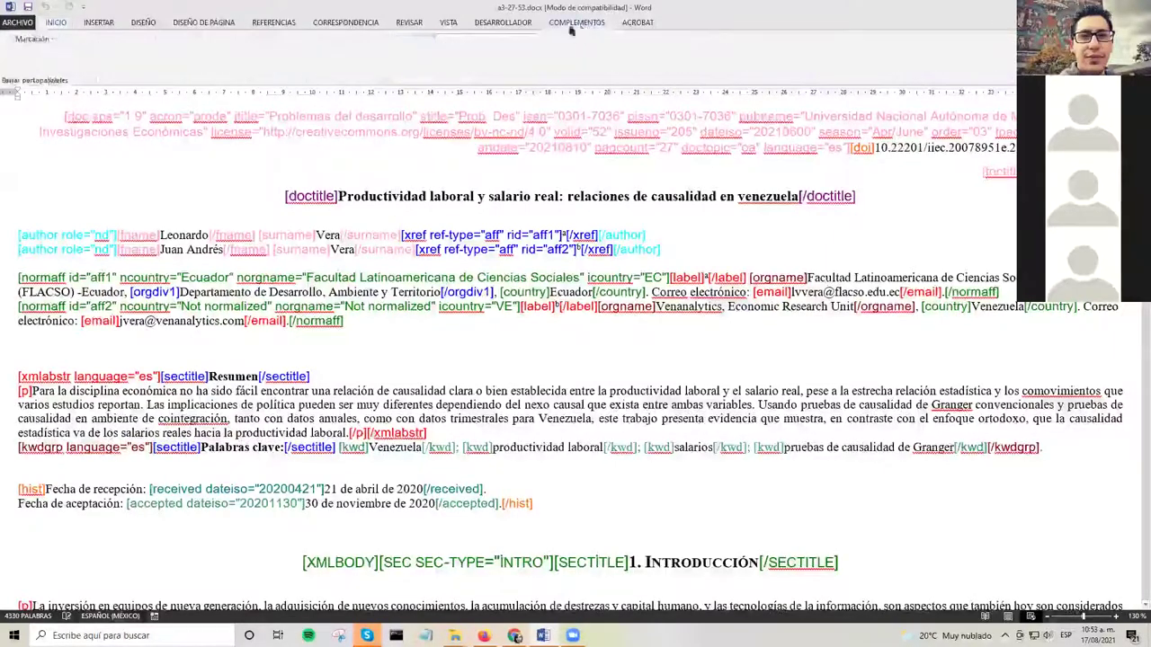
{"action": "left_click", "coordinate": [32, 39]}
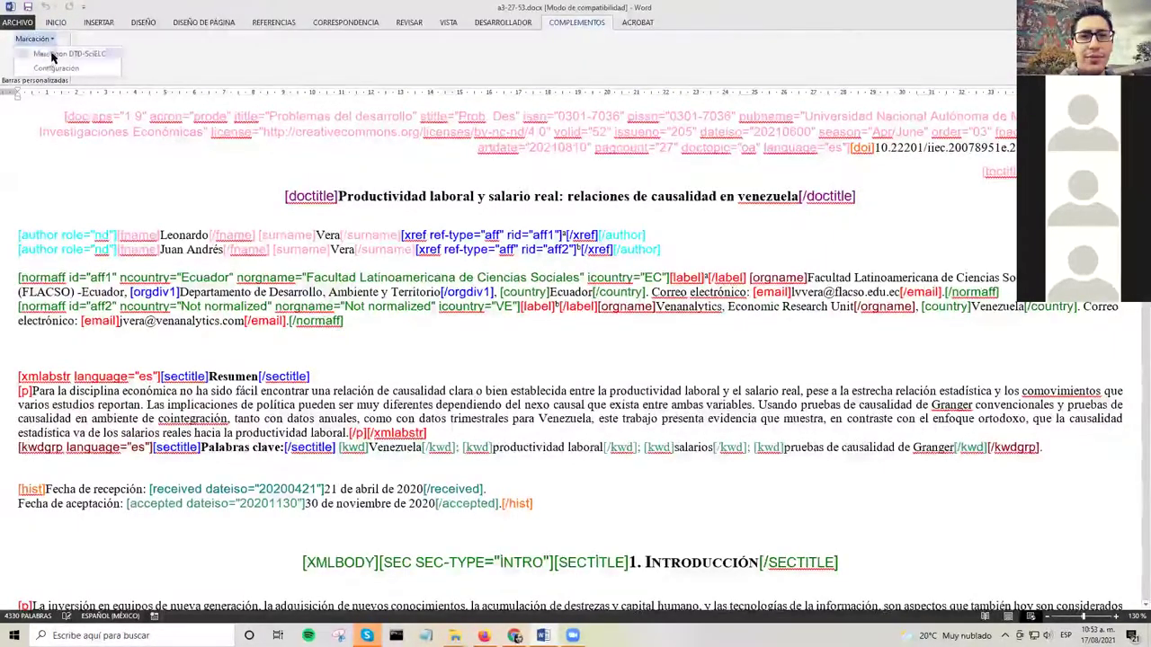
{"action": "left_click", "coordinate": [69, 56]}
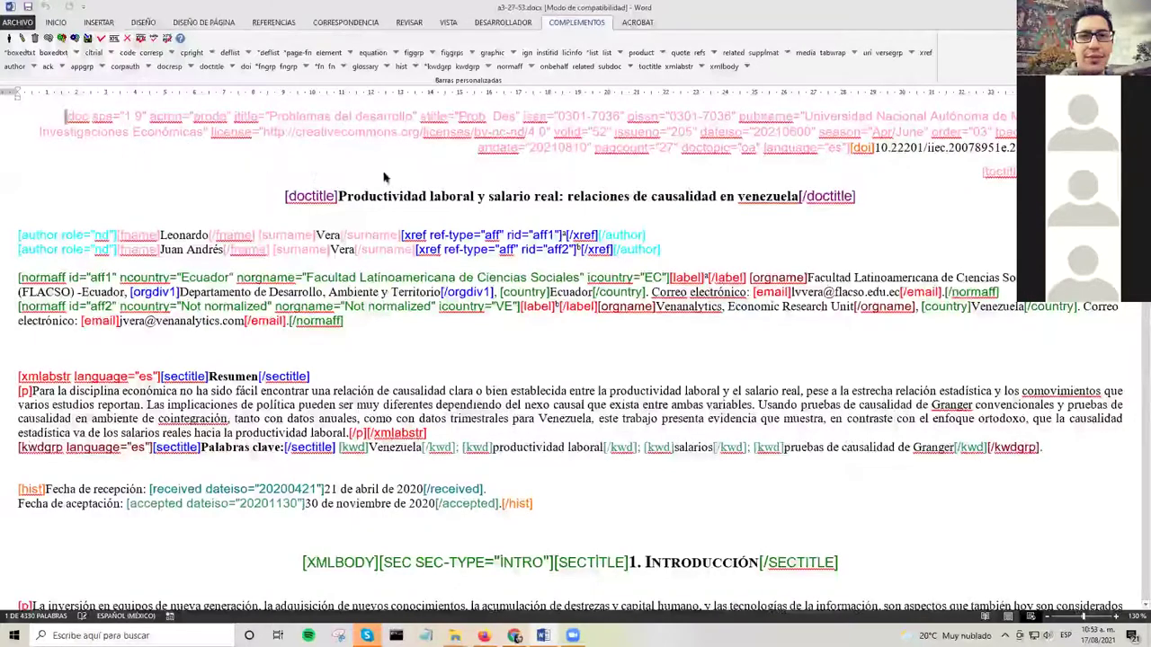
{"action": "left_click", "coordinate": [340, 198]}
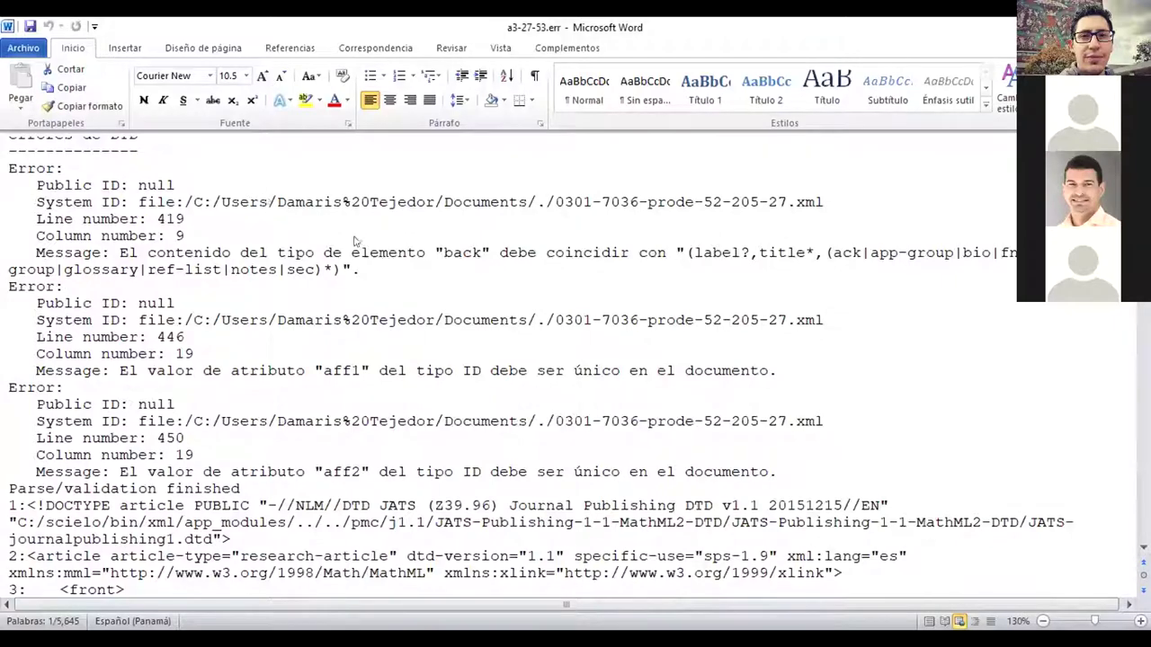
Step: Examine the DTD errors in a3-27-53.err, covering the back element content and the duplicated IDs aff1 and aff2
{"action": "scroll", "coordinate": [272, 223], "scroll_direction": "down", "scroll_amount": 1}
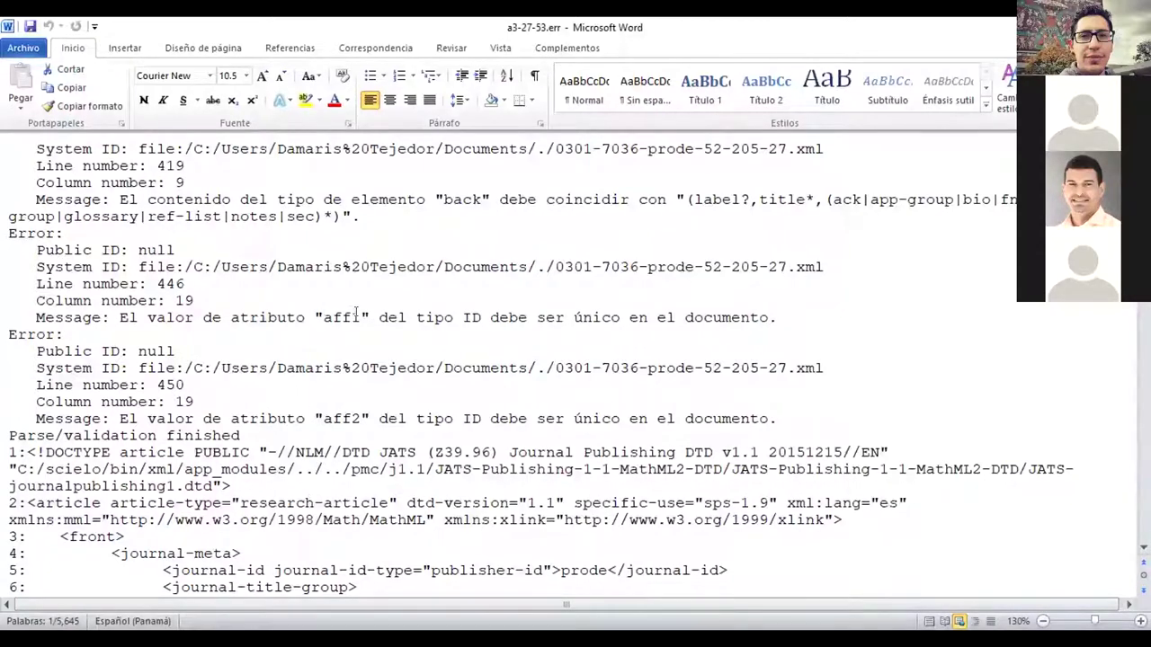
{"action": "left_click_drag", "start_coordinate": [363, 314], "coordinate": [318, 312]}
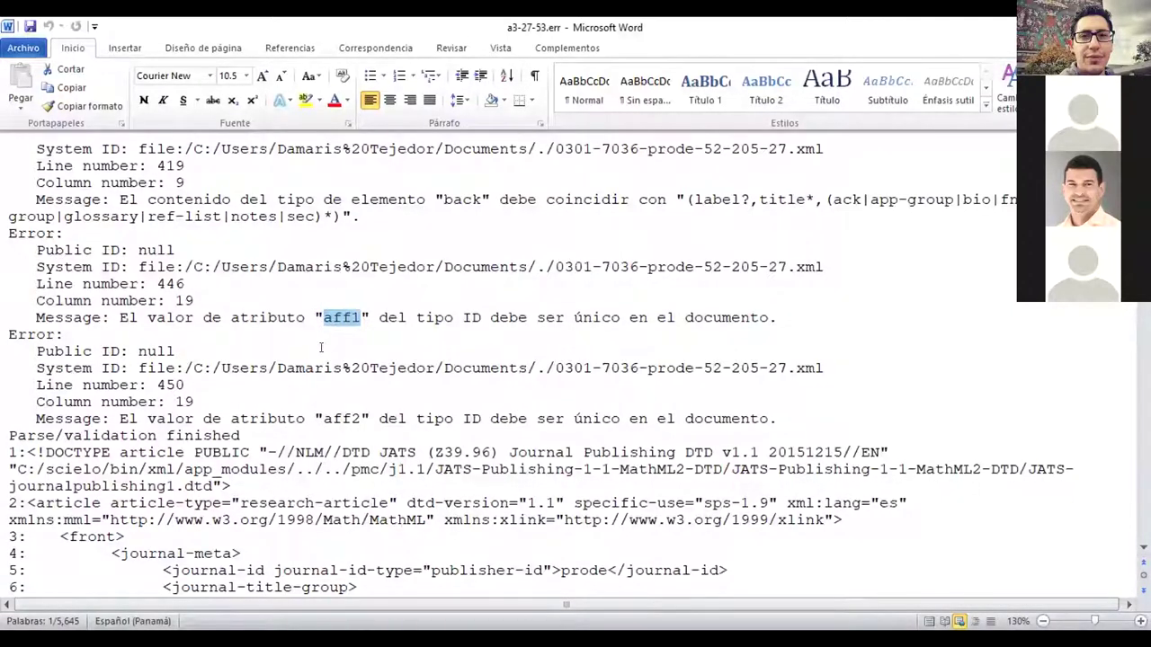
{"action": "left_click", "coordinate": [321, 347]}
{"action": "scroll", "coordinate": [325, 347], "scroll_direction": "down", "scroll_amount": 1}
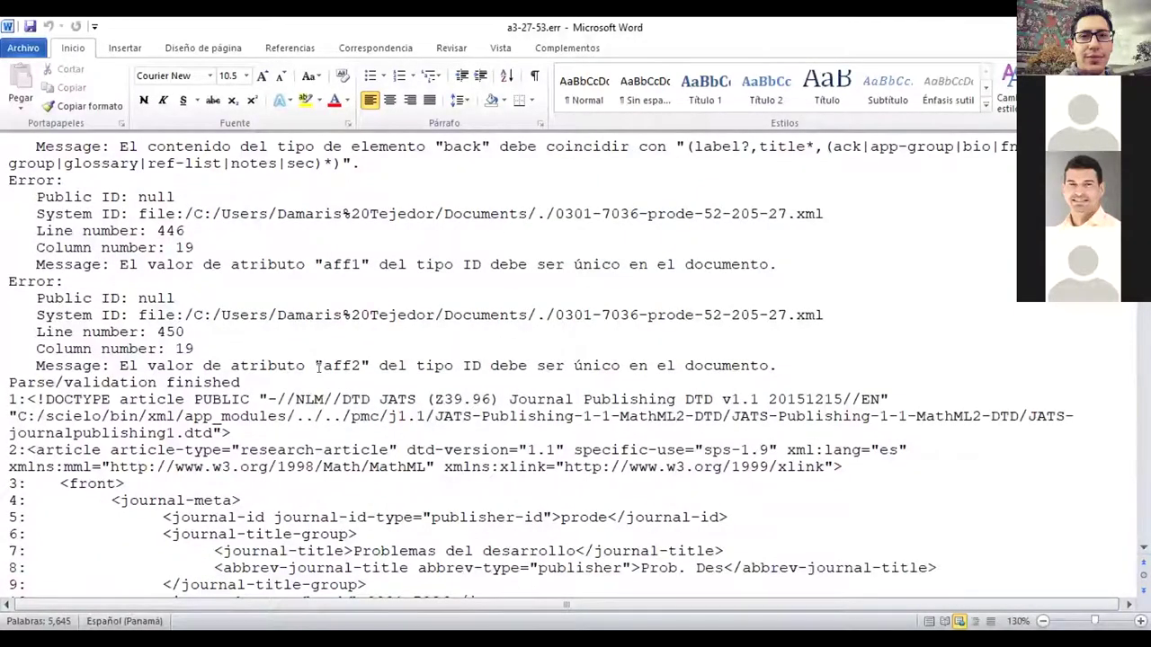
{"action": "left_click_drag", "start_coordinate": [321, 365], "coordinate": [361, 365]}
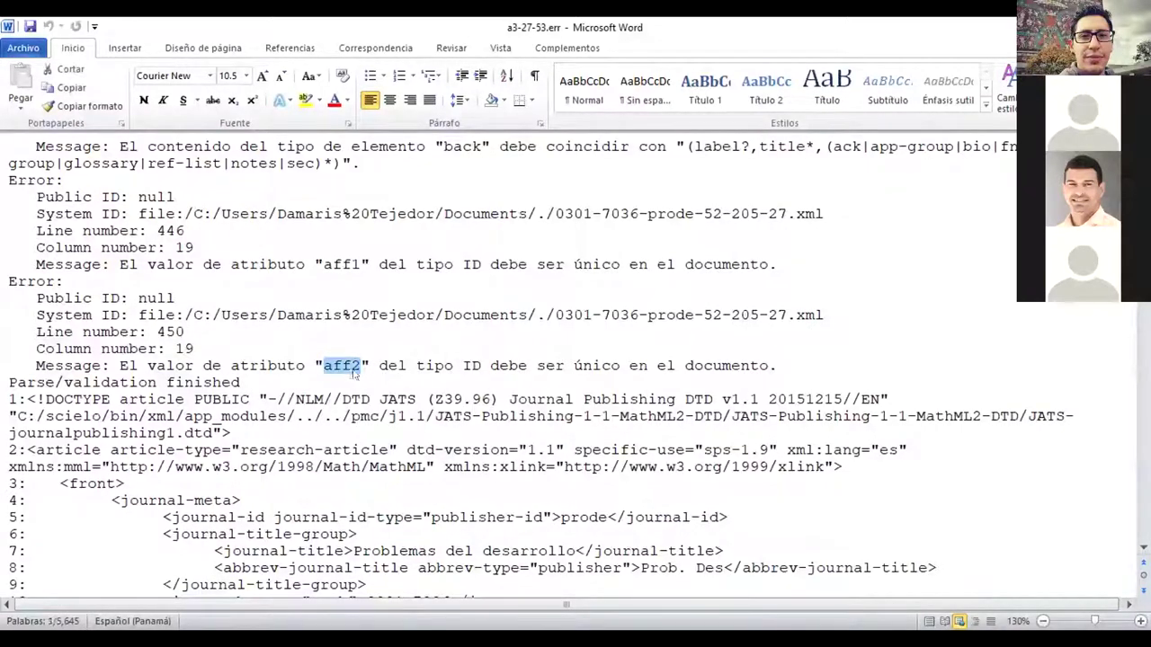
{"action": "scroll", "coordinate": [353, 372], "scroll_direction": "down", "scroll_amount": 1}
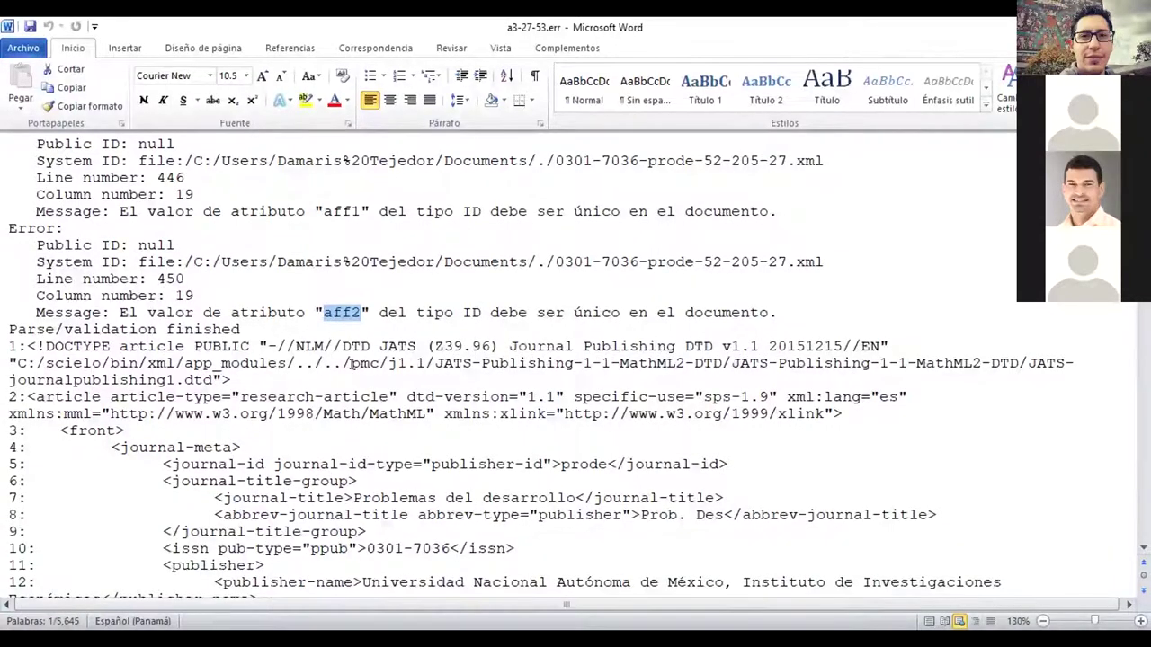
{"action": "scroll", "coordinate": [351, 364], "scroll_direction": "down", "scroll_amount": 2}
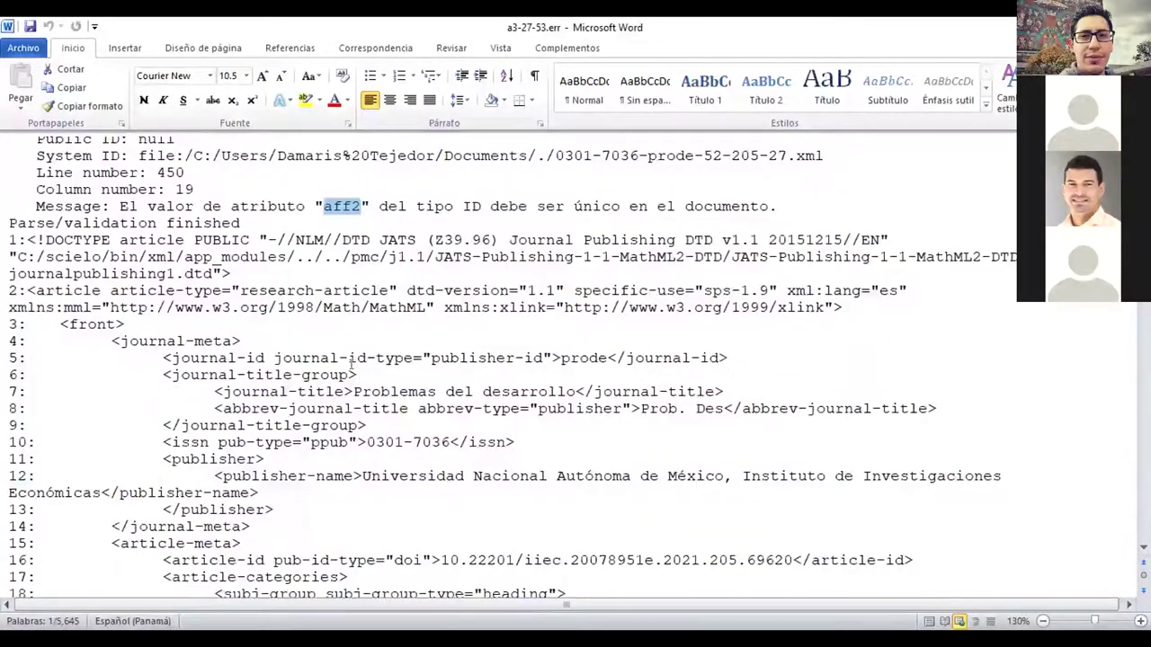
{"action": "scroll", "coordinate": [351, 364], "scroll_direction": "up", "scroll_amount": 2}
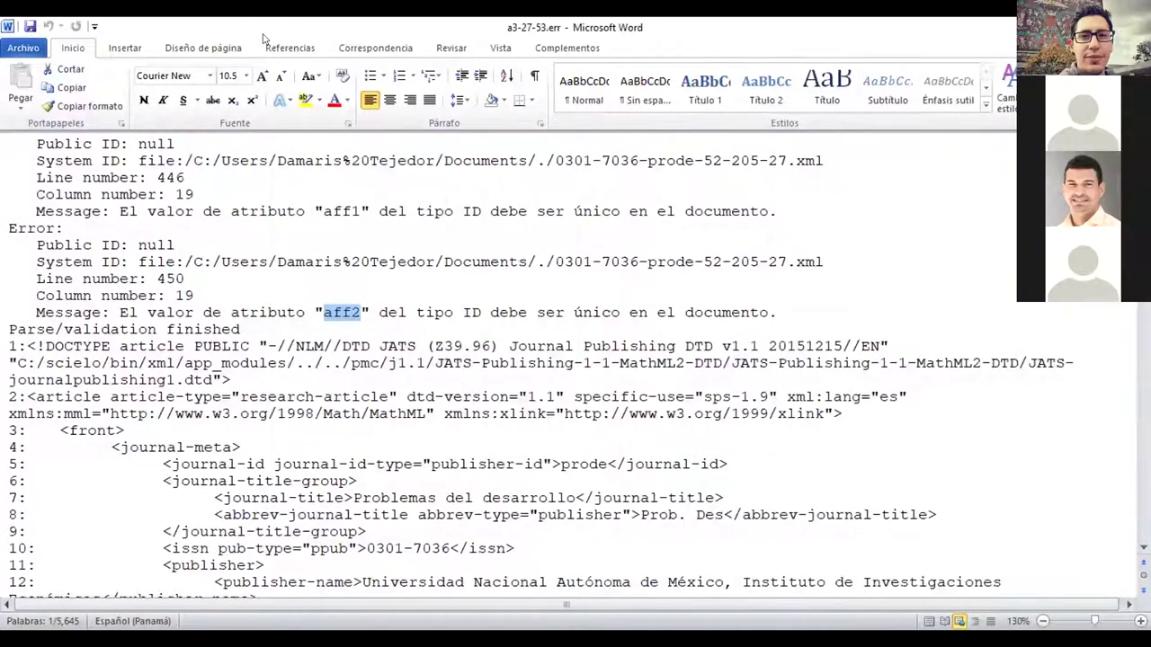
Step: Return from the error report to the marked-up a3-27-53 text and locate the afftrans affiliations in the English subdoc
{"action": "left_click", "coordinate": [552, 49]}
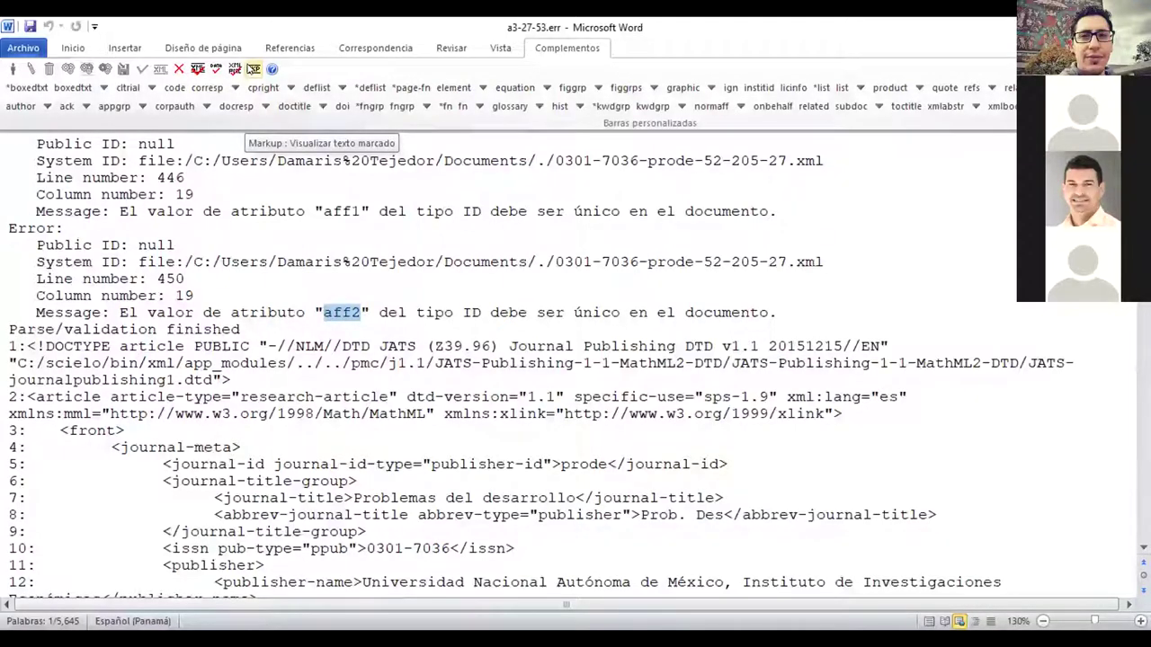
{"action": "left_click", "coordinate": [252, 69]}
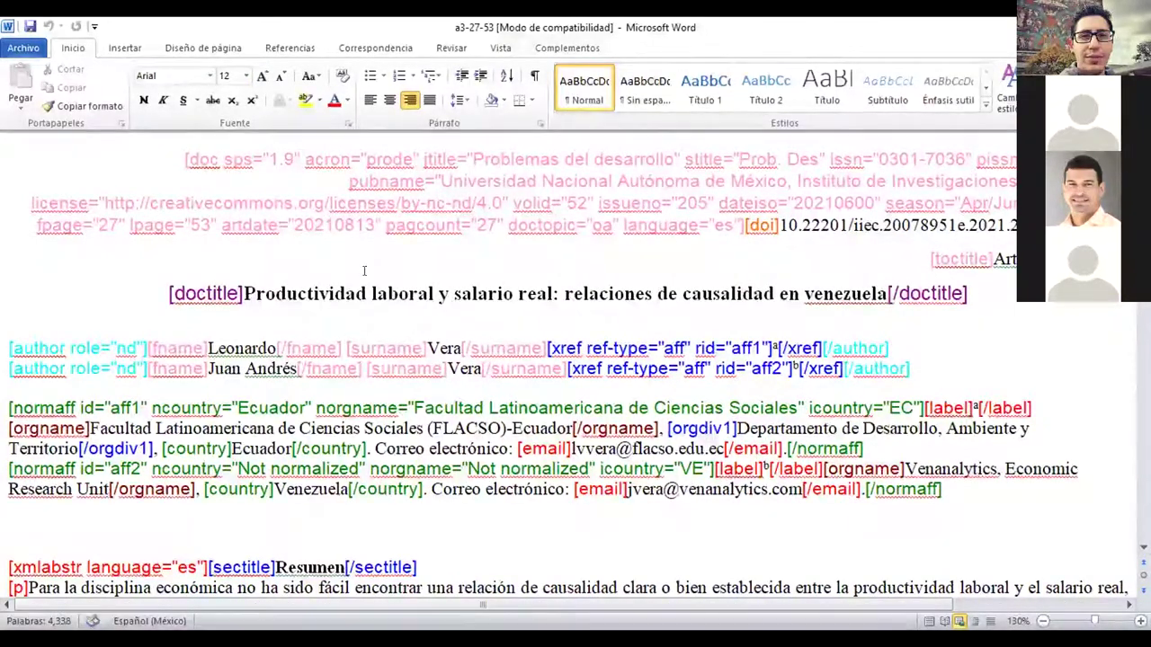
{"action": "scroll", "coordinate": [364, 268], "scroll_direction": "down", "scroll_amount": 1}
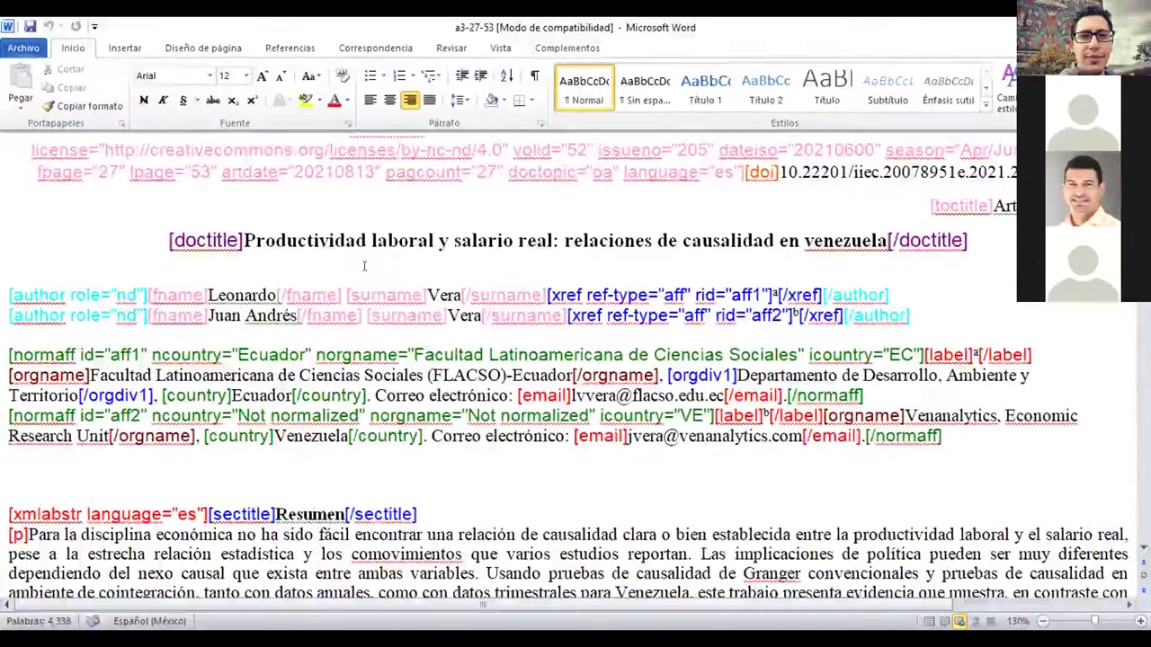
{"action": "scroll", "coordinate": [365, 266], "scroll_direction": "down", "scroll_amount": 1}
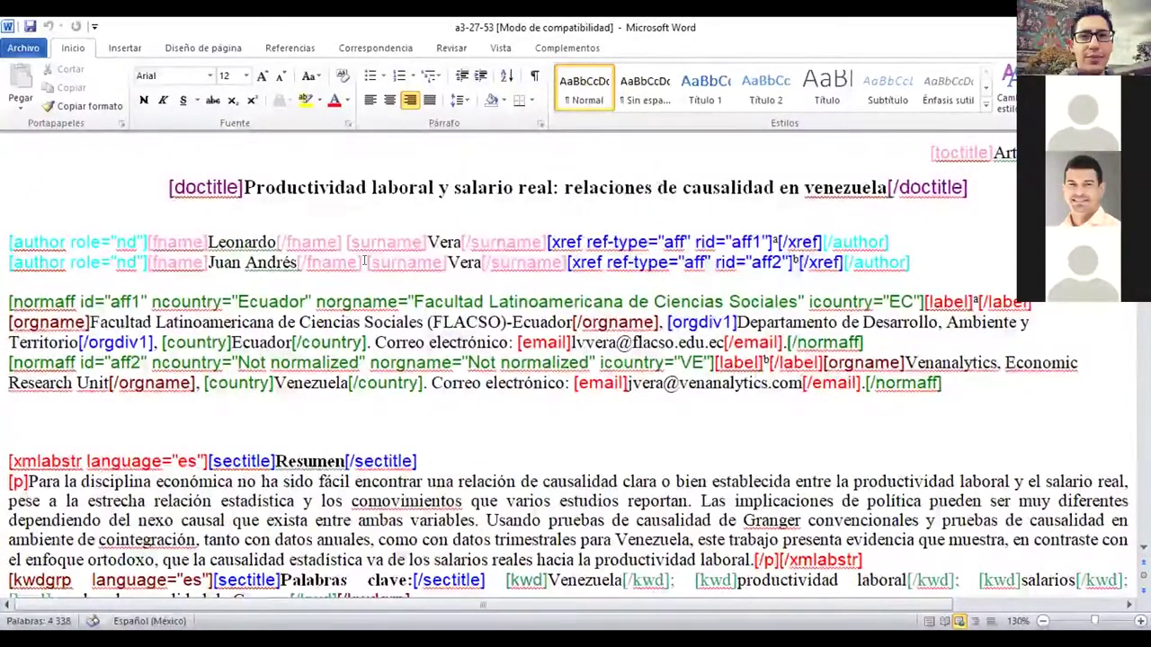
{"action": "scroll", "coordinate": [364, 261], "scroll_direction": "up", "scroll_amount": 2}
{"action": "scroll", "coordinate": [369, 267], "scroll_direction": "down", "scroll_amount": 2}
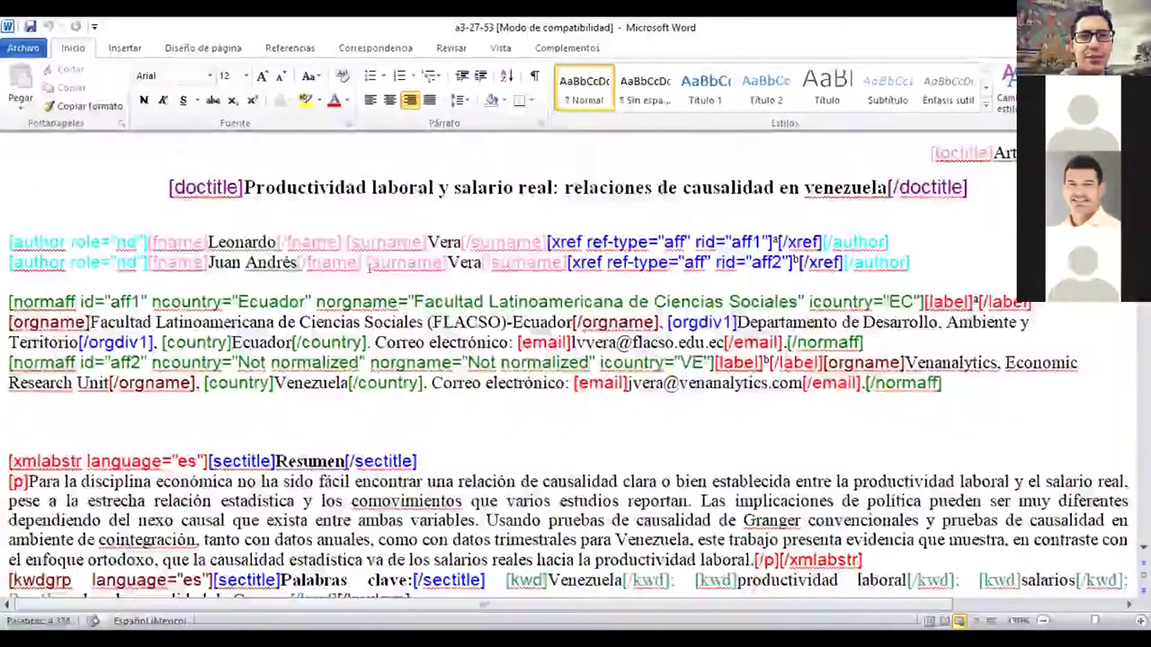
{"action": "scroll", "coordinate": [364, 267], "scroll_direction": "down", "scroll_amount": 7}
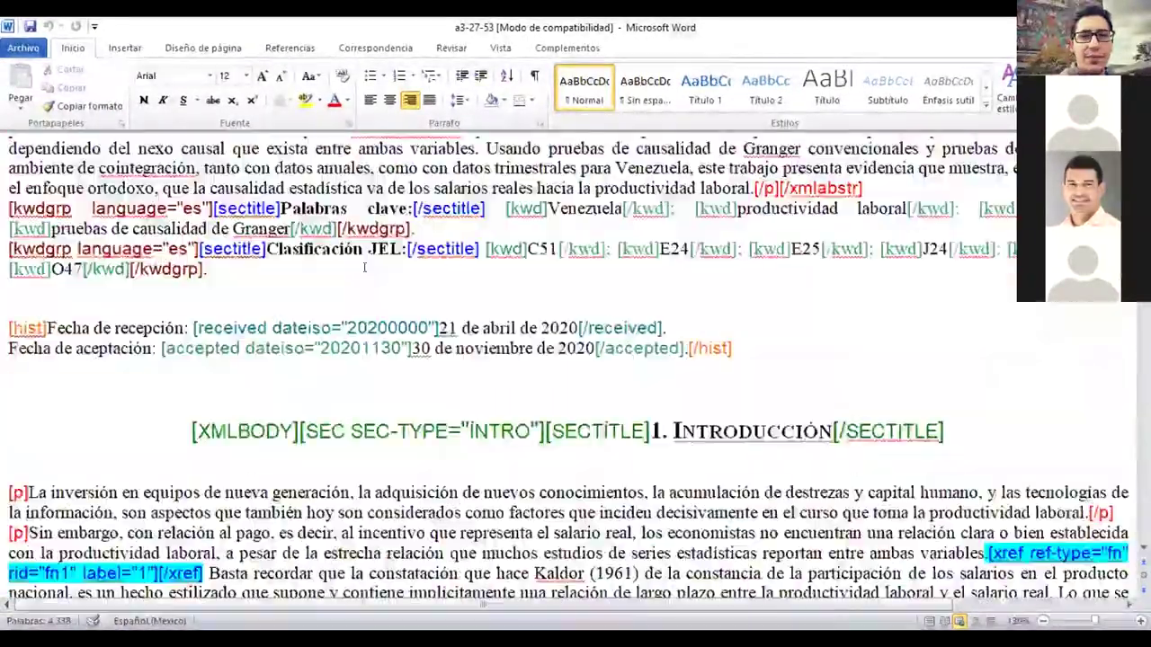
{"action": "scroll", "coordinate": [364, 267], "scroll_direction": "down", "scroll_amount": 8}
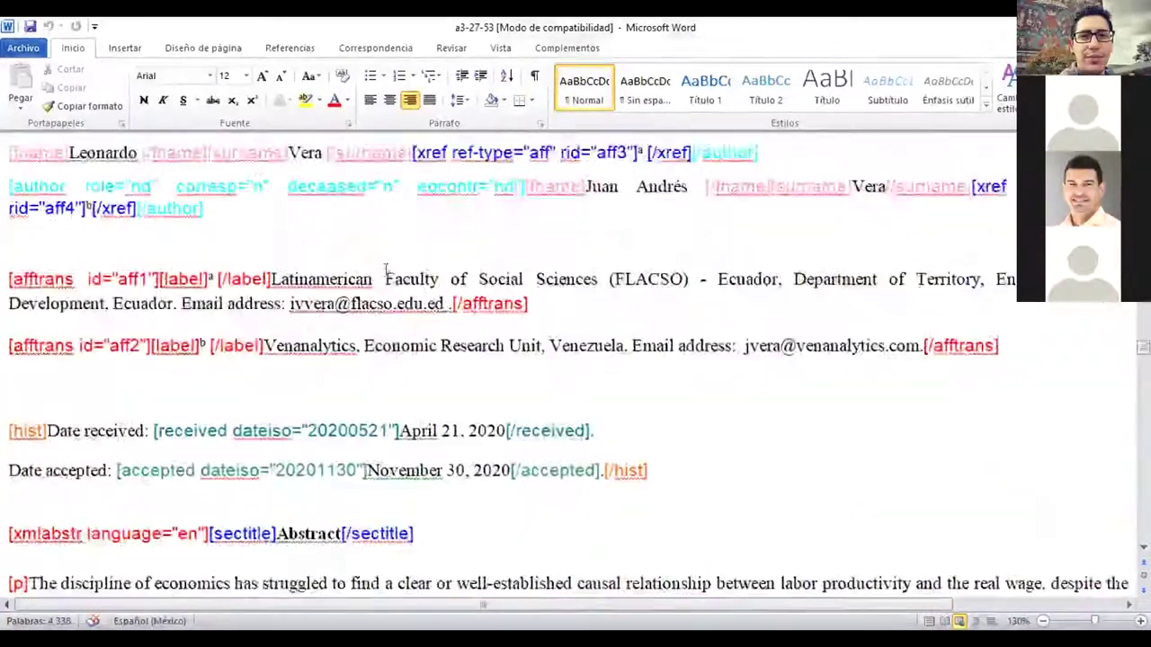
{"action": "scroll", "coordinate": [386, 271], "scroll_direction": "down", "scroll_amount": 10}
{"action": "scroll", "coordinate": [385, 271], "scroll_direction": "up", "scroll_amount": 2}
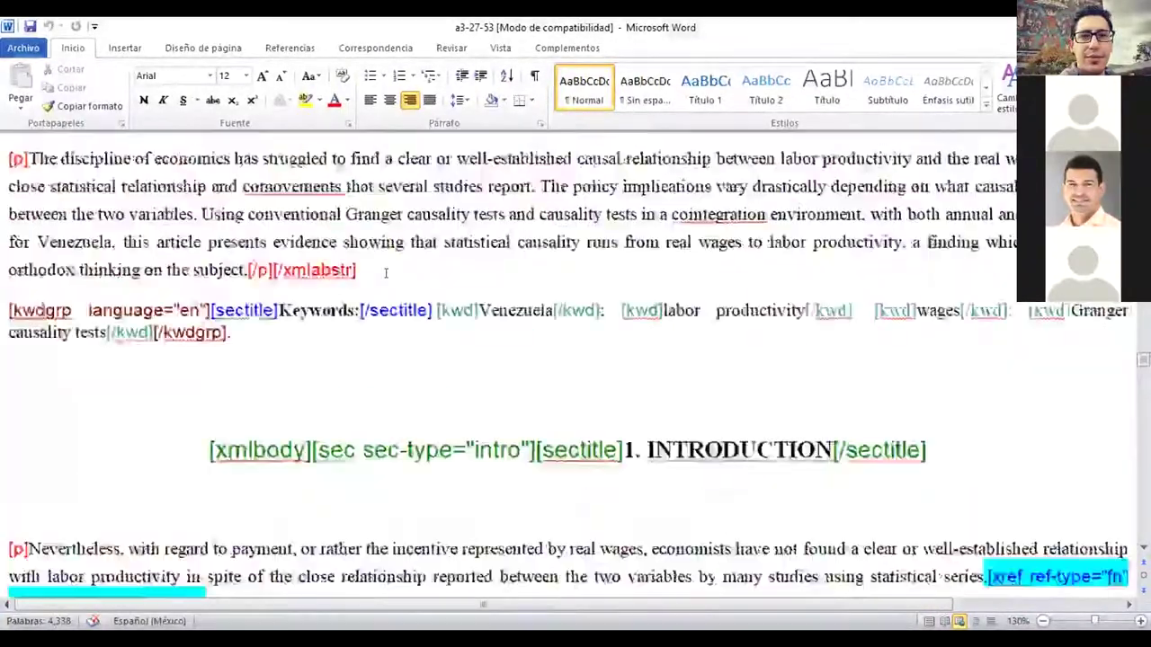
{"action": "scroll", "coordinate": [386, 271], "scroll_direction": "up", "scroll_amount": 3}
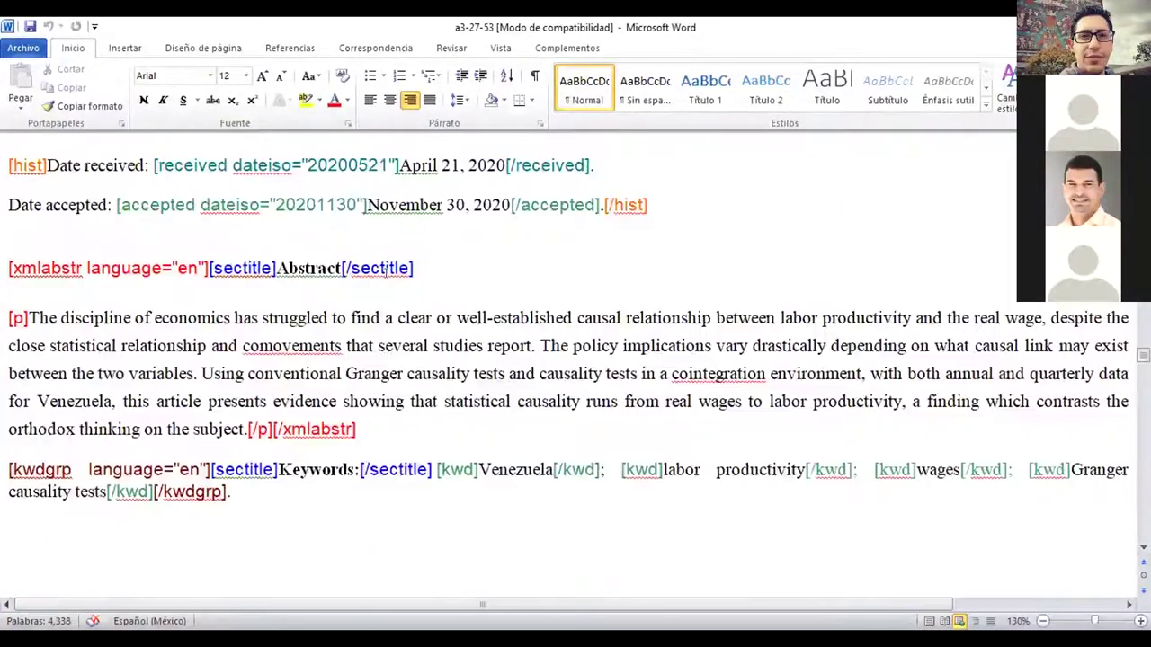
{"action": "scroll", "coordinate": [385, 272], "scroll_direction": "up", "scroll_amount": 4}
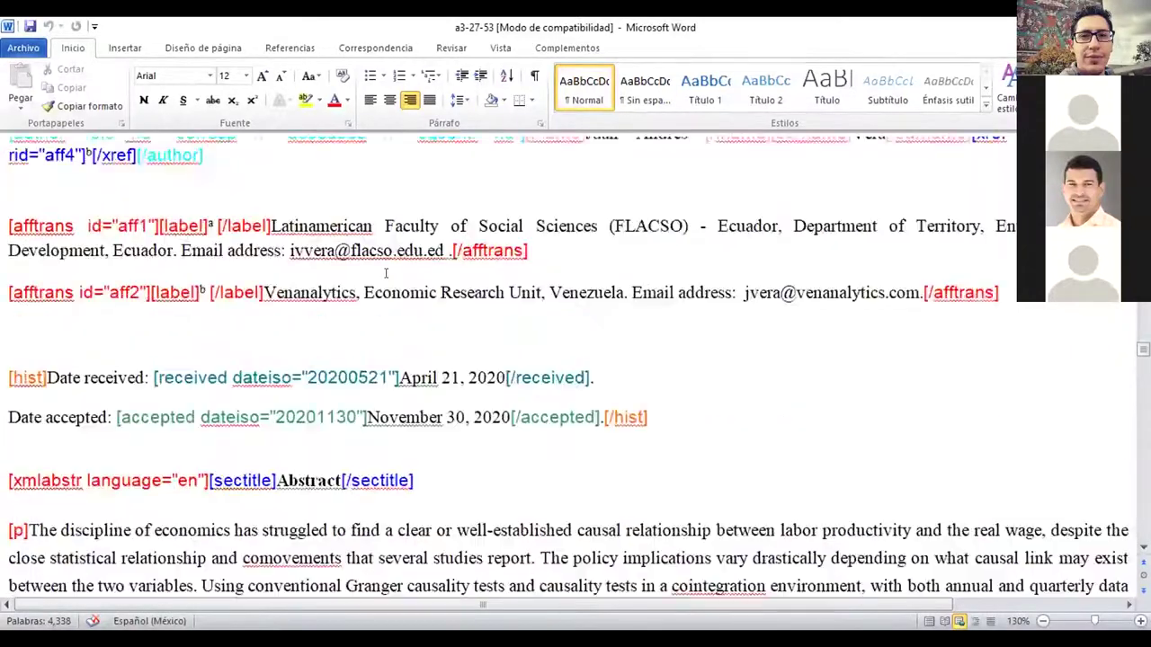
{"action": "scroll", "coordinate": [386, 273], "scroll_direction": "up", "scroll_amount": 2}
Step: Set the id attributes of the two afftrans affiliations in the English translation to aff3 and aff4
{"action": "left_click", "coordinate": [140, 332]}
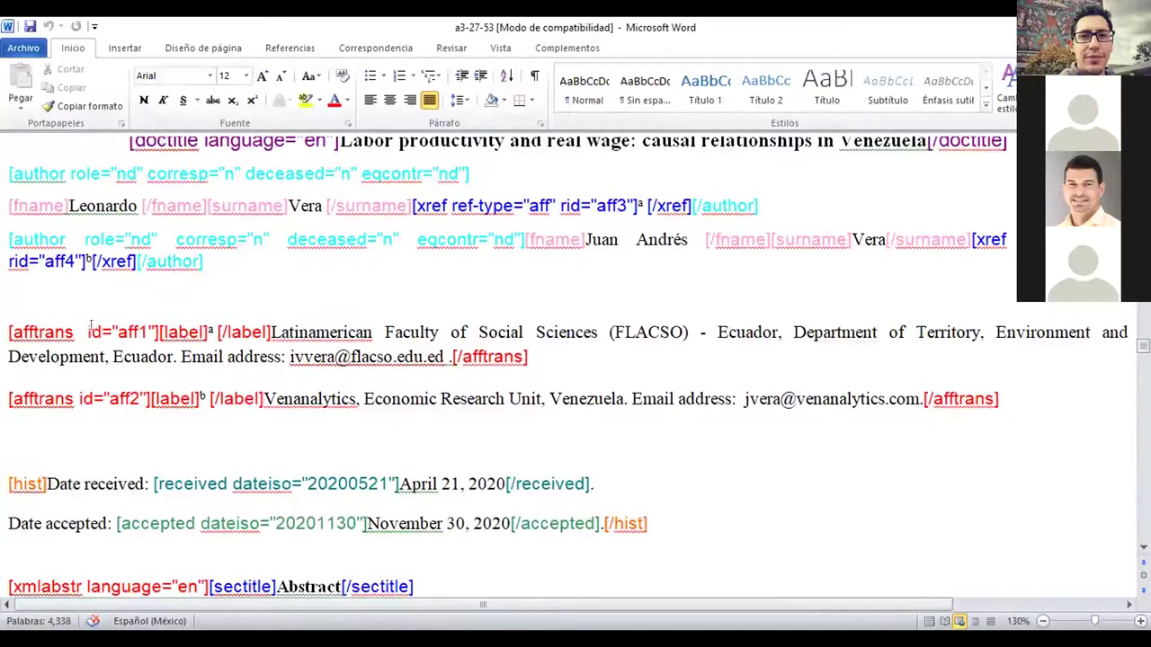
{"action": "key", "text": "Delete"}
{"action": "type", "text": "3"}
{"action": "left_click", "coordinate": [130, 393]}
{"action": "left_click_drag", "start_coordinate": [130, 396], "coordinate": [137, 396]}
{"action": "type", "text": "4"}
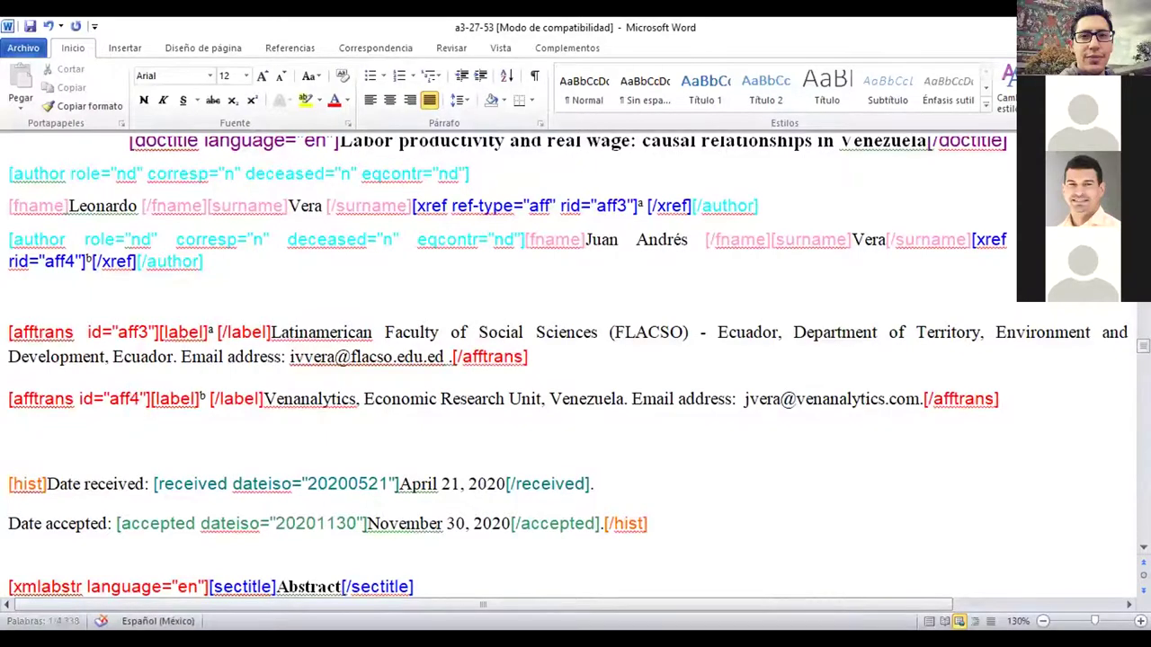
{"action": "left_click", "coordinate": [310, 421]}
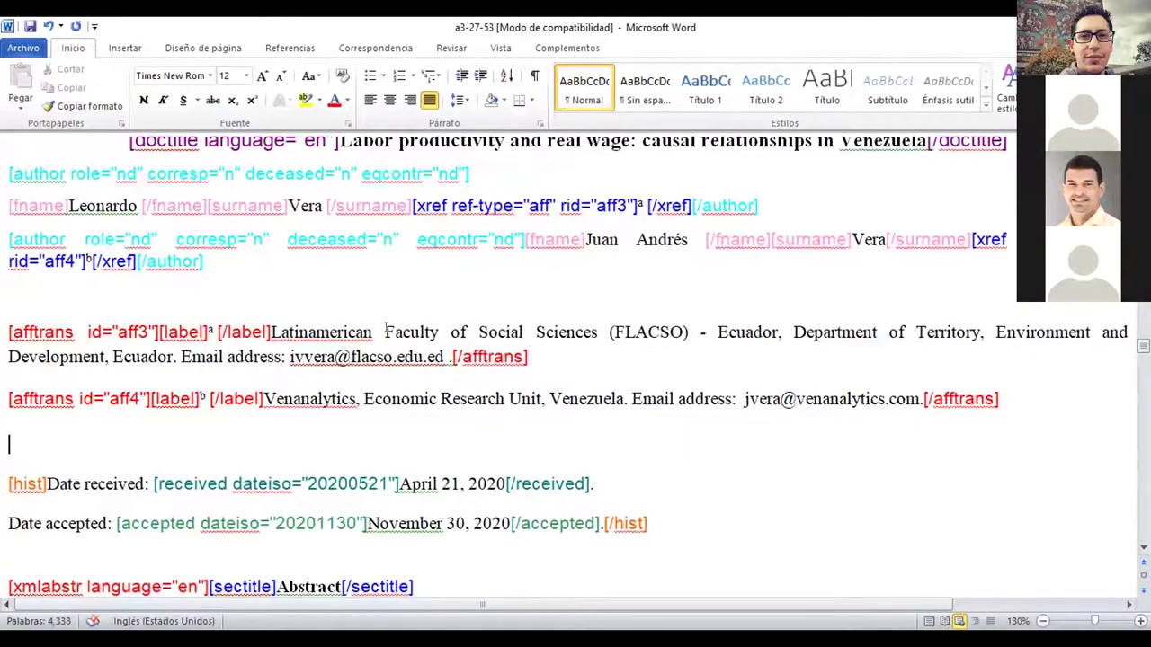
Step: Examine the Bibliografía references block r1 to r3 and its refs tags between the Spanish body and the English subdoc
{"action": "scroll", "coordinate": [491, 444], "scroll_direction": "down", "scroll_amount": 2}
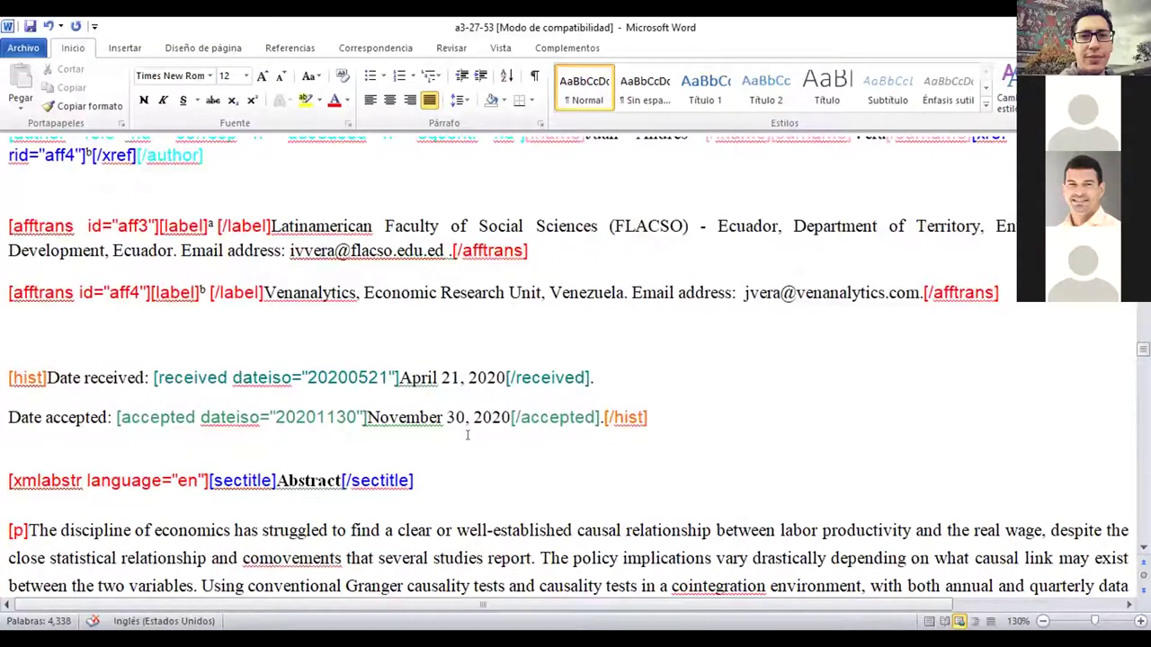
{"action": "scroll", "coordinate": [466, 441], "scroll_direction": "down", "scroll_amount": 5}
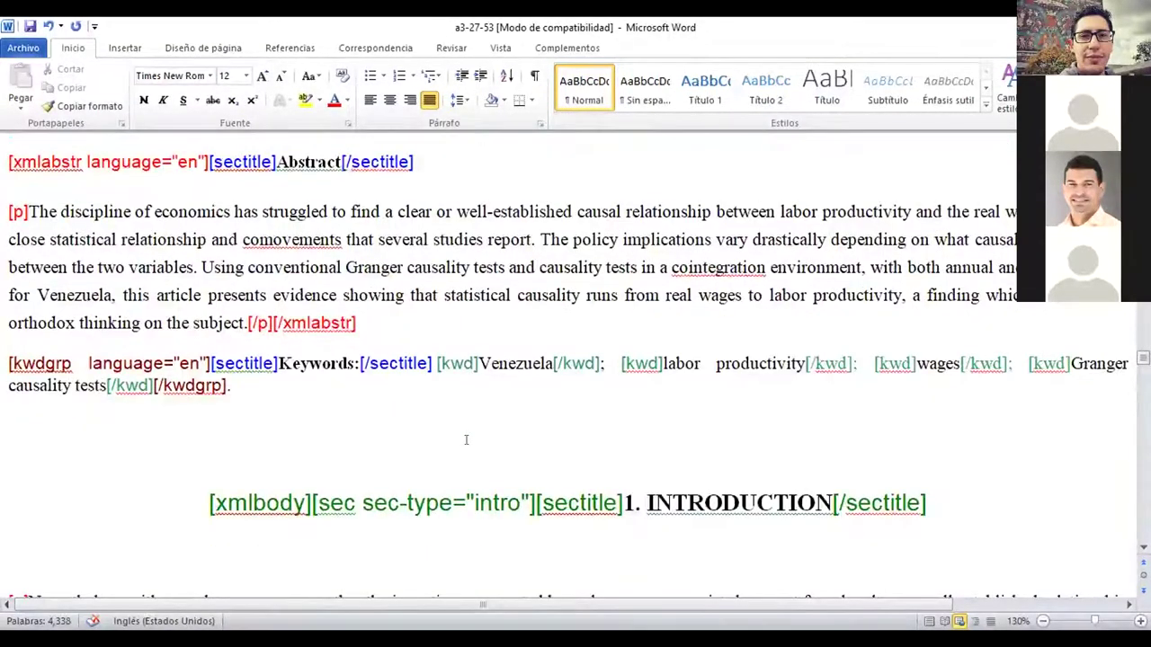
{"action": "scroll", "coordinate": [466, 440], "scroll_direction": "up", "scroll_amount": 10}
{"action": "scroll", "coordinate": [465, 441], "scroll_direction": "up", "scroll_amount": 6}
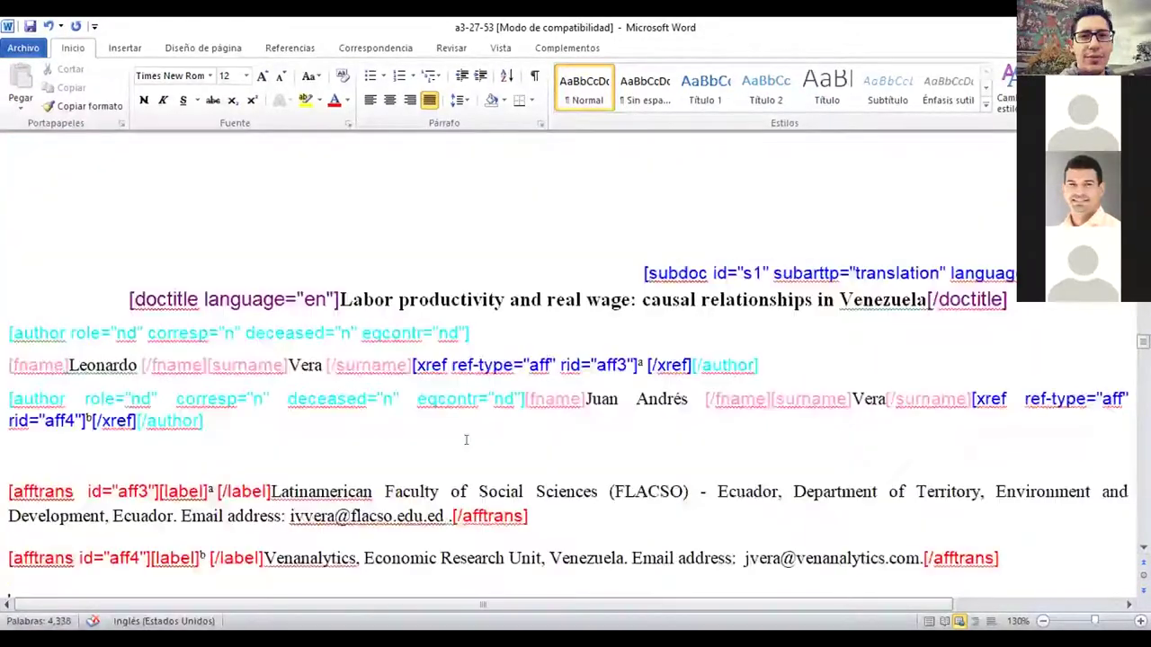
{"action": "scroll", "coordinate": [464, 445], "scroll_direction": "up", "scroll_amount": 3}
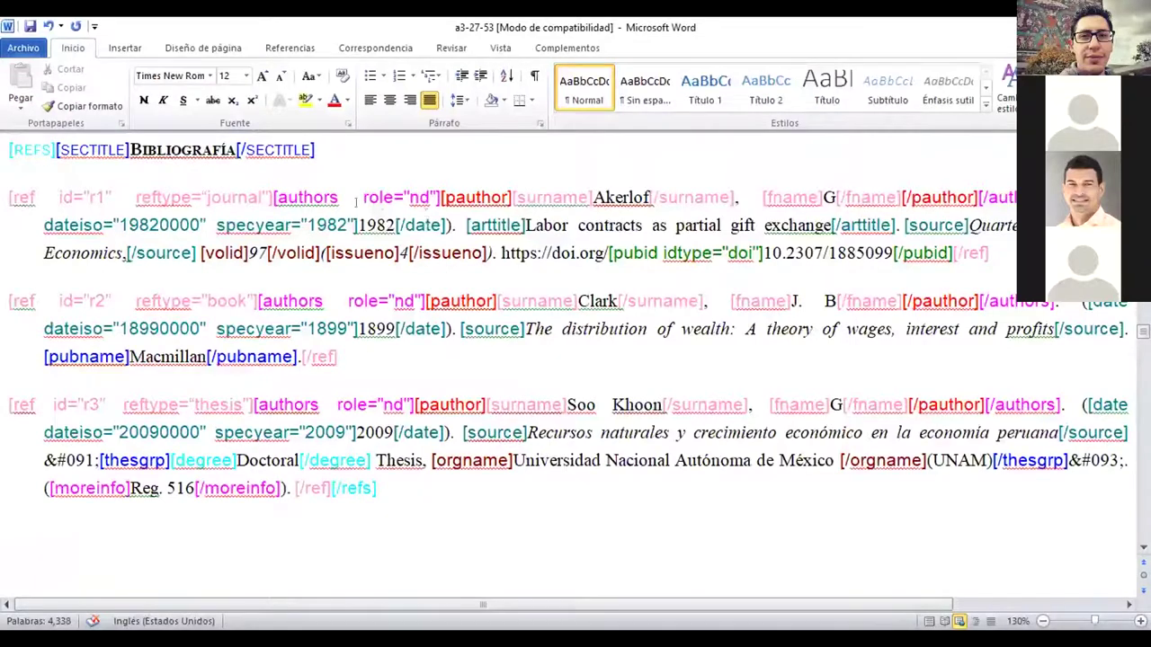
{"action": "scroll", "coordinate": [66, 184], "scroll_direction": "up", "scroll_amount": 1}
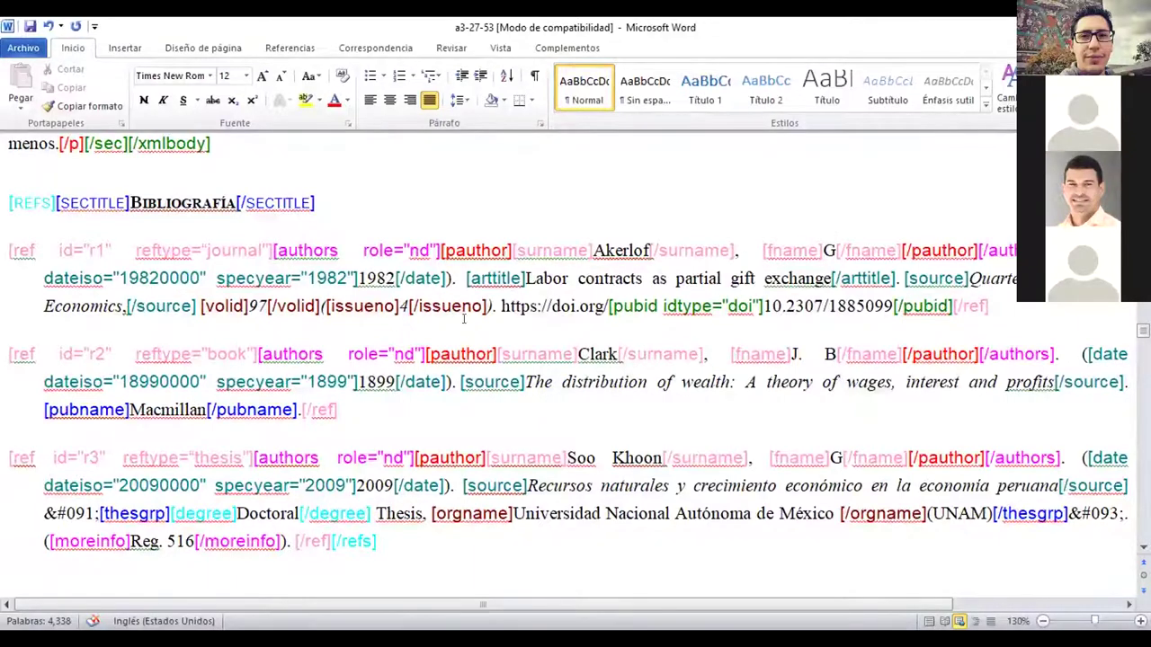
{"action": "mouse_move", "coordinate": [296, 607]}
{"action": "left_mouse_down"}
{"action": "mouse_move", "coordinate": [378, 610]}
{"action": "mouse_move", "coordinate": [288, 610]}
{"action": "left_mouse_up"}
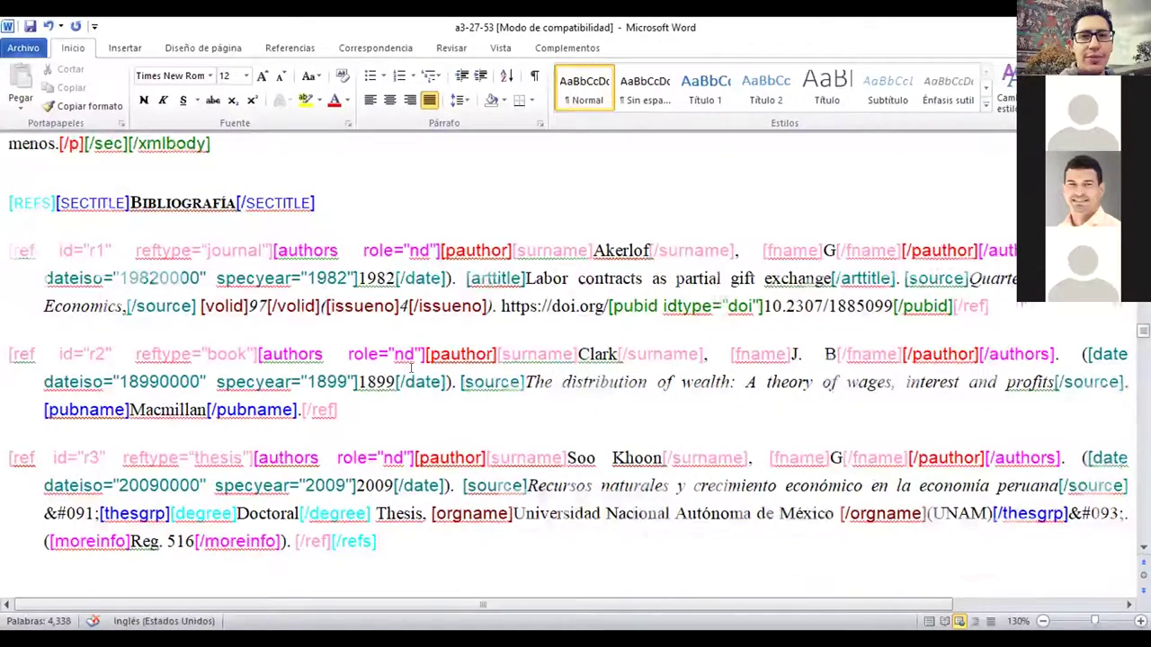
Step: Enclose the Spanish footnote fn1, located after the English subdoc at the end of the document, in an fngrp element
{"action": "scroll", "coordinate": [411, 366], "scroll_direction": "down", "scroll_amount": 10}
{"action": "scroll", "coordinate": [405, 385], "scroll_direction": "down", "scroll_amount": 5}
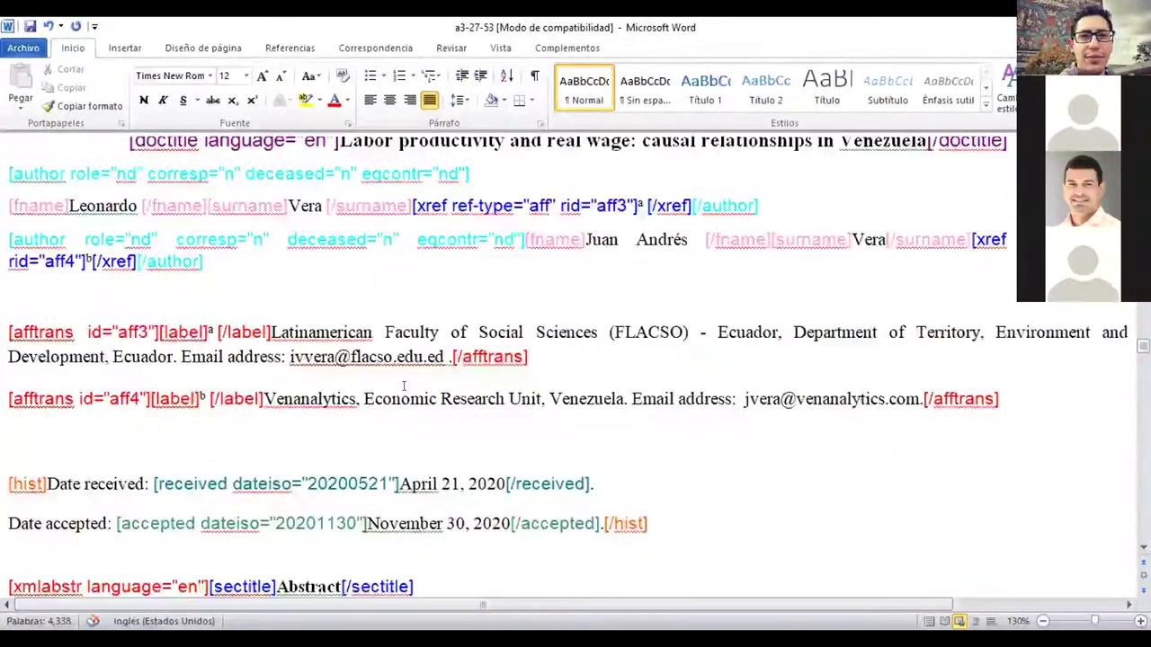
{"action": "scroll", "coordinate": [404, 386], "scroll_direction": "down", "scroll_amount": 5}
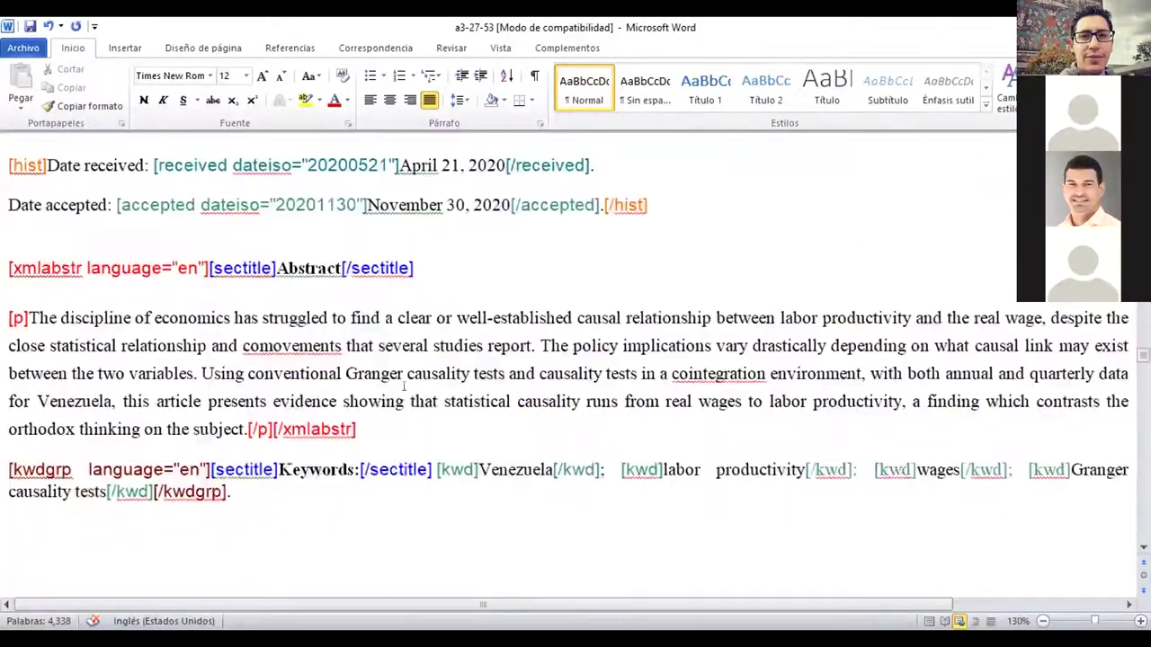
{"action": "scroll", "coordinate": [404, 386], "scroll_direction": "down", "scroll_amount": 8}
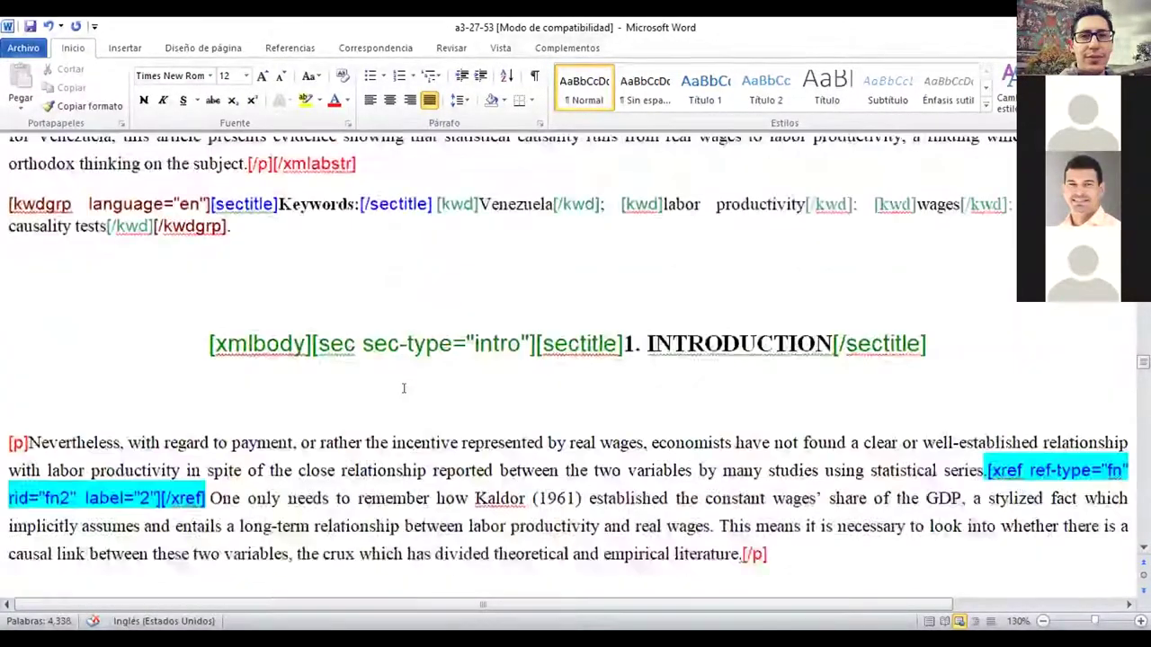
{"action": "scroll", "coordinate": [404, 385], "scroll_direction": "down", "scroll_amount": 18}
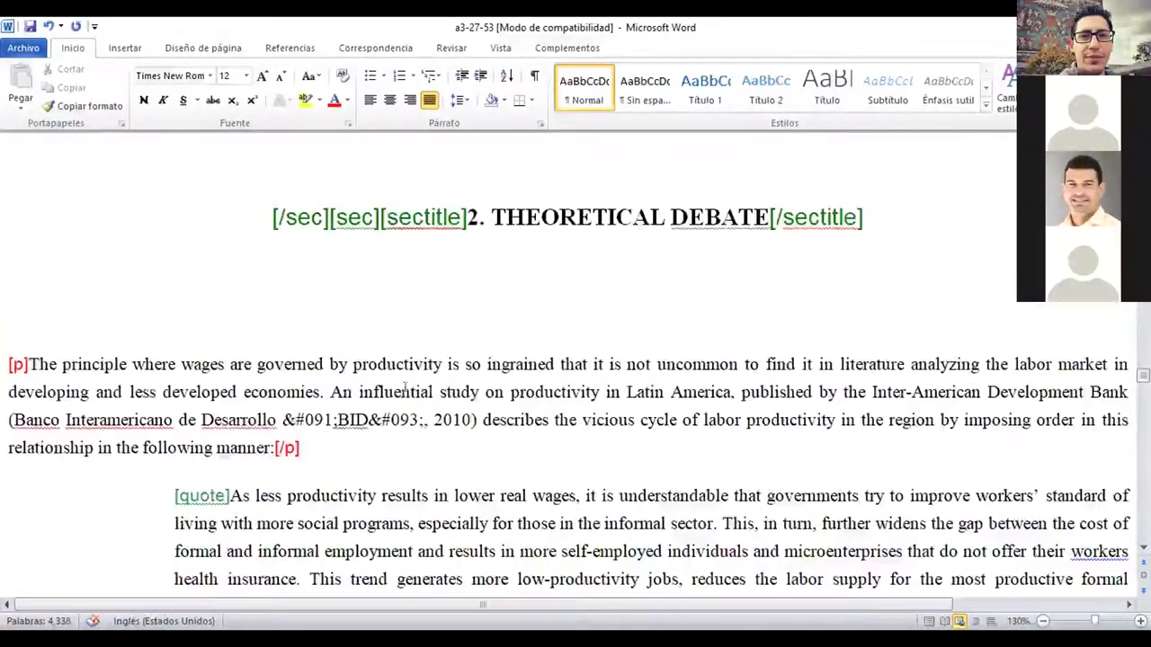
{"action": "scroll", "coordinate": [409, 393], "scroll_direction": "down", "scroll_amount": 18}
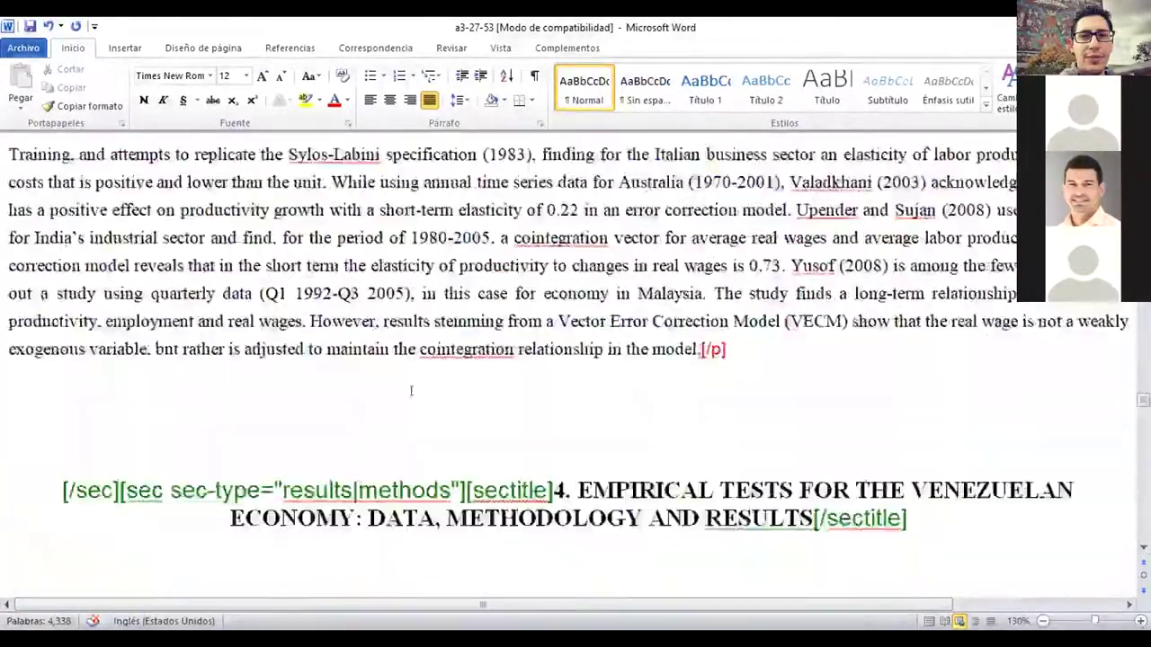
{"action": "scroll", "coordinate": [402, 393], "scroll_direction": "down", "scroll_amount": 20}
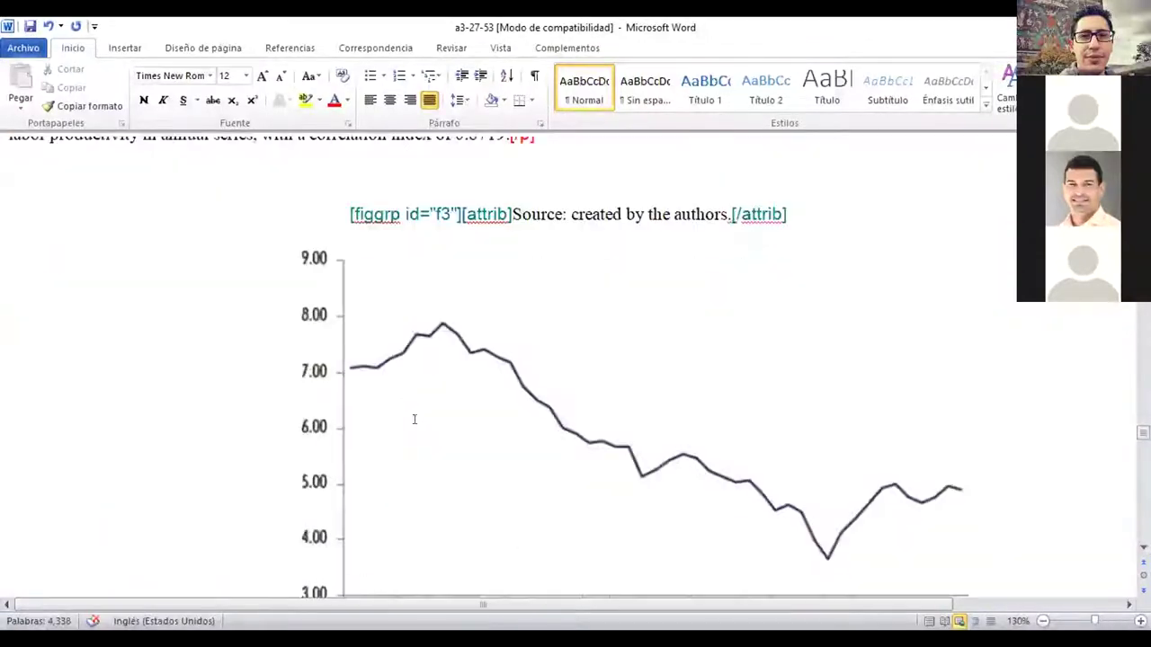
{"action": "scroll", "coordinate": [422, 469], "scroll_direction": "down", "scroll_amount": 16}
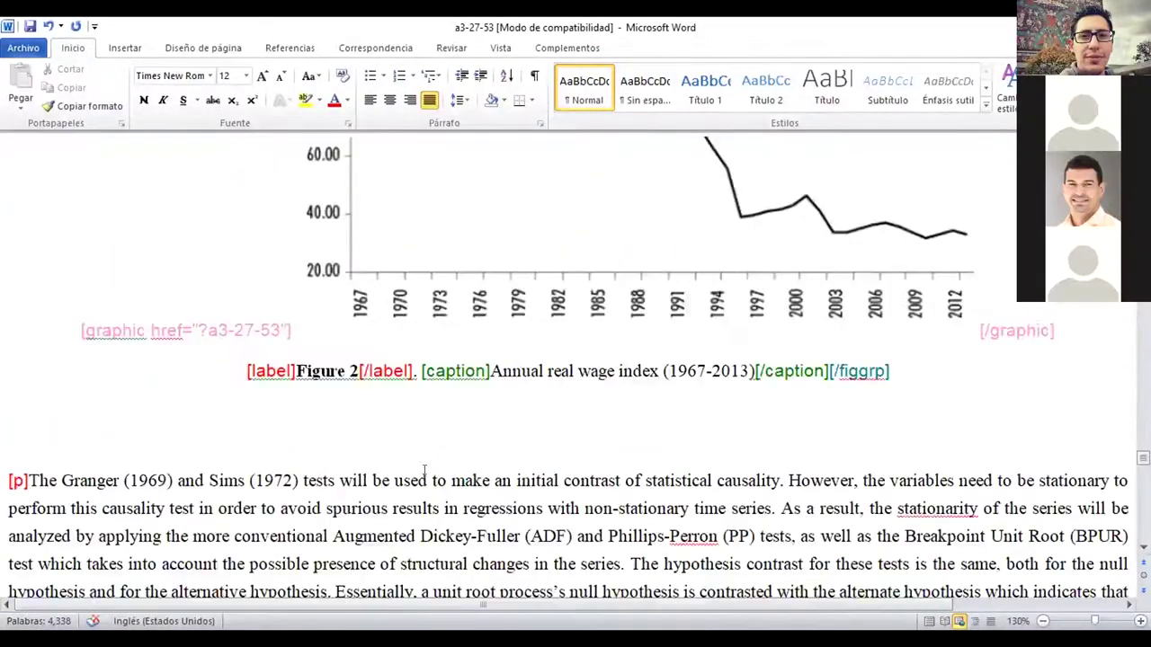
{"action": "scroll", "coordinate": [431, 477], "scroll_direction": "down", "scroll_amount": 20}
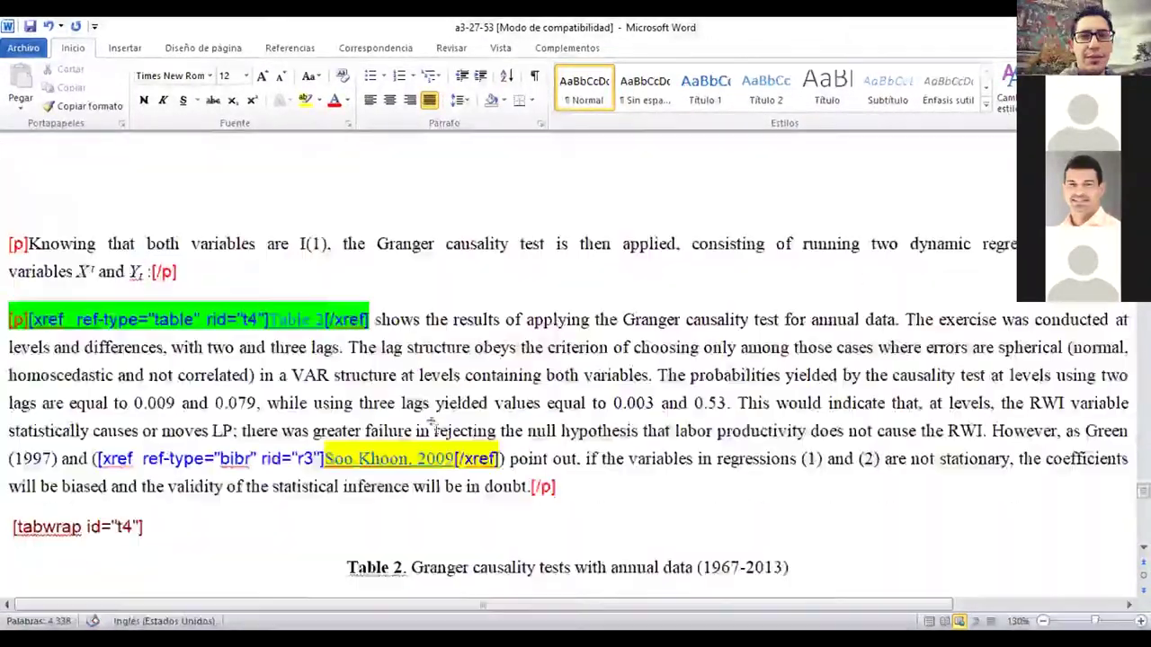
{"action": "scroll", "coordinate": [440, 420], "scroll_direction": "down", "scroll_amount": 6}
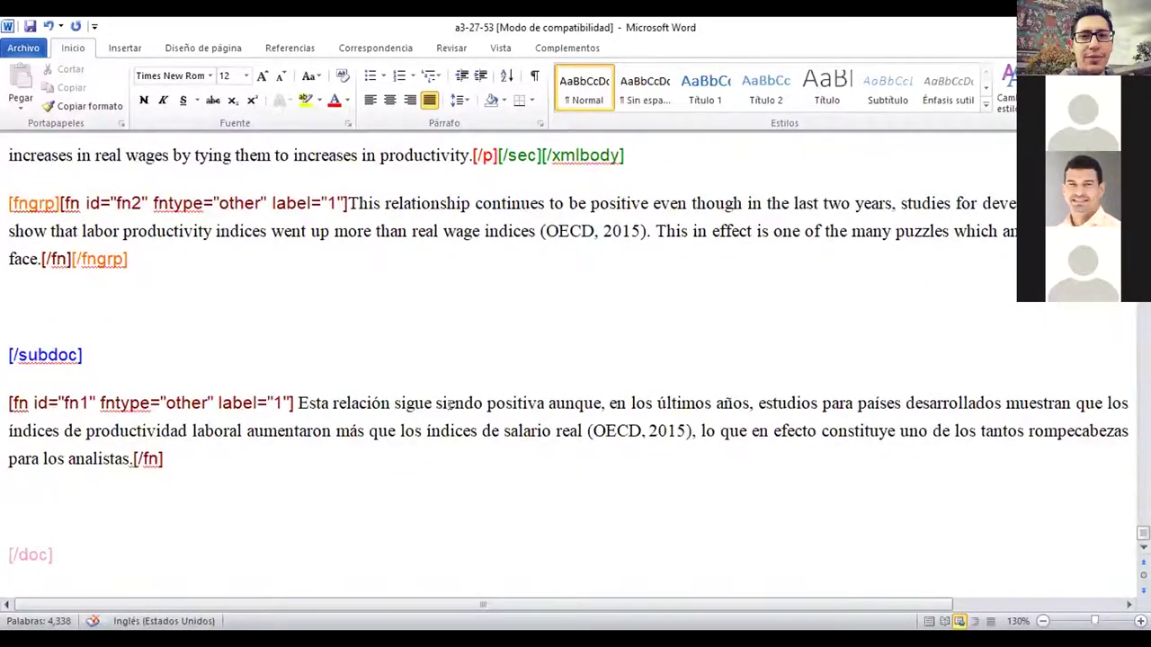
{"action": "scroll", "coordinate": [450, 405], "scroll_direction": "up", "scroll_amount": 2}
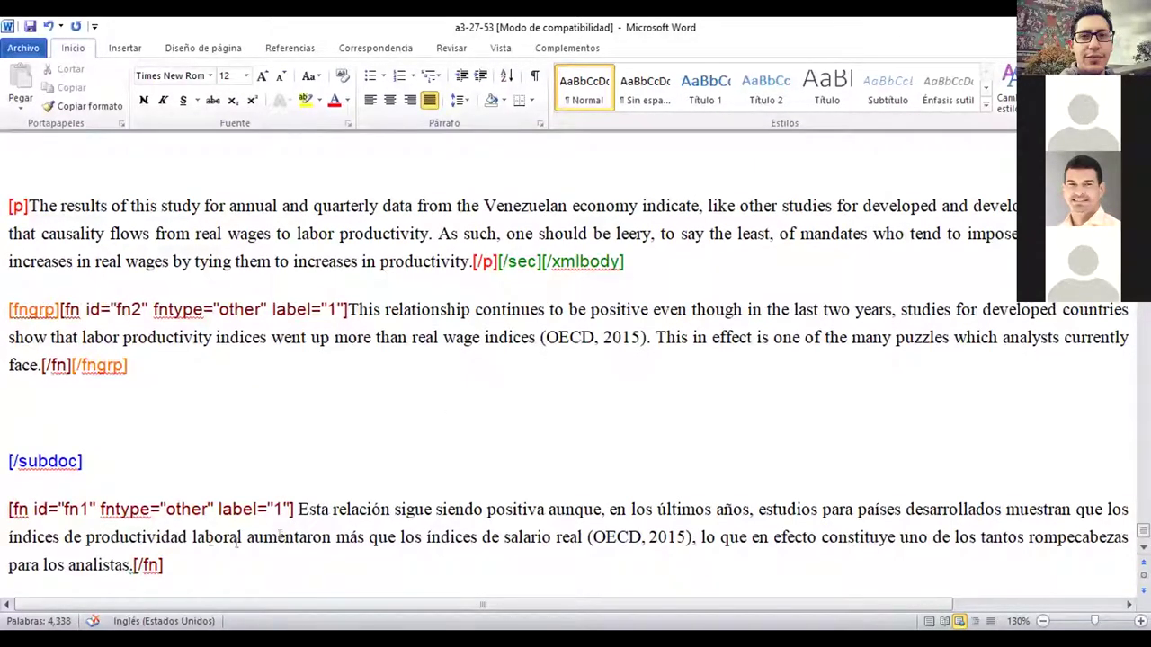
{"action": "left_click", "coordinate": [174, 565]}
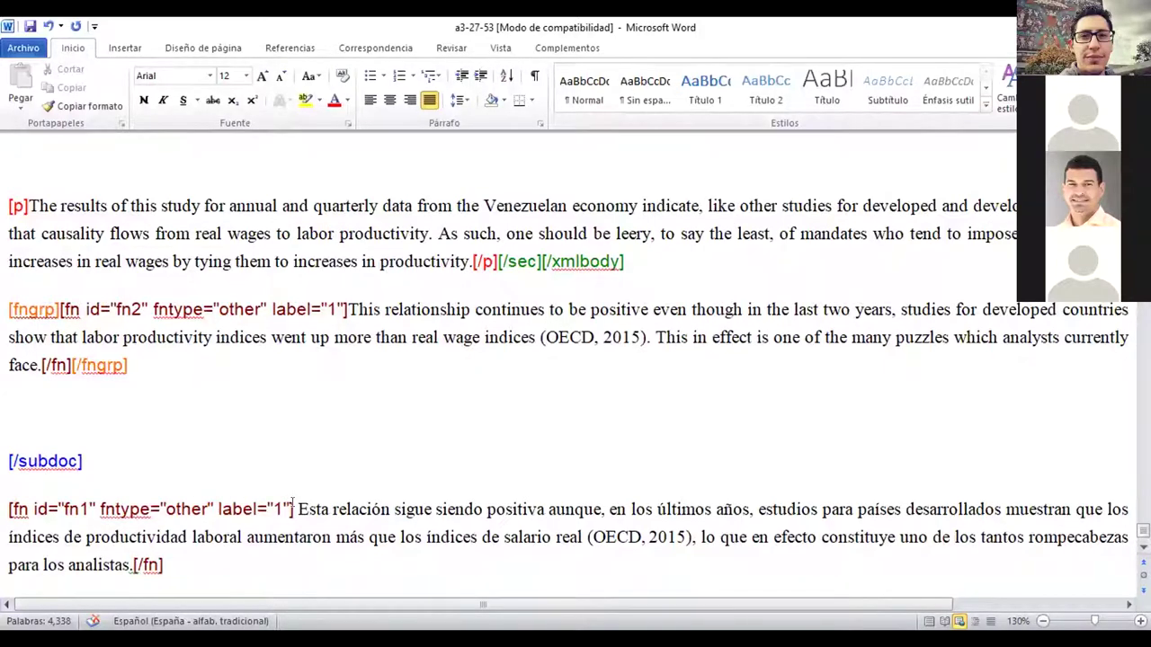
{"action": "left_click_drag", "start_coordinate": [9, 506], "coordinate": [214, 566]}
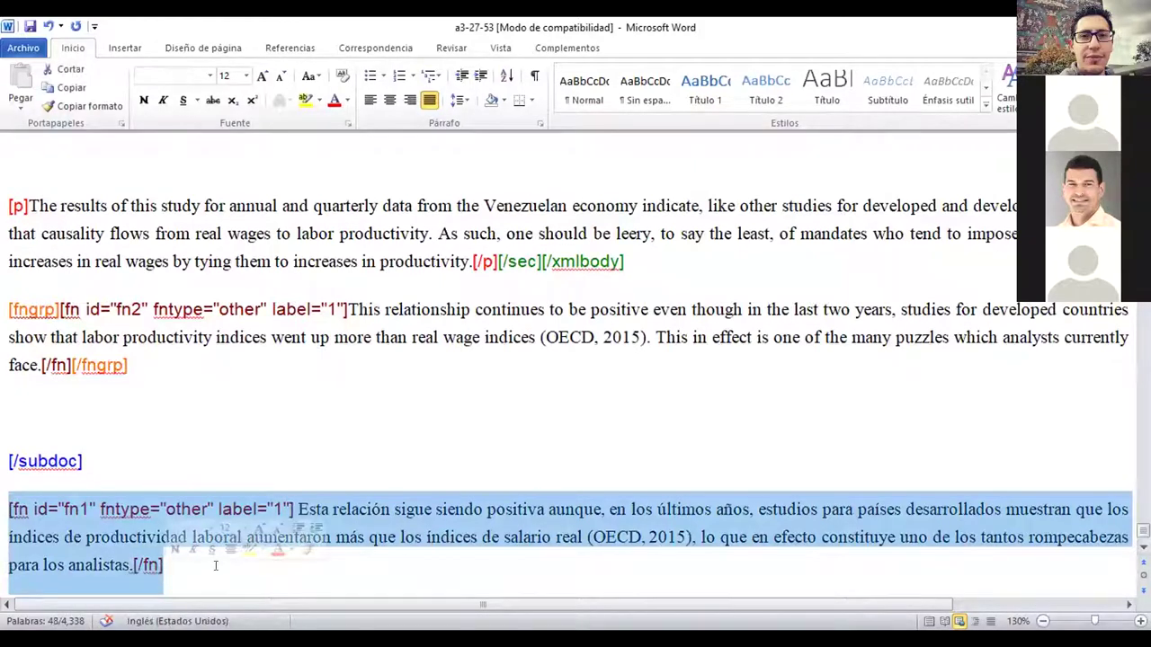
{"action": "left_click", "coordinate": [555, 49]}
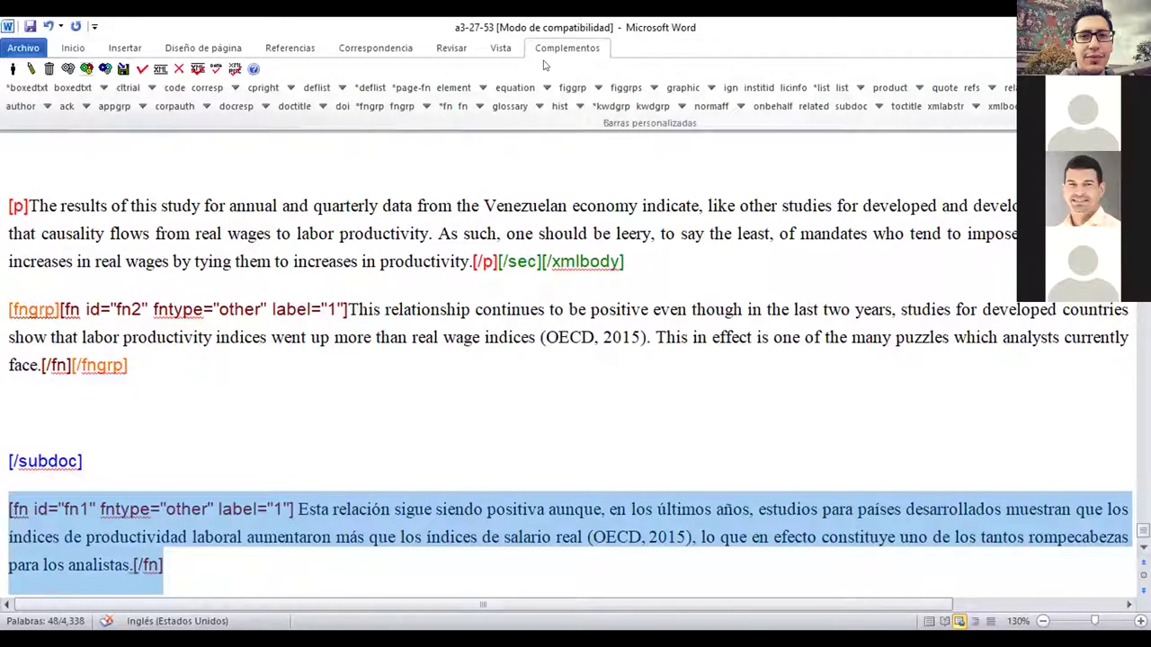
{"action": "left_click", "coordinate": [401, 106]}
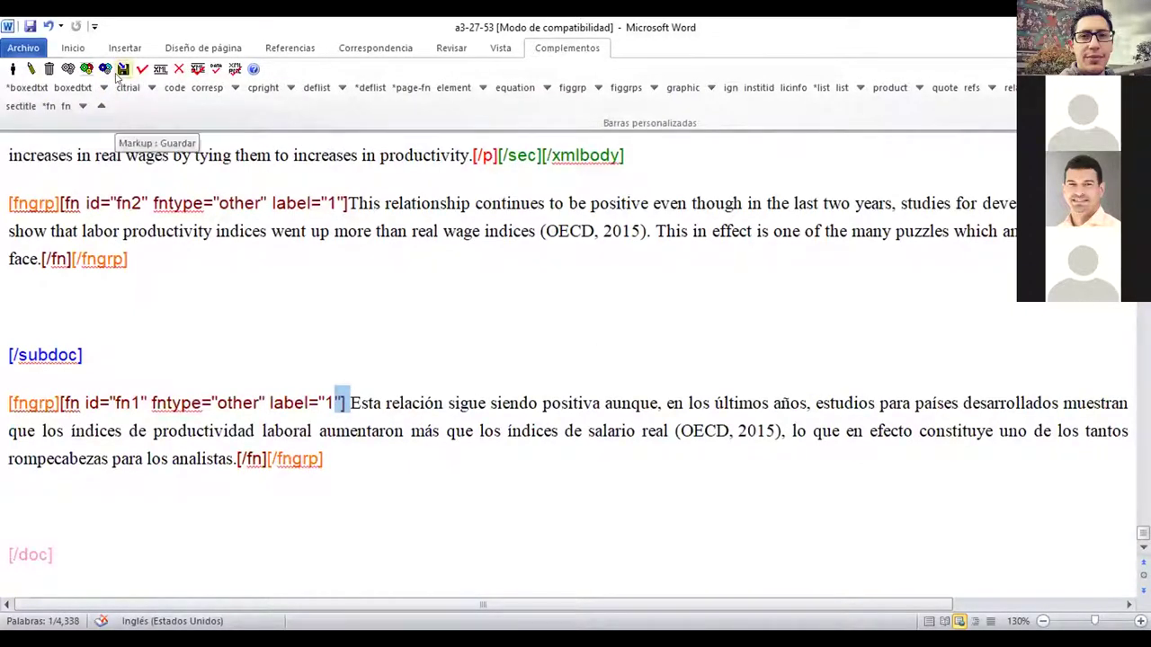
Step: Save the marked-up a3-27-53 document with the Markup tools and generate its XML again
{"action": "left_click", "coordinate": [117, 77]}
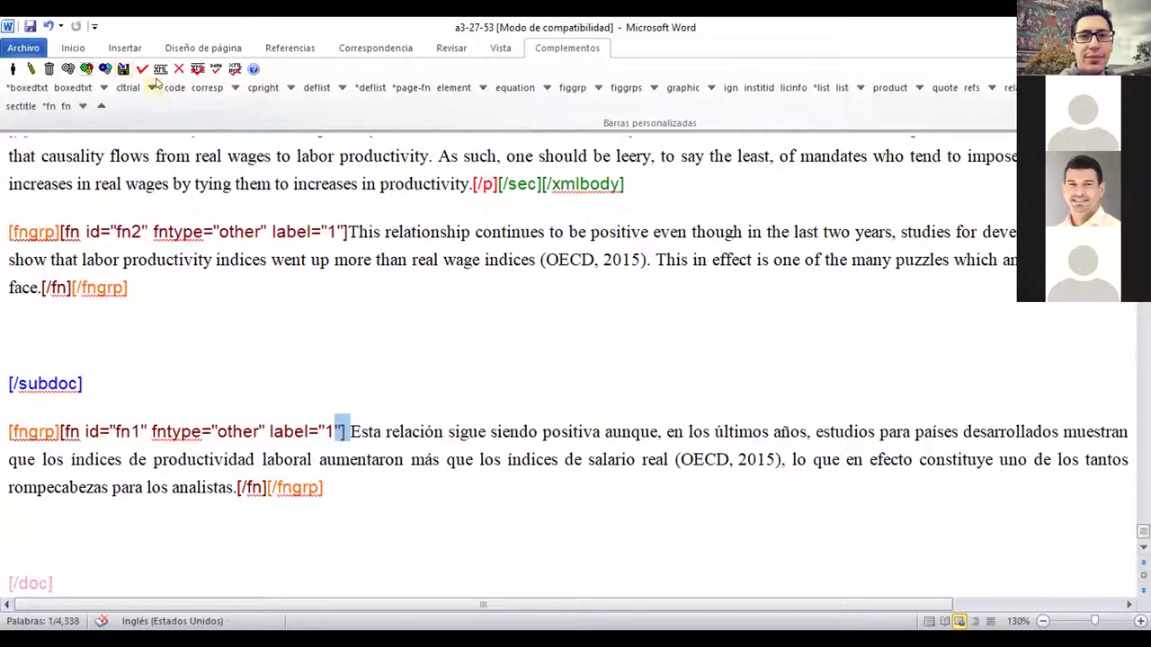
{"action": "left_click", "coordinate": [161, 70]}
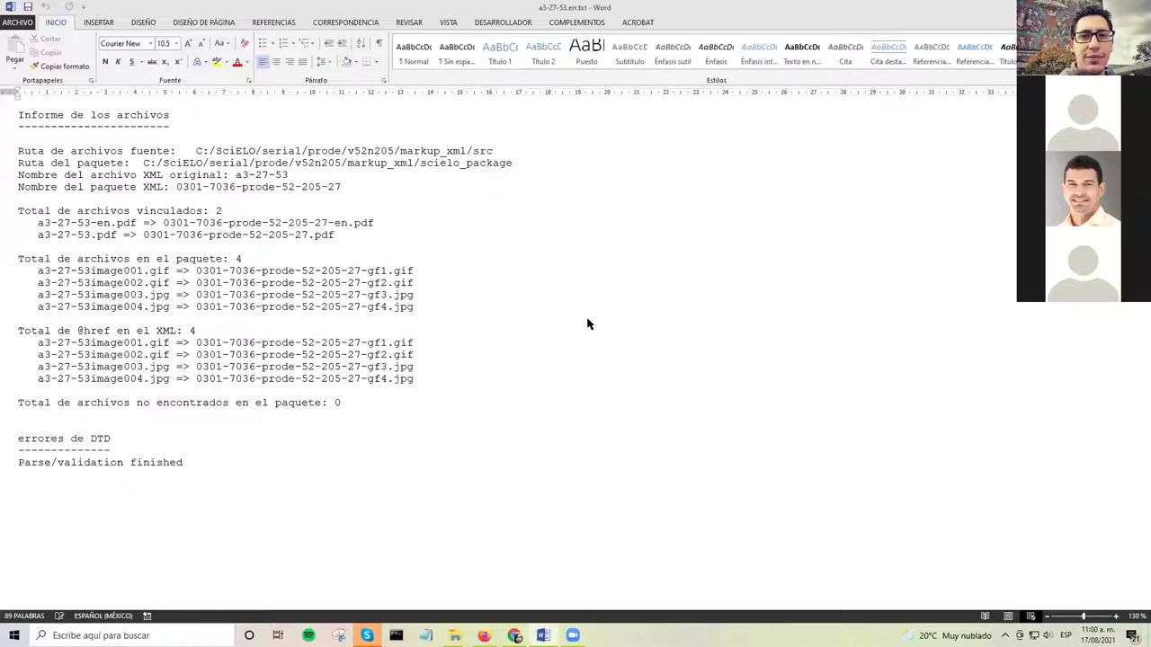
Step: Examine the regenerated a3-27-53.err report at a larger zoom, covering the linked PDF files and the renamed image files in the package
{"action": "left_click", "coordinate": [1116, 617]}
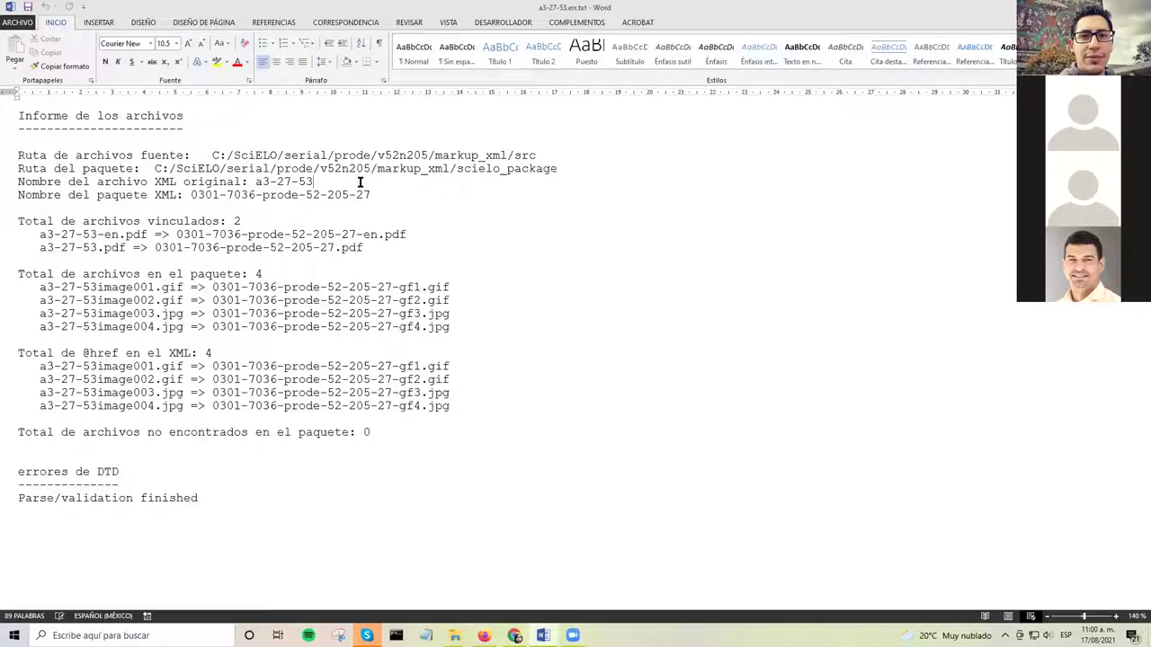
{"action": "left_click", "coordinate": [278, 217]}
{"action": "left_click_drag", "start_coordinate": [201, 224], "coordinate": [245, 225]}
{"action": "left_click", "coordinate": [252, 230]}
{"action": "left_click_drag", "start_coordinate": [305, 235], "coordinate": [379, 234]}
{"action": "left_click", "coordinate": [365, 247]}
{"action": "left_click_drag", "start_coordinate": [378, 288], "coordinate": [419, 301]}
{"action": "left_click", "coordinate": [418, 303]}
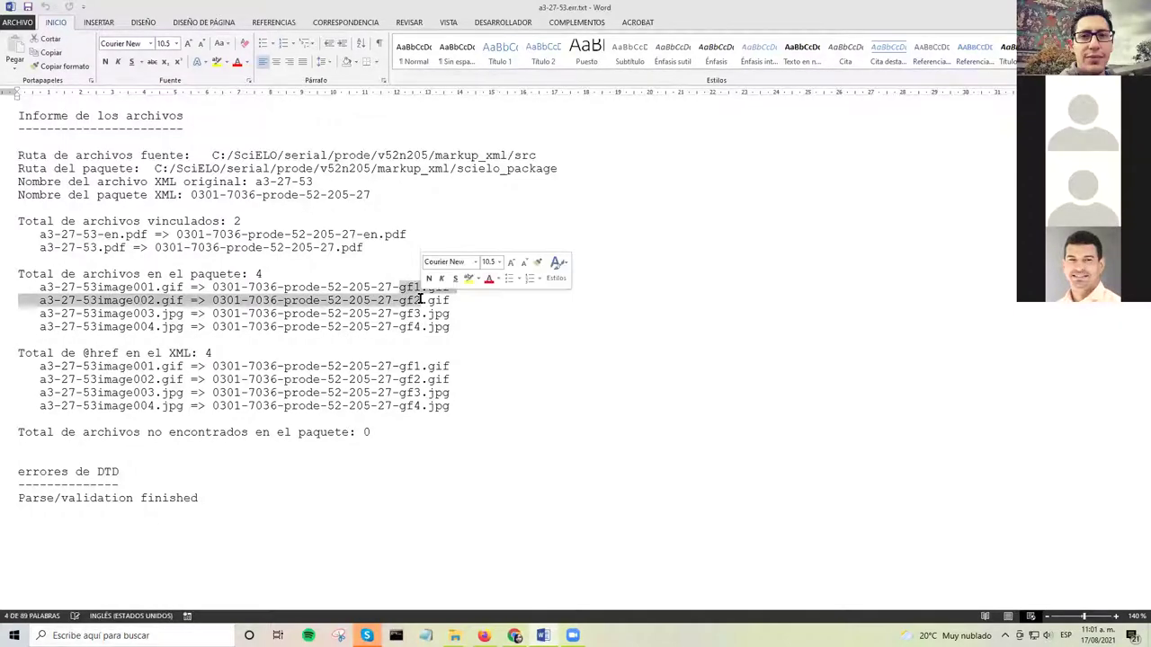
{"action": "left_click", "coordinate": [419, 299]}
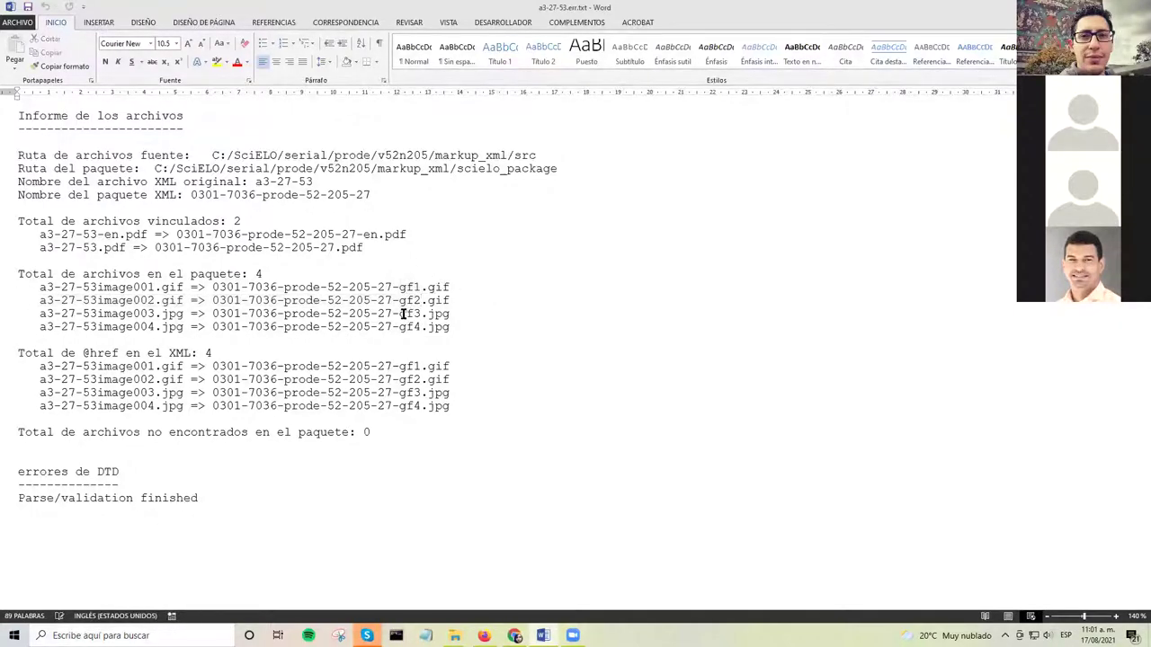
{"action": "left_click_drag", "start_coordinate": [411, 313], "coordinate": [420, 326]}
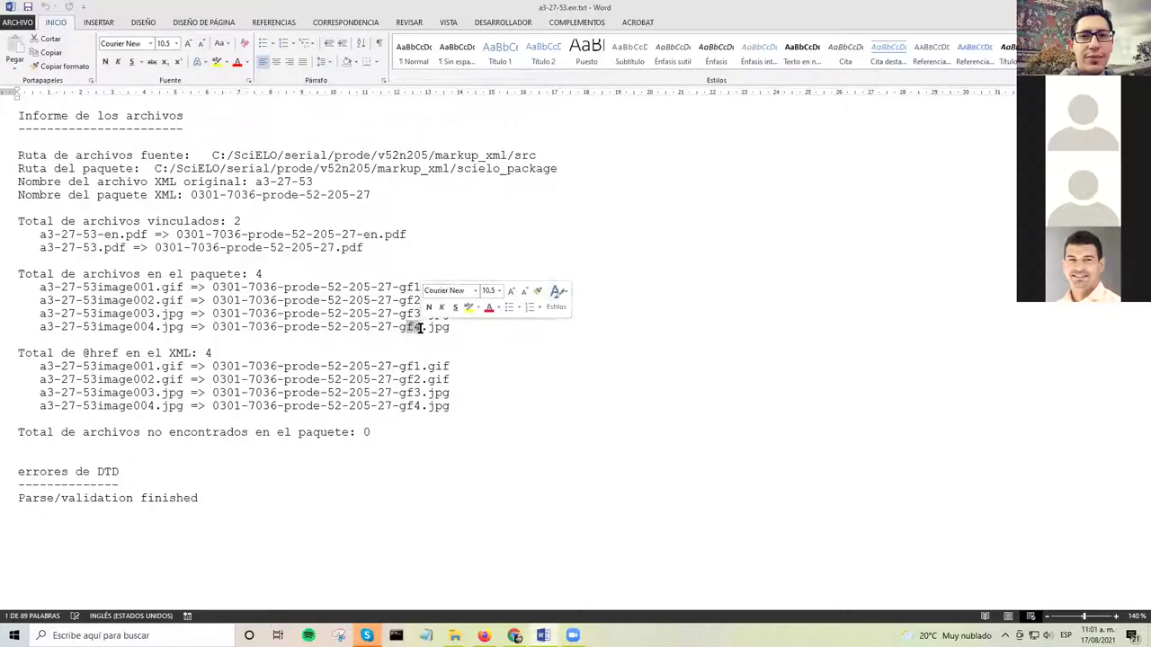
{"action": "left_click", "coordinate": [421, 326]}
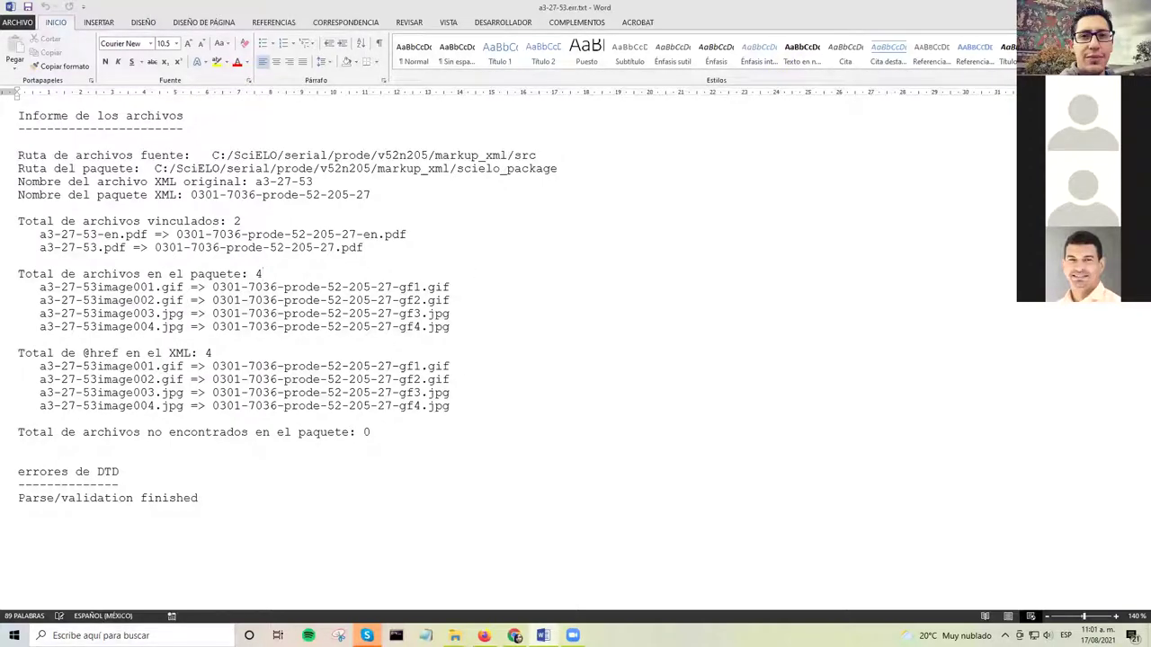
Step: Check the gf1 to gf4 suffixes of the package image names in the report, paying particular attention to gf3 and gf4
{"action": "left_click", "coordinate": [422, 197]}
{"action": "left_click", "coordinate": [471, 290]}
{"action": "left_click_drag", "start_coordinate": [407, 287], "coordinate": [421, 327]}
{"action": "left_click", "coordinate": [419, 300]}
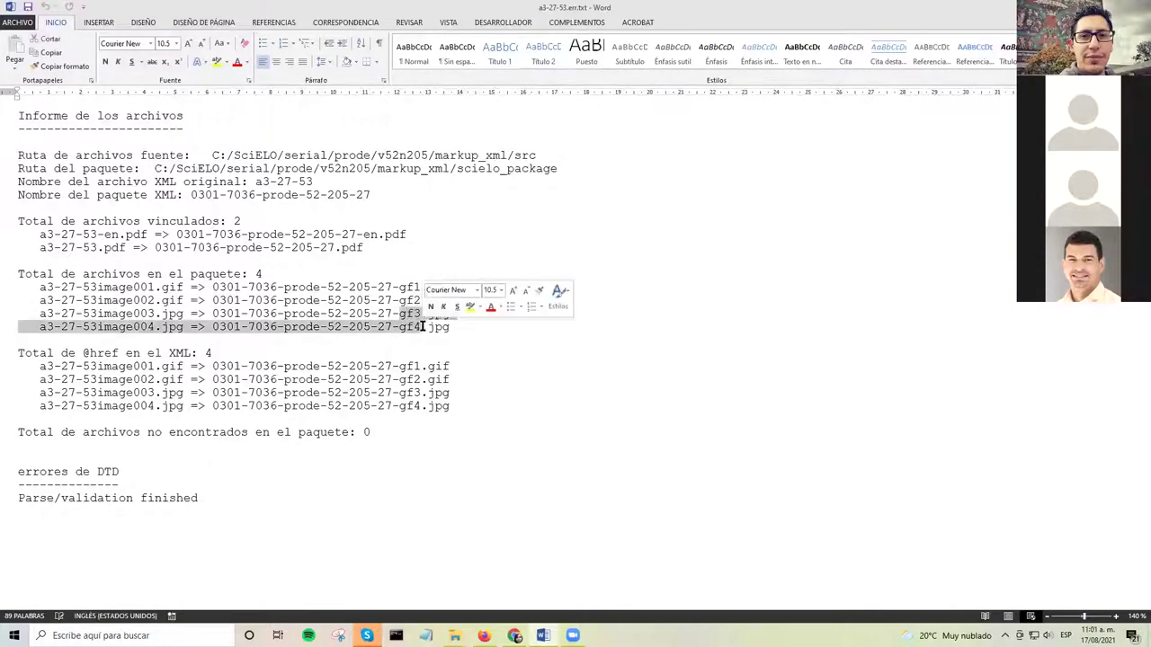
{"action": "left_click", "coordinate": [421, 328]}
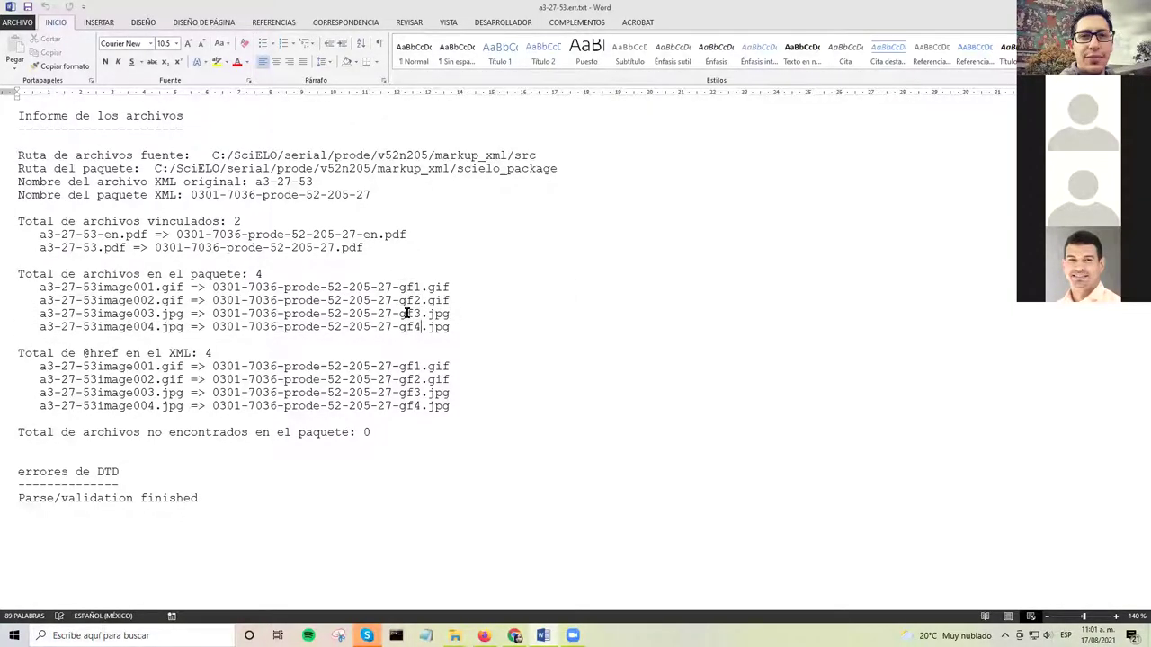
{"action": "left_click_drag", "start_coordinate": [420, 312], "coordinate": [420, 313]}
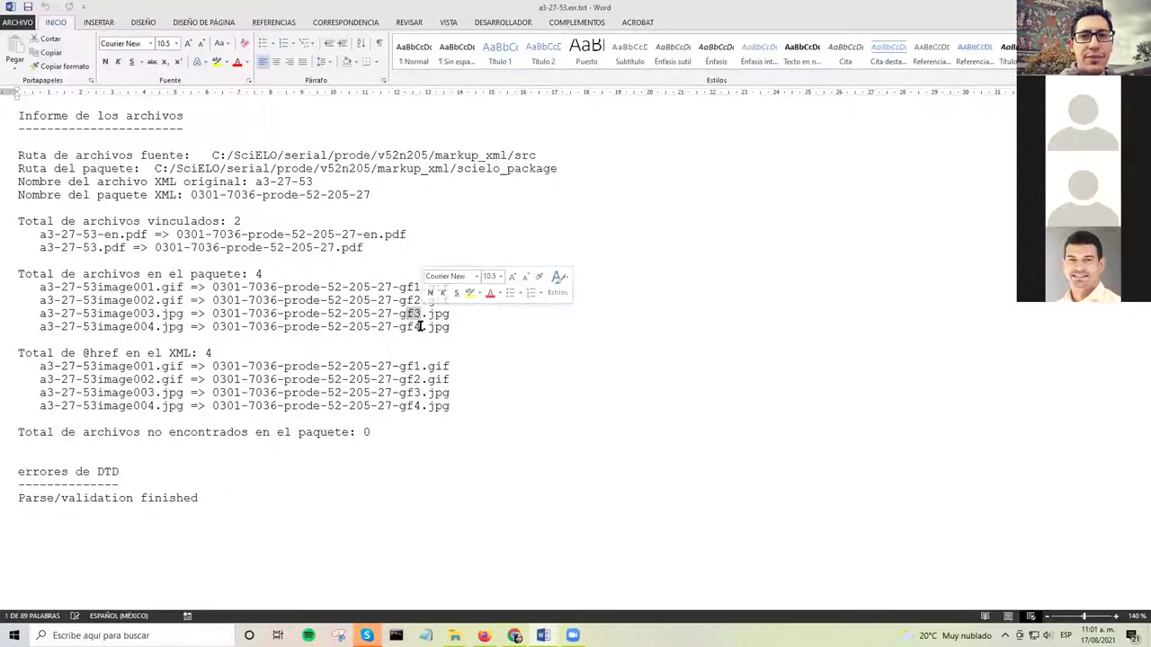
{"action": "left_click", "coordinate": [406, 317]}
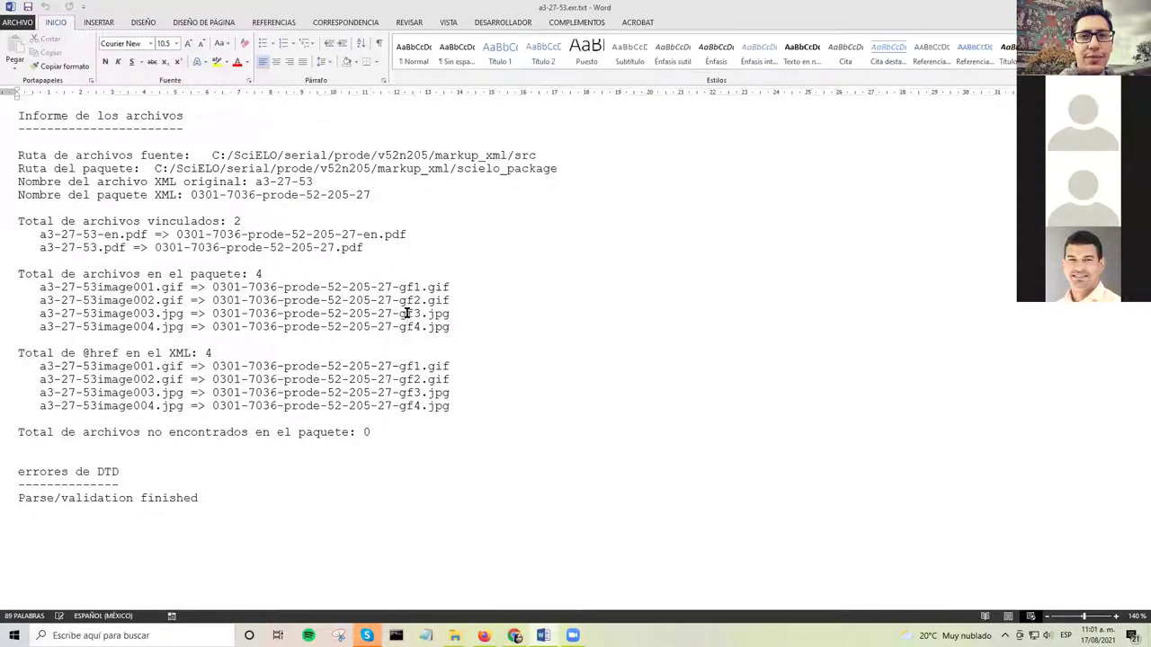
{"action": "left_click_drag", "start_coordinate": [420, 313], "coordinate": [420, 313]}
{"action": "left_click", "coordinate": [416, 320]}
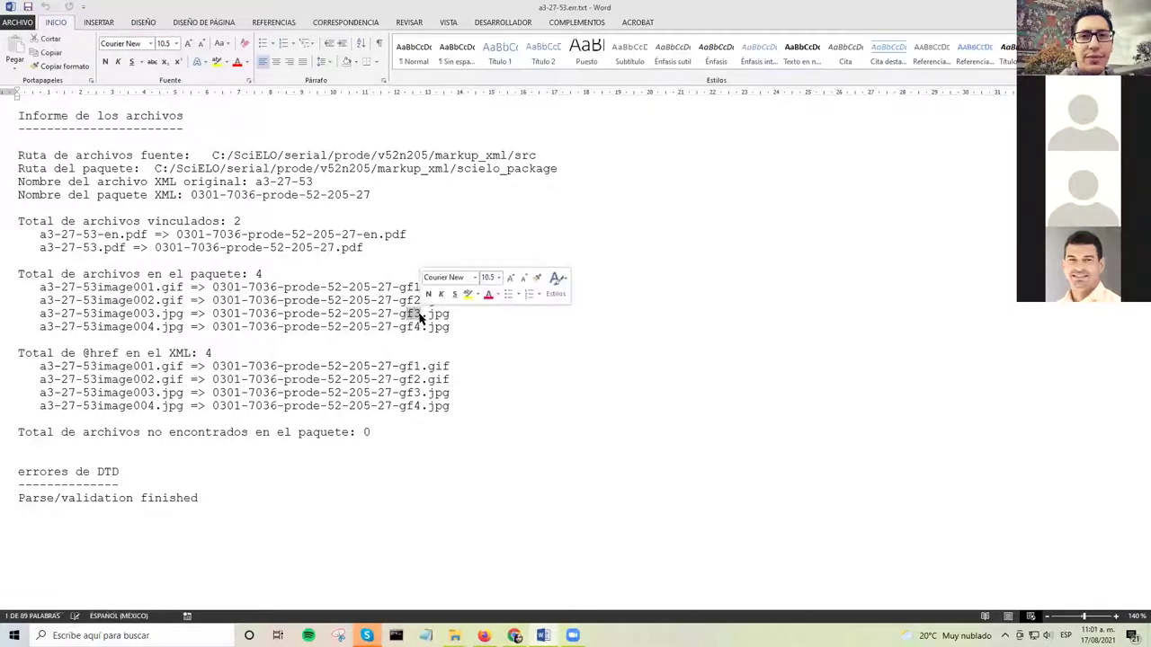
{"action": "left_click", "coordinate": [418, 313]}
{"action": "left_click", "coordinate": [409, 313], "text": "shift"}
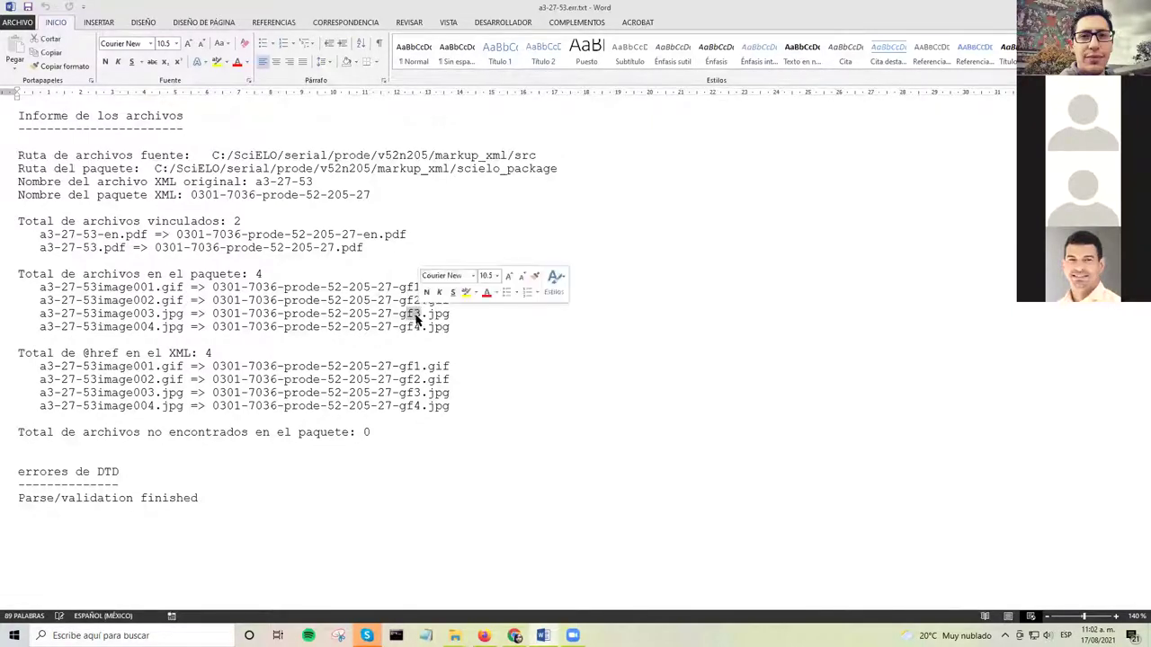
{"action": "left_click", "coordinate": [401, 326]}
{"action": "left_click", "coordinate": [416, 327], "text": "shift"}
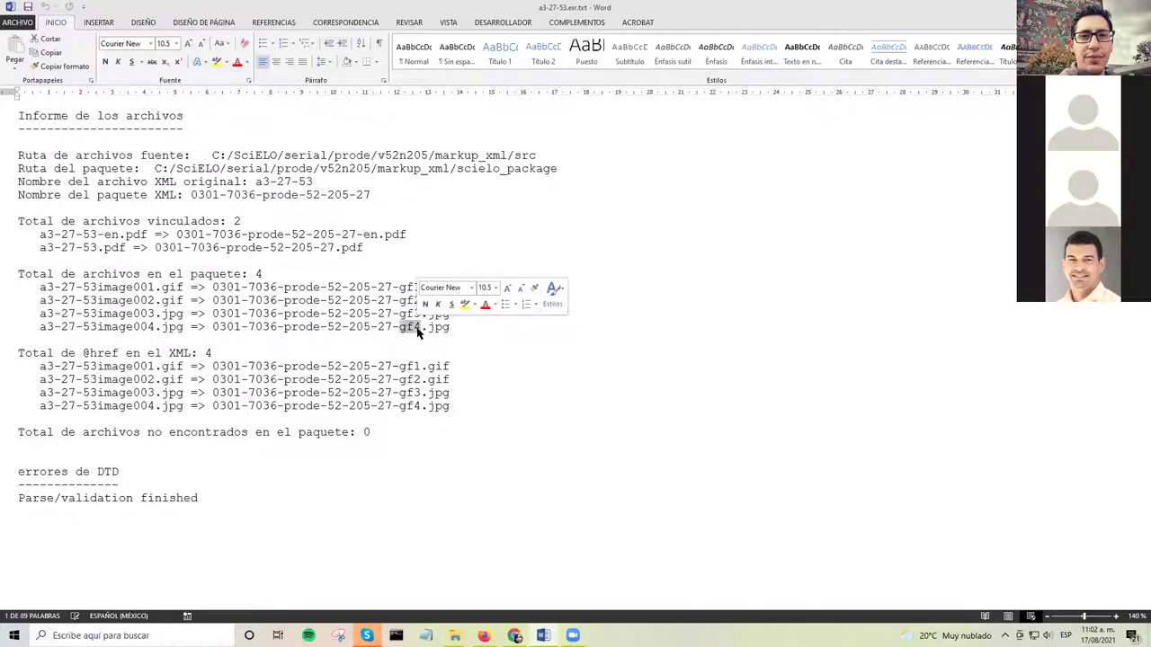
{"action": "left_click", "coordinate": [417, 329]}
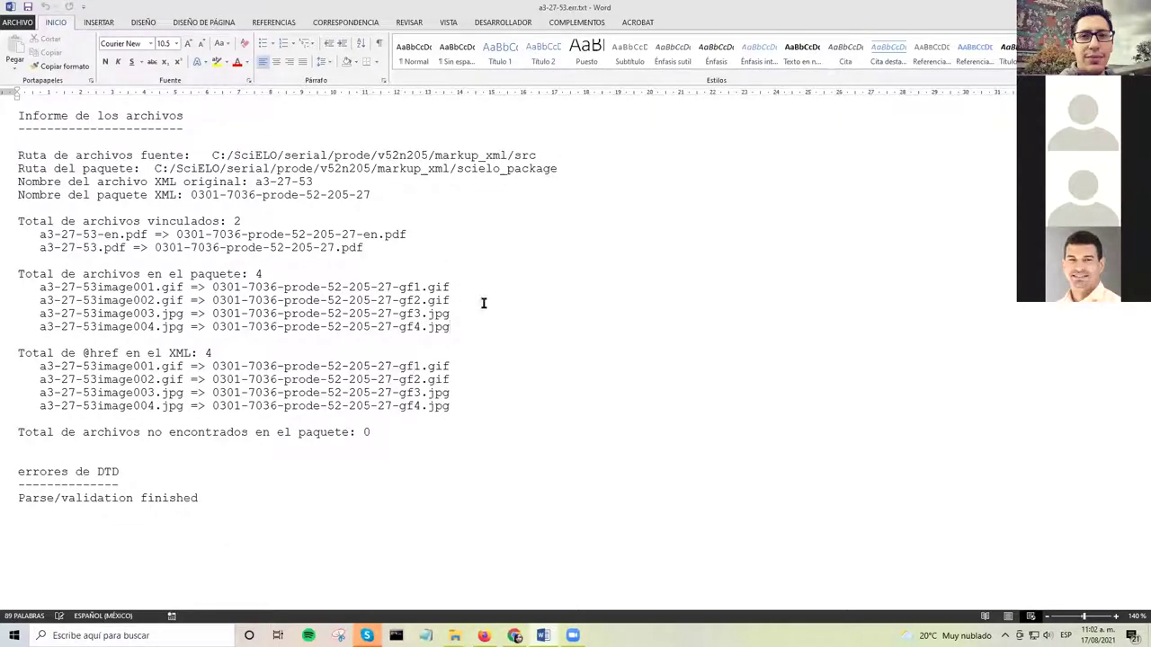
Step: Open the Packtools Style Checker report for a3-27-53 and review the journal and article metadata at the start of its XML
{"action": "left_click", "coordinate": [577, 21]}
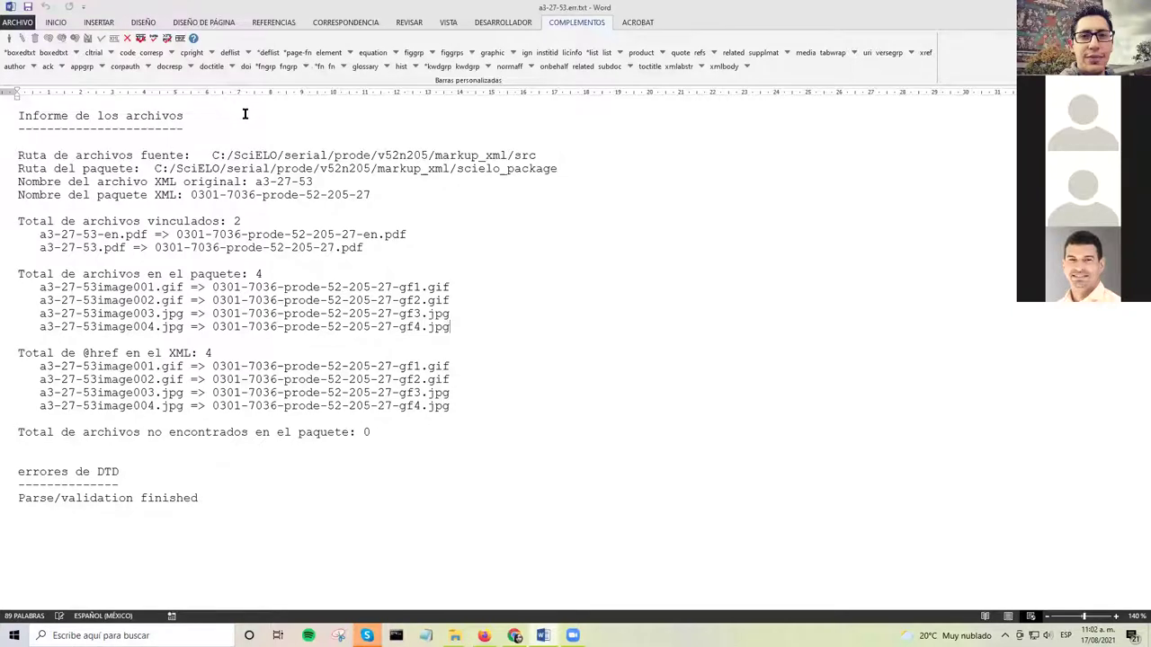
{"action": "left_click", "coordinate": [139, 41]}
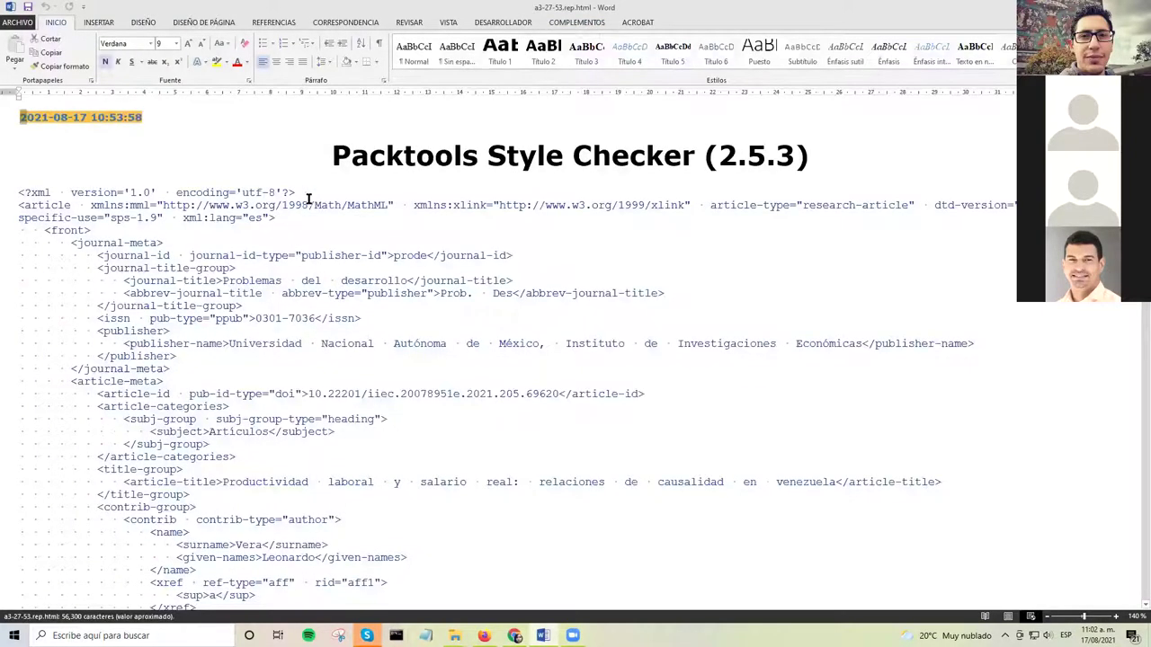
{"action": "left_click", "coordinate": [309, 189]}
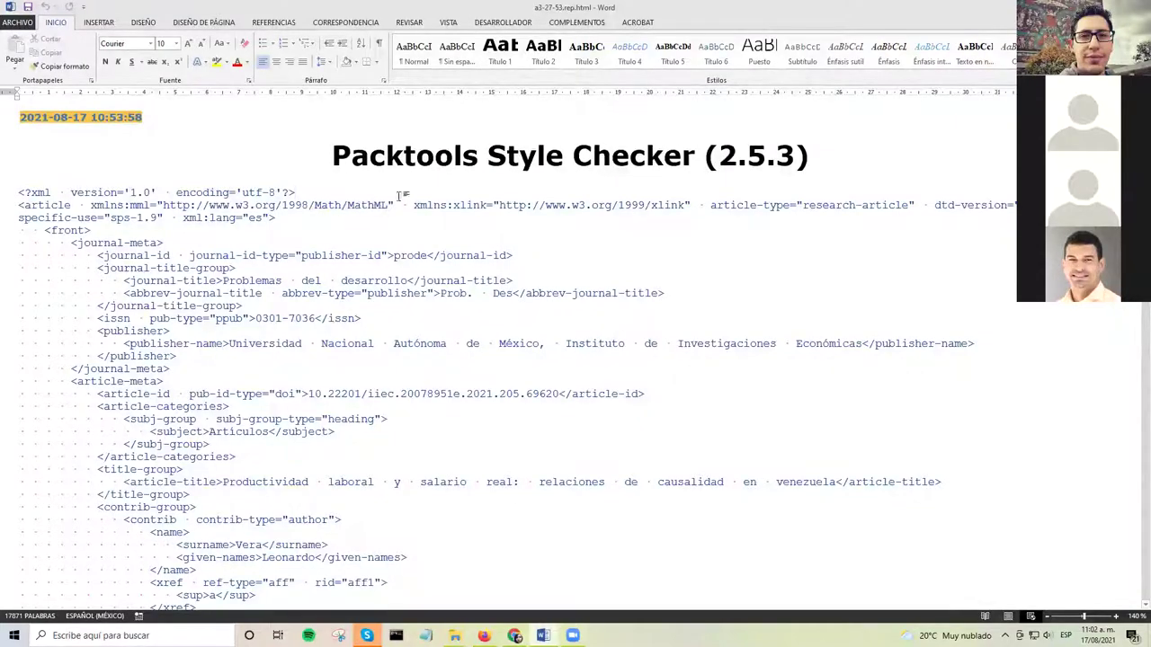
{"action": "scroll", "coordinate": [399, 213], "scroll_direction": "down", "scroll_amount": 5}
{"action": "scroll", "coordinate": [403, 213], "scroll_direction": "down", "scroll_amount": 5}
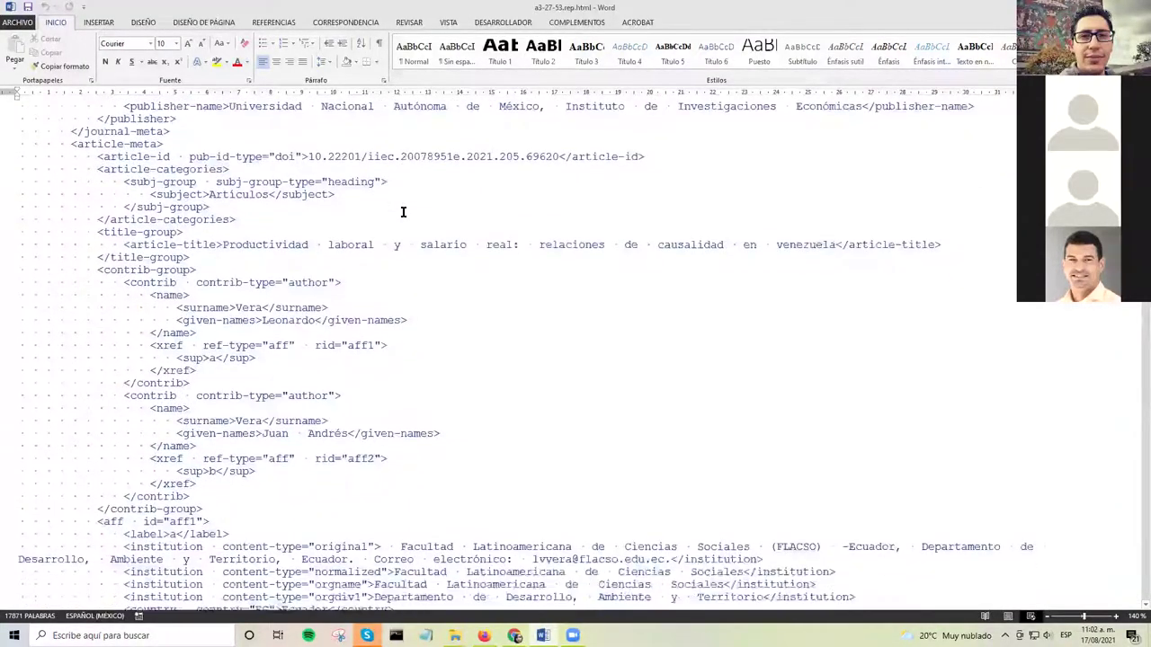
{"action": "scroll", "coordinate": [401, 213], "scroll_direction": "up", "scroll_amount": 6}
{"action": "scroll", "coordinate": [401, 213], "scroll_direction": "up", "scroll_amount": 5}
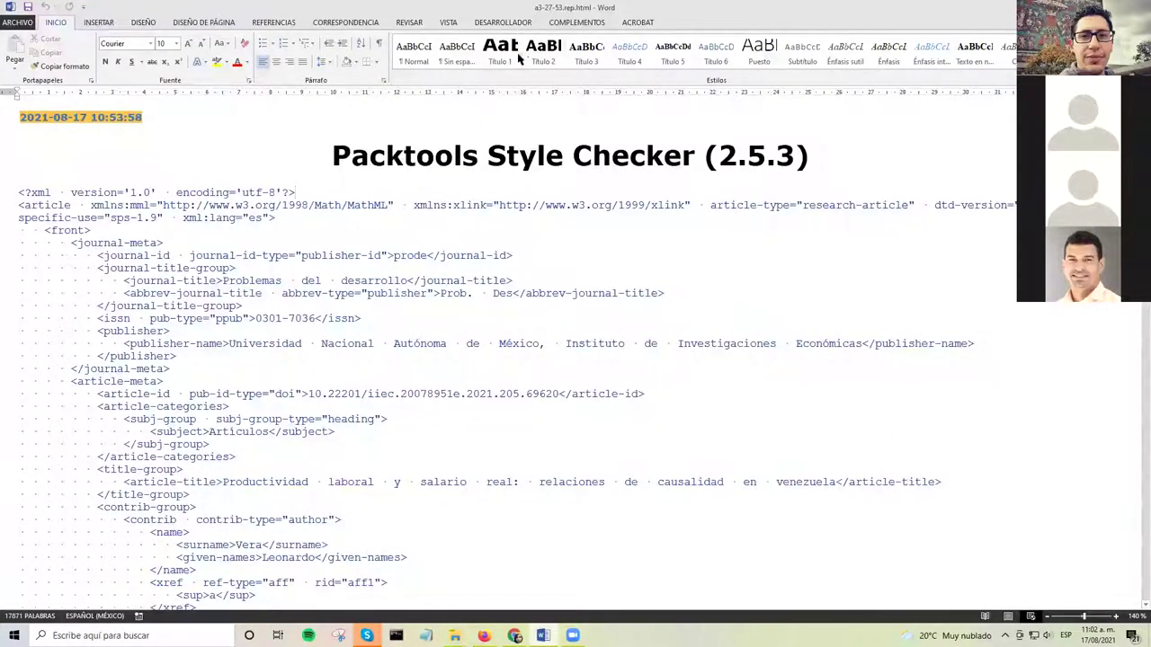
{"action": "left_click", "coordinate": [567, 22]}
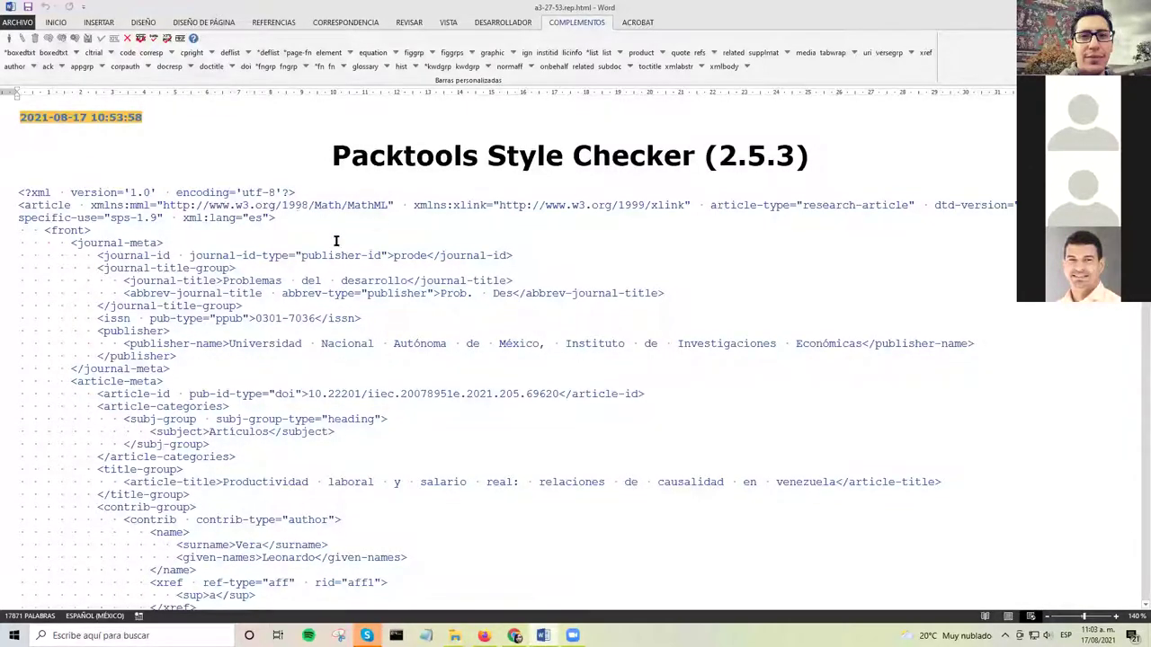
Step: Open the data quality control report for a3-27-53 and review its error totals, article/front metadata and affiliations
{"action": "left_click", "coordinate": [154, 39]}
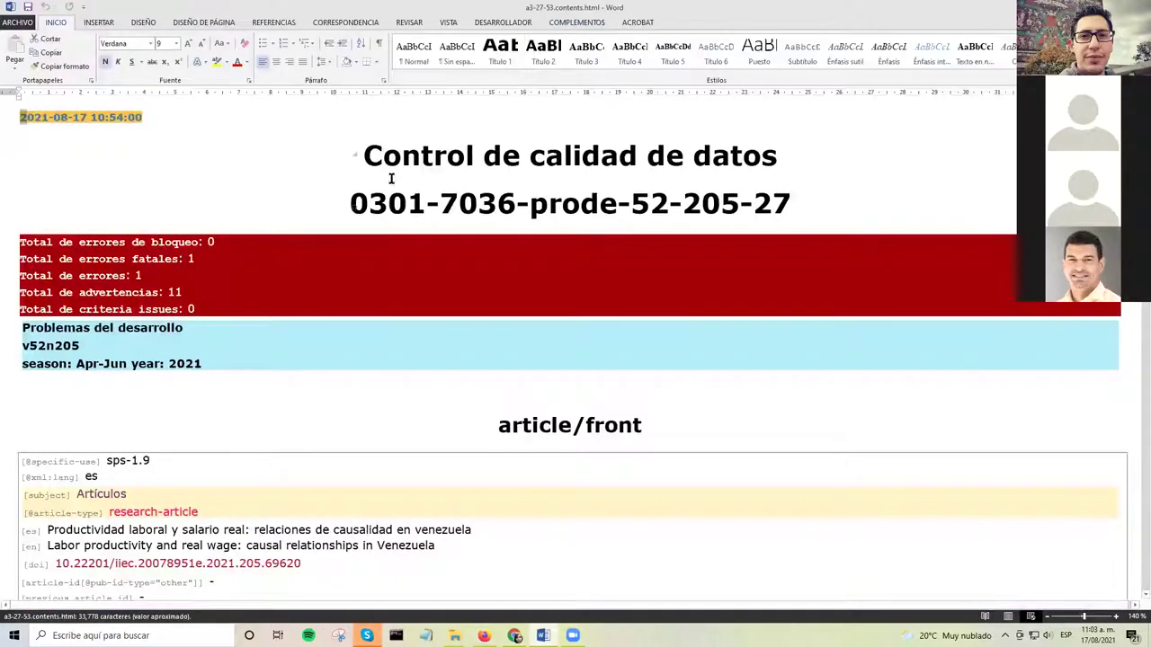
{"action": "left_click", "coordinate": [239, 235]}
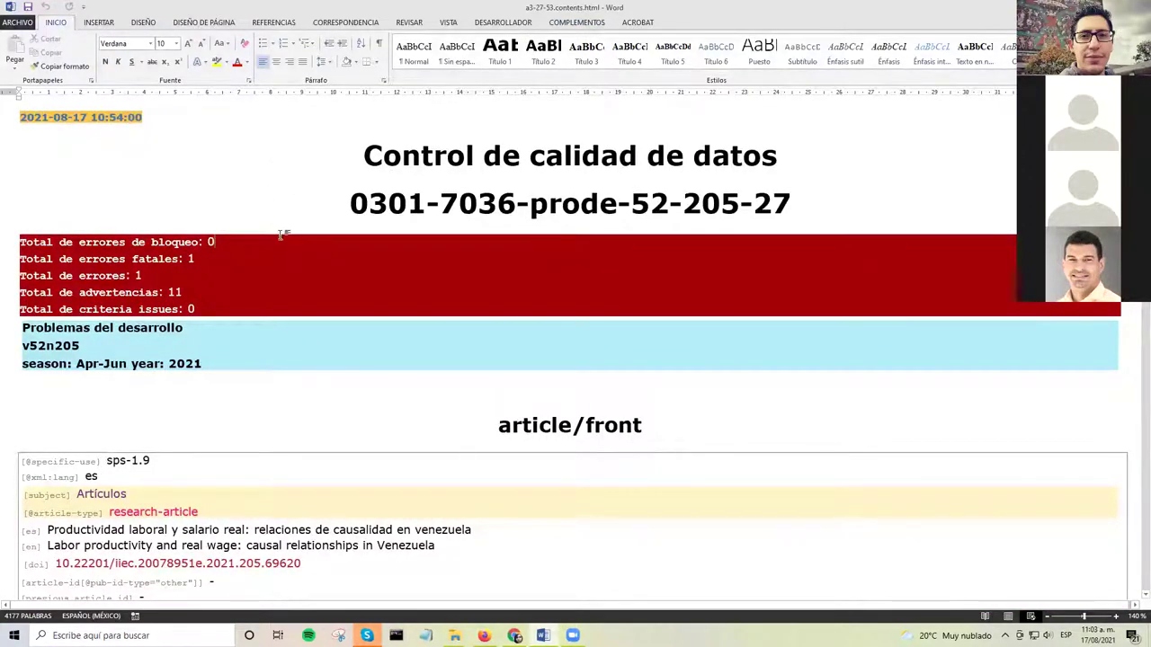
{"action": "scroll", "coordinate": [280, 218], "scroll_direction": "down", "scroll_amount": 1}
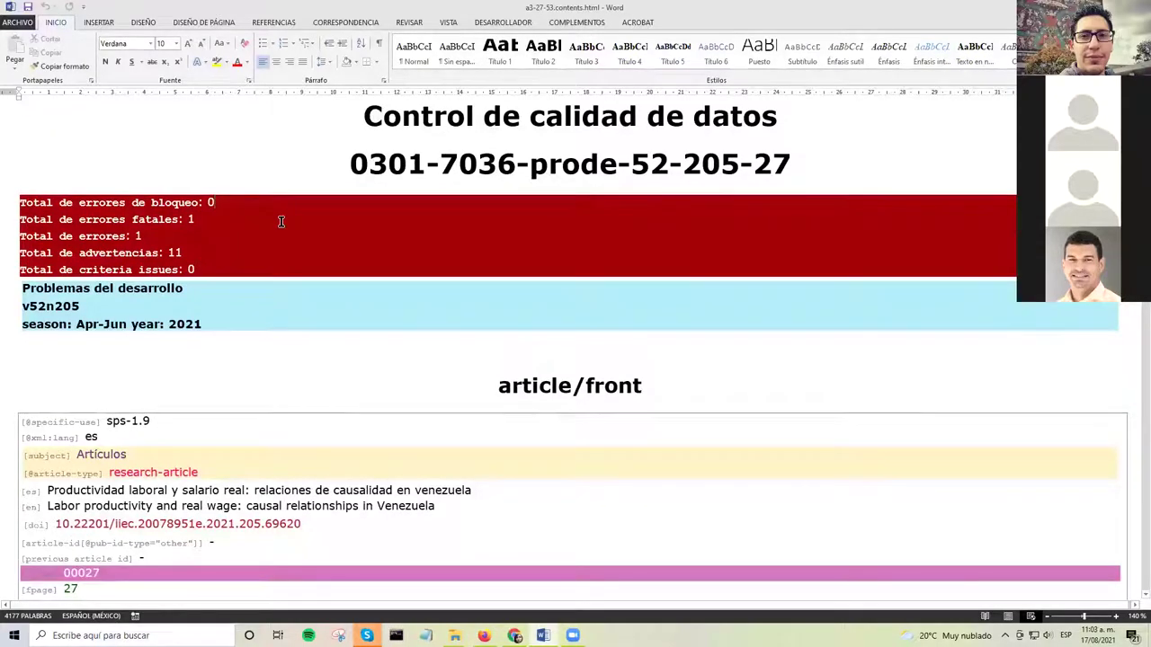
{"action": "scroll", "coordinate": [280, 223], "scroll_direction": "up", "scroll_amount": 1}
{"action": "scroll", "coordinate": [282, 223], "scroll_direction": "down", "scroll_amount": 1}
{"action": "scroll", "coordinate": [172, 241], "scroll_direction": "down", "scroll_amount": 1}
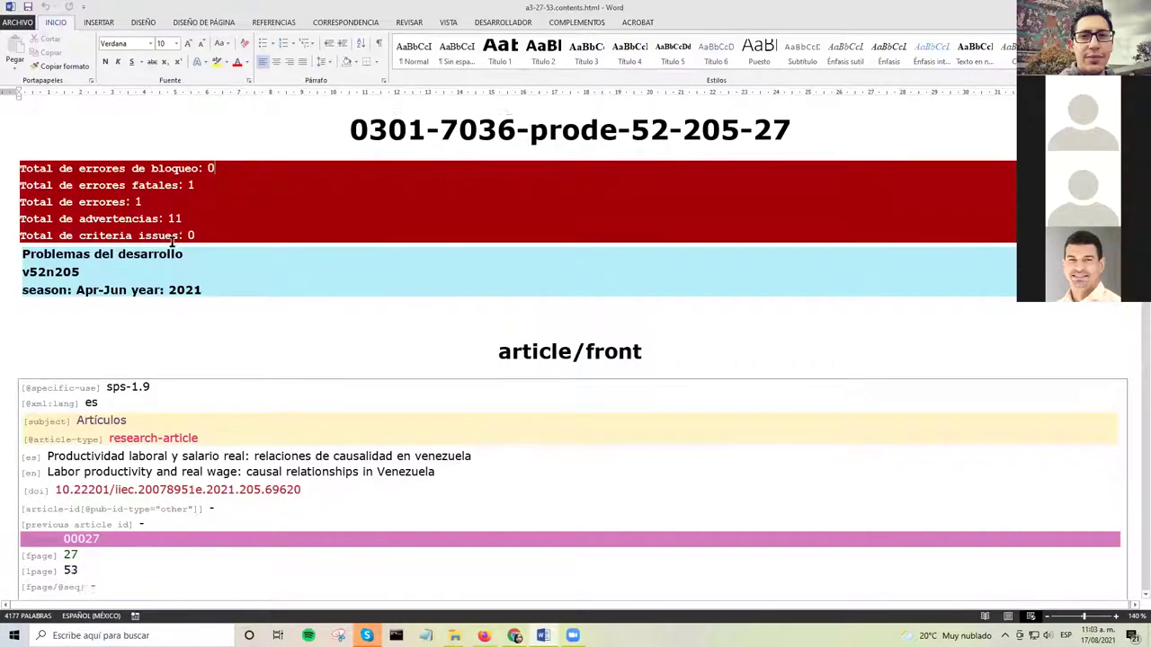
{"action": "scroll", "coordinate": [178, 205], "scroll_direction": "down", "scroll_amount": 8}
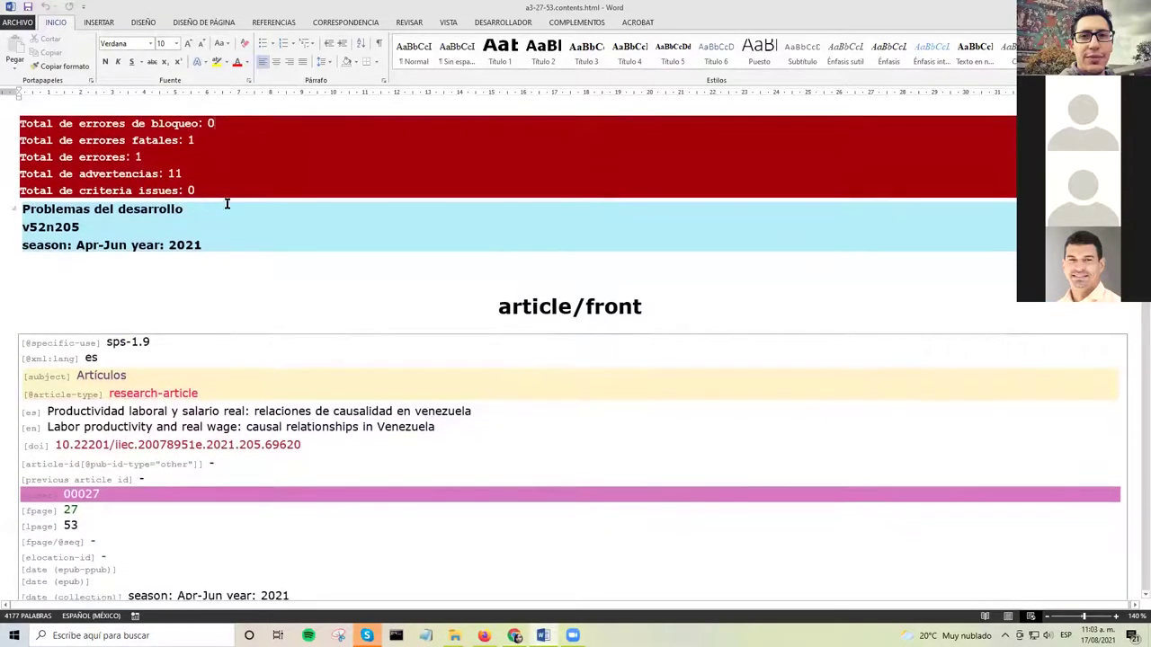
{"action": "scroll", "coordinate": [244, 210], "scroll_direction": "down", "scroll_amount": 10}
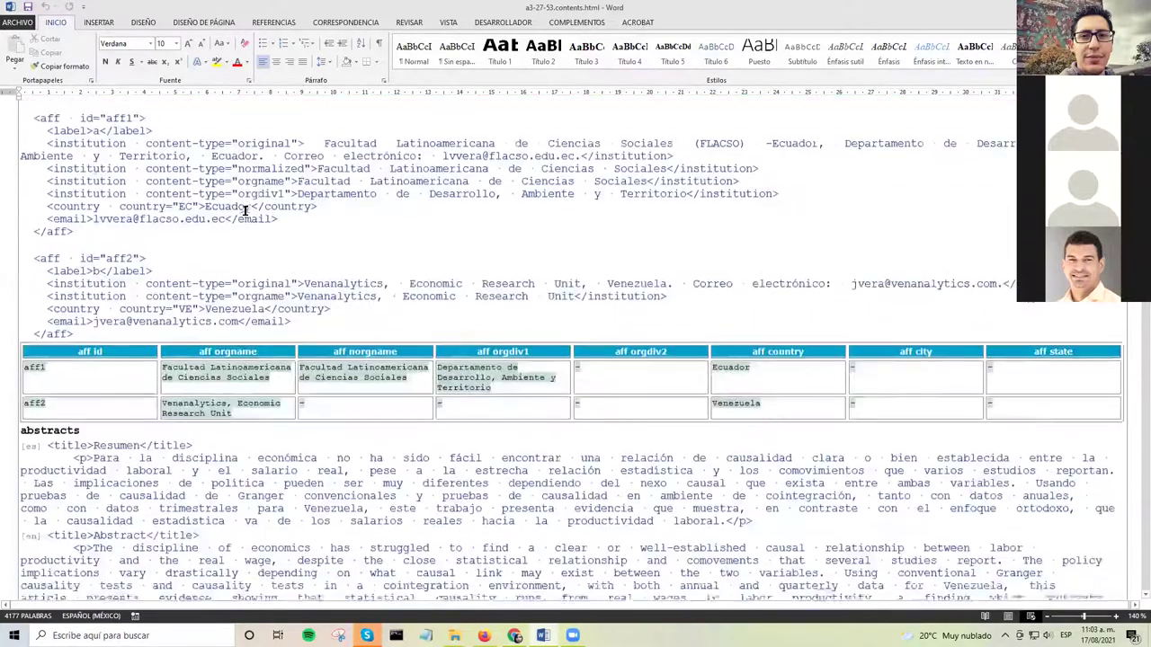
Step: Examine the report's validation messages, covering the DOI, contributor, copyright, license, history and section-type entries
{"action": "scroll", "coordinate": [294, 255], "scroll_direction": "down", "scroll_amount": 2}
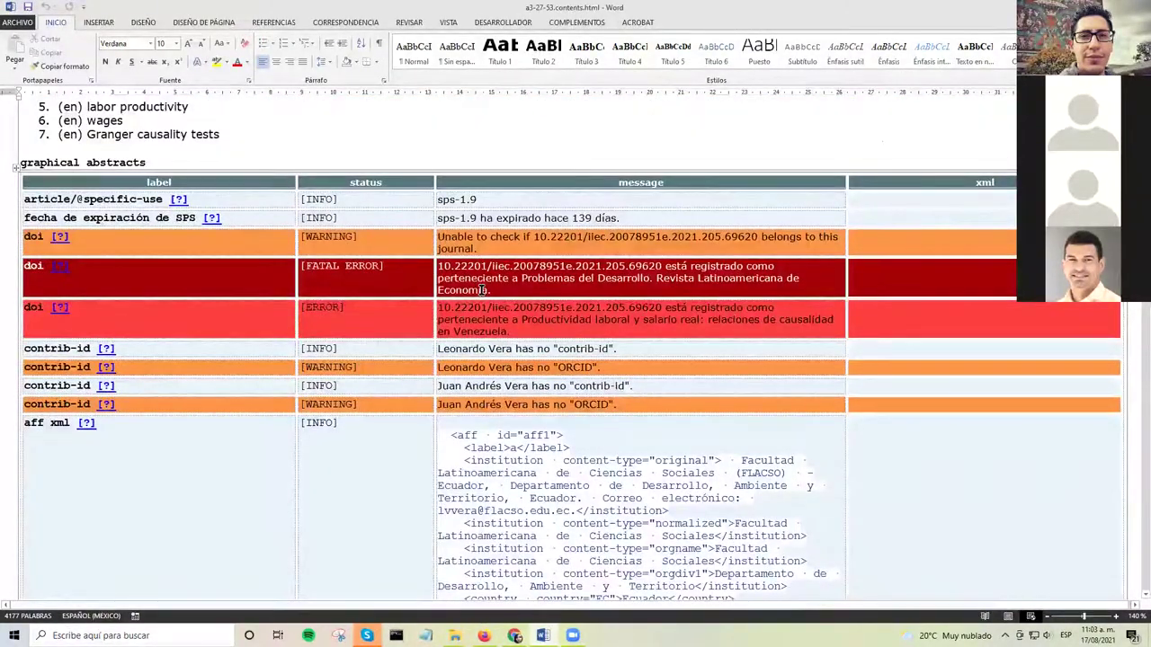
{"action": "scroll", "coordinate": [483, 290], "scroll_direction": "up", "scroll_amount": 10}
{"action": "scroll", "coordinate": [481, 291], "scroll_direction": "up", "scroll_amount": 20}
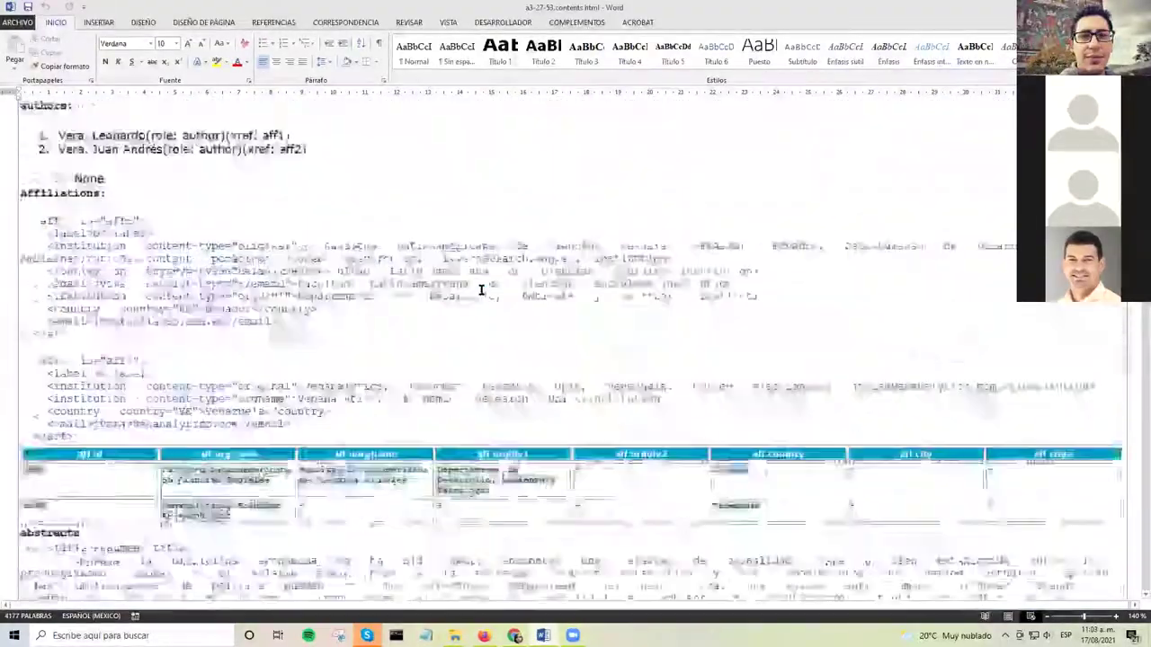
{"action": "scroll", "coordinate": [450, 270], "scroll_direction": "down", "scroll_amount": 20}
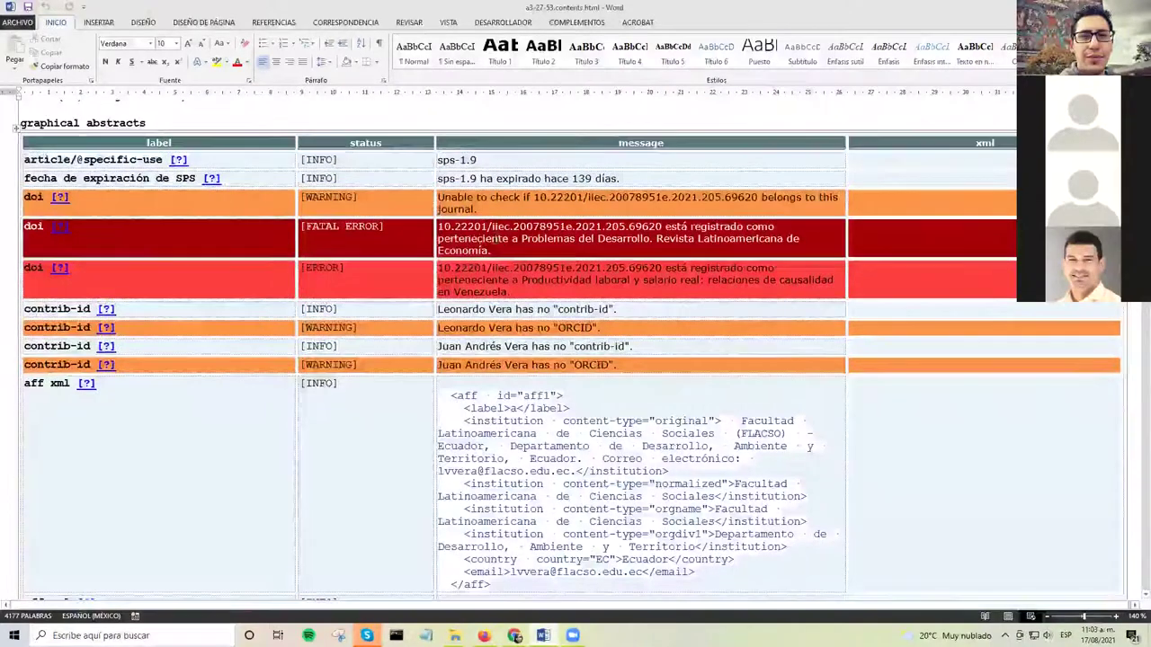
{"action": "left_click", "coordinate": [514, 250]}
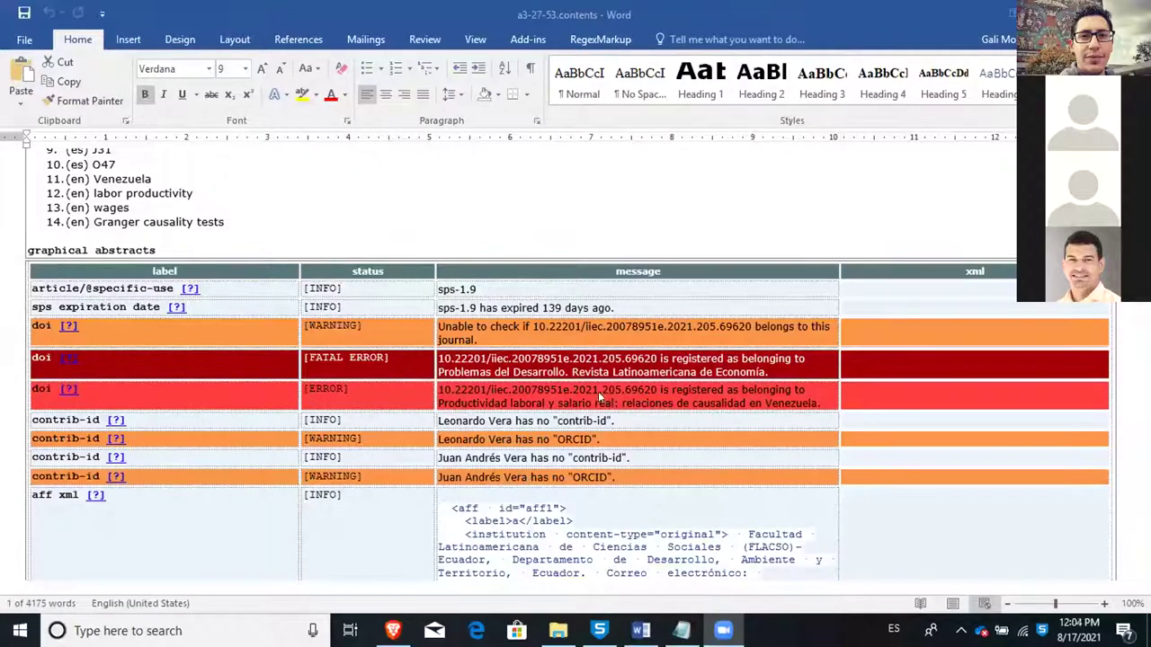
{"action": "scroll", "coordinate": [600, 397], "scroll_direction": "down", "scroll_amount": 6}
{"action": "scroll", "coordinate": [600, 398], "scroll_direction": "down", "scroll_amount": 10}
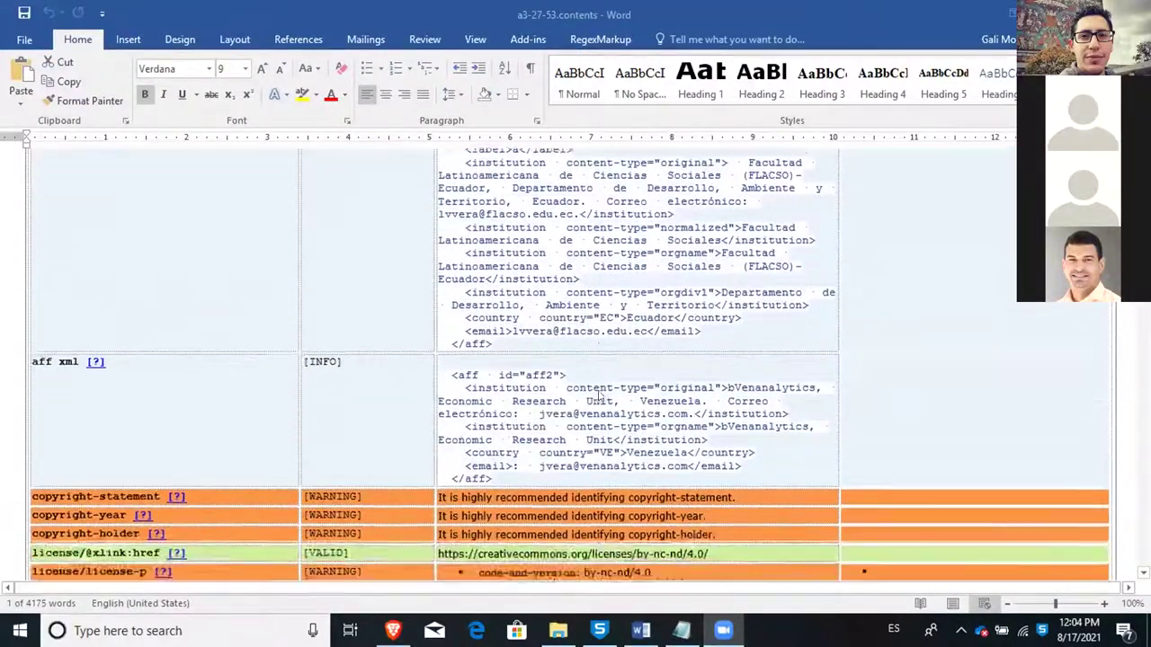
{"action": "scroll", "coordinate": [600, 393], "scroll_direction": "down", "scroll_amount": 5}
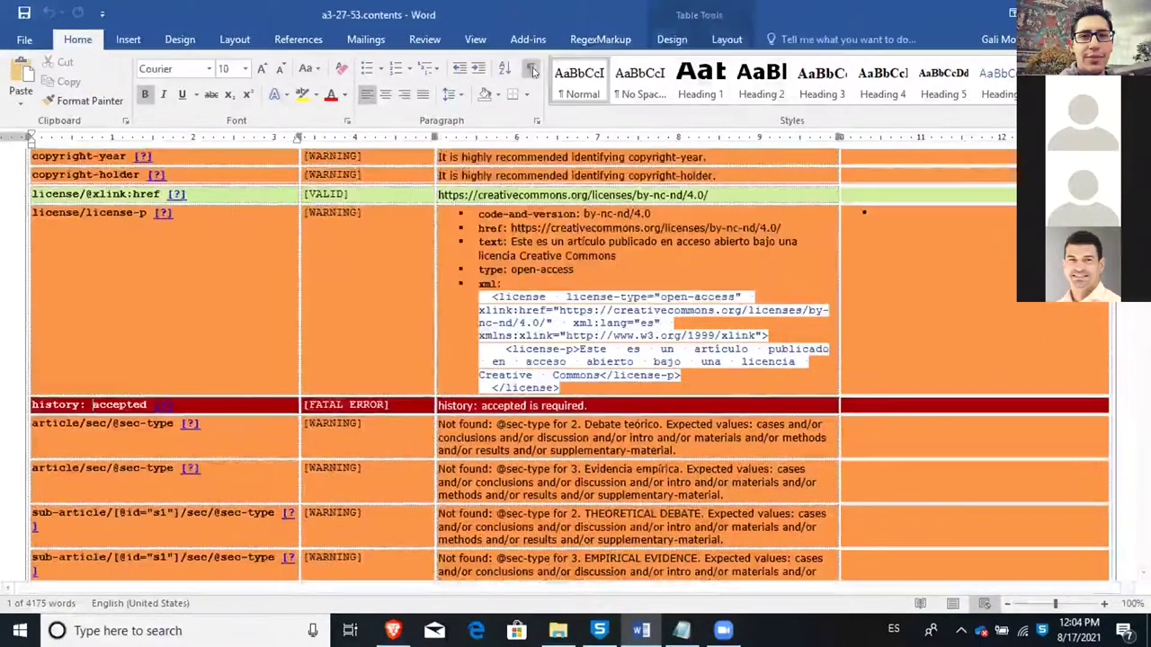
Step: Reopen the marked-up a3-27-53 document from the report and delete the revised tag around the Spanish acceptance date
{"action": "left_click", "coordinate": [528, 39]}
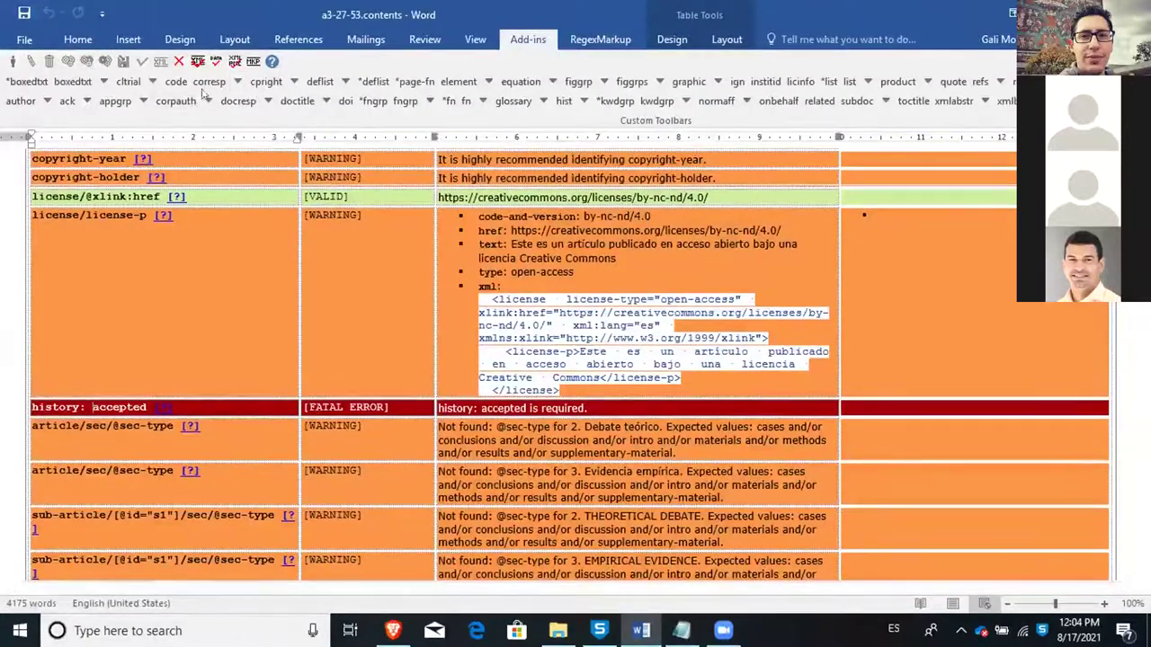
{"action": "left_click", "coordinate": [253, 62]}
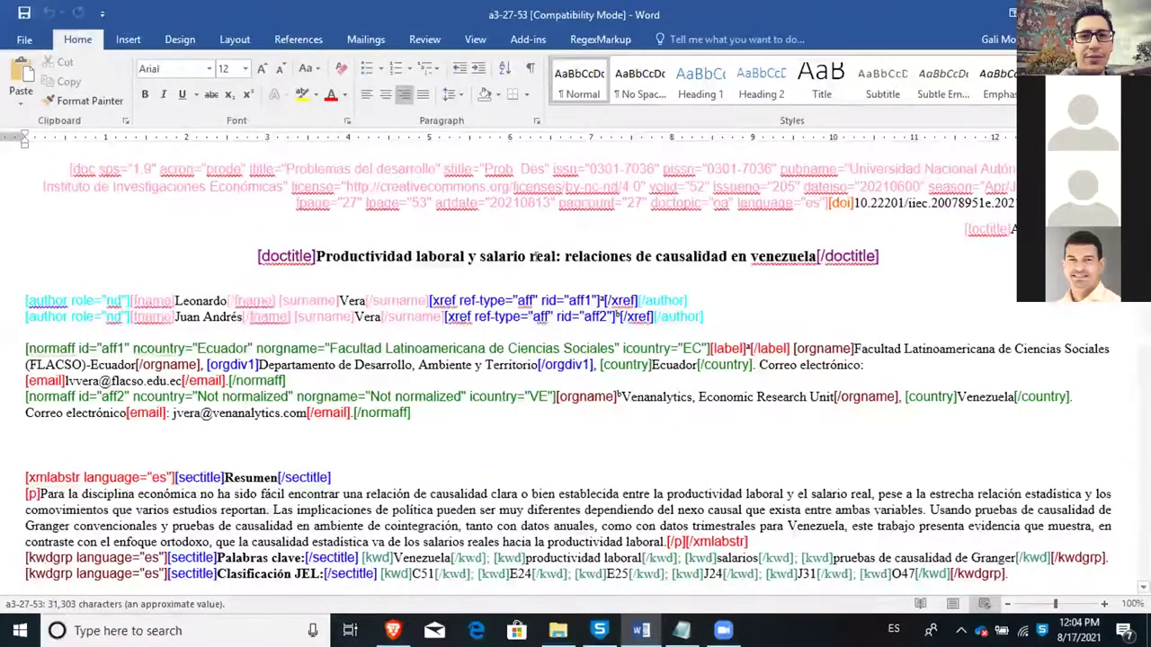
{"action": "scroll", "coordinate": [456, 277], "scroll_direction": "down", "scroll_amount": 7}
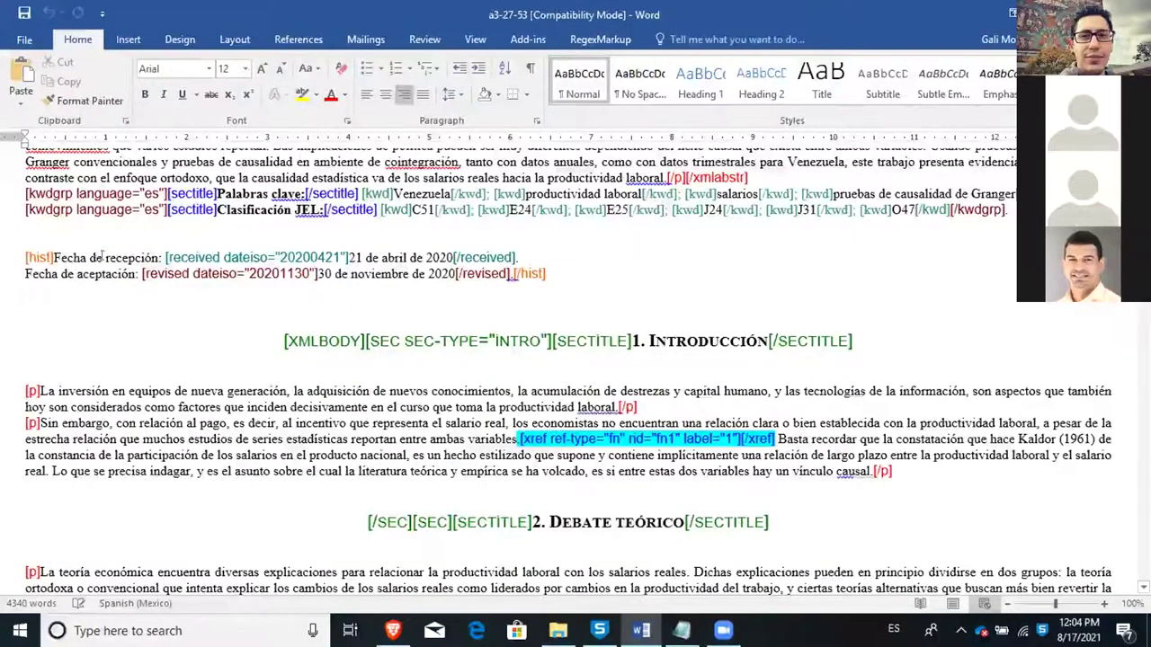
{"action": "left_click", "coordinate": [179, 261]}
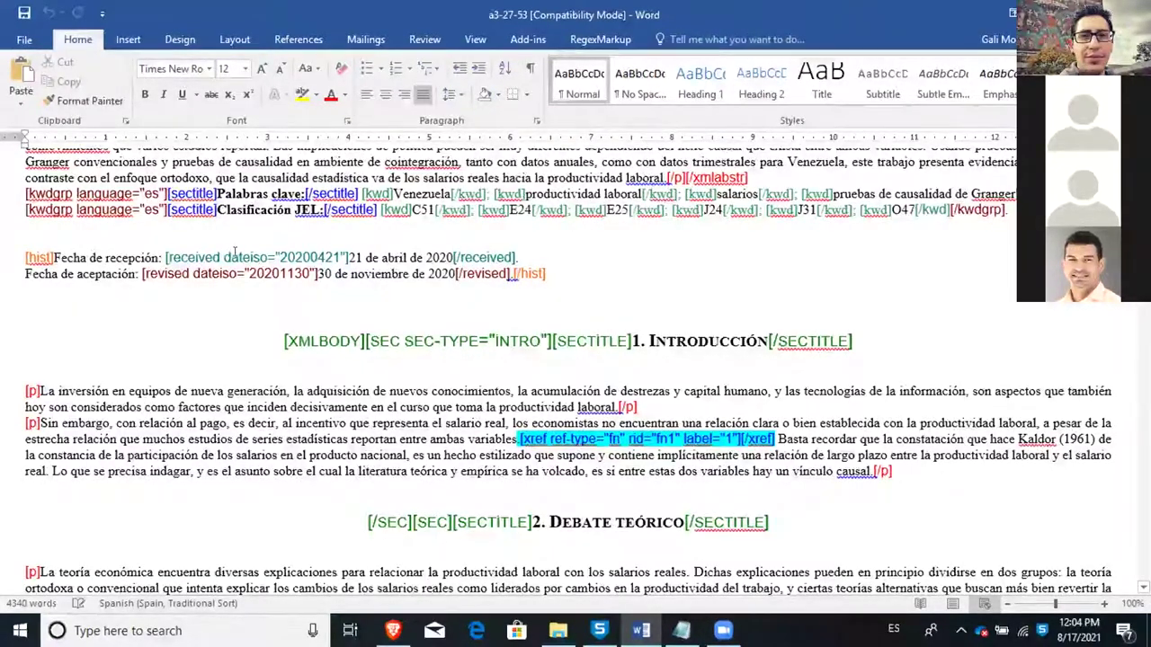
{"action": "left_click", "coordinate": [175, 274]}
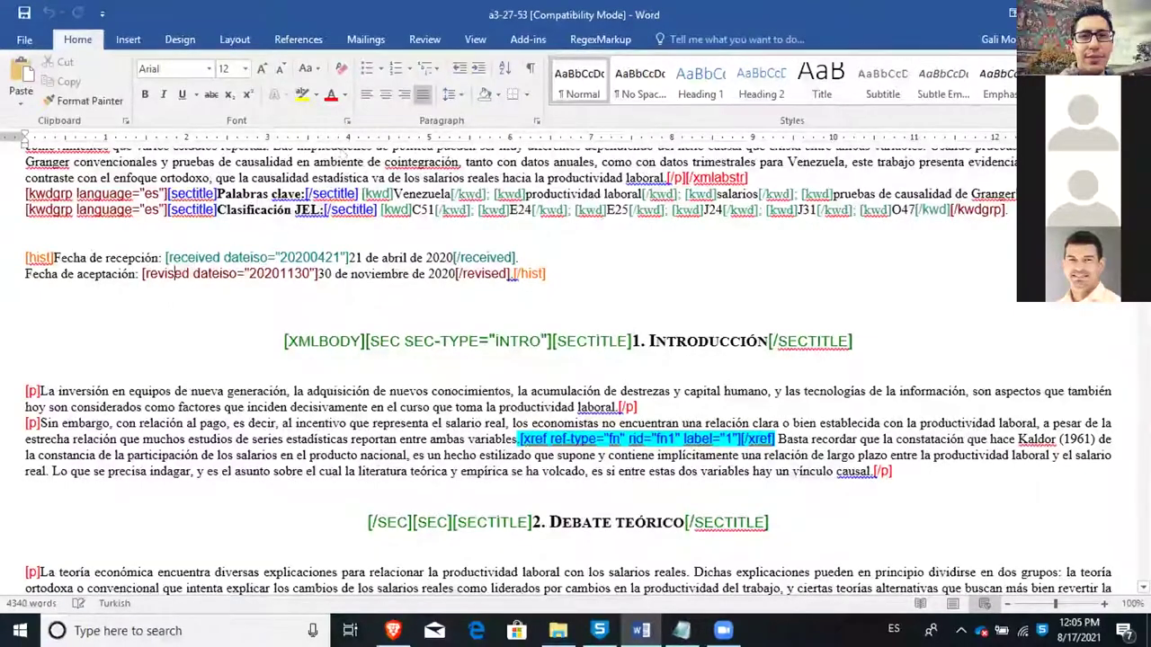
{"action": "left_click", "coordinate": [525, 39]}
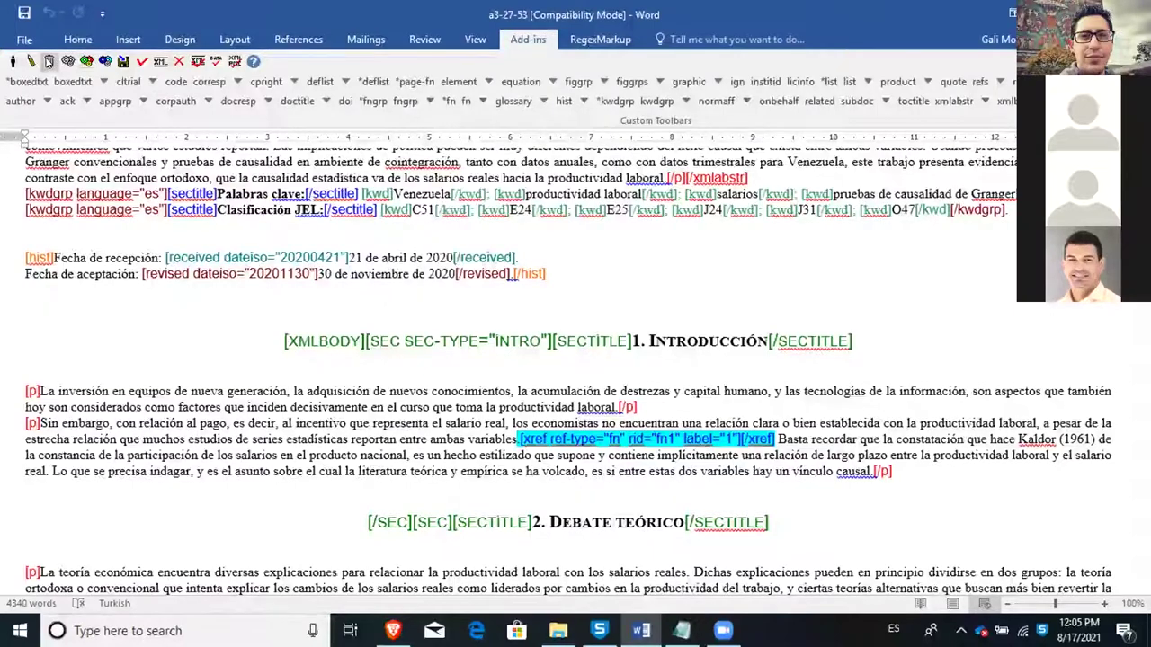
{"action": "left_click", "coordinate": [49, 61]}
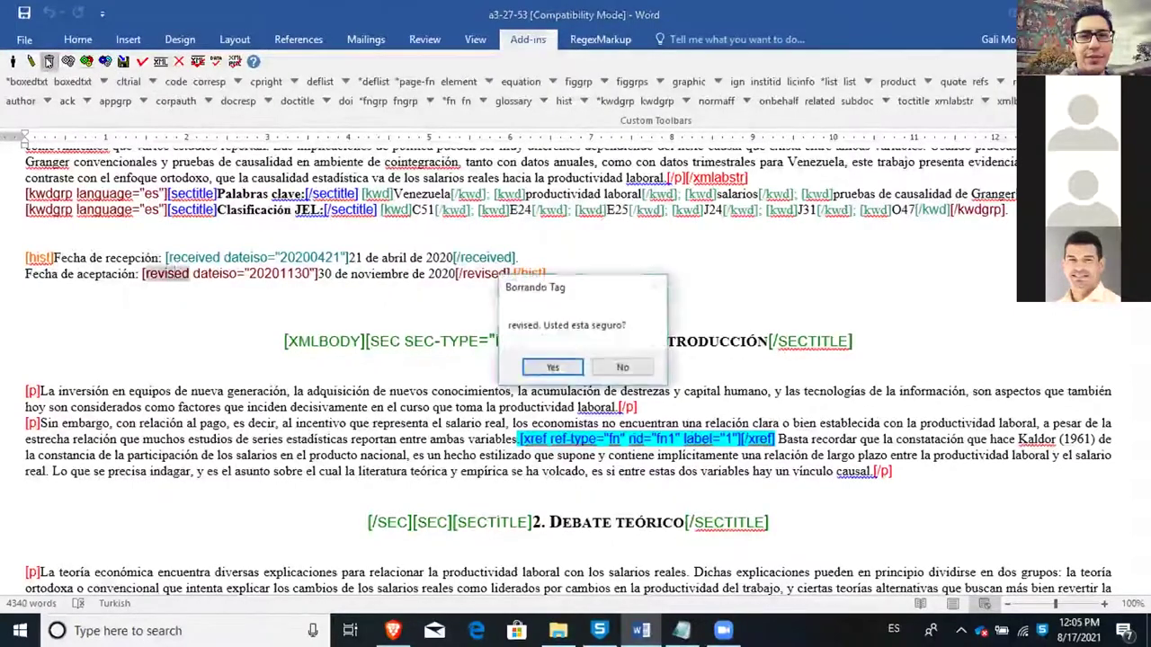
{"action": "left_click", "coordinate": [552, 368]}
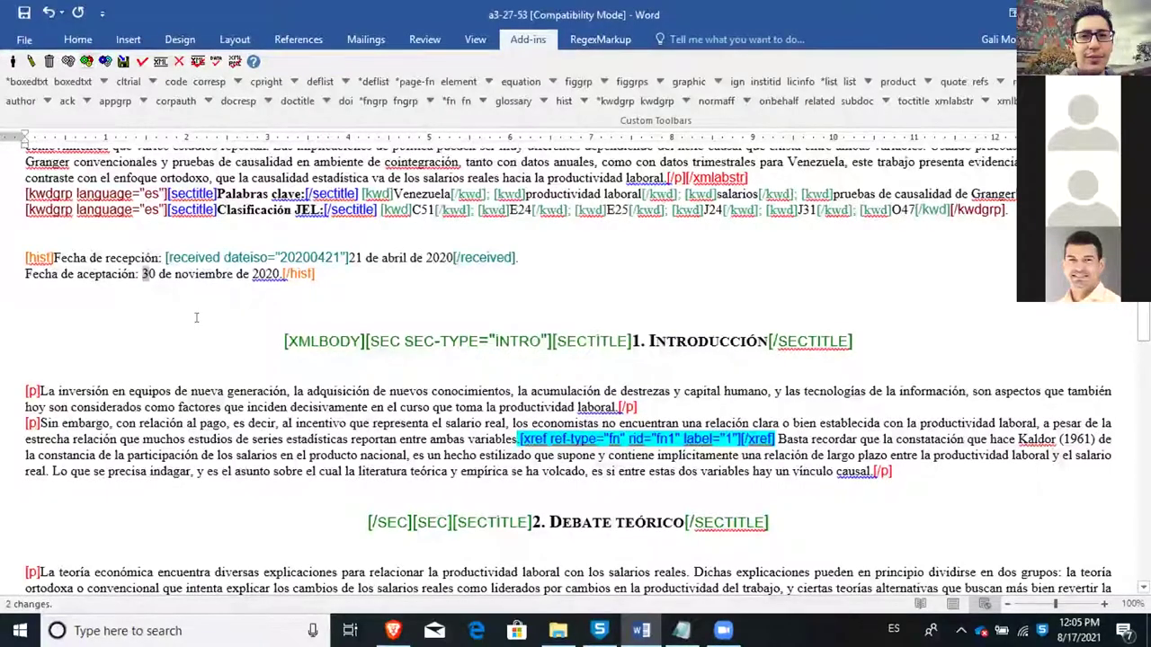
{"action": "left_click", "coordinate": [171, 304]}
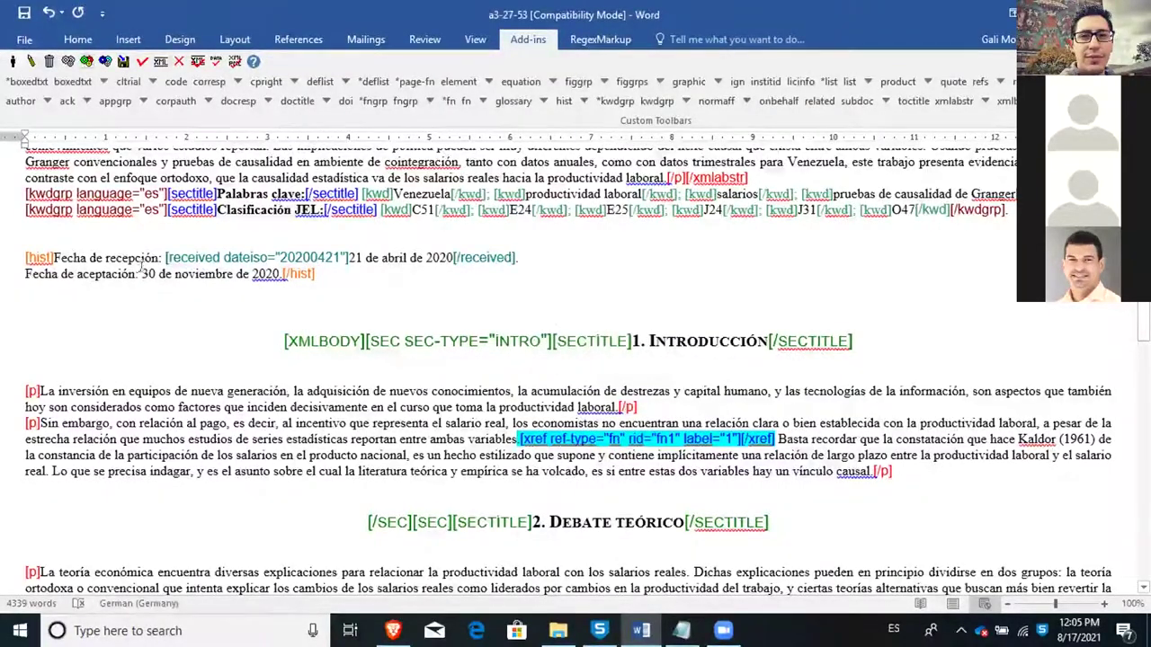
Step: Tag the acceptance date "30 de noviembre de 2020" as accepted in the article history, with dateiso 20201130
{"action": "left_click_drag", "start_coordinate": [142, 274], "coordinate": [269, 267]}
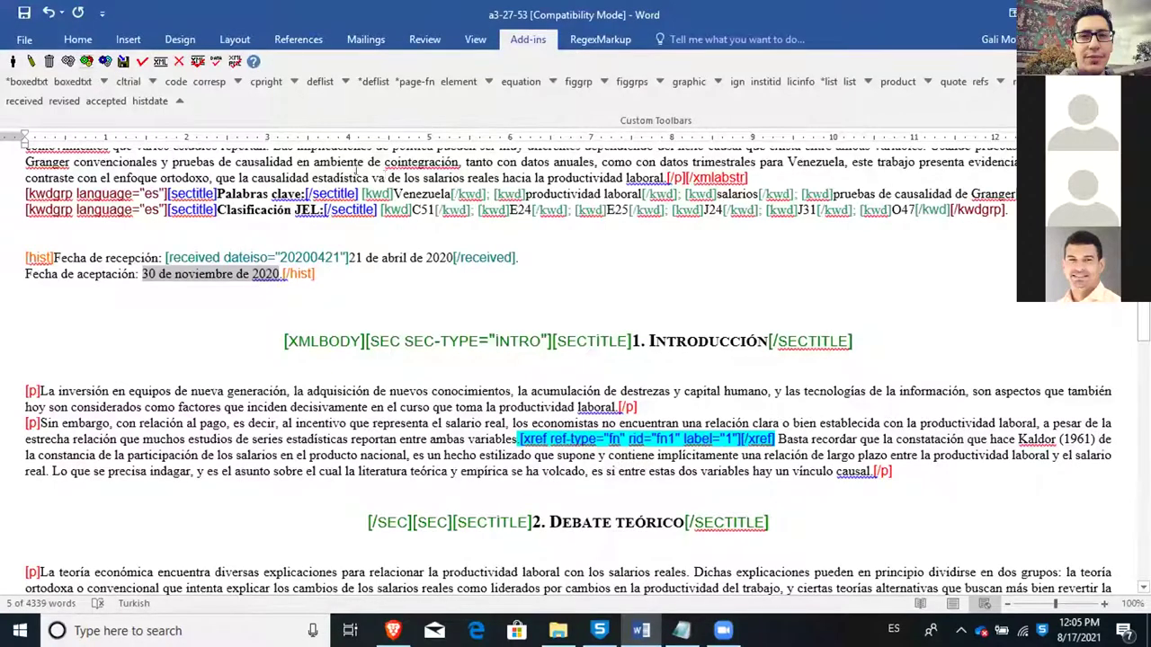
{"action": "left_click", "coordinate": [105, 101]}
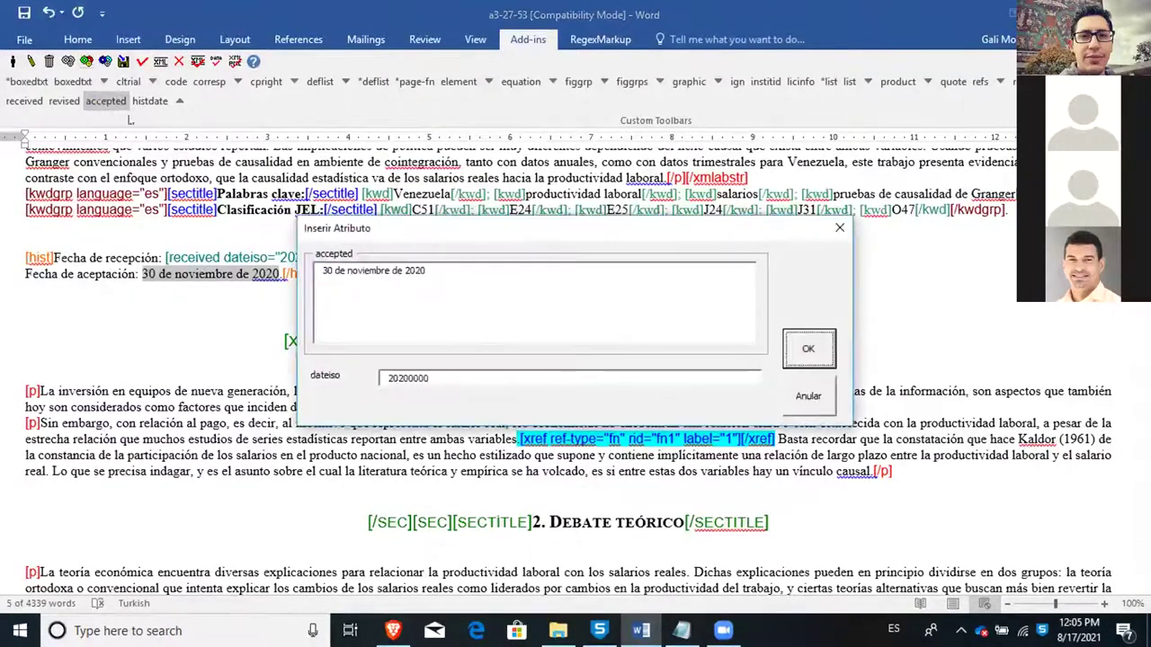
{"action": "left_click", "coordinate": [439, 375]}
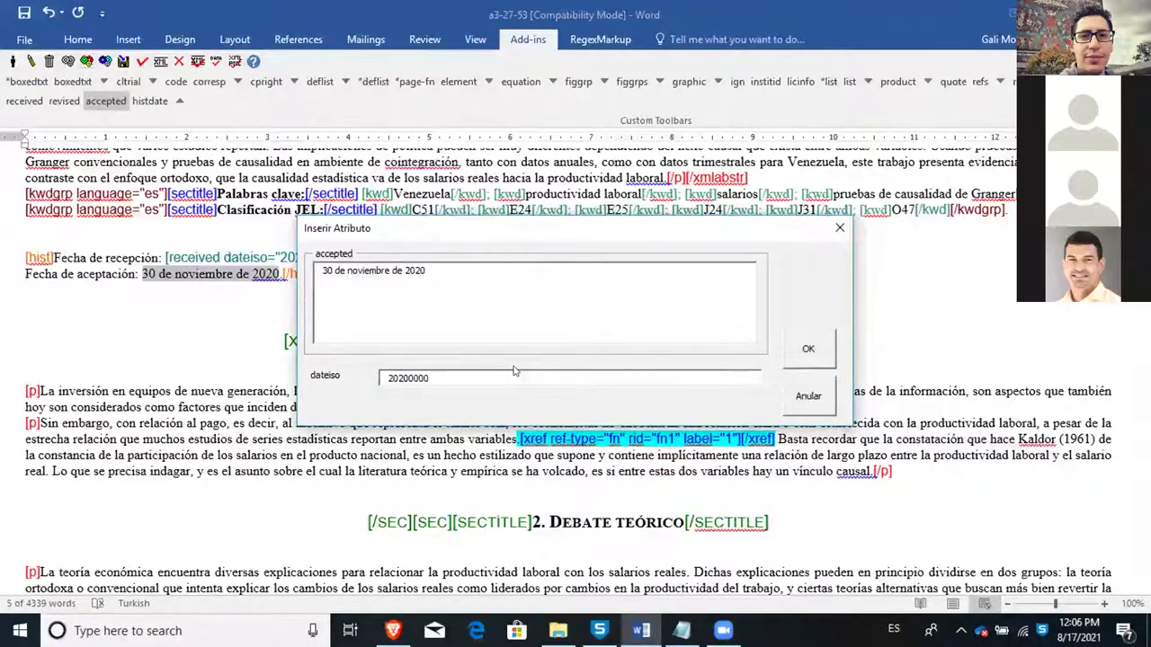
{"action": "key", "text": "BackSpace"}
{"action": "key", "text": "BackSpace"}
{"action": "key", "text": "BackSpace"}
{"action": "key", "text": "BackSpace"}
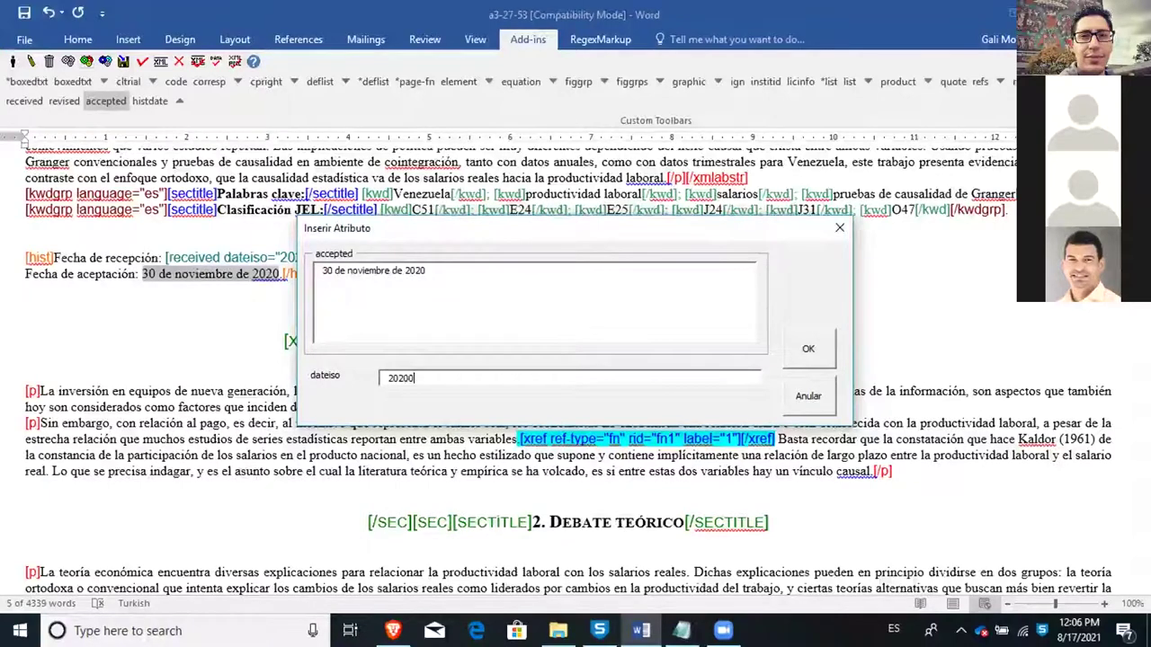
{"action": "type", "text": "11"}
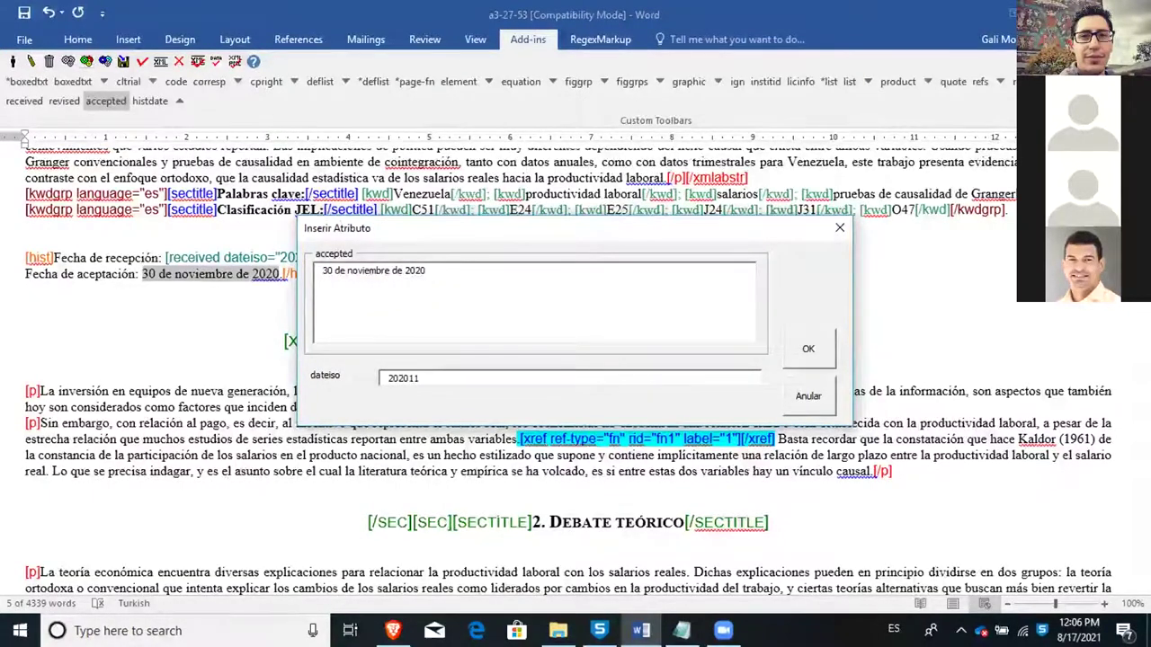
{"action": "type", "text": "30"}
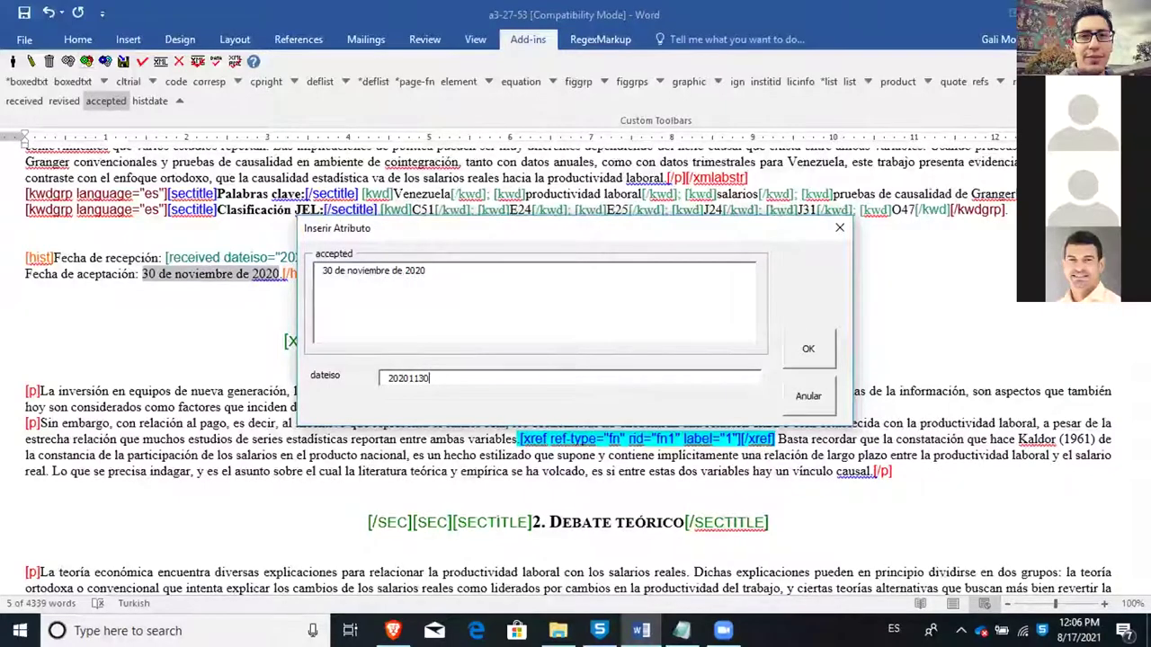
{"action": "left_click", "coordinate": [809, 349]}
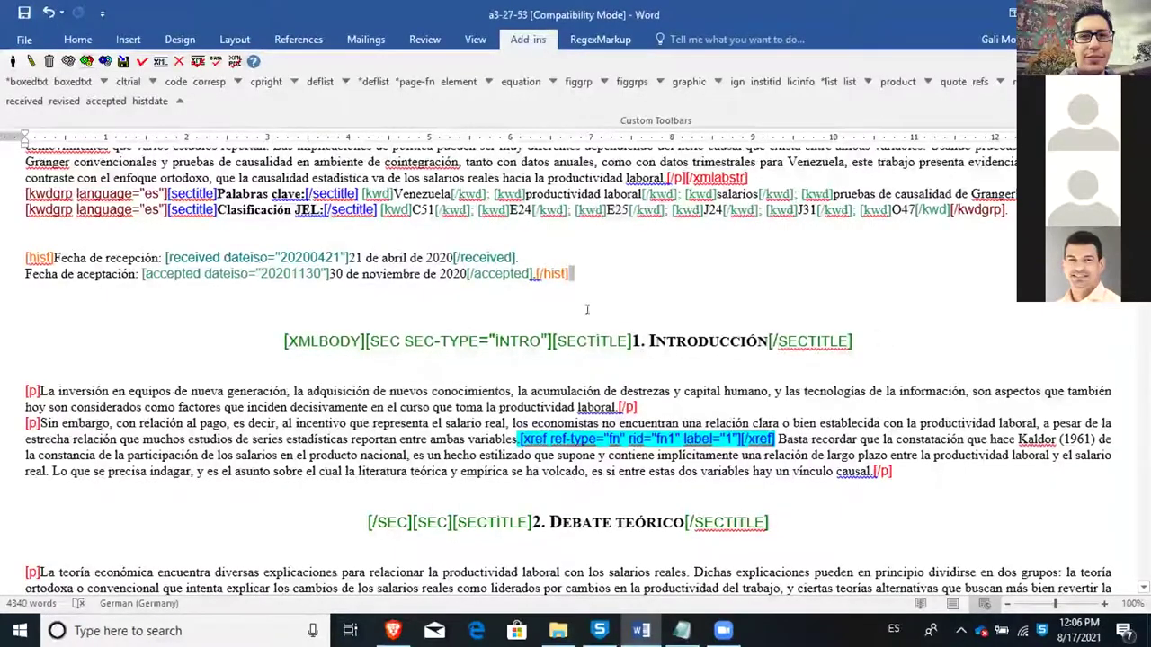
Step: Check the received and accepted date tags in the English translation, and save the markup to regenerate the XML
{"action": "scroll", "coordinate": [894, 337], "scroll_direction": "down", "scroll_amount": 6}
{"action": "scroll", "coordinate": [569, 372], "scroll_direction": "down", "scroll_amount": 20}
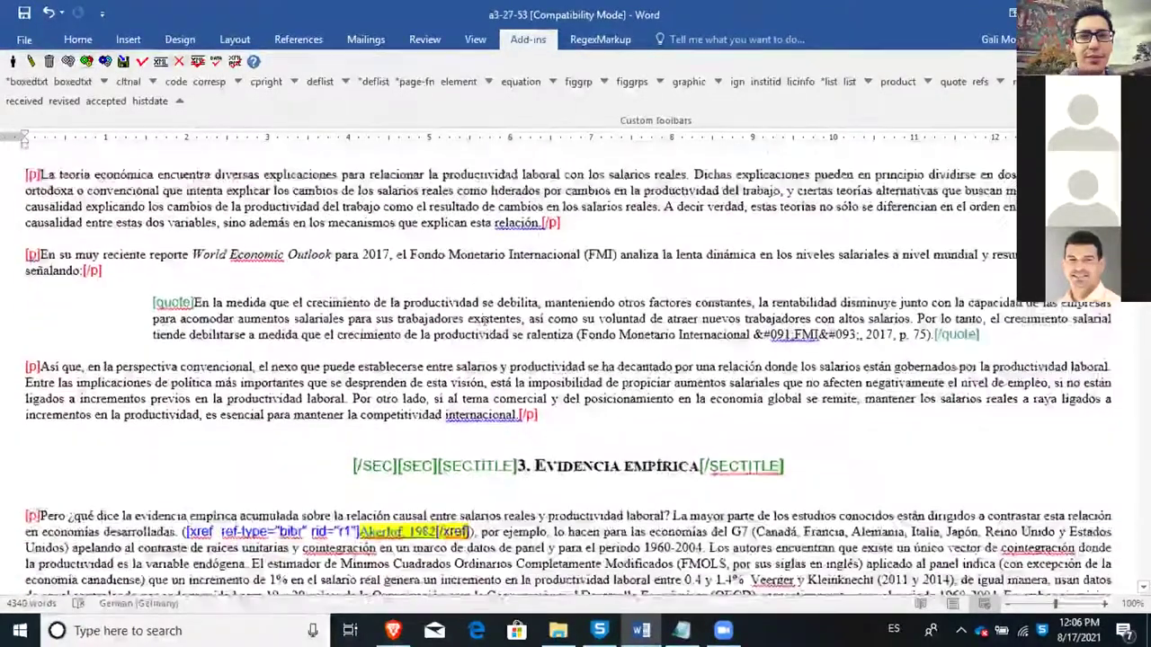
{"action": "scroll", "coordinate": [524, 315], "scroll_direction": "up", "scroll_amount": 4}
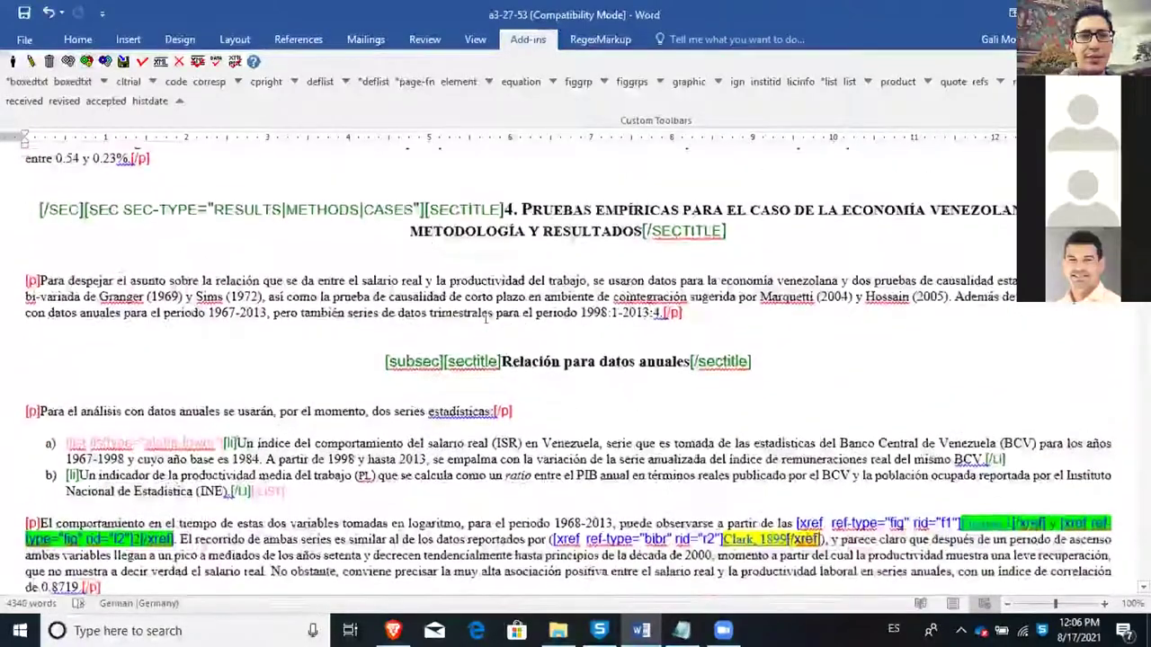
{"action": "scroll", "coordinate": [527, 314], "scroll_direction": "down", "scroll_amount": 13}
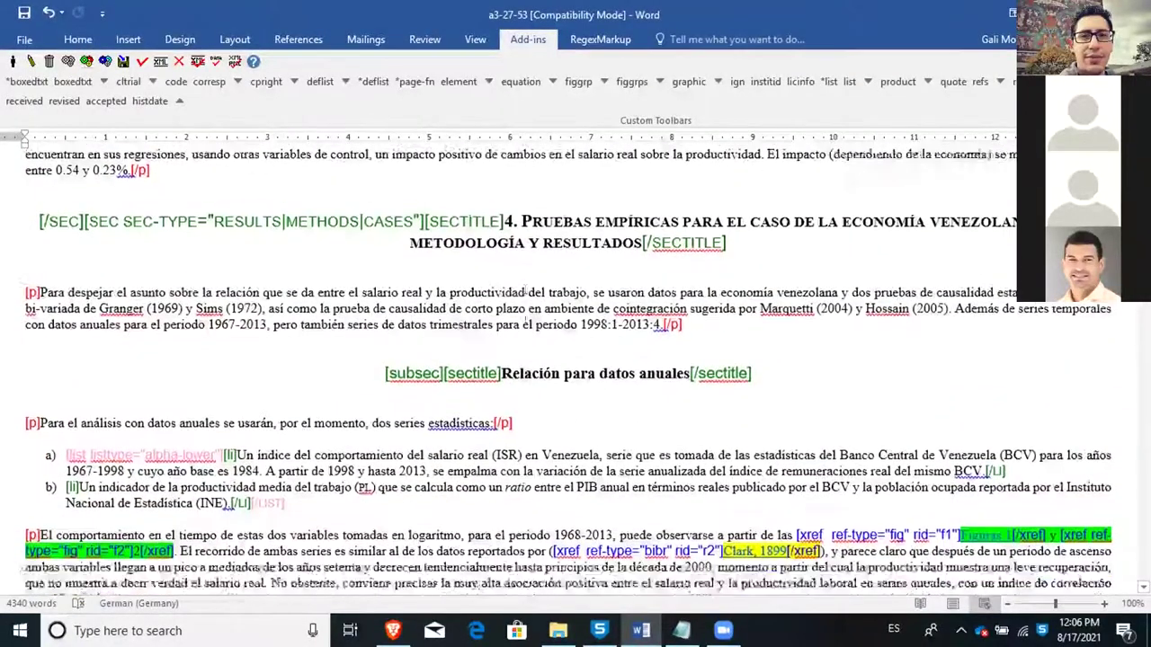
{"action": "scroll", "coordinate": [509, 318], "scroll_direction": "down", "scroll_amount": 20}
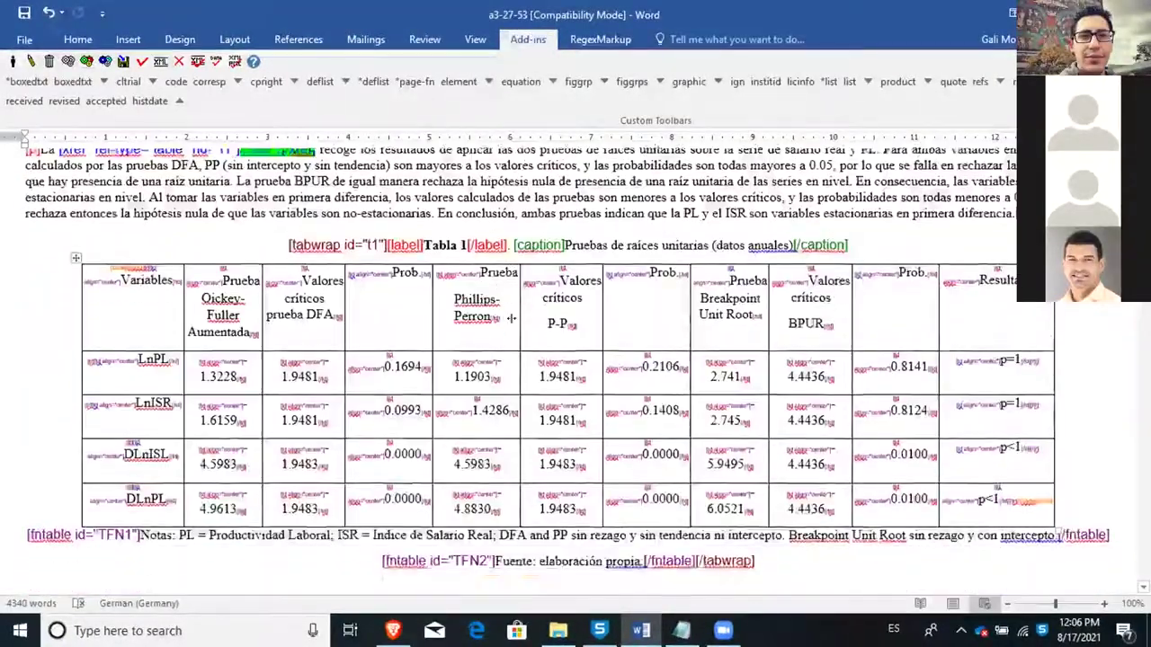
{"action": "scroll", "coordinate": [517, 318], "scroll_direction": "down", "scroll_amount": 13}
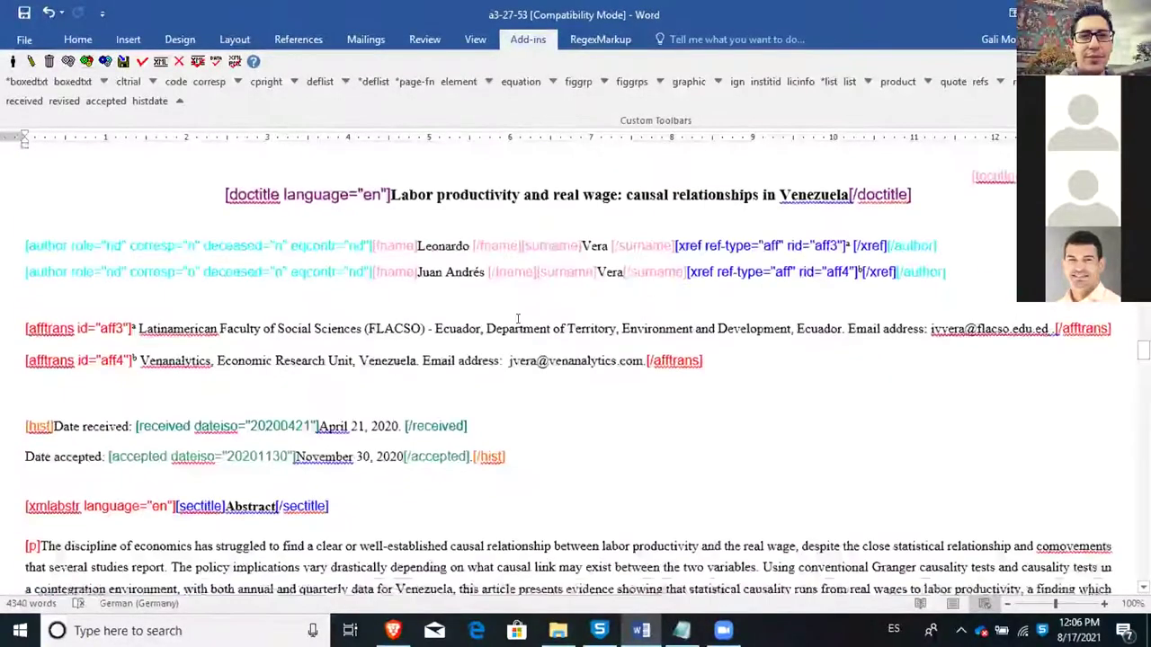
{"action": "scroll", "coordinate": [517, 318], "scroll_direction": "up", "scroll_amount": 5}
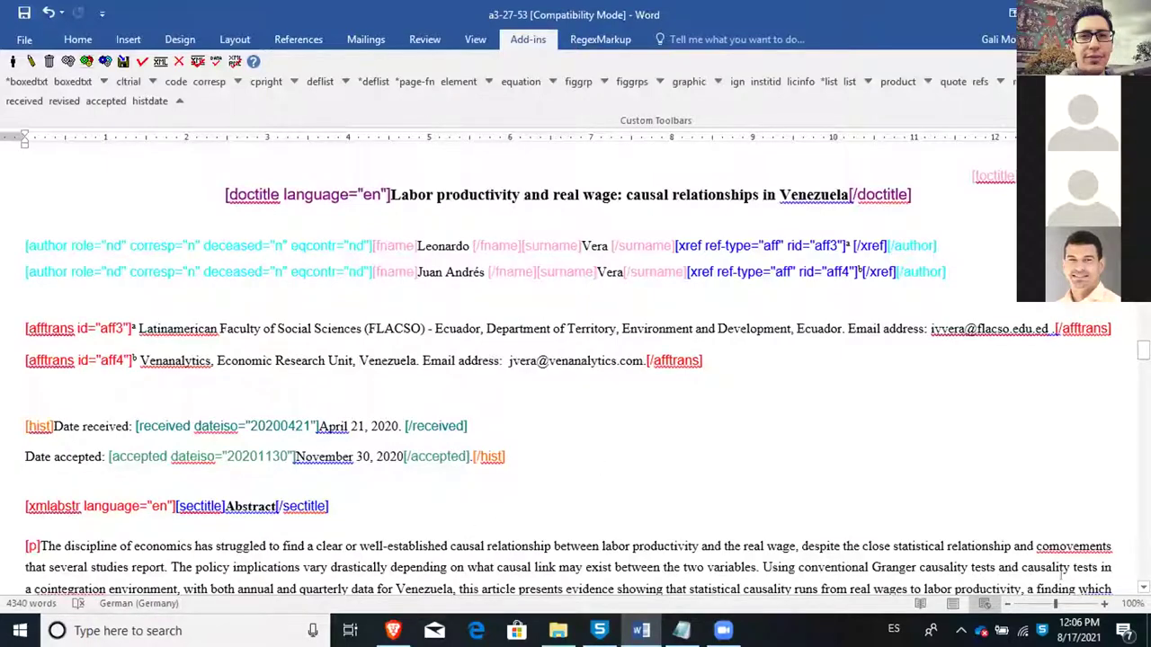
{"action": "left_click", "coordinate": [123, 61]}
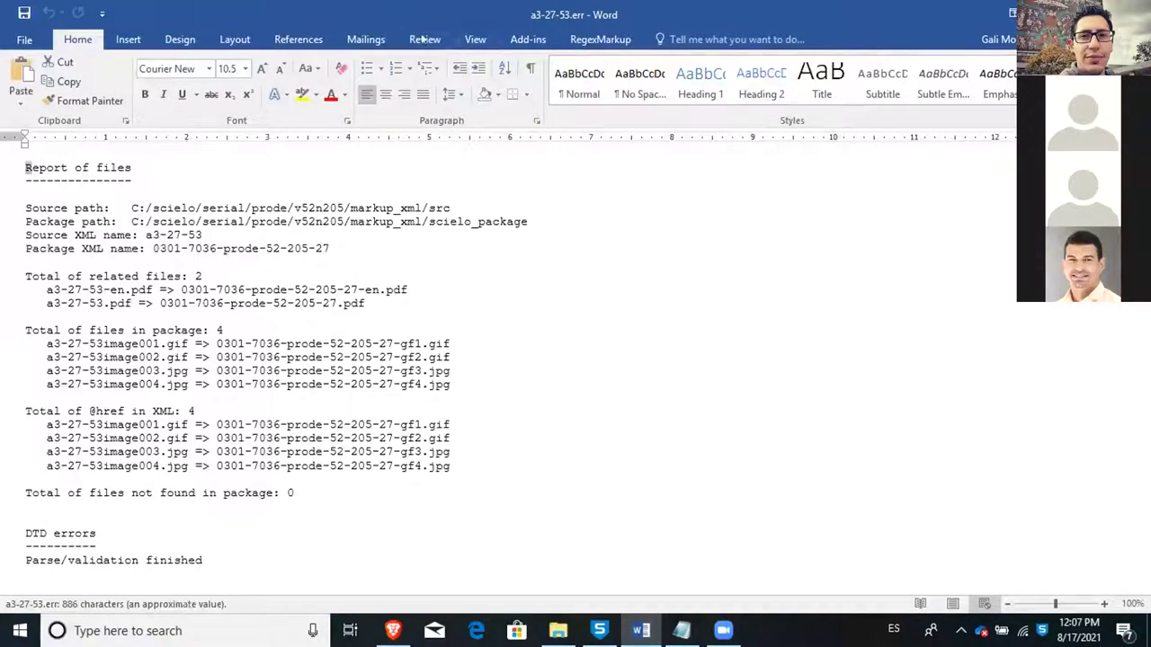
Step: Open the SciELO style report for article a3-27-53 from the Markup tools
{"action": "left_click", "coordinate": [510, 38]}
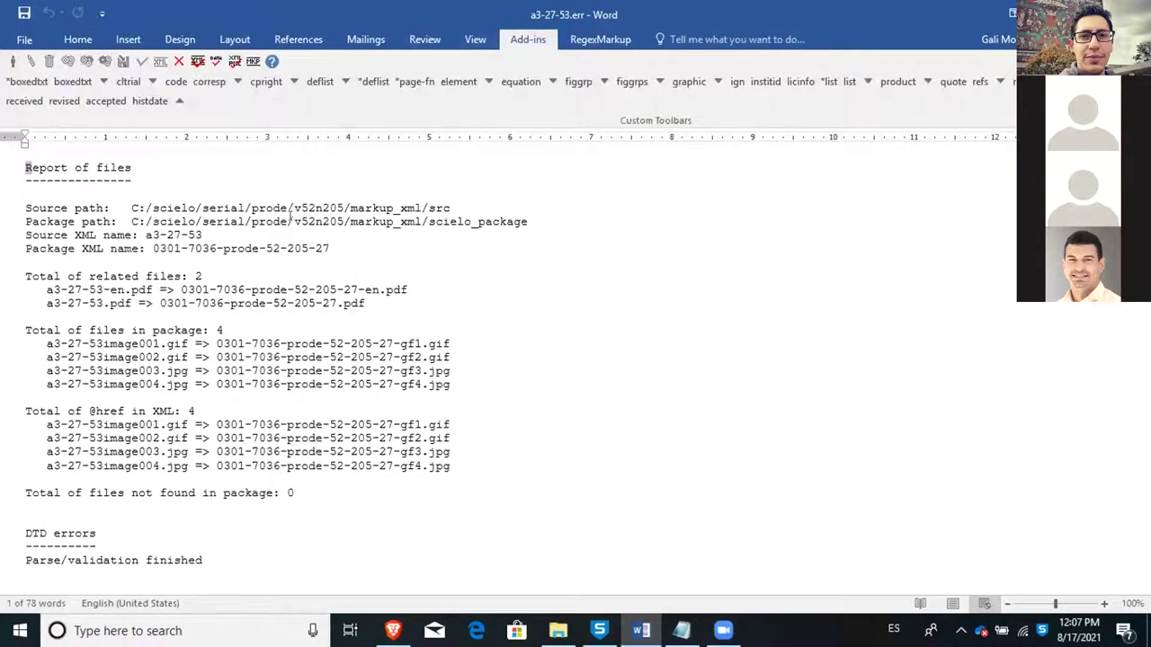
{"action": "left_click", "coordinate": [179, 101]}
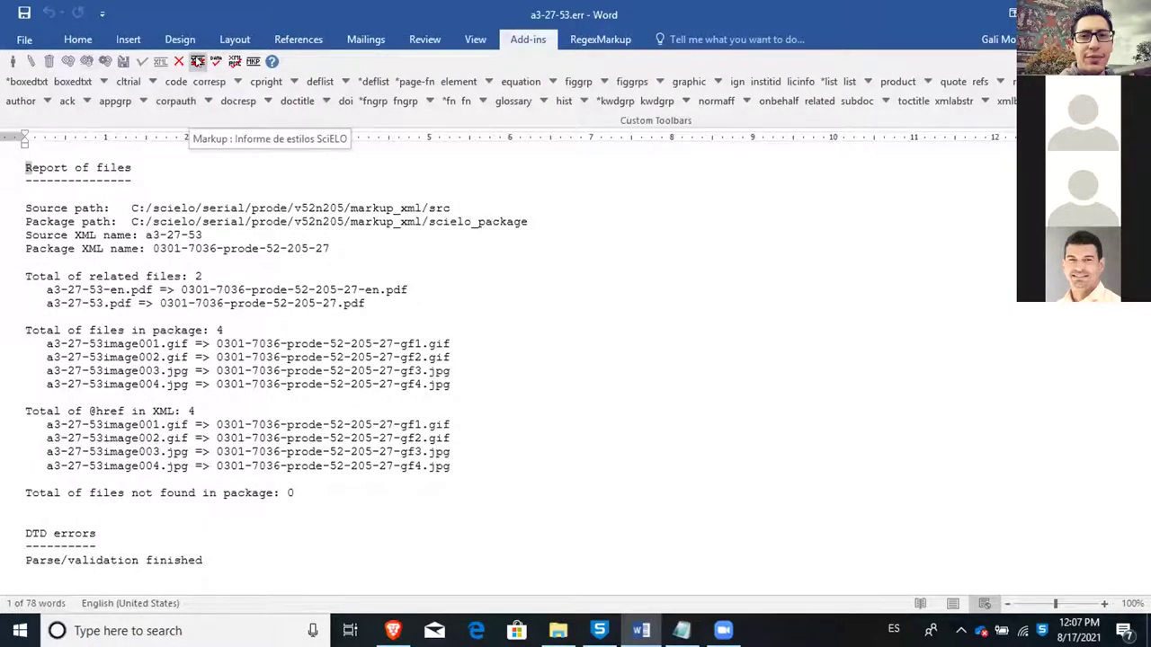
{"action": "left_click", "coordinate": [197, 61]}
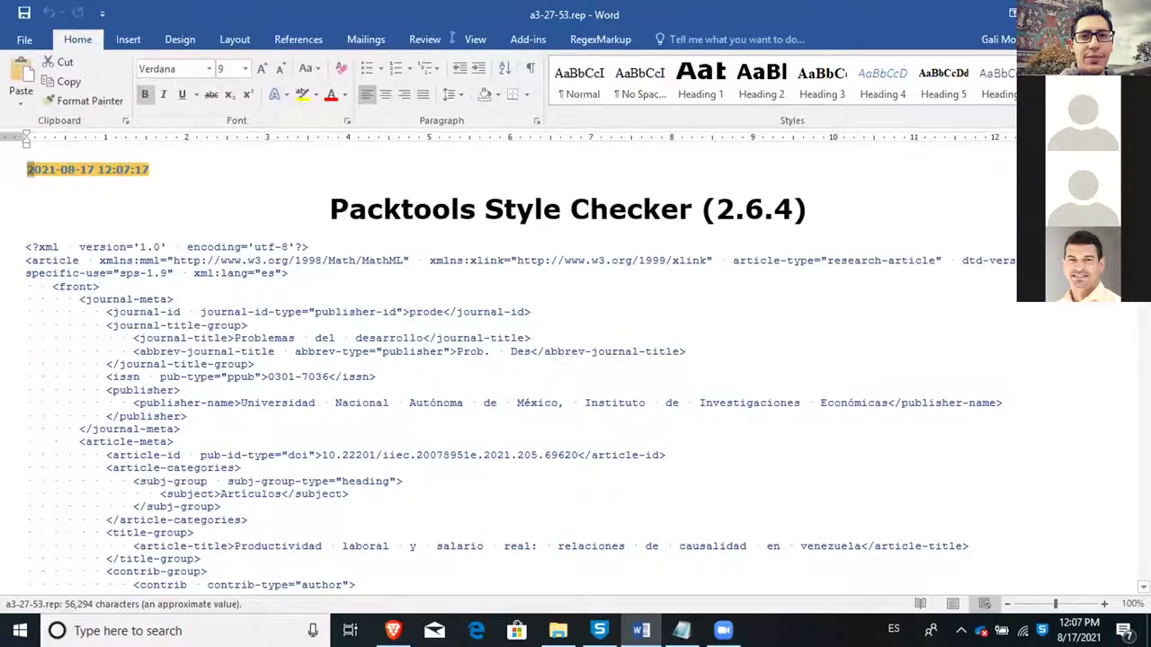
Step: Open the article's Data Quality Control report and review the front metadata, including pages, dates, authors and affiliations
{"action": "left_click", "coordinate": [528, 39]}
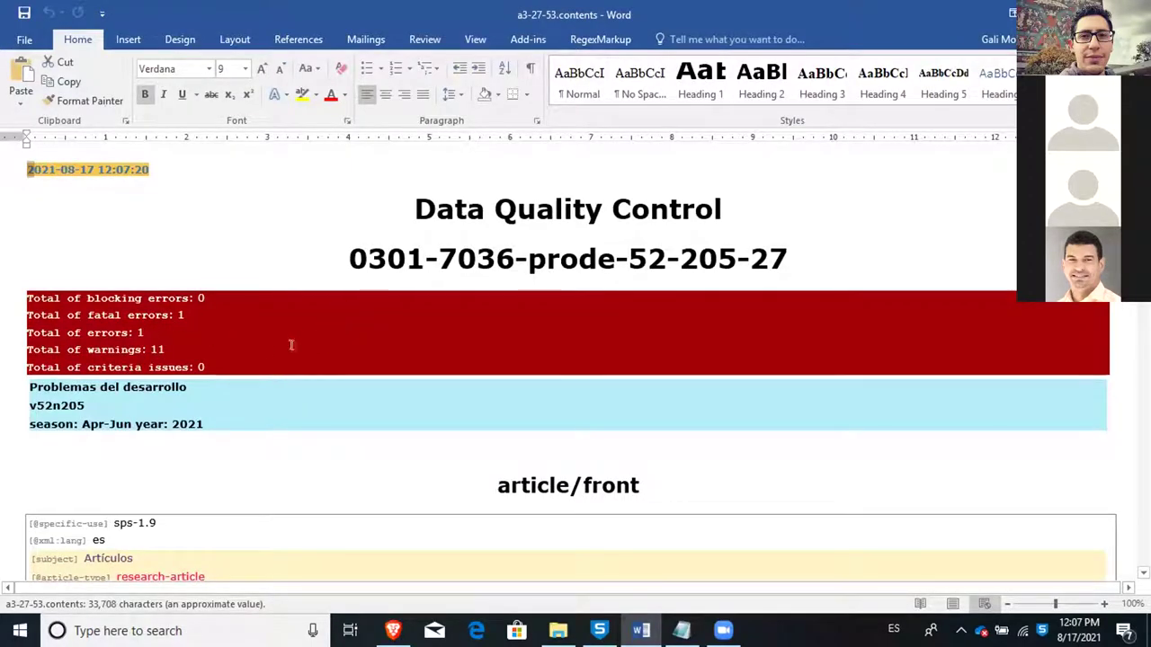
{"action": "scroll", "coordinate": [279, 328], "scroll_direction": "down", "scroll_amount": 10}
{"action": "scroll", "coordinate": [276, 303], "scroll_direction": "down", "scroll_amount": 1}
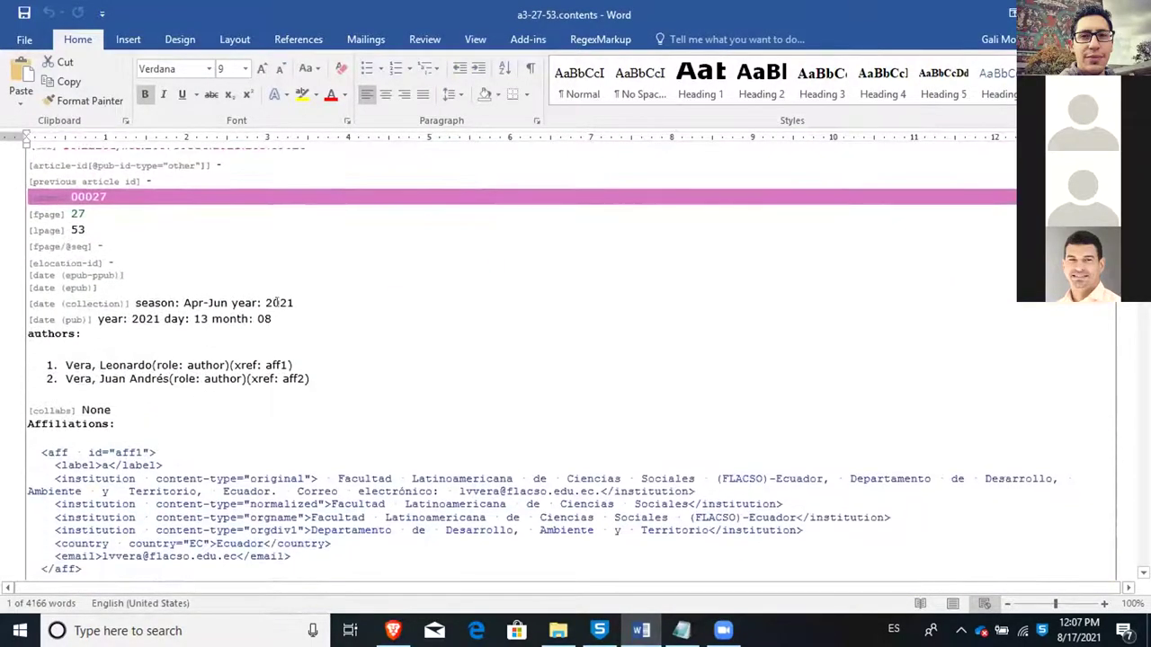
{"action": "scroll", "coordinate": [303, 316], "scroll_direction": "down", "scroll_amount": 6}
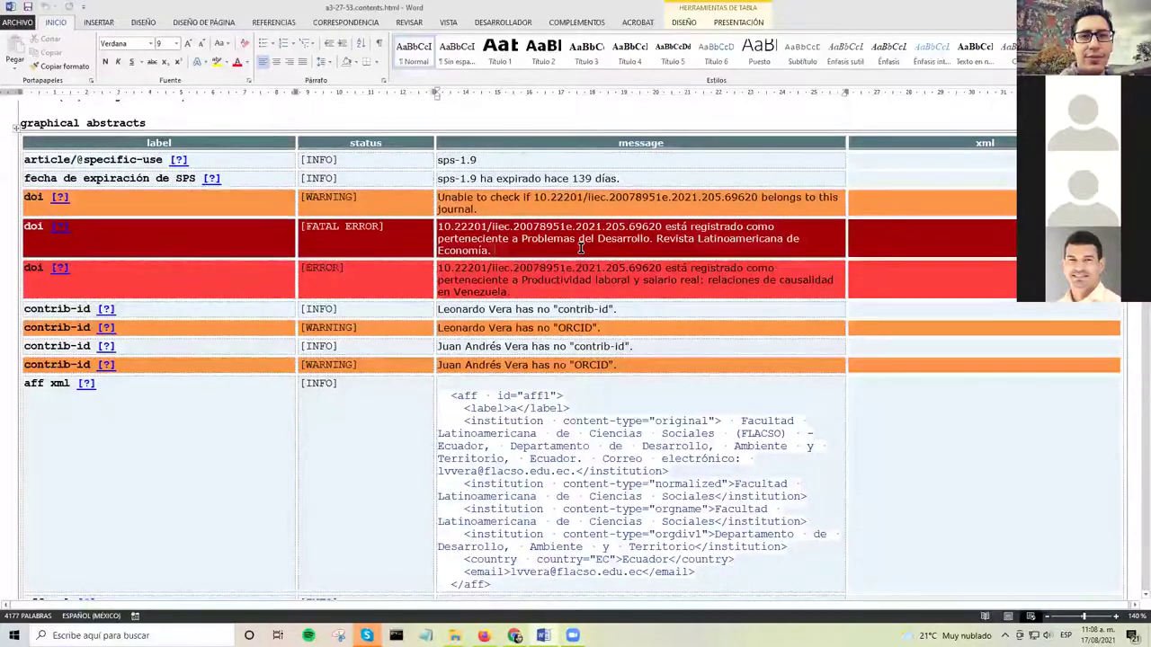
Step: Examine the DOI, contributor ID and affiliation messages in the data quality report's validation table
{"action": "scroll", "coordinate": [580, 250], "scroll_direction": "down", "scroll_amount": 1}
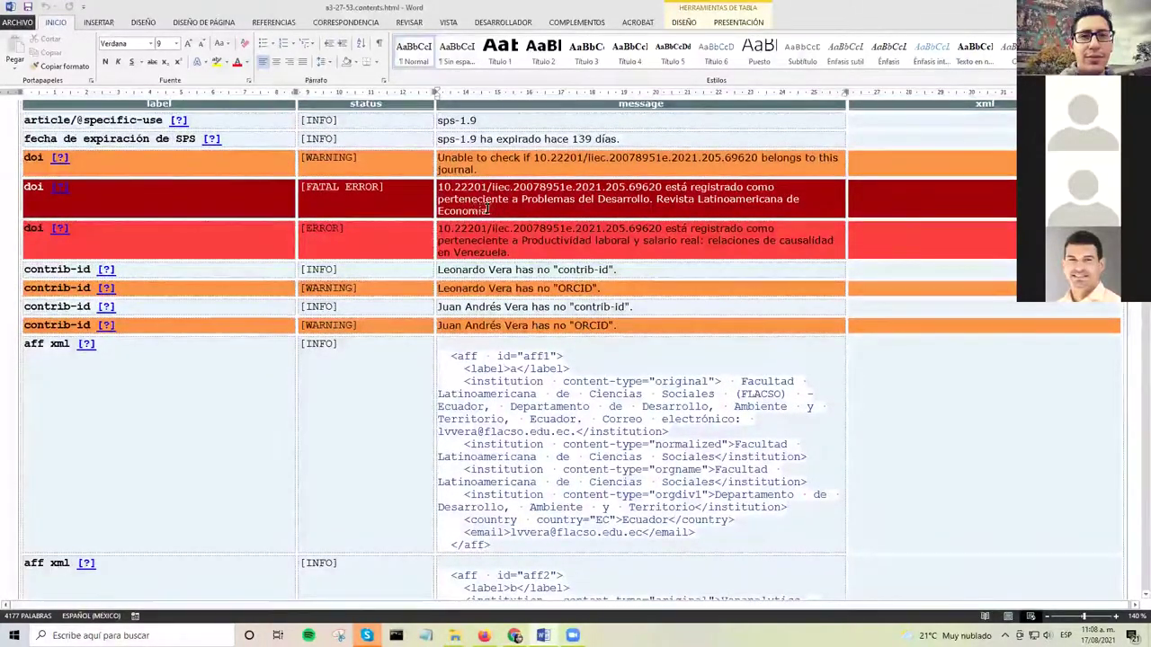
{"action": "scroll", "coordinate": [524, 211], "scroll_direction": "down", "scroll_amount": 2}
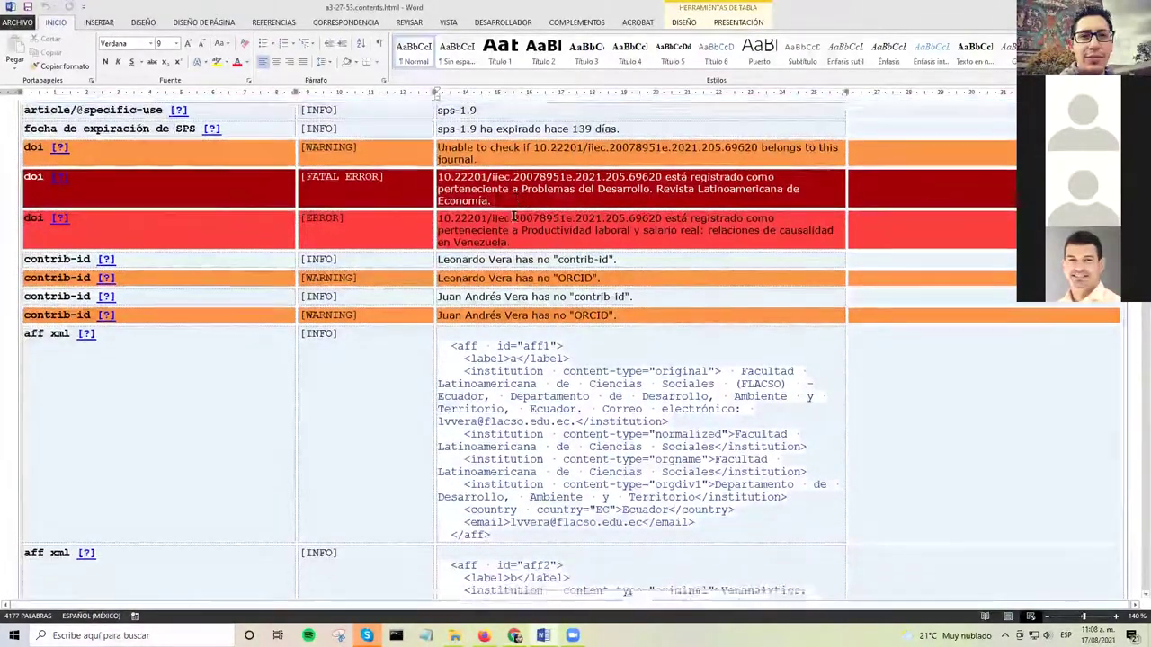
{"action": "scroll", "coordinate": [517, 214], "scroll_direction": "up", "scroll_amount": 2}
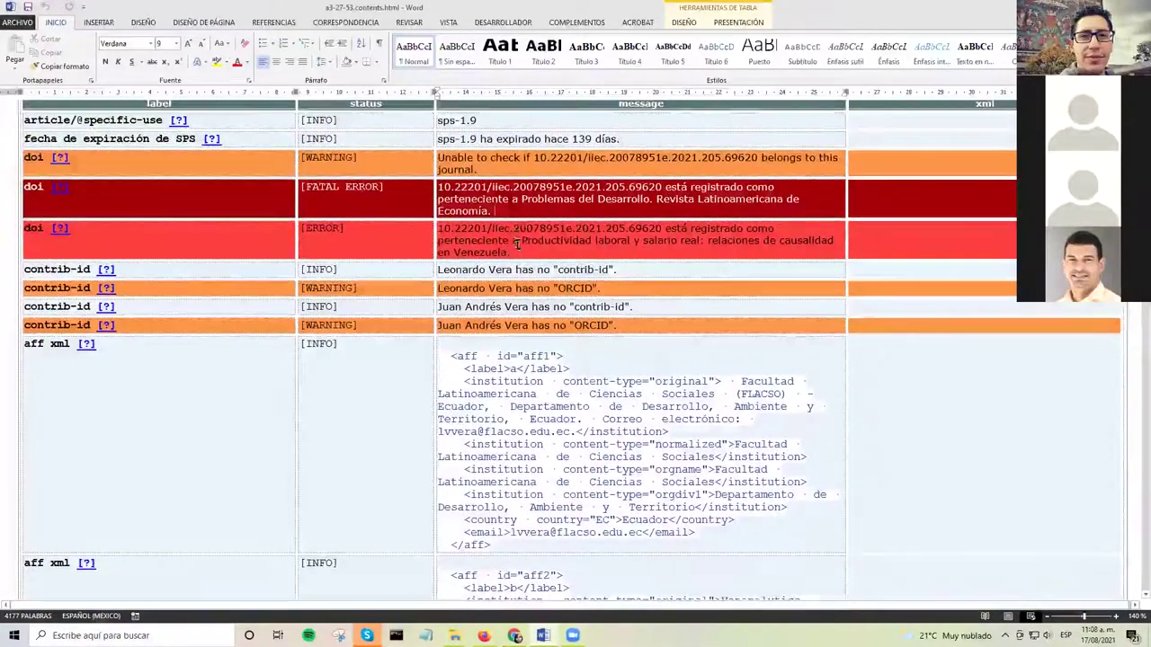
{"action": "scroll", "coordinate": [534, 209], "scroll_direction": "down", "scroll_amount": 1}
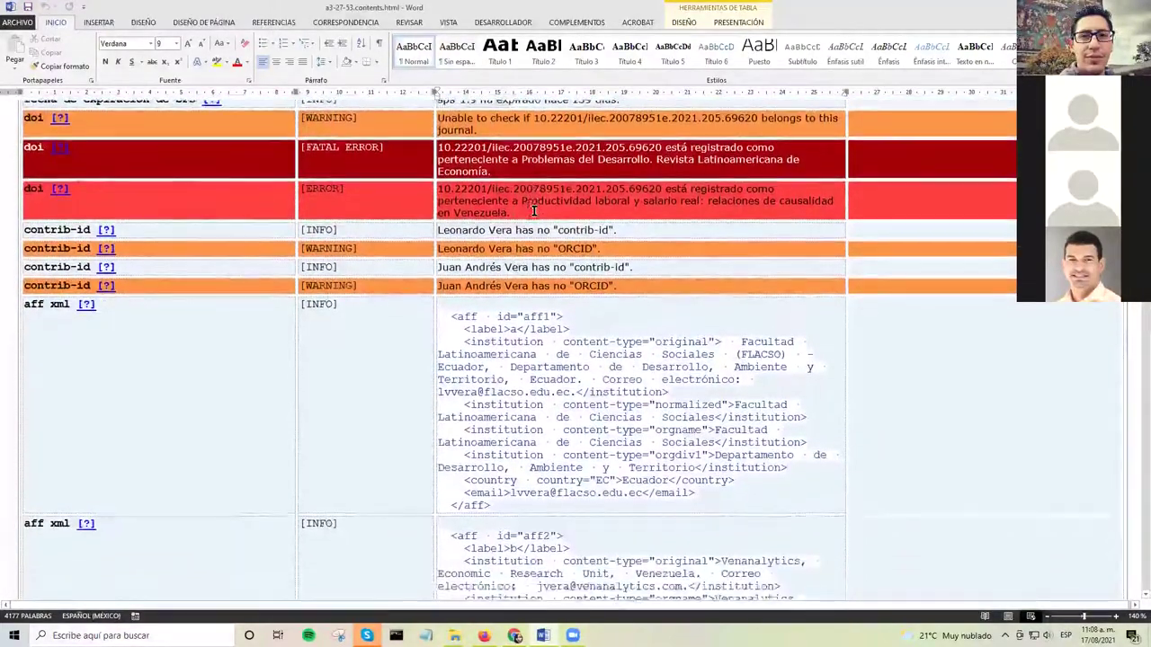
{"action": "scroll", "coordinate": [547, 190], "scroll_direction": "down", "scroll_amount": 1}
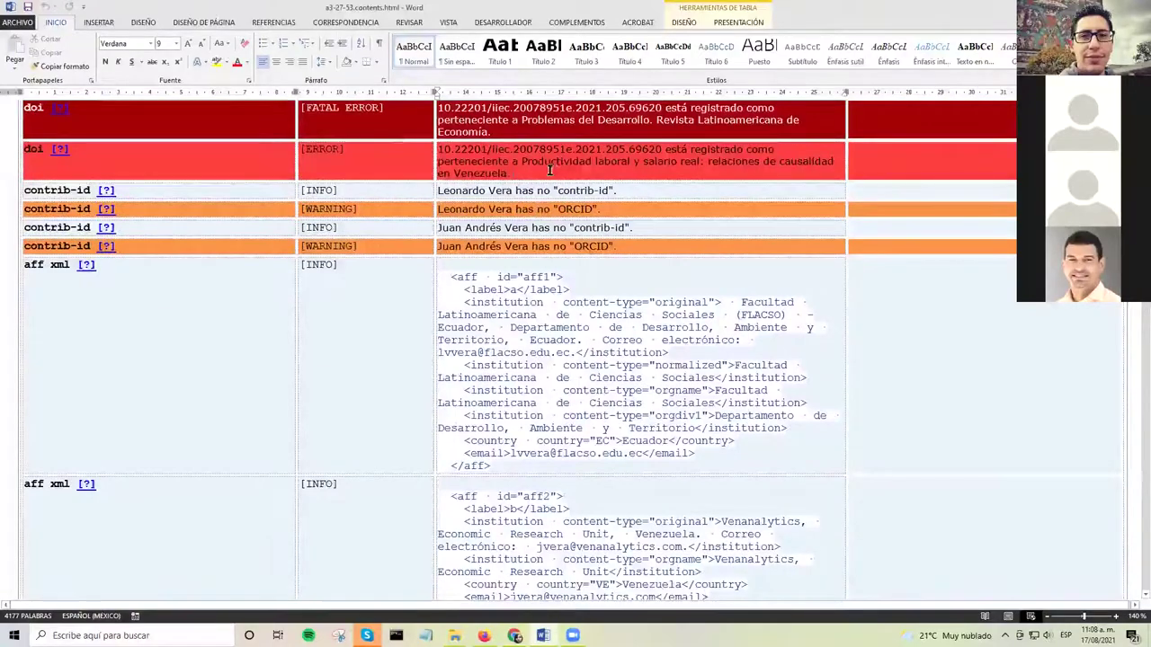
{"action": "scroll", "coordinate": [551, 184], "scroll_direction": "up", "scroll_amount": 1}
{"action": "scroll", "coordinate": [542, 195], "scroll_direction": "down", "scroll_amount": 1}
{"action": "scroll", "coordinate": [543, 196], "scroll_direction": "down", "scroll_amount": 4}
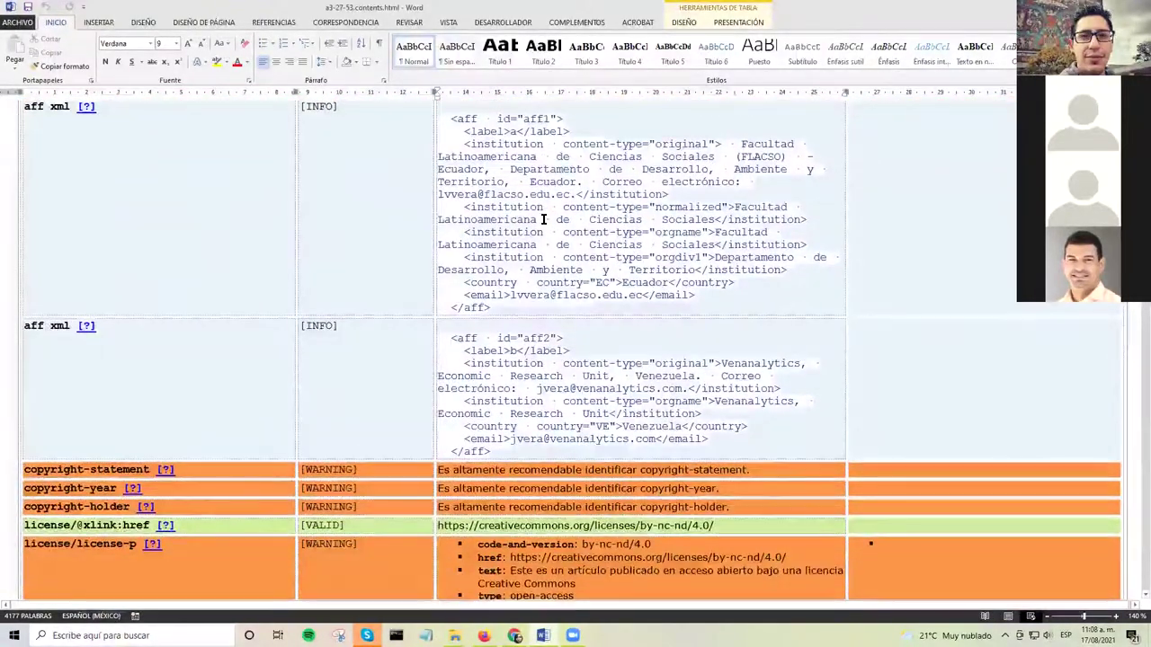
Step: Review the copyright, license and section-type warnings for the article and its English sub-article
{"action": "scroll", "coordinate": [543, 207], "scroll_direction": "down", "scroll_amount": 8}
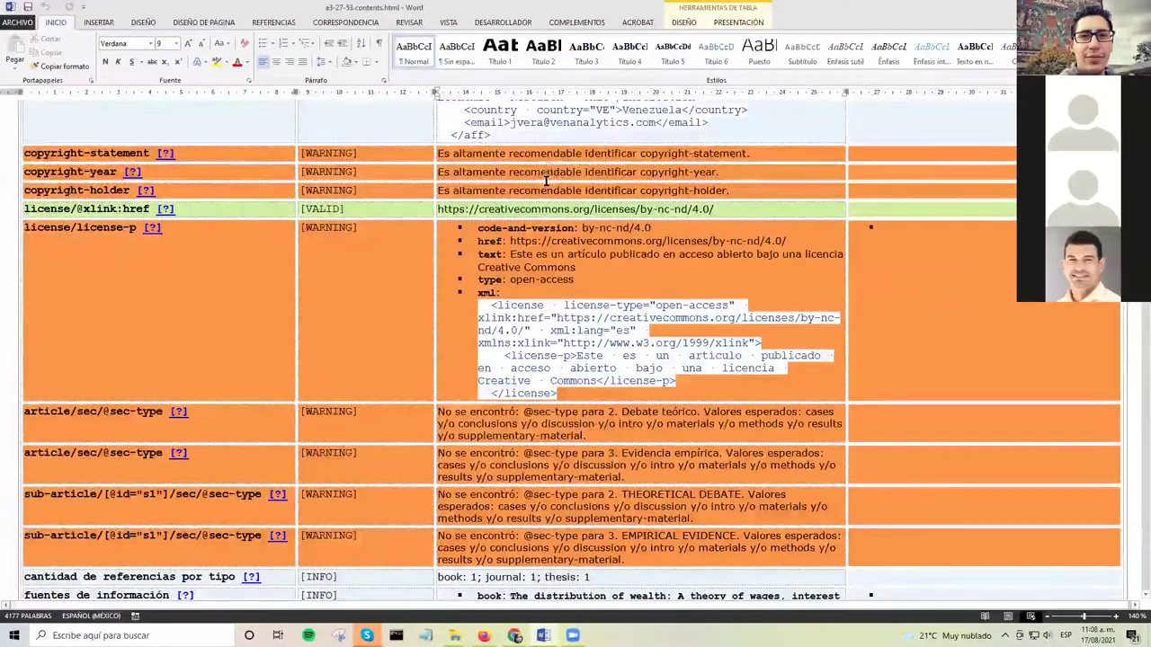
{"action": "scroll", "coordinate": [555, 253], "scroll_direction": "down", "scroll_amount": 2}
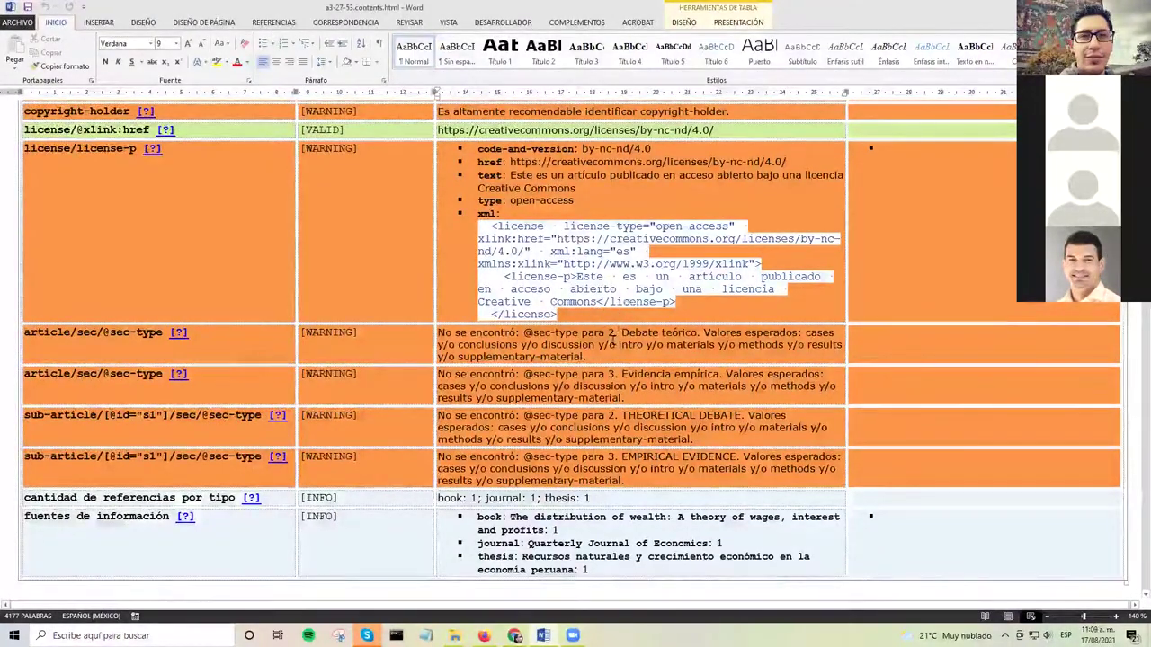
{"action": "scroll", "coordinate": [615, 251], "scroll_direction": "up", "scroll_amount": 2}
{"action": "scroll", "coordinate": [615, 251], "scroll_direction": "up", "scroll_amount": 2}
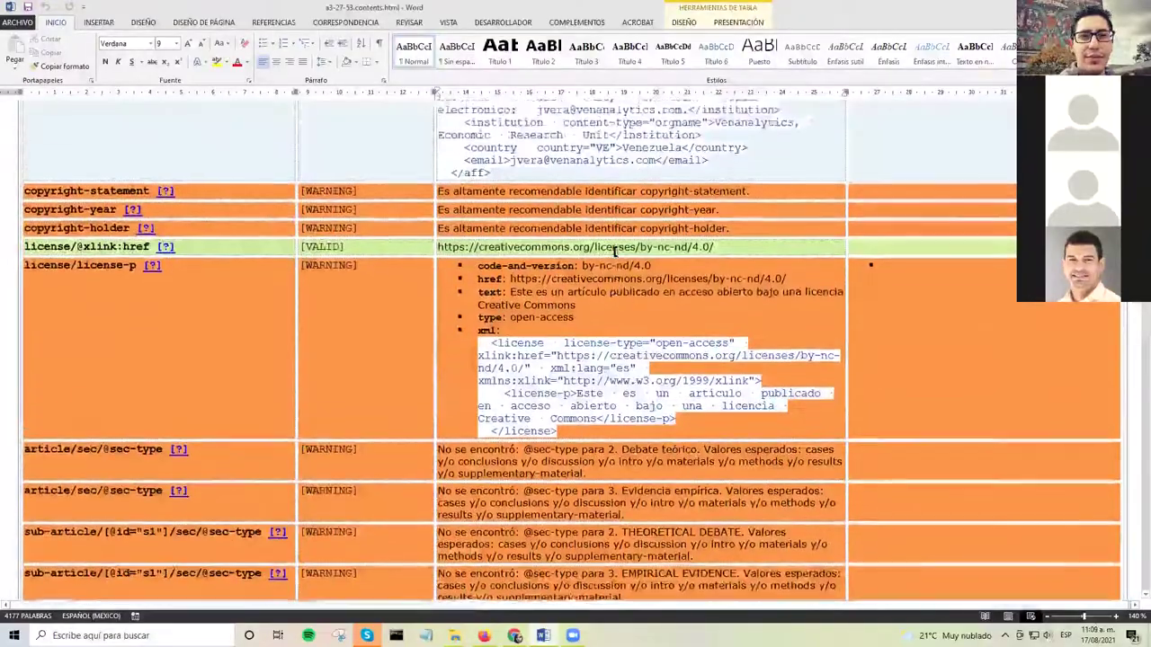
{"action": "scroll", "coordinate": [615, 251], "scroll_direction": "down", "scroll_amount": 6}
{"action": "scroll", "coordinate": [615, 254], "scroll_direction": "down", "scroll_amount": 3}
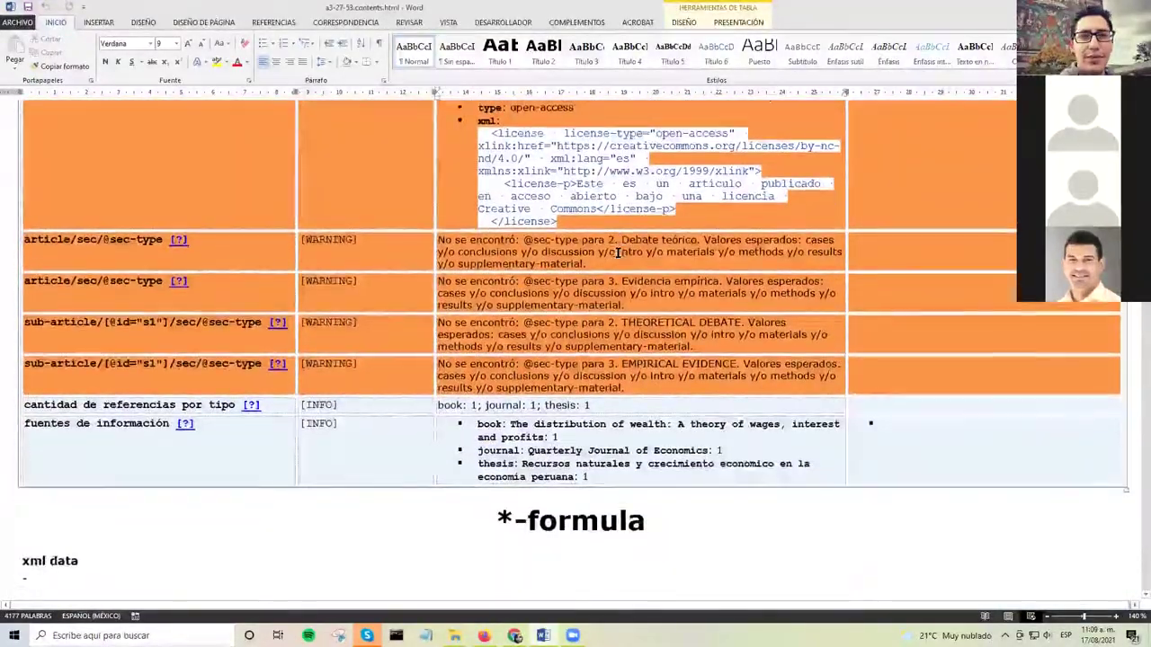
{"action": "scroll", "coordinate": [616, 245], "scroll_direction": "up", "scroll_amount": 6}
{"action": "scroll", "coordinate": [616, 244], "scroll_direction": "up", "scroll_amount": 4}
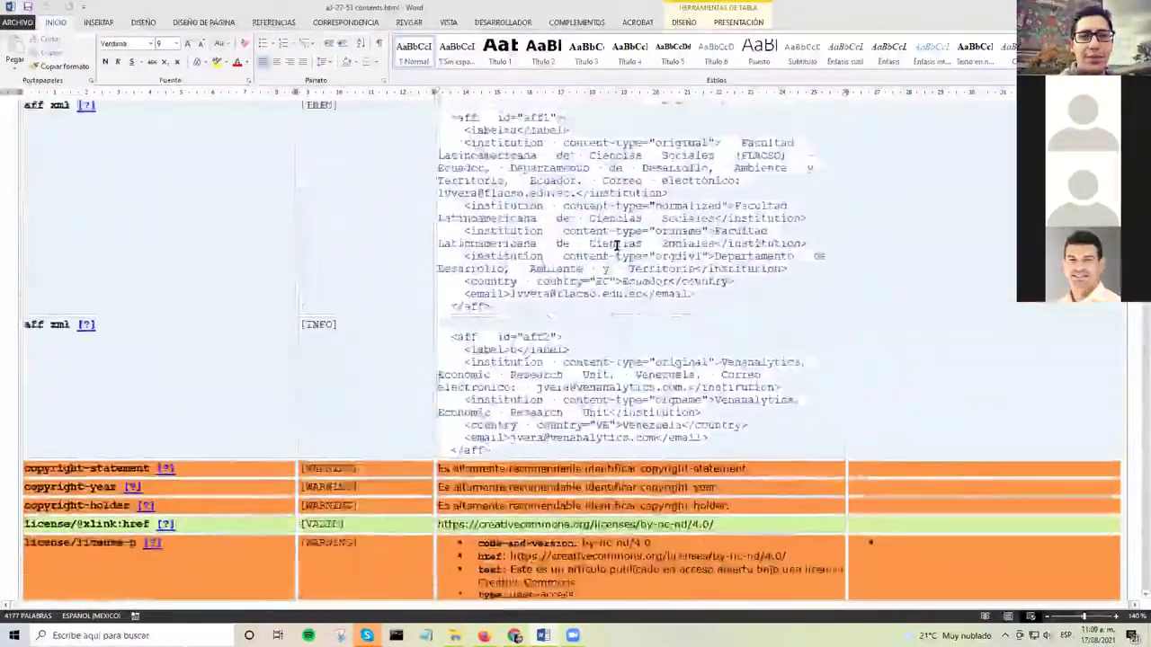
{"action": "scroll", "coordinate": [616, 246], "scroll_direction": "down", "scroll_amount": 5}
{"action": "scroll", "coordinate": [617, 249], "scroll_direction": "down", "scroll_amount": 2}
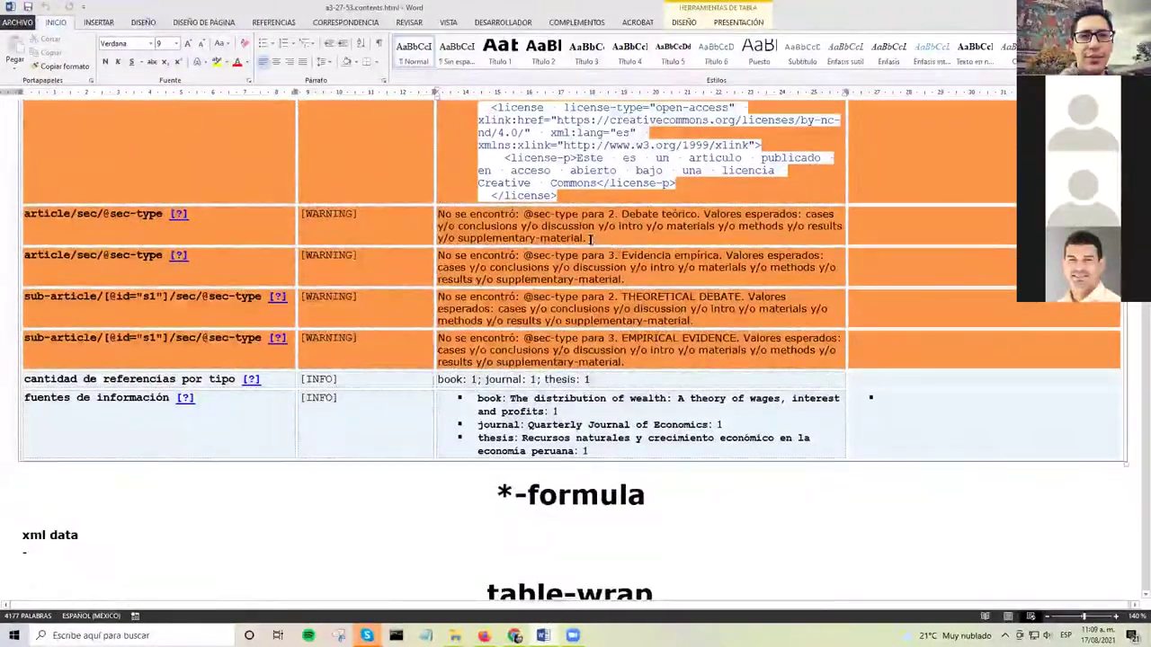
{"action": "scroll", "coordinate": [563, 226], "scroll_direction": "down", "scroll_amount": 3}
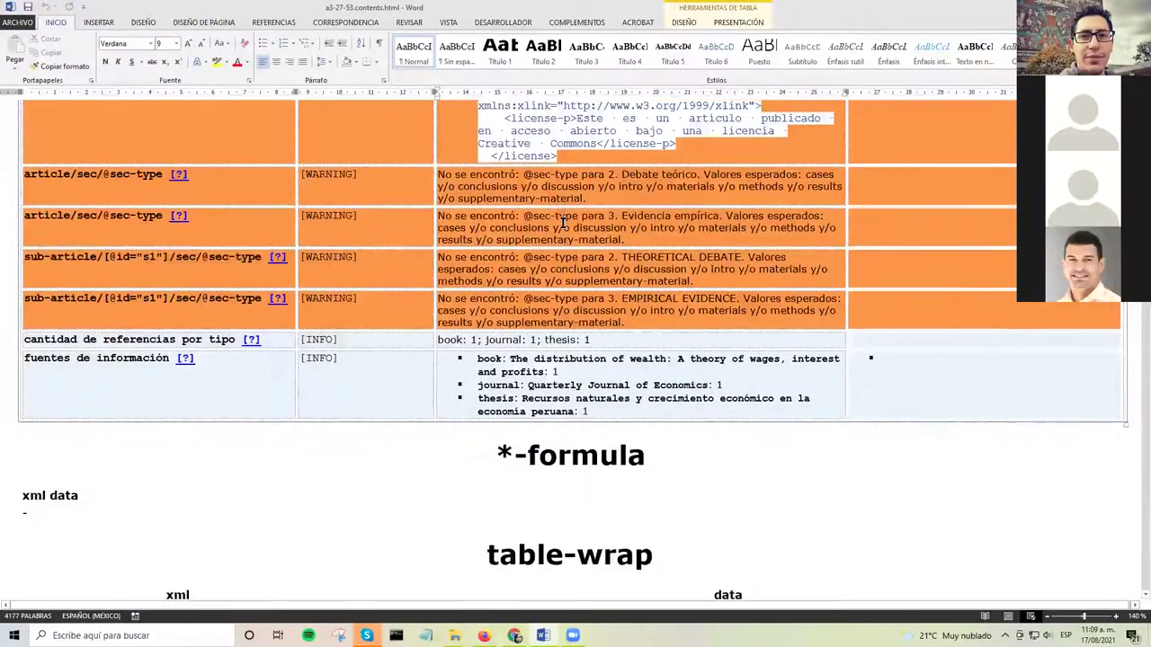
{"action": "scroll", "coordinate": [567, 205], "scroll_direction": "down", "scroll_amount": 3}
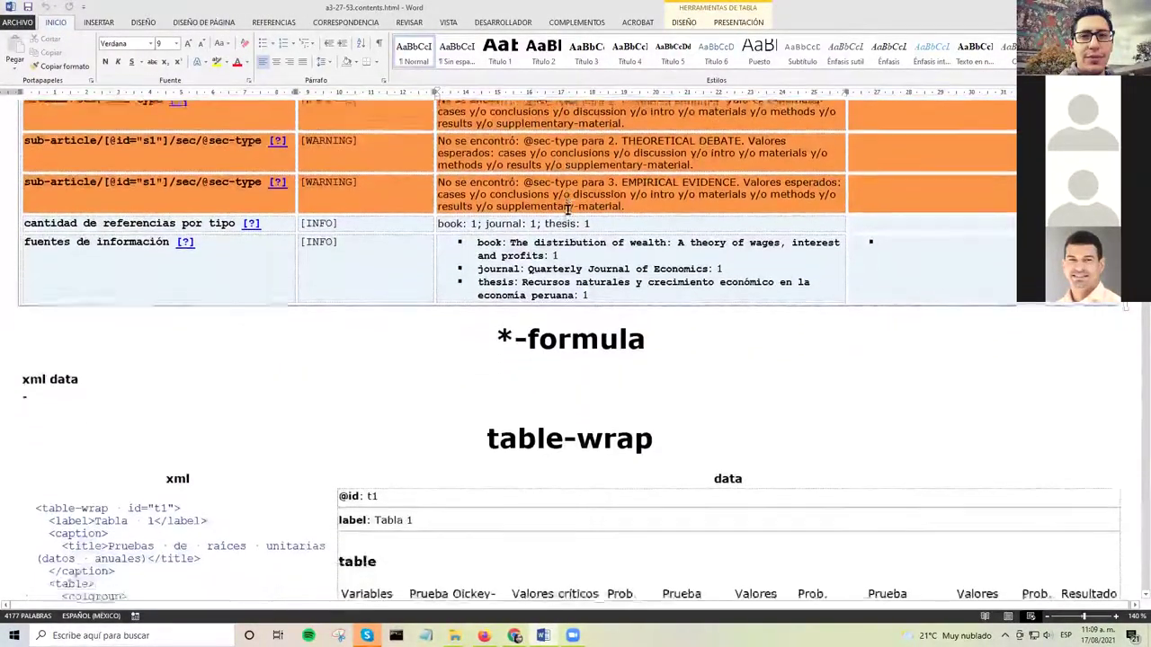
Step: Check the reference counts by type and the listed book, journal and thesis sources at the end of the validation table
{"action": "scroll", "coordinate": [566, 213], "scroll_direction": "up", "scroll_amount": 2}
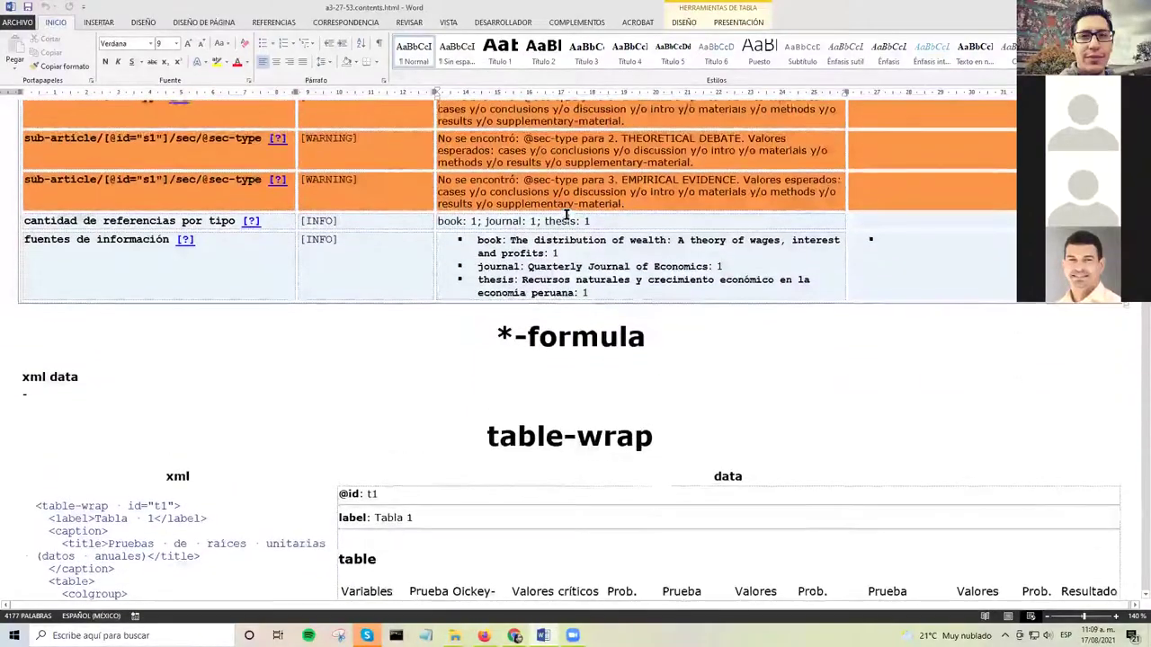
{"action": "scroll", "coordinate": [572, 217], "scroll_direction": "down", "scroll_amount": 2}
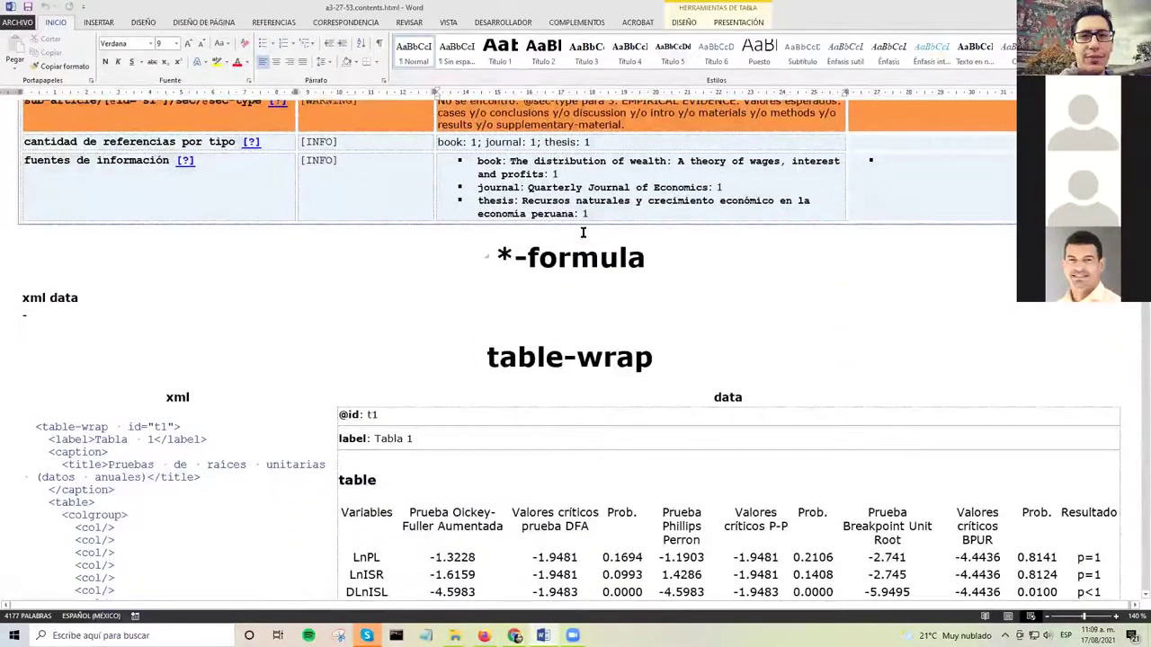
{"action": "scroll", "coordinate": [582, 232], "scroll_direction": "up", "scroll_amount": 2}
{"action": "scroll", "coordinate": [590, 237], "scroll_direction": "down", "scroll_amount": 3}
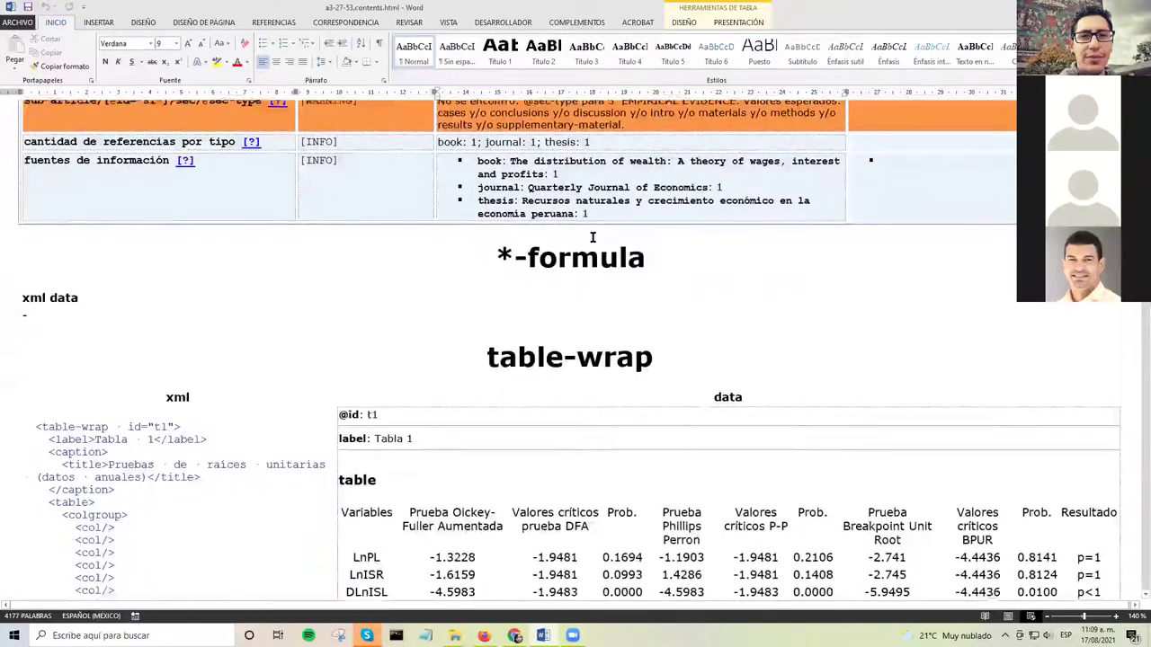
{"action": "scroll", "coordinate": [593, 237], "scroll_direction": "up", "scroll_amount": 1}
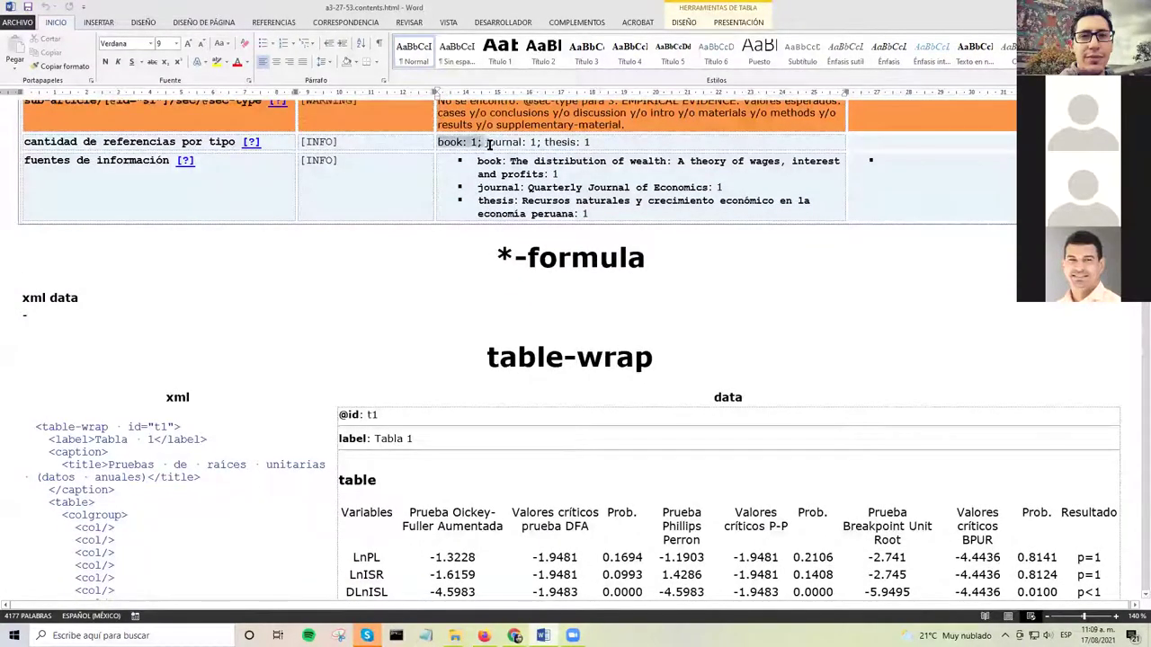
{"action": "left_click_drag", "start_coordinate": [489, 145], "coordinate": [515, 148]}
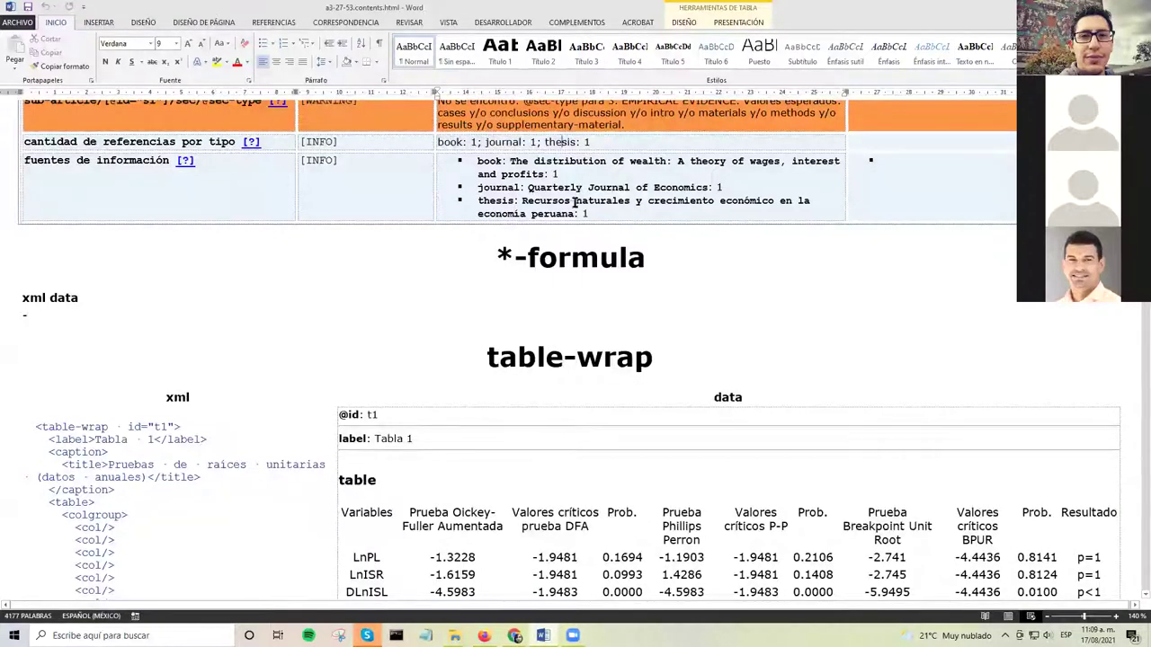
{"action": "scroll", "coordinate": [568, 187], "scroll_direction": "down", "scroll_amount": 1}
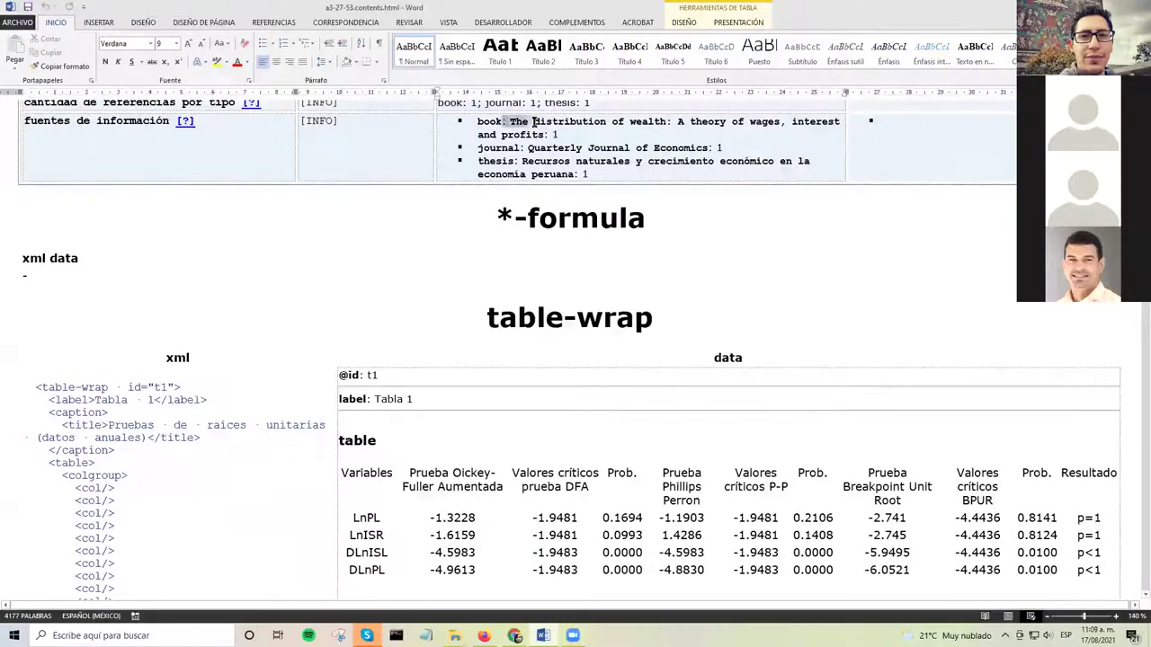
{"action": "left_click_drag", "start_coordinate": [532, 121], "coordinate": [606, 121]}
{"action": "left_click_drag", "start_coordinate": [528, 147], "coordinate": [629, 162]}
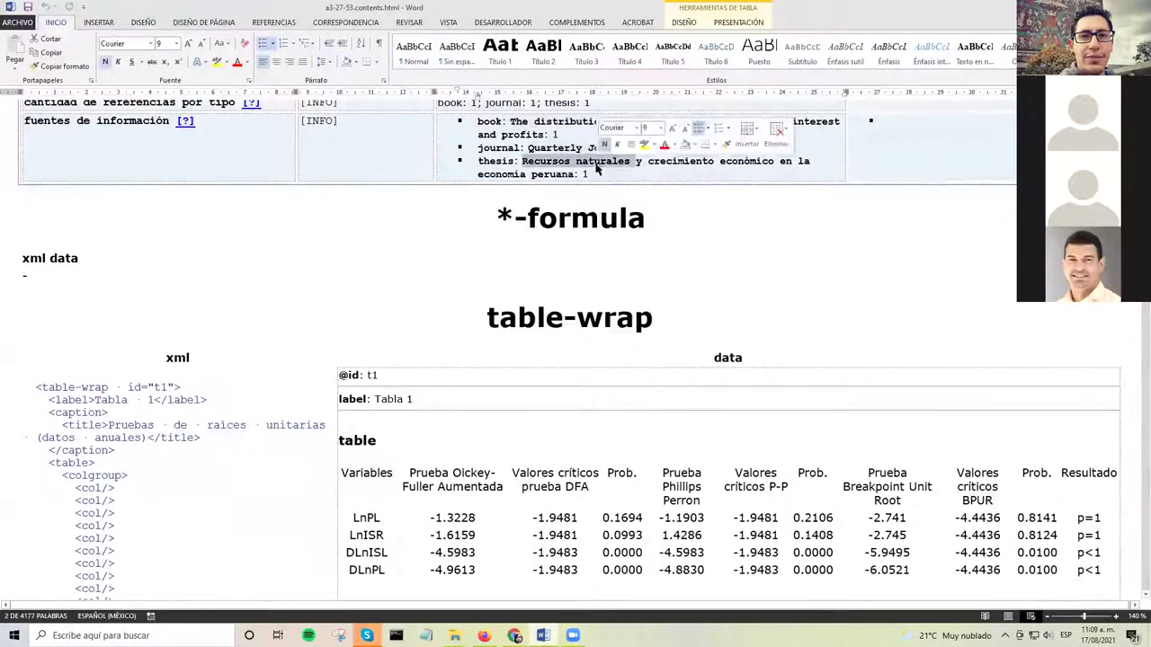
{"action": "left_click", "coordinate": [584, 172]}
{"action": "scroll", "coordinate": [548, 198], "scroll_direction": "down", "scroll_amount": 3}
{"action": "scroll", "coordinate": [529, 212], "scroll_direction": "up", "scroll_amount": 3}
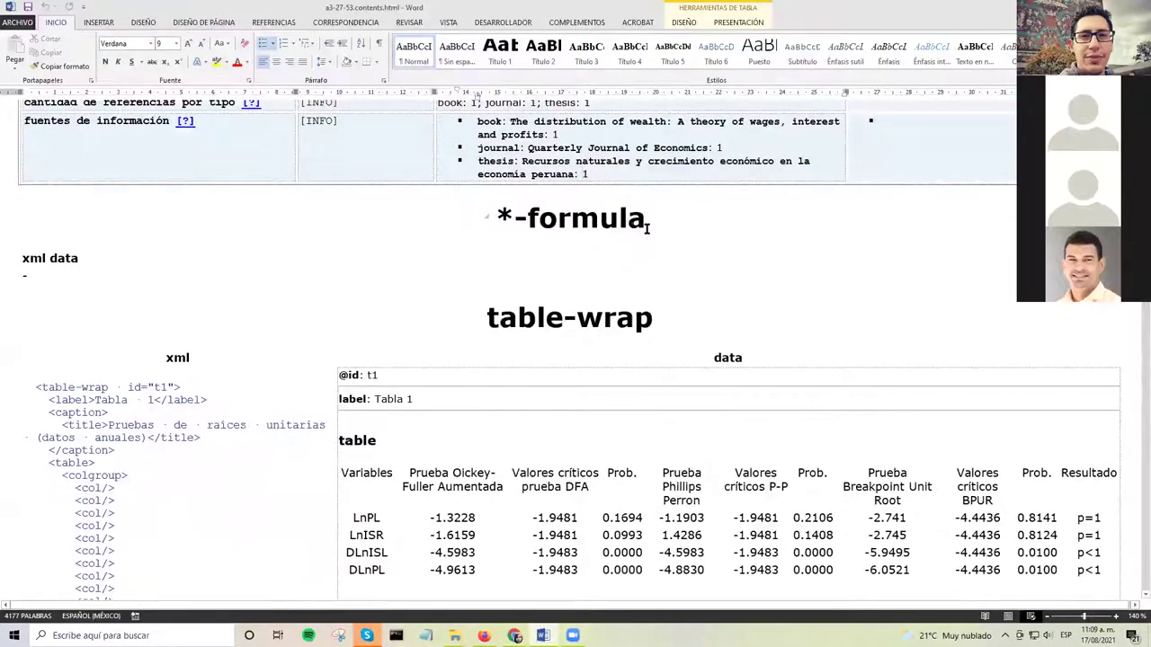
Step: Compare the rendered data of Tabla 1 with its XML in the table-wrap section
{"action": "scroll", "coordinate": [648, 229], "scroll_direction": "down", "scroll_amount": 3}
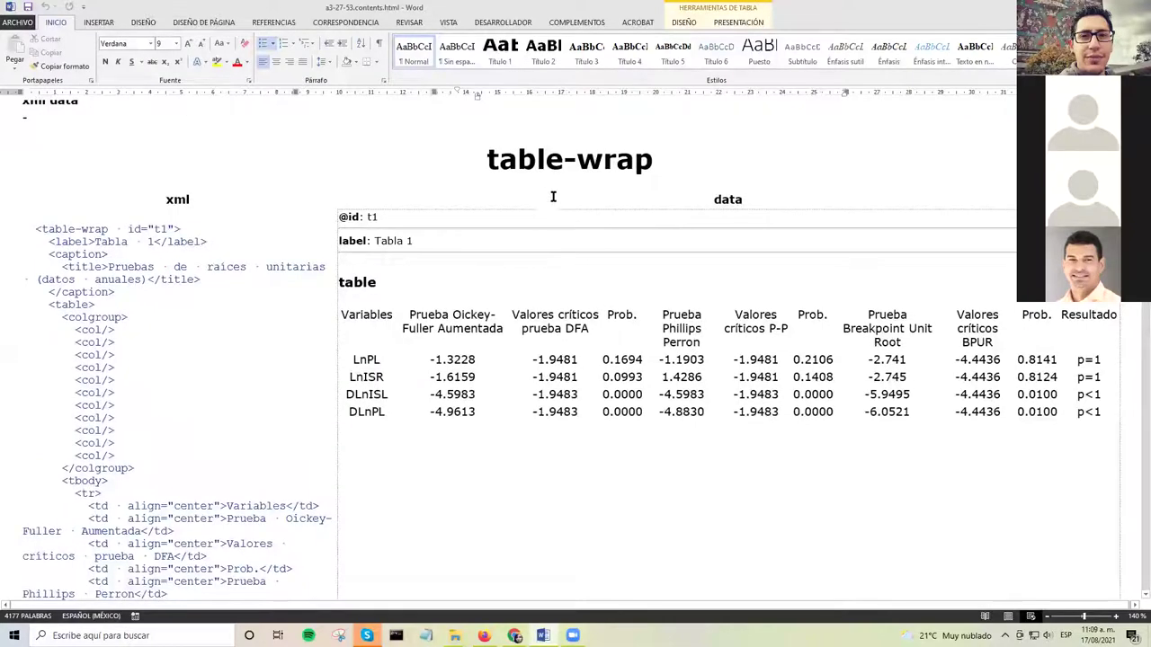
{"action": "scroll", "coordinate": [546, 195], "scroll_direction": "down", "scroll_amount": 1}
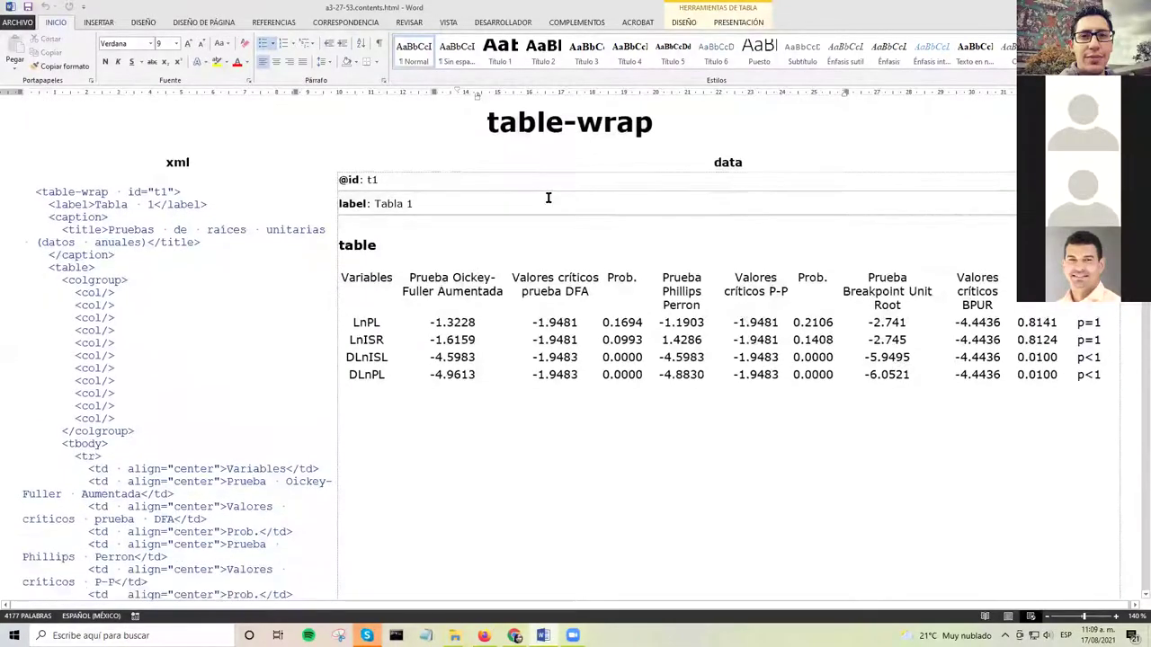
{"action": "scroll", "coordinate": [510, 230], "scroll_direction": "down", "scroll_amount": 2}
{"action": "scroll", "coordinate": [511, 227], "scroll_direction": "up", "scroll_amount": 3}
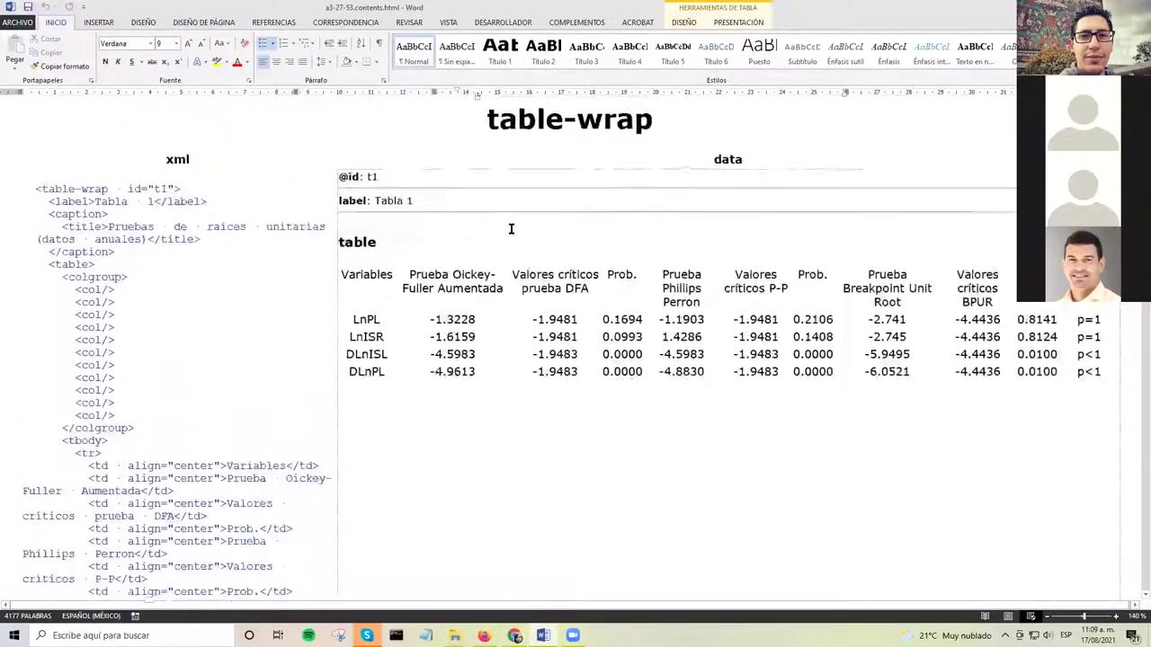
{"action": "scroll", "coordinate": [512, 234], "scroll_direction": "down", "scroll_amount": 2}
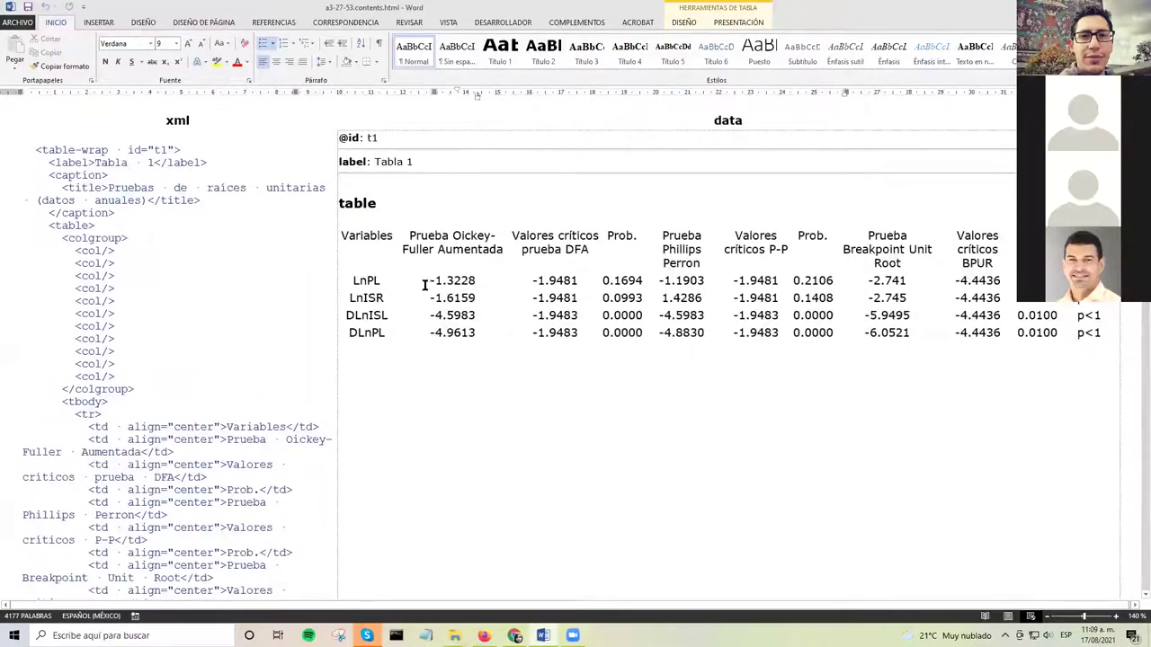
{"action": "scroll", "coordinate": [411, 204], "scroll_direction": "down", "scroll_amount": 2}
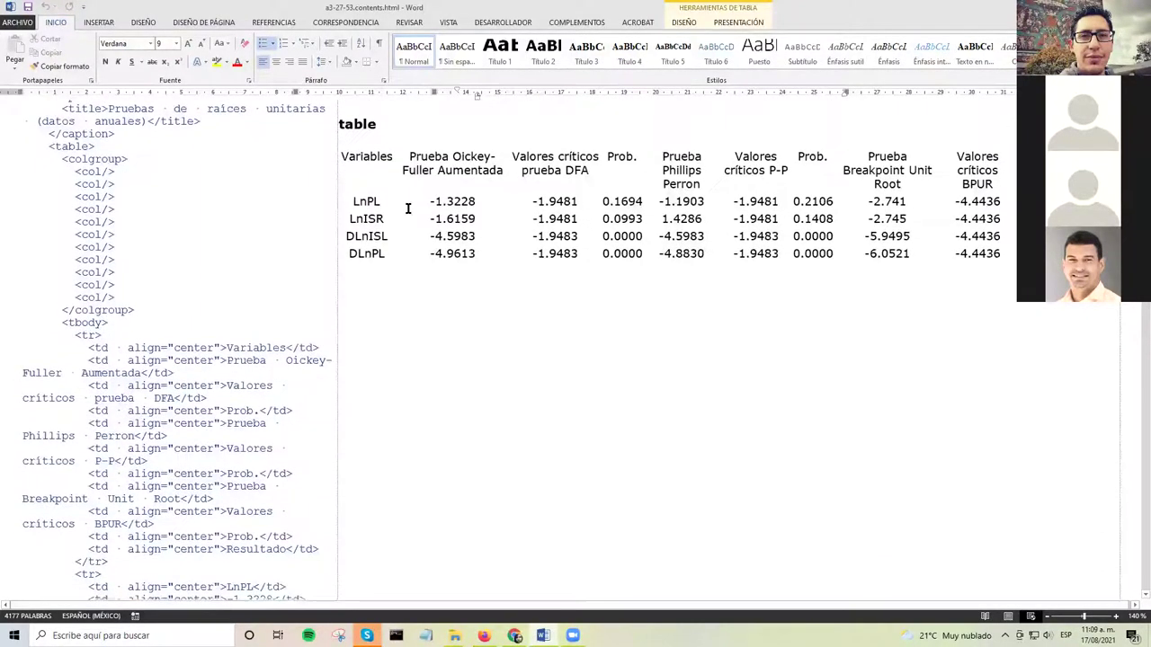
{"action": "scroll", "coordinate": [501, 210], "scroll_direction": "up", "scroll_amount": 2}
{"action": "scroll", "coordinate": [541, 208], "scroll_direction": "down", "scroll_amount": 5}
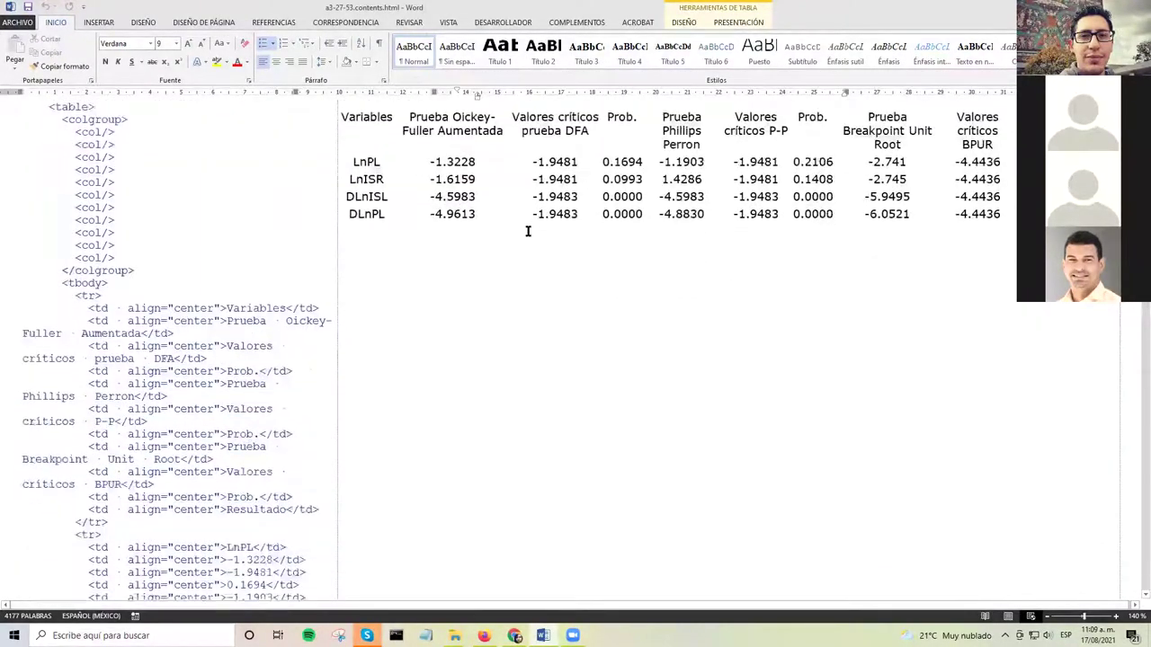
{"action": "scroll", "coordinate": [179, 239], "scroll_direction": "up", "scroll_amount": 3}
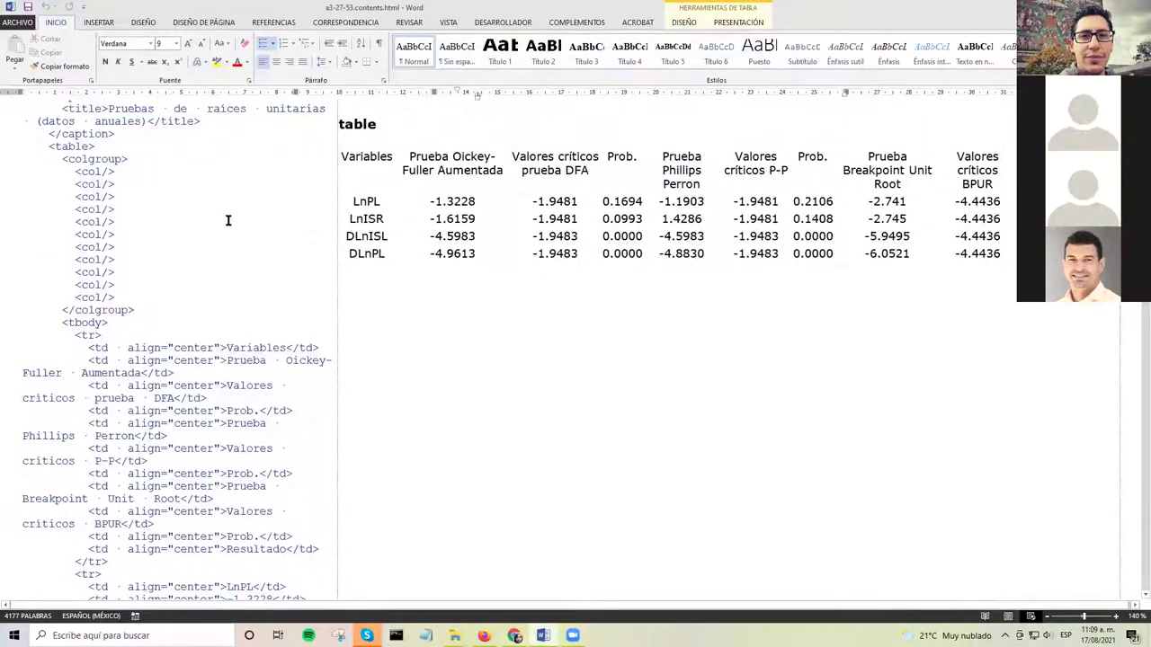
Step: Inspect the XML row and cell tags of Tabla 1, and look over the table-wrap data of Tabla 2
{"action": "scroll", "coordinate": [228, 220], "scroll_direction": "down", "scroll_amount": 5}
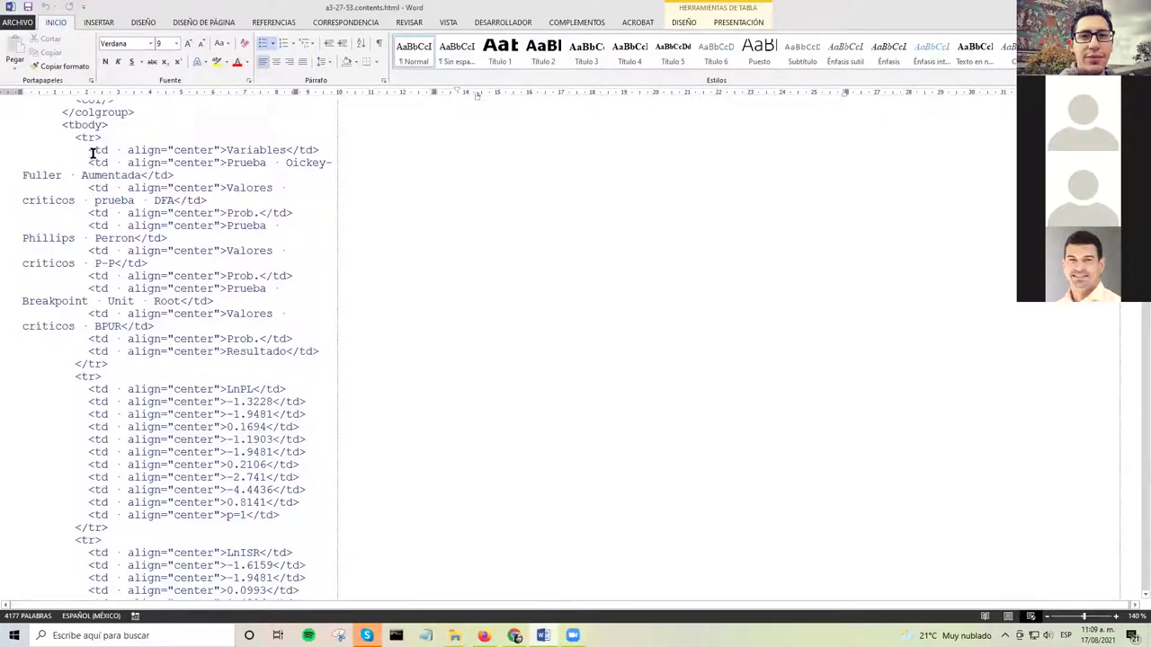
{"action": "left_click_drag", "start_coordinate": [93, 153], "coordinate": [295, 343]}
{"action": "left_click", "coordinate": [192, 303]}
{"action": "scroll", "coordinate": [186, 219], "scroll_direction": "down", "scroll_amount": 3}
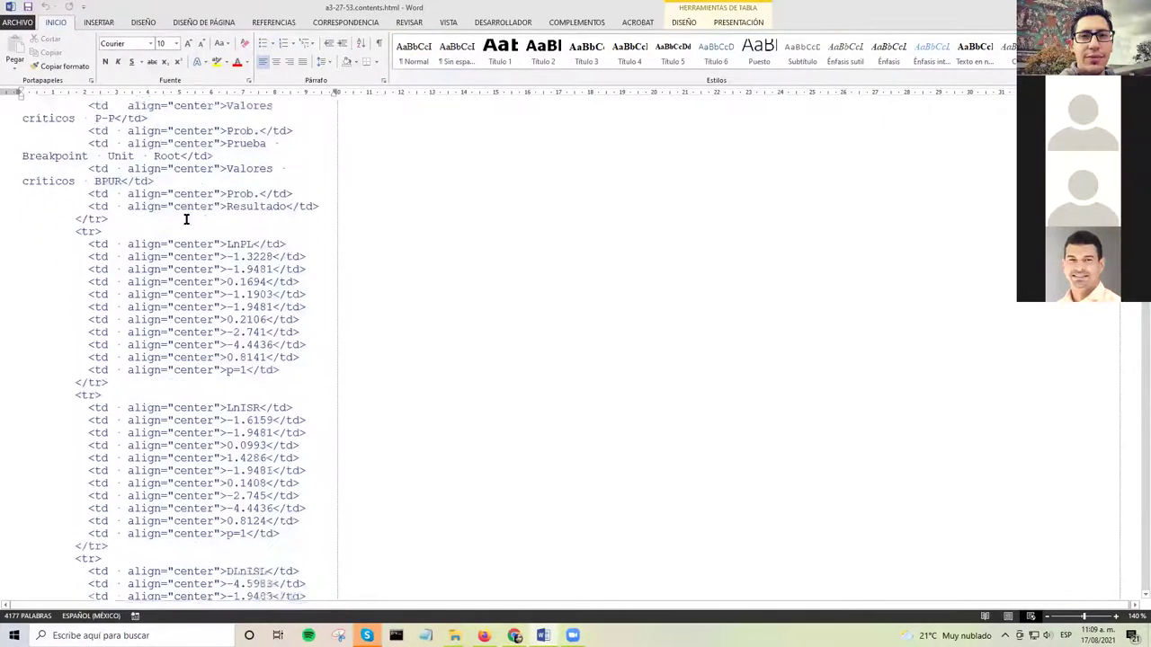
{"action": "scroll", "coordinate": [186, 219], "scroll_direction": "down", "scroll_amount": 20}
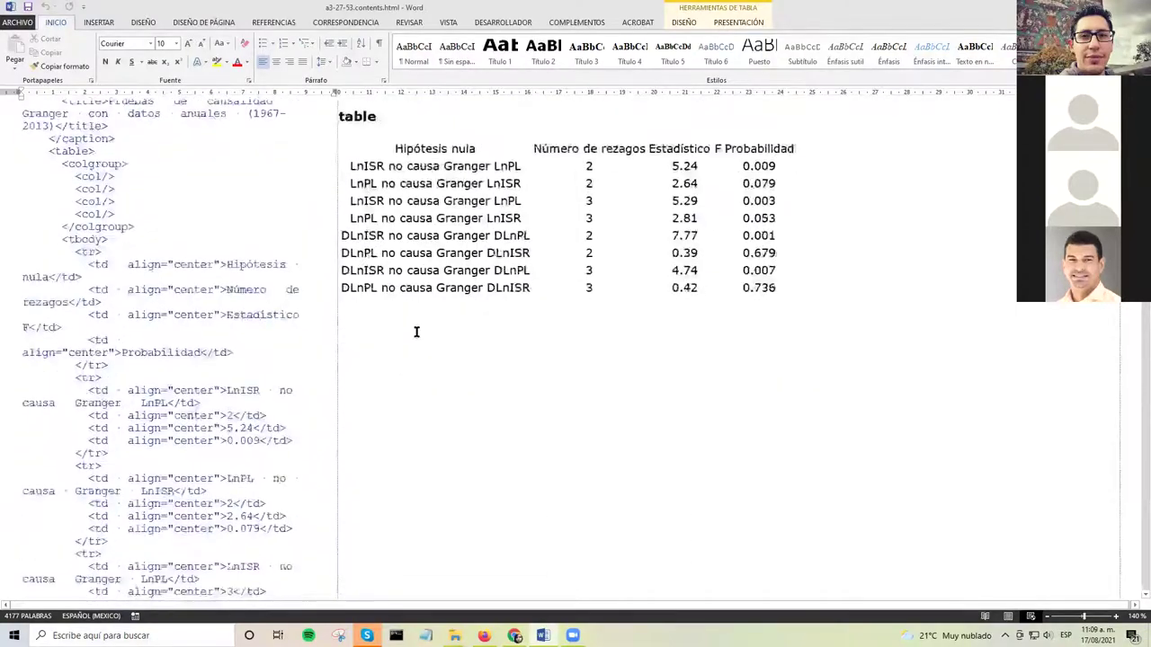
{"action": "scroll", "coordinate": [417, 332], "scroll_direction": "up", "scroll_amount": 2}
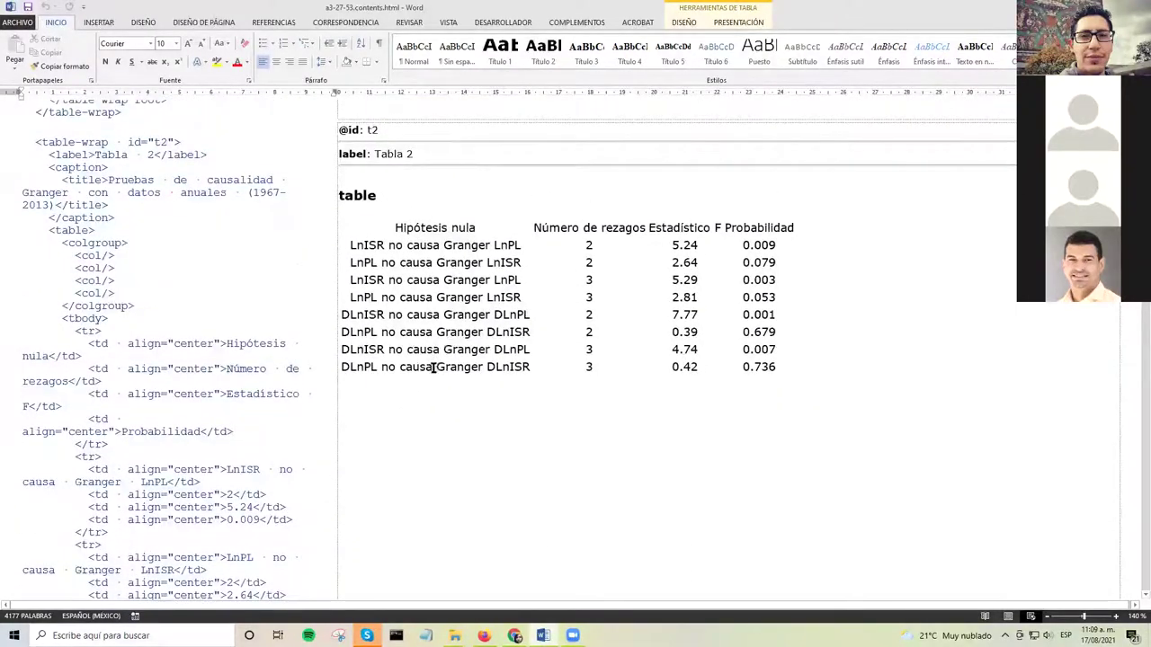
Step: Review the XML code and rendered versions of tables t2, t3 and t4 in the quality control report
{"action": "scroll", "coordinate": [434, 367], "scroll_direction": "down", "scroll_amount": 15}
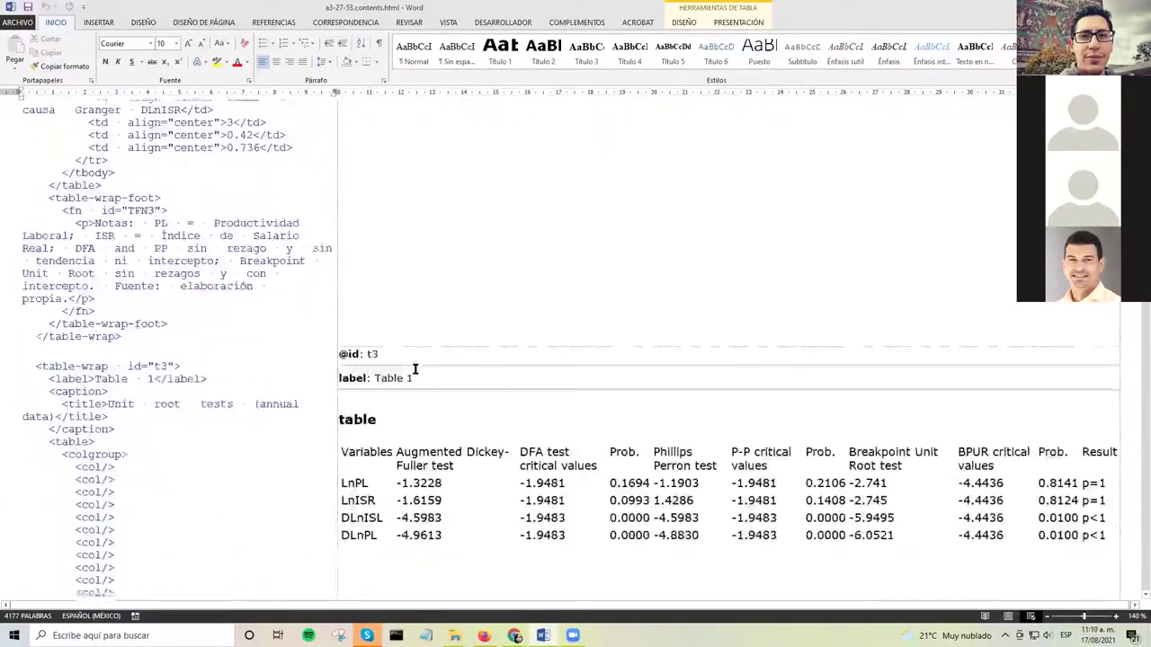
{"action": "scroll", "coordinate": [418, 370], "scroll_direction": "down", "scroll_amount": 12}
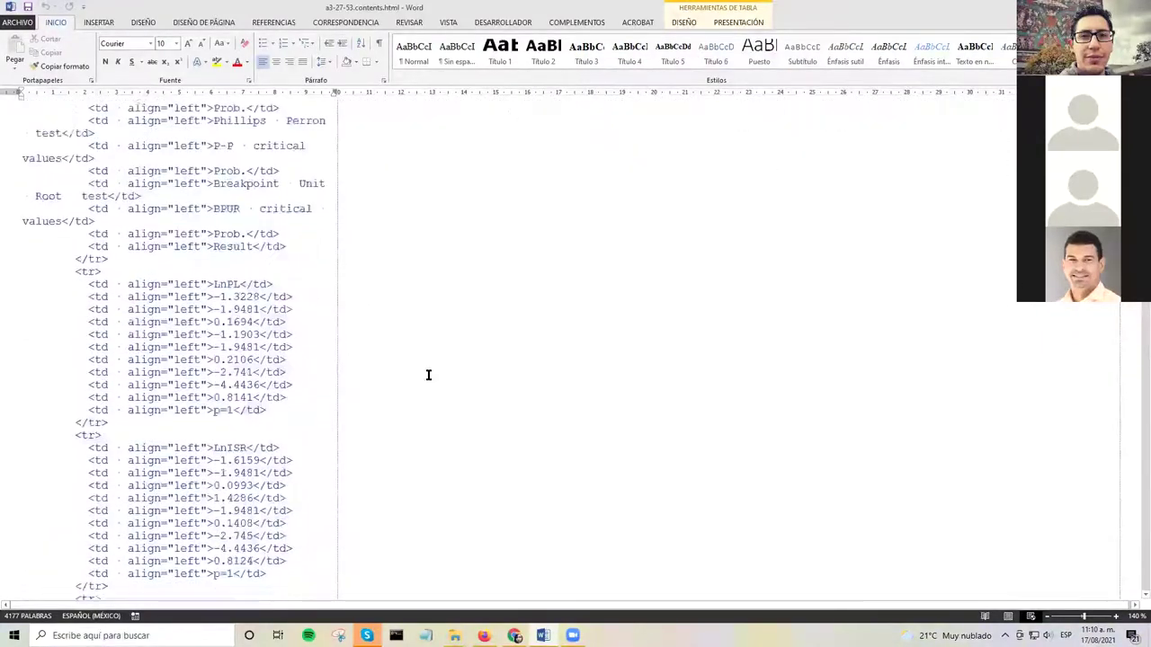
{"action": "scroll", "coordinate": [428, 375], "scroll_direction": "down", "scroll_amount": 12}
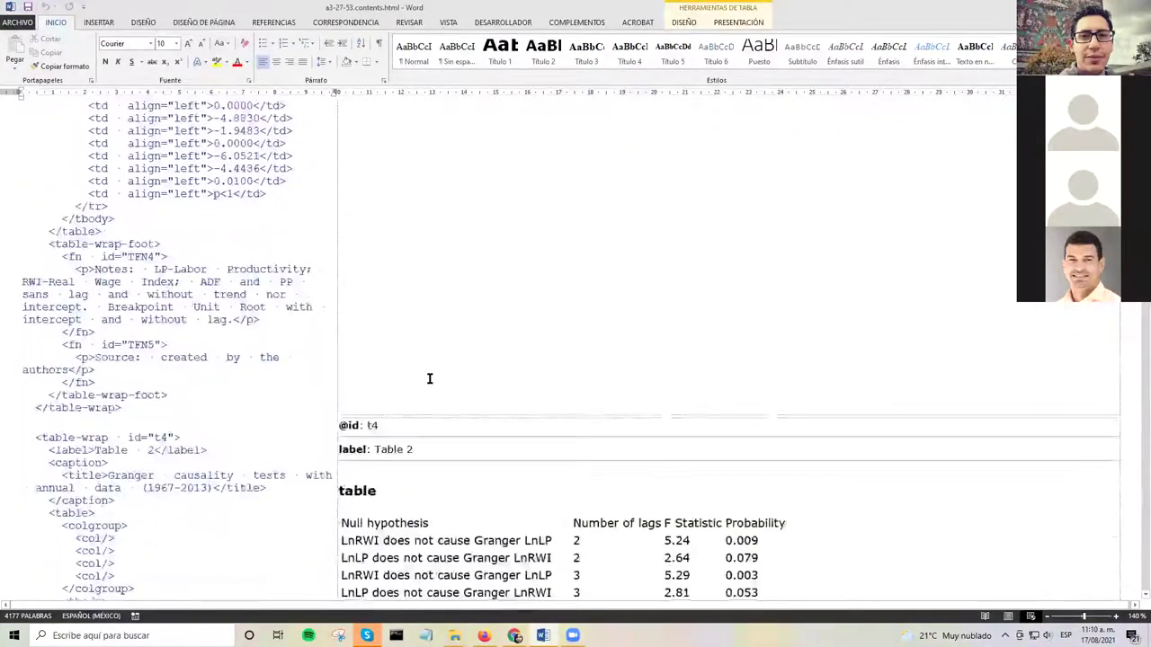
{"action": "scroll", "coordinate": [429, 378], "scroll_direction": "down", "scroll_amount": 4}
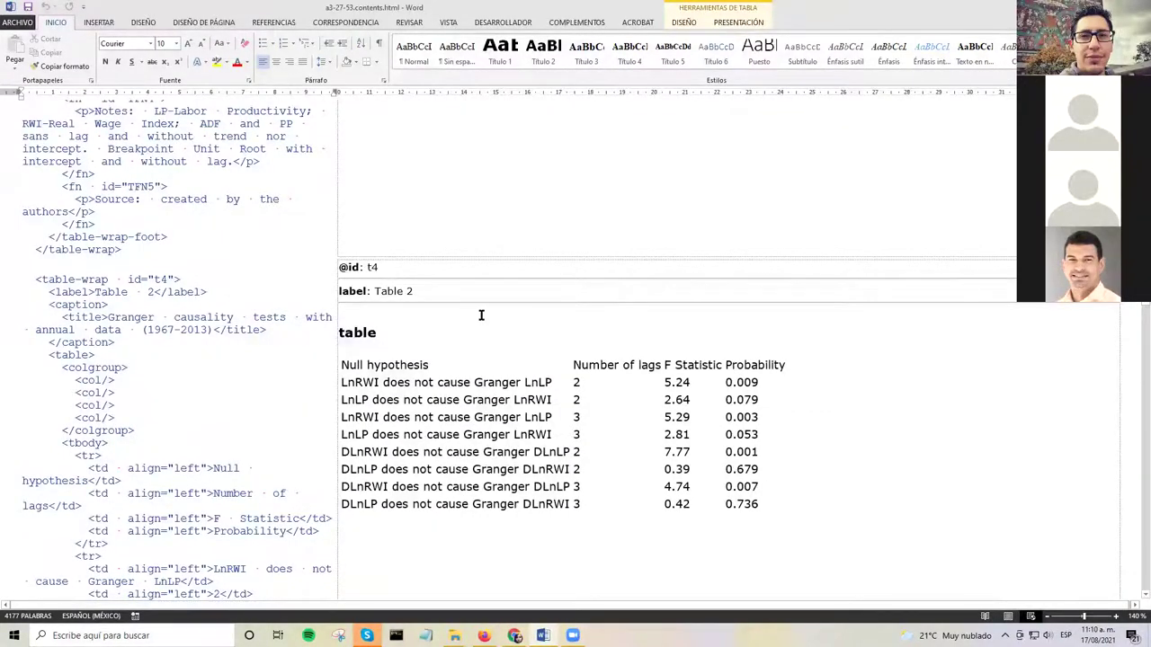
{"action": "scroll", "coordinate": [481, 315], "scroll_direction": "down", "scroll_amount": 3}
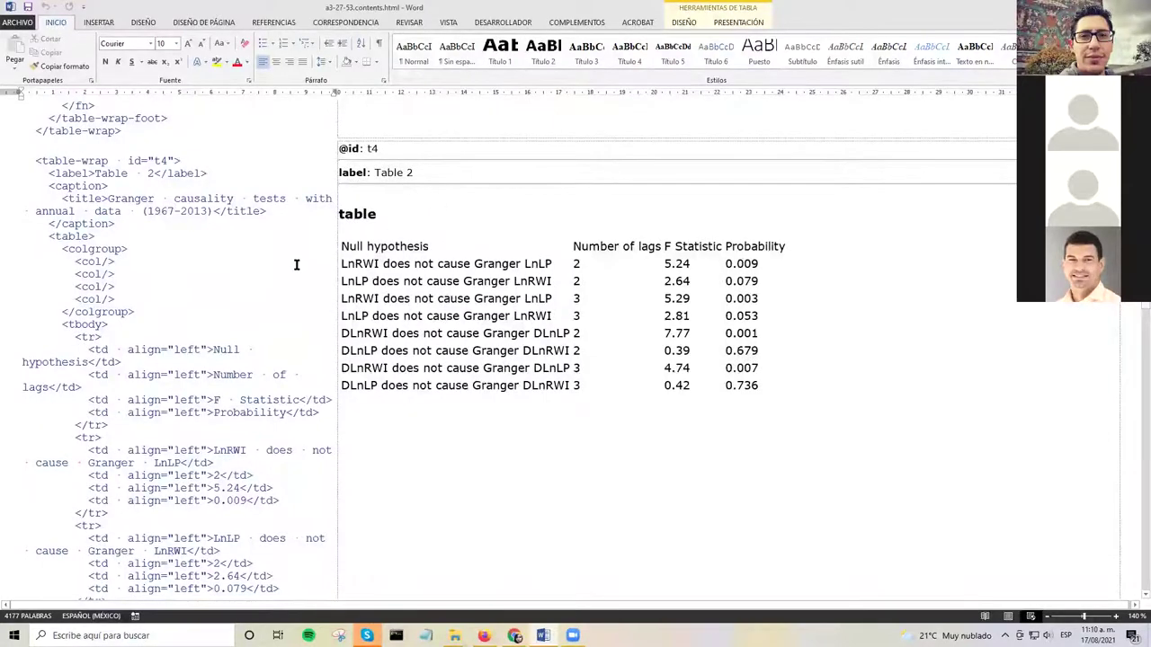
{"action": "scroll", "coordinate": [296, 265], "scroll_direction": "down", "scroll_amount": 3}
{"action": "scroll", "coordinate": [296, 265], "scroll_direction": "up", "scroll_amount": 3}
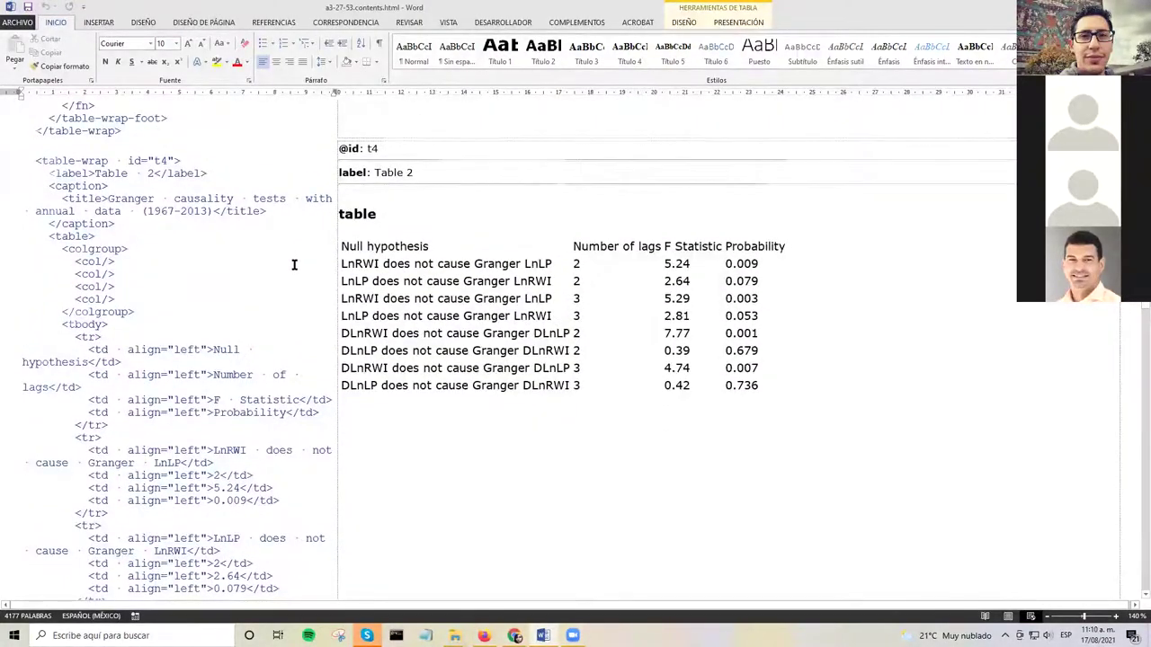
Step: Examine the Images Origin Report, checking the source and package images of each figgrp entry from f1 onward
{"action": "scroll", "coordinate": [294, 265], "scroll_direction": "down", "scroll_amount": 20}
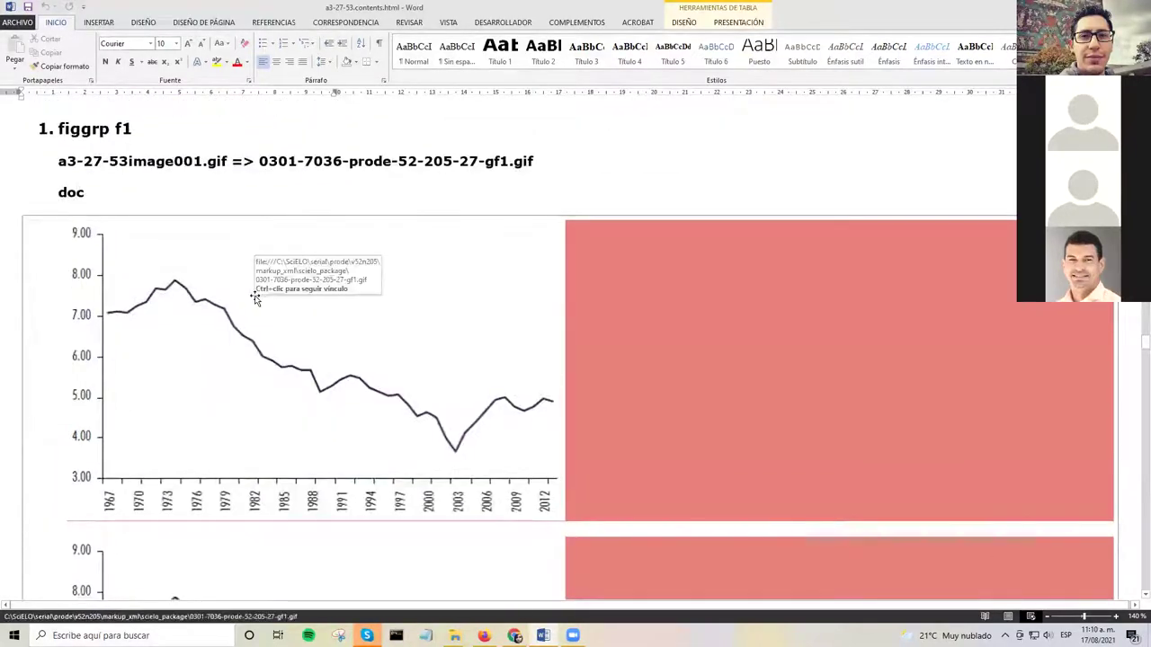
{"action": "left_click", "coordinate": [206, 128]}
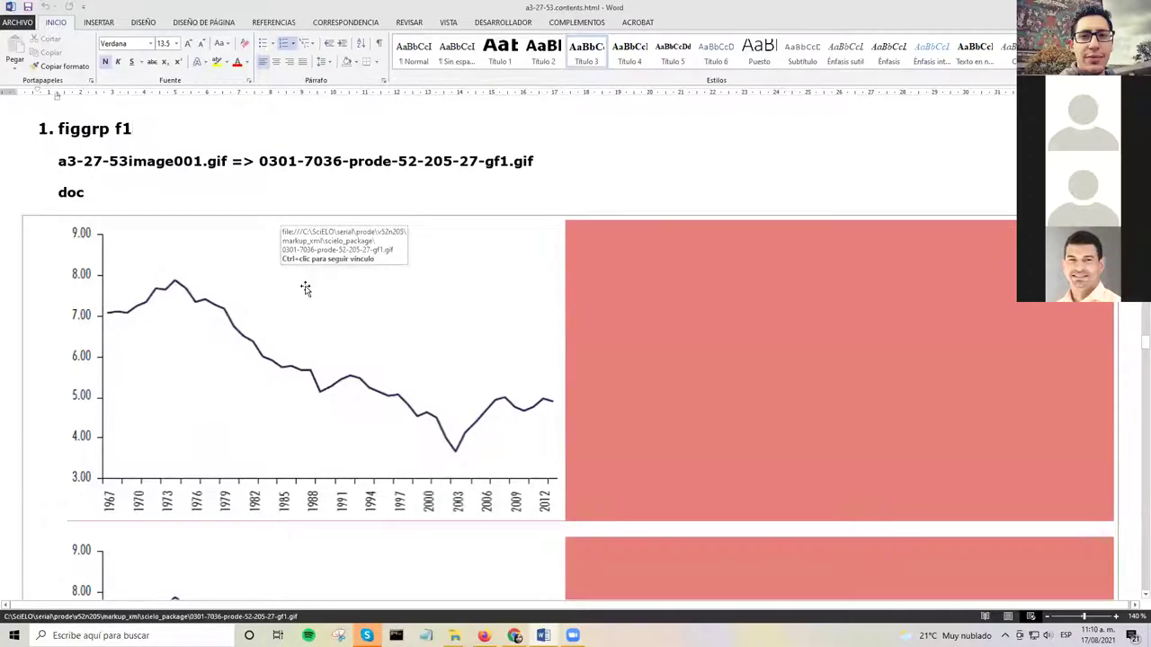
{"action": "scroll", "coordinate": [298, 247], "scroll_direction": "down", "scroll_amount": 8}
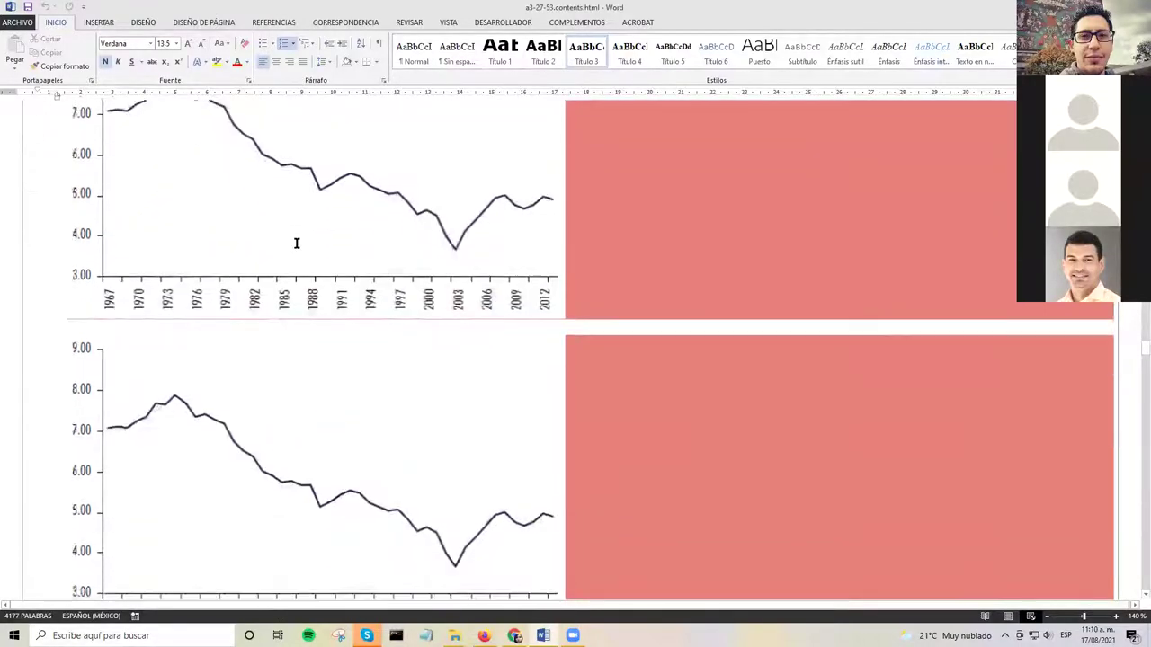
{"action": "scroll", "coordinate": [298, 246], "scroll_direction": "down", "scroll_amount": 8}
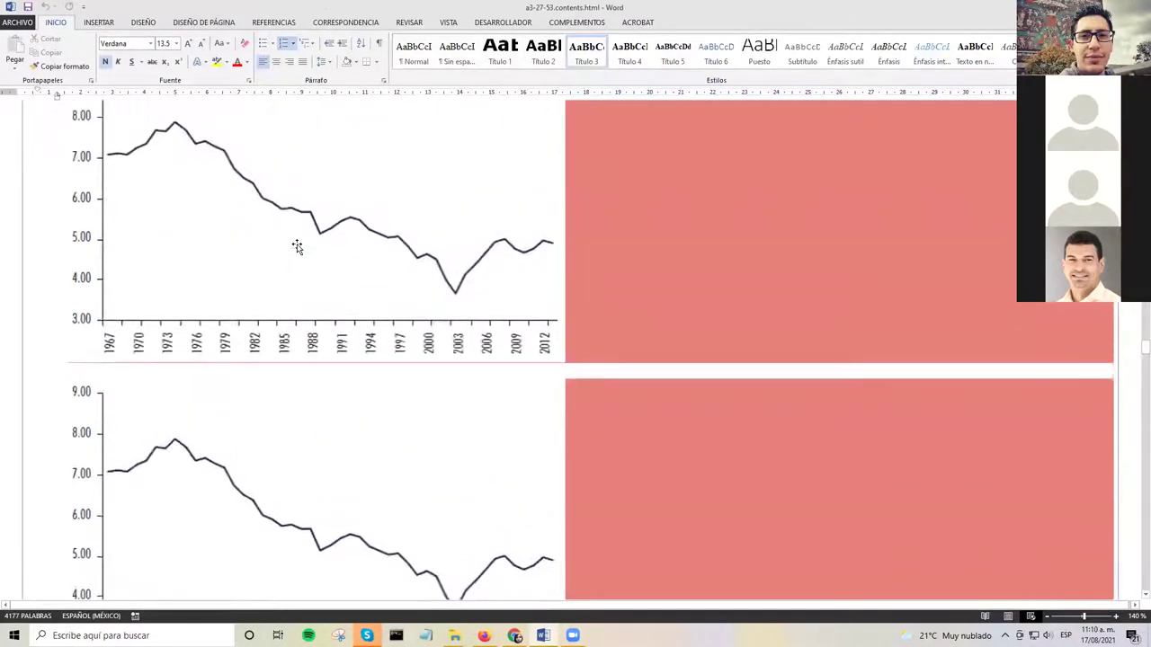
{"action": "scroll", "coordinate": [297, 246], "scroll_direction": "up", "scroll_amount": 2}
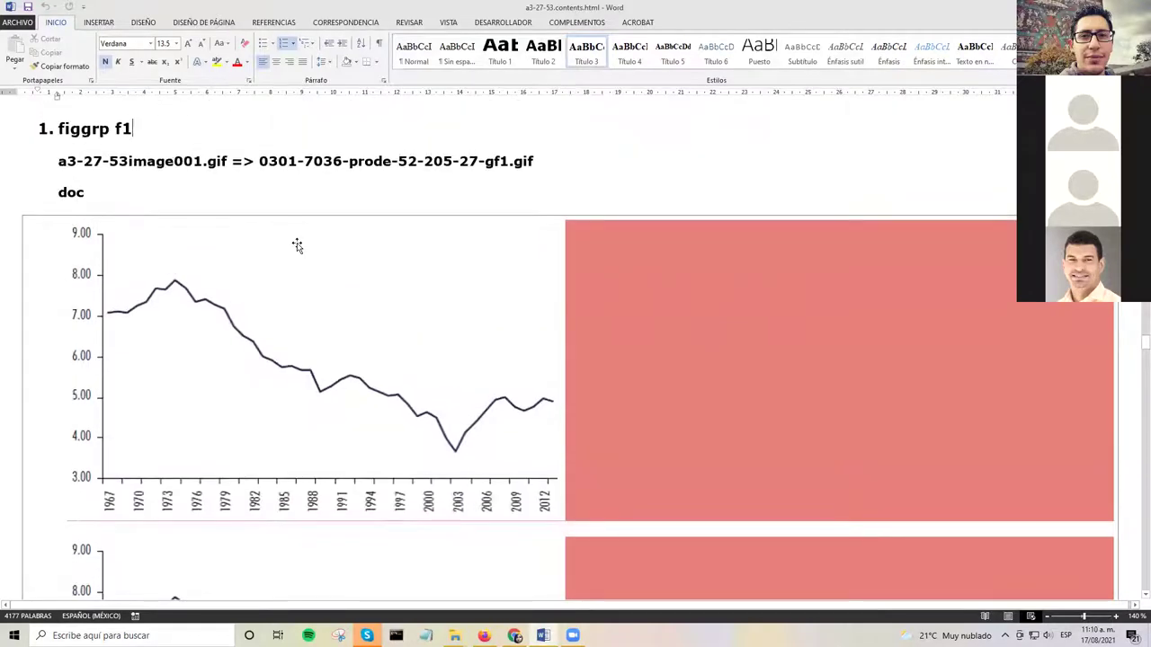
{"action": "scroll", "coordinate": [290, 254], "scroll_direction": "down", "scroll_amount": 4}
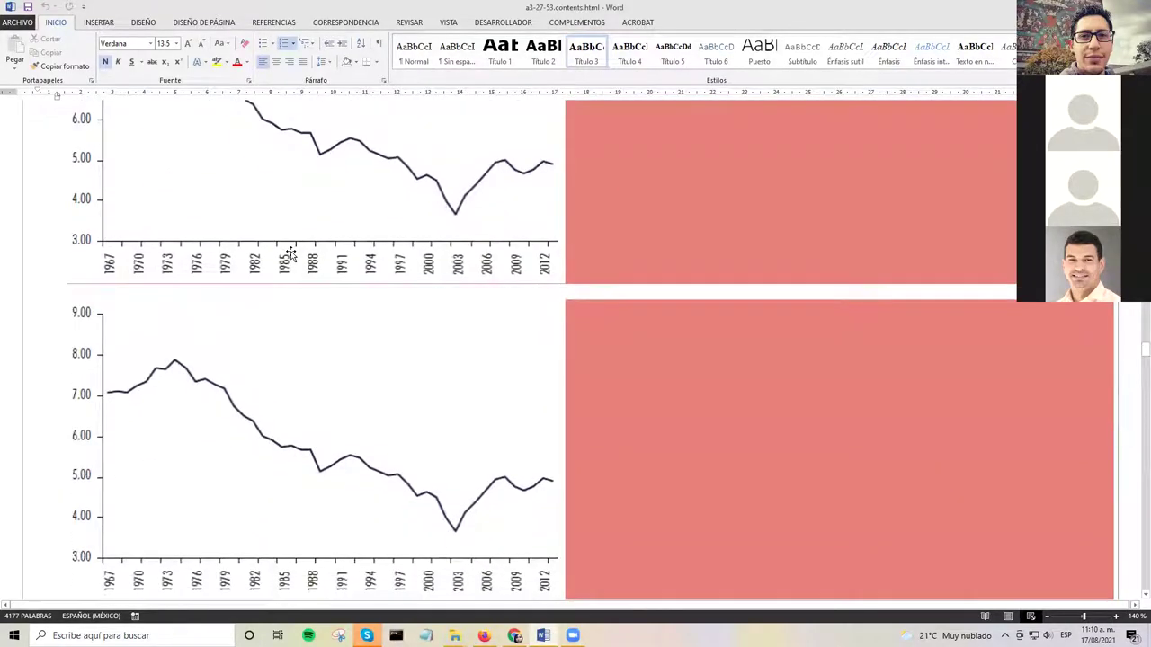
{"action": "scroll", "coordinate": [291, 255], "scroll_direction": "up", "scroll_amount": 3}
{"action": "scroll", "coordinate": [290, 254], "scroll_direction": "up", "scroll_amount": 3}
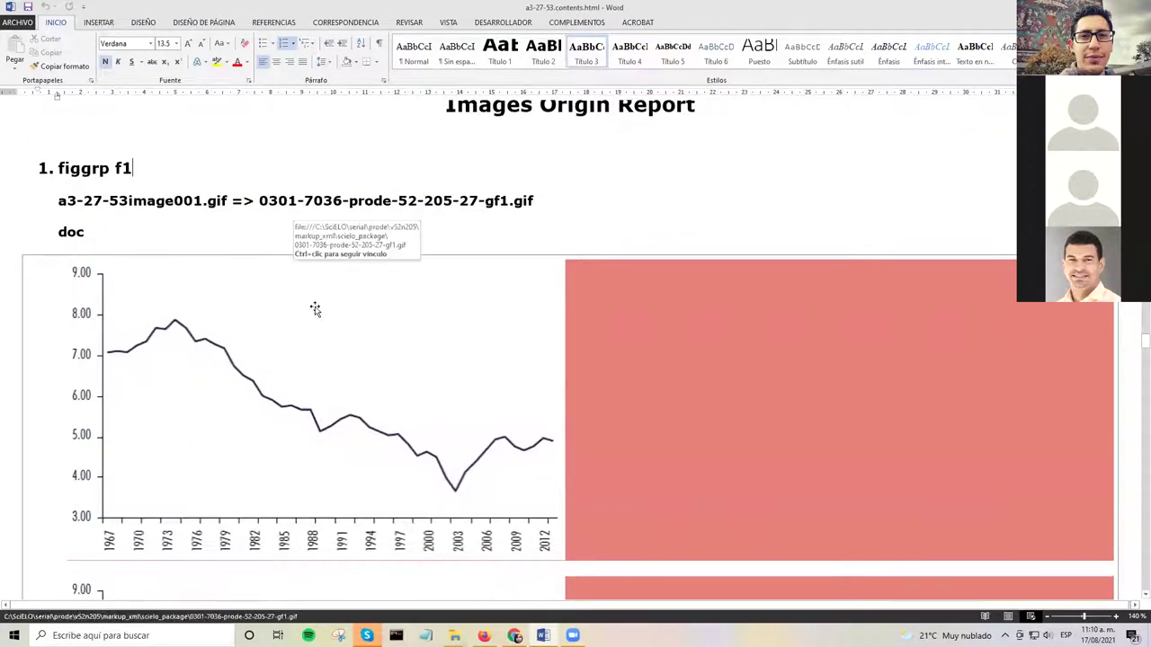
{"action": "scroll", "coordinate": [294, 328], "scroll_direction": "down", "scroll_amount": 8}
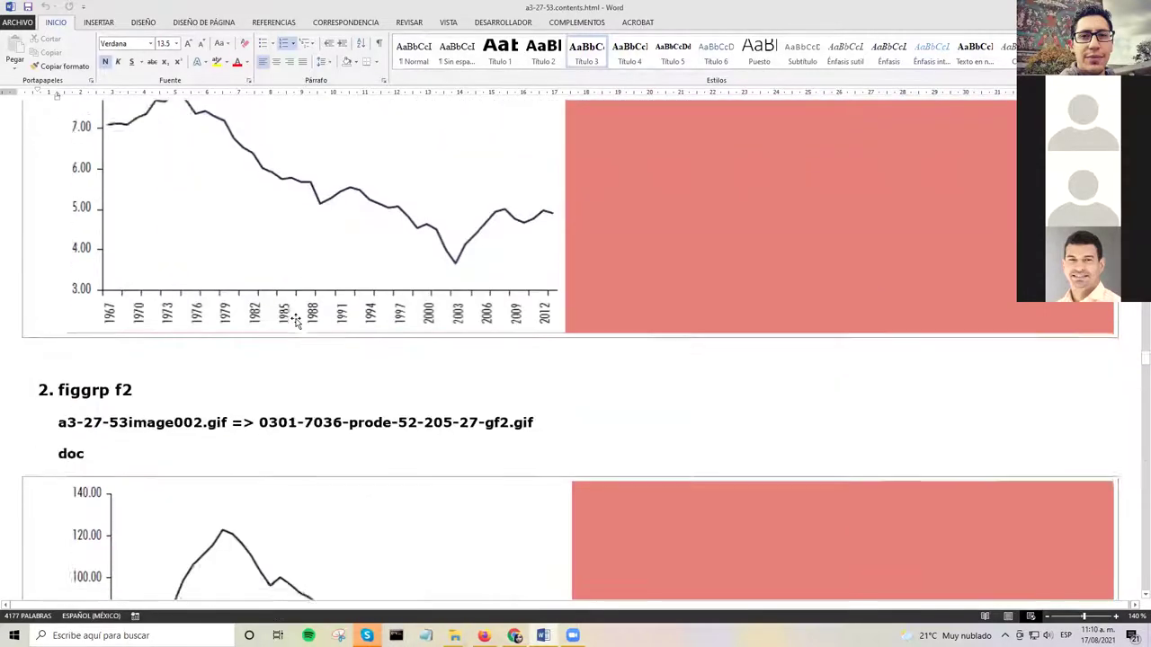
{"action": "scroll", "coordinate": [290, 303], "scroll_direction": "down", "scroll_amount": 3}
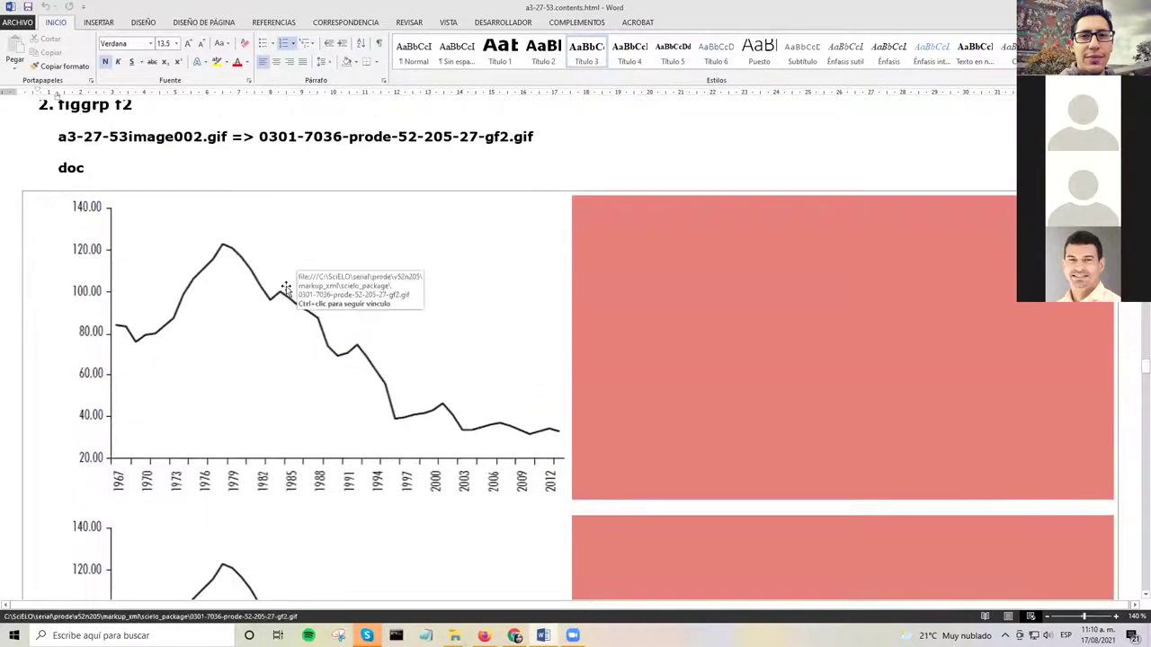
{"action": "scroll", "coordinate": [287, 288], "scroll_direction": "up", "scroll_amount": 2}
{"action": "scroll", "coordinate": [286, 288], "scroll_direction": "down", "scroll_amount": 4}
{"action": "scroll", "coordinate": [286, 288], "scroll_direction": "down", "scroll_amount": 12}
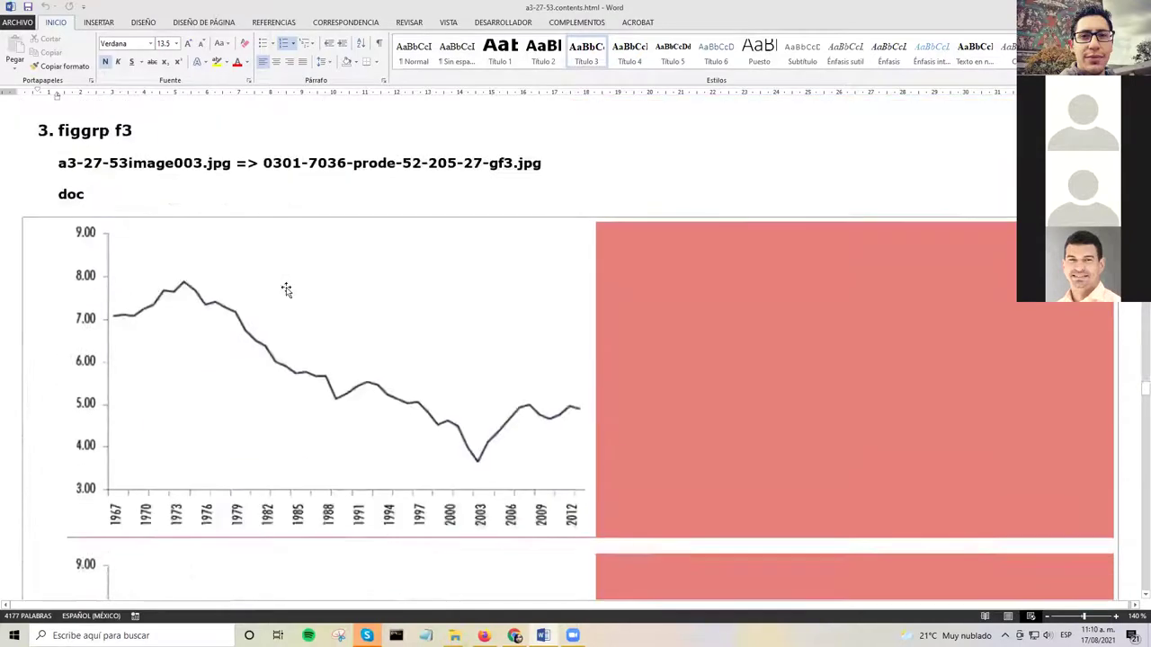
{"action": "scroll", "coordinate": [286, 288], "scroll_direction": "down", "scroll_amount": 15}
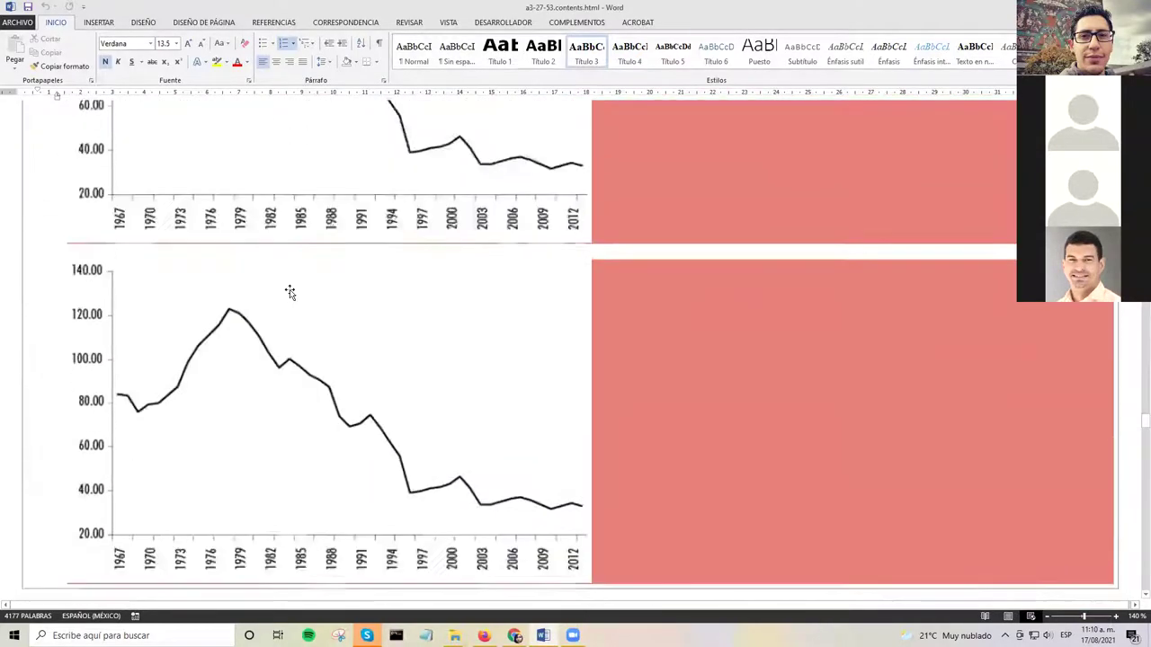
Step: Review the article/body section lists and table markup, along with the footnotes of the article and sub-article in article/back
{"action": "scroll", "coordinate": [292, 293], "scroll_direction": "up", "scroll_amount": 2}
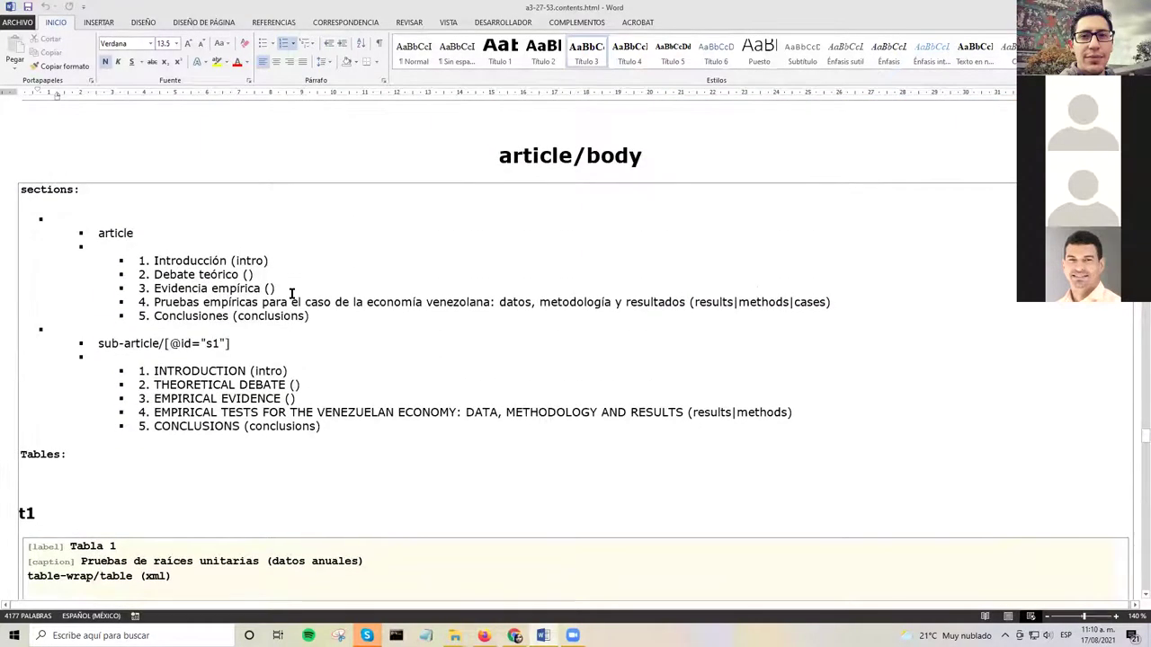
{"action": "scroll", "coordinate": [320, 270], "scroll_direction": "down", "scroll_amount": 1}
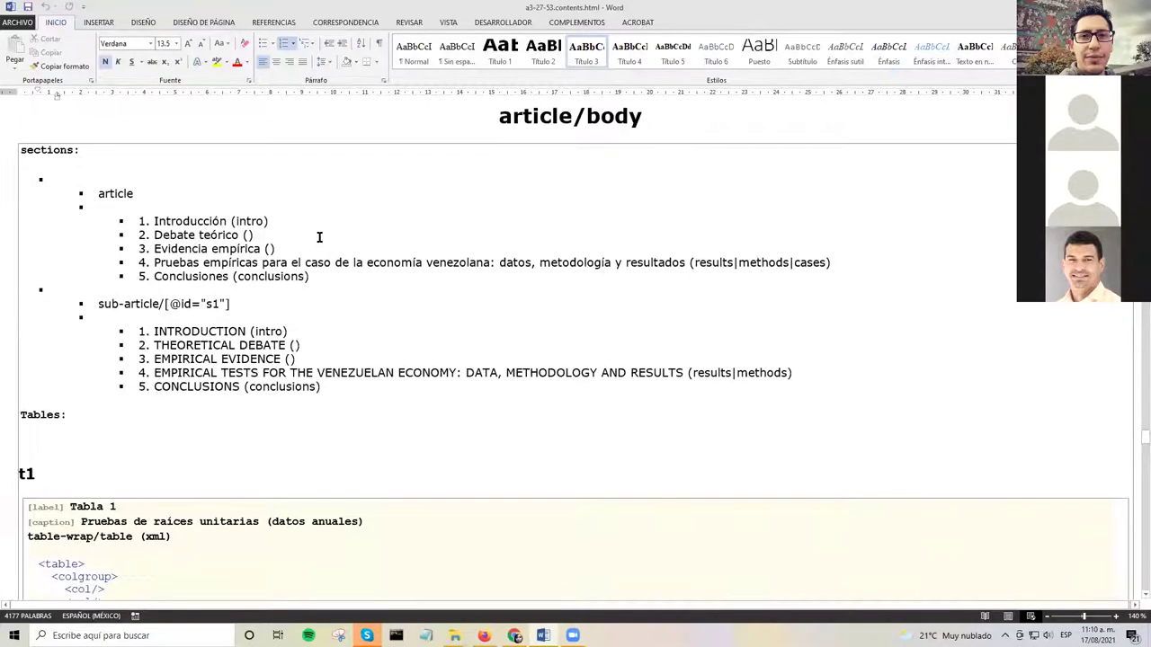
{"action": "scroll", "coordinate": [315, 227], "scroll_direction": "down", "scroll_amount": 1}
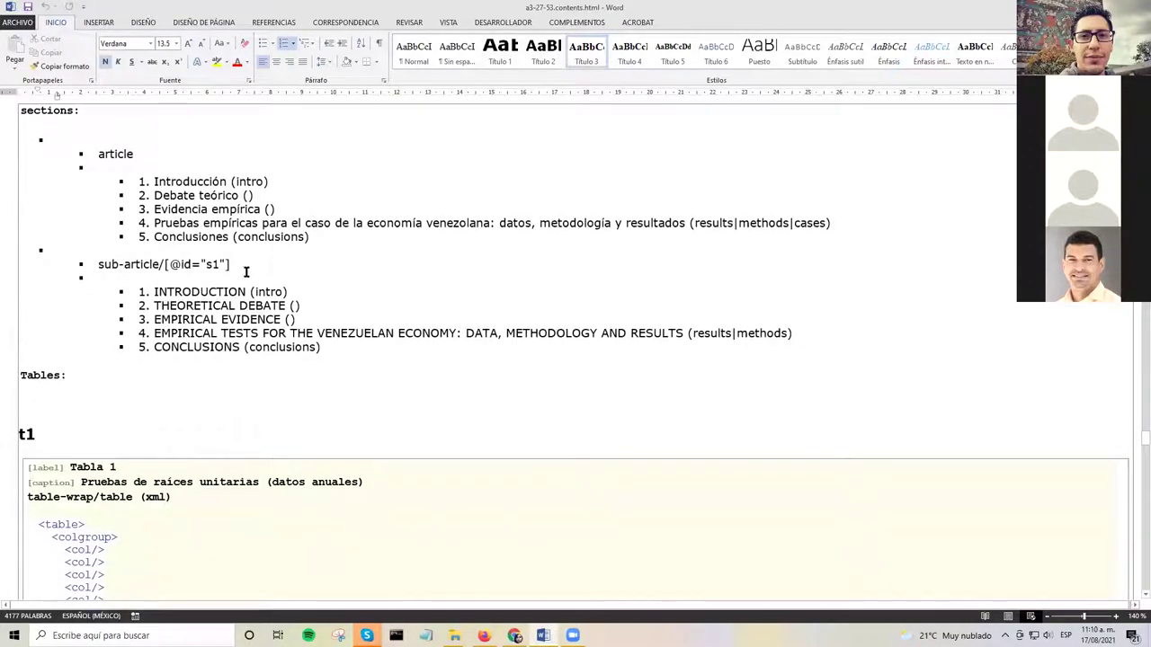
{"action": "scroll", "coordinate": [286, 270], "scroll_direction": "down", "scroll_amount": 2}
{"action": "scroll", "coordinate": [269, 297], "scroll_direction": "up", "scroll_amount": 2}
{"action": "scroll", "coordinate": [189, 281], "scroll_direction": "down", "scroll_amount": 10}
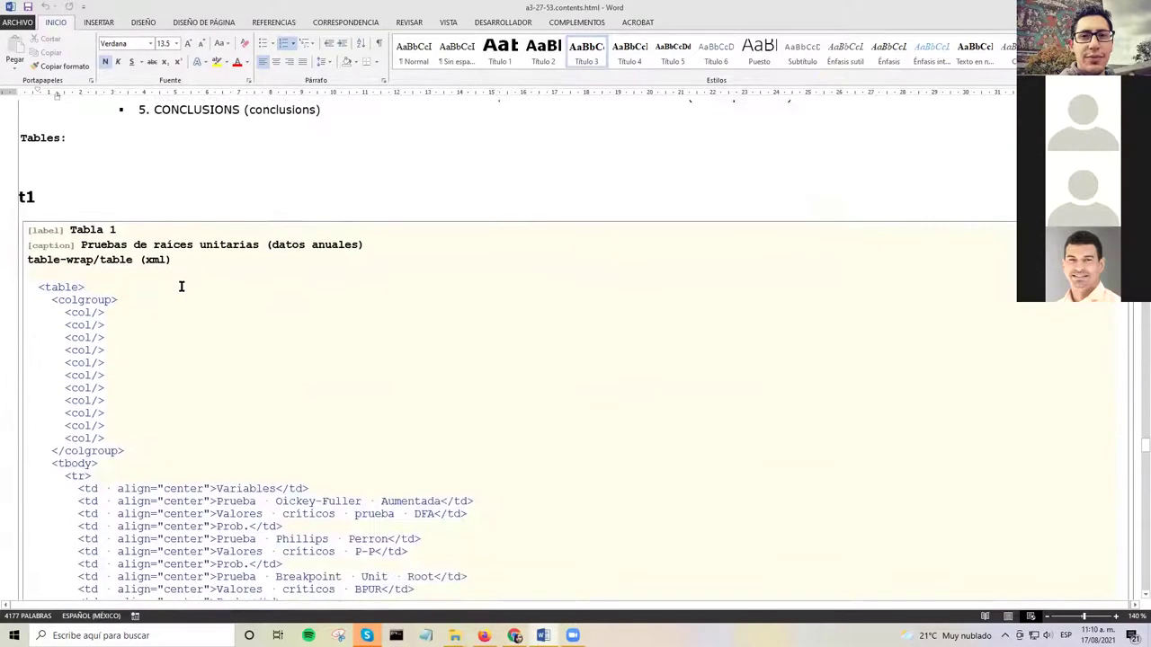
{"action": "scroll", "coordinate": [196, 294], "scroll_direction": "down", "scroll_amount": 20}
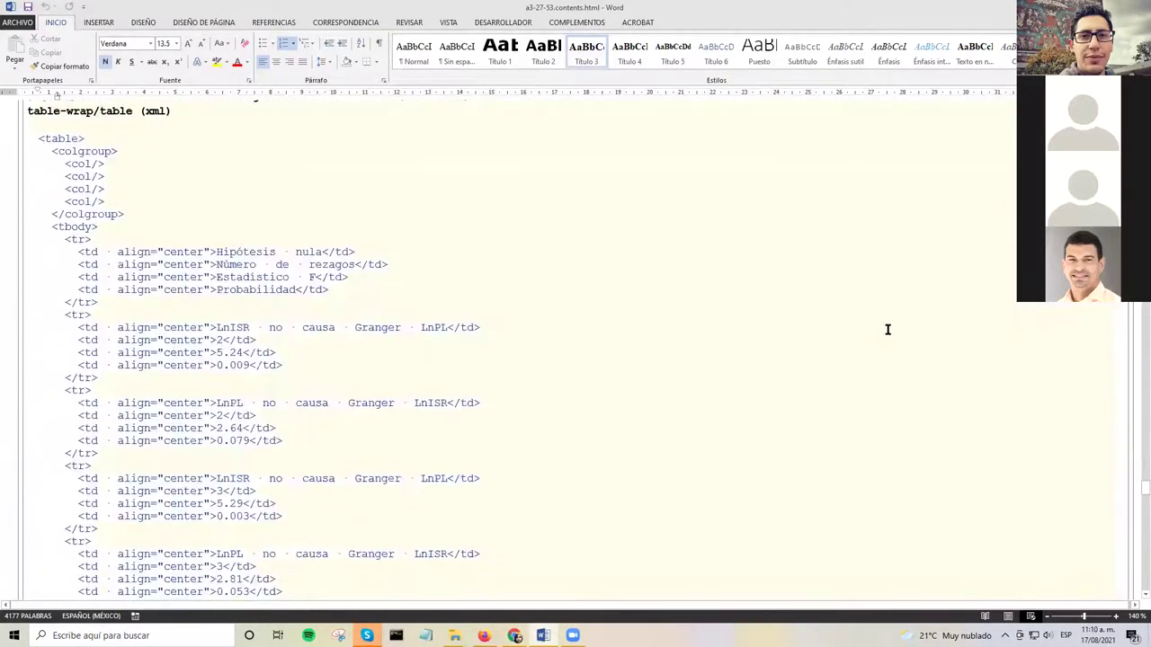
{"action": "scroll", "coordinate": [799, 320], "scroll_direction": "down", "scroll_amount": 20}
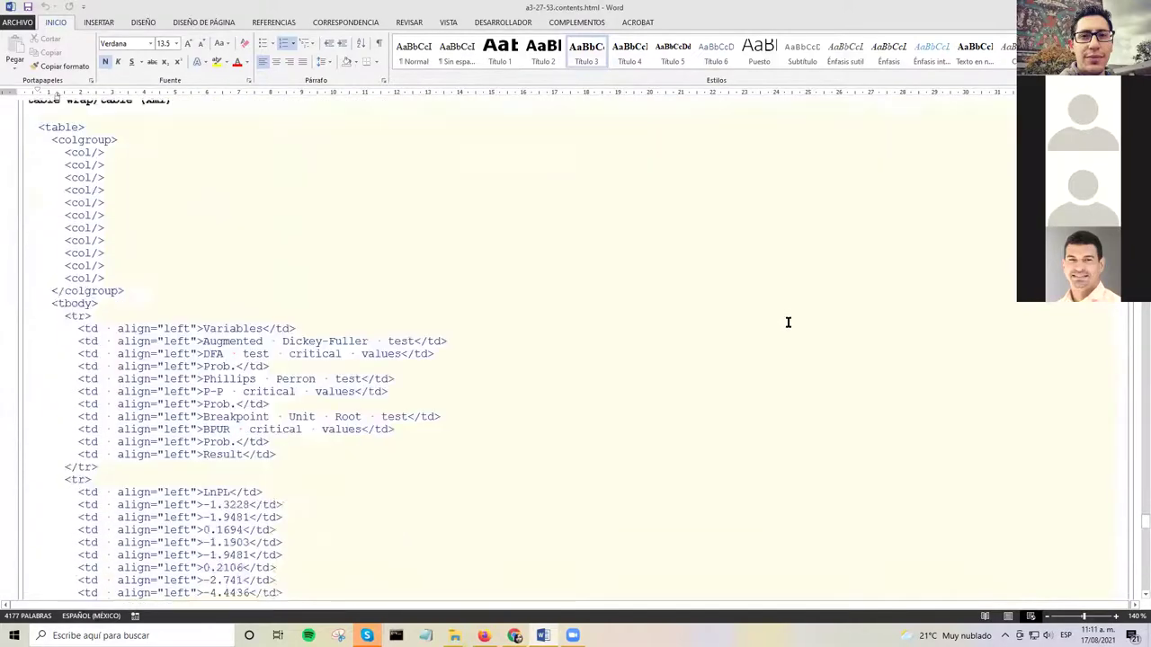
{"action": "scroll", "coordinate": [789, 312], "scroll_direction": "down", "scroll_amount": 20}
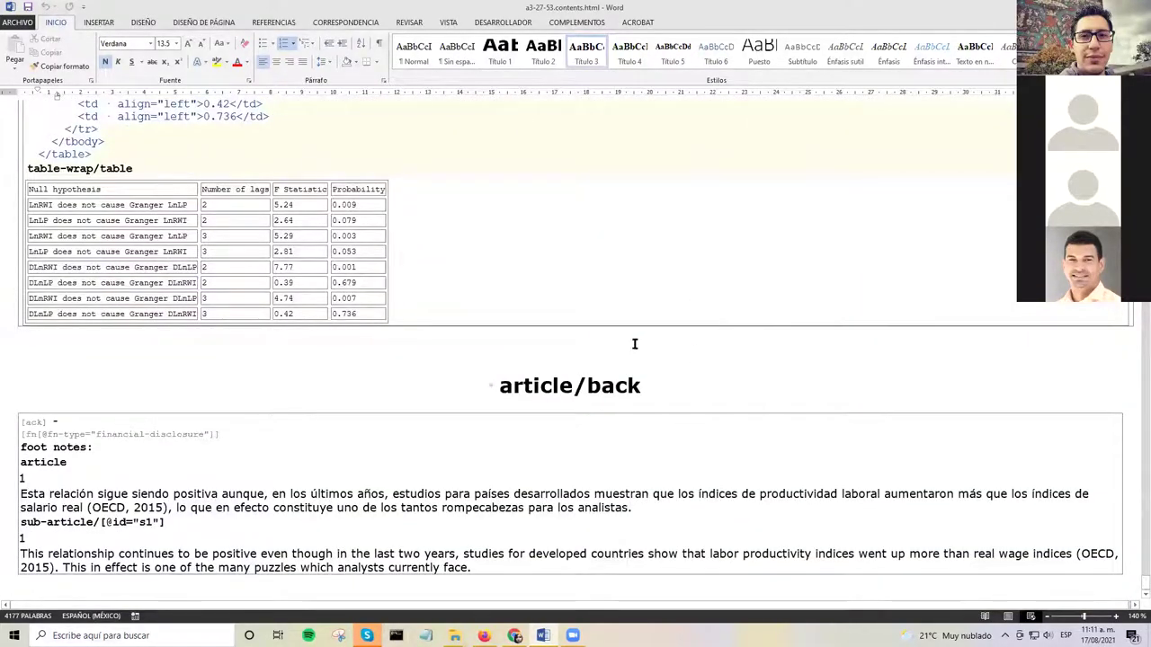
{"action": "double_click", "coordinate": [183, 456]}
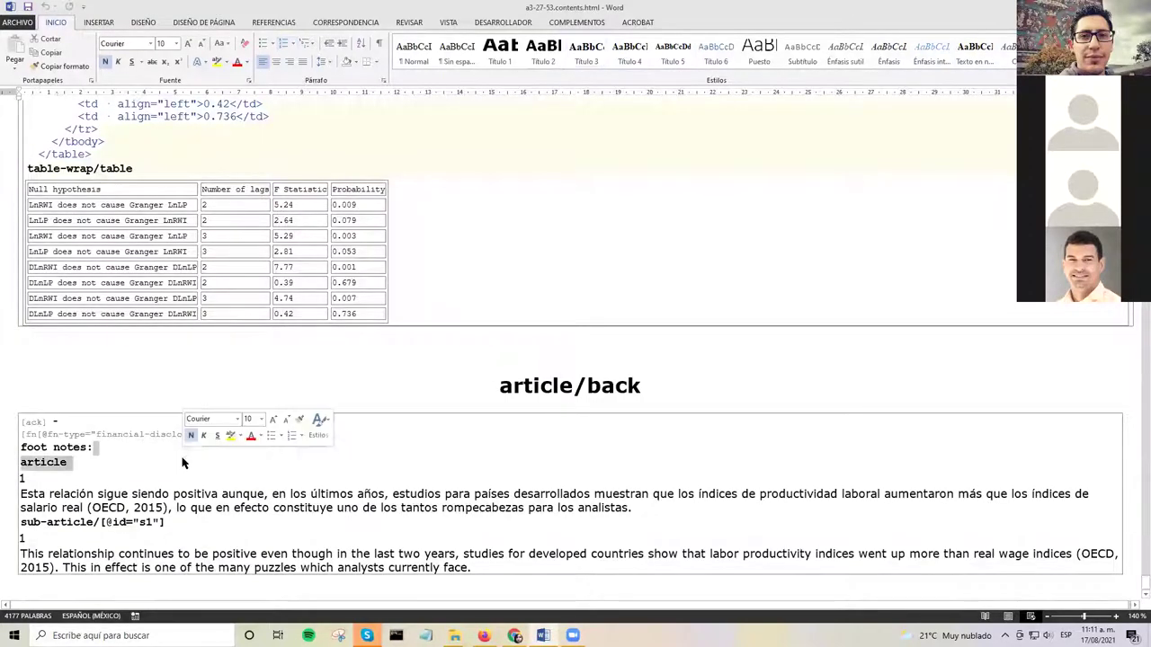
{"action": "left_click", "coordinate": [126, 450]}
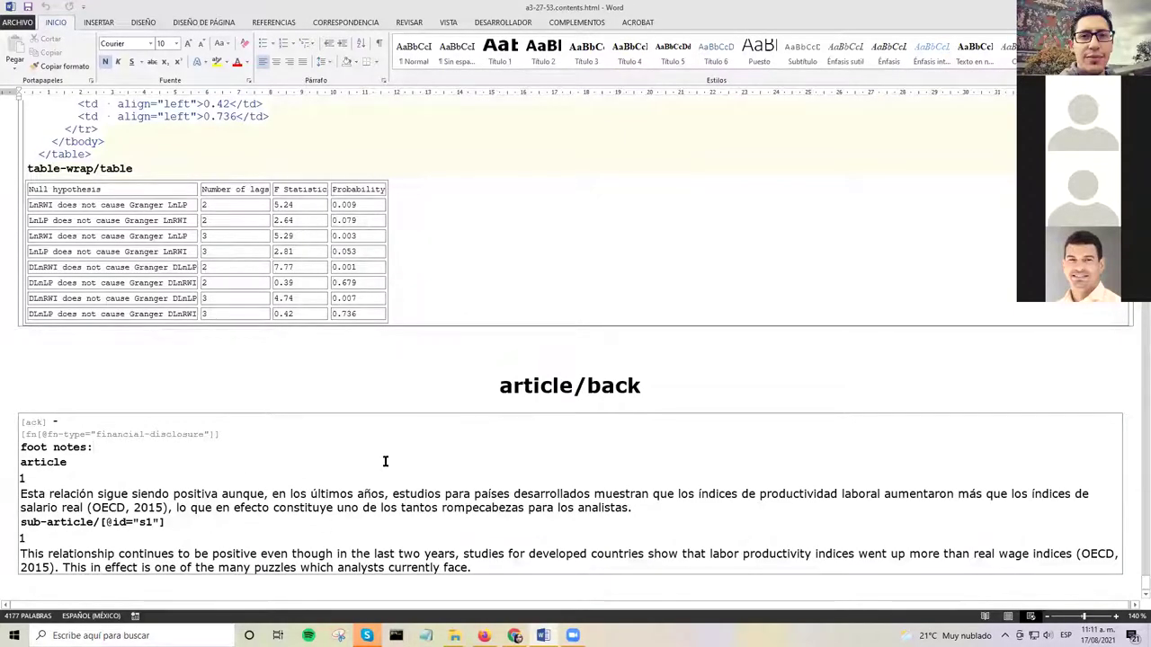
Step: Return from the data quality report to the marked-up document a3-27-53.docx
{"action": "scroll", "coordinate": [384, 461], "scroll_direction": "up", "scroll_amount": 20}
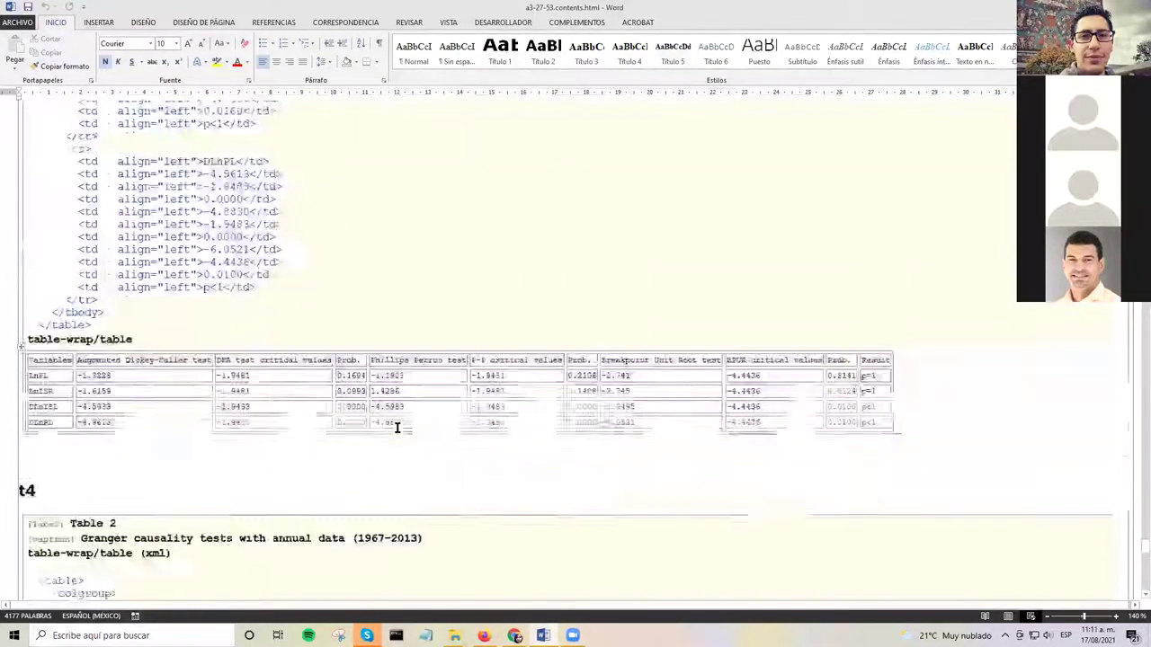
{"action": "scroll", "coordinate": [395, 426], "scroll_direction": "up", "scroll_amount": 8}
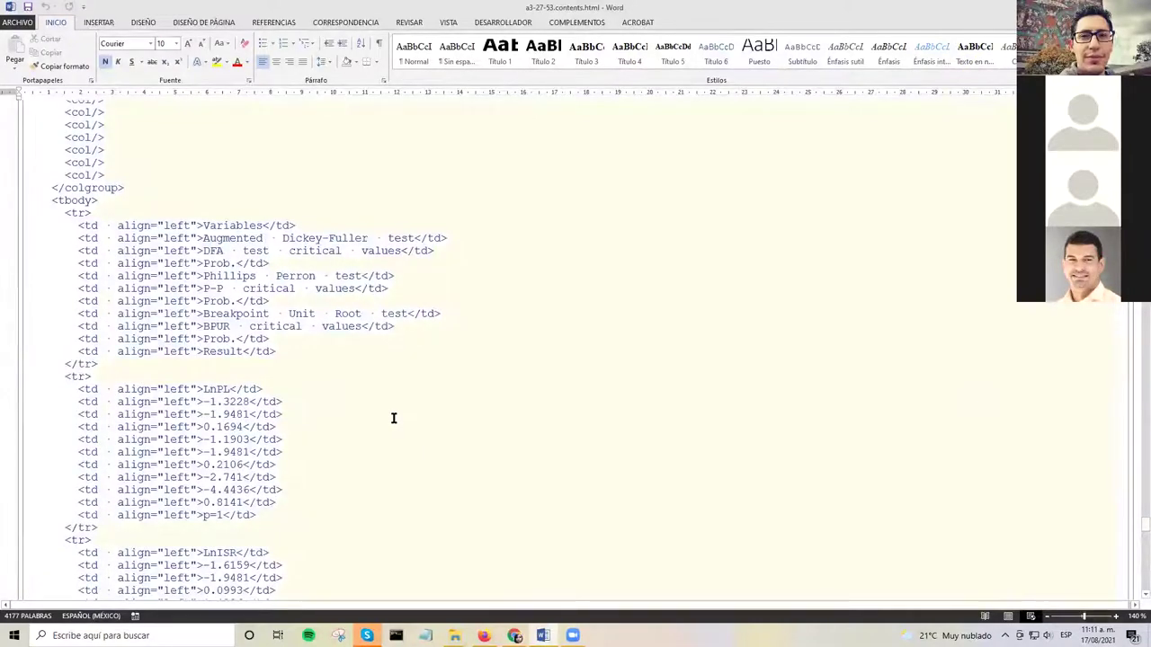
{"action": "scroll", "coordinate": [403, 399], "scroll_direction": "up", "scroll_amount": 5}
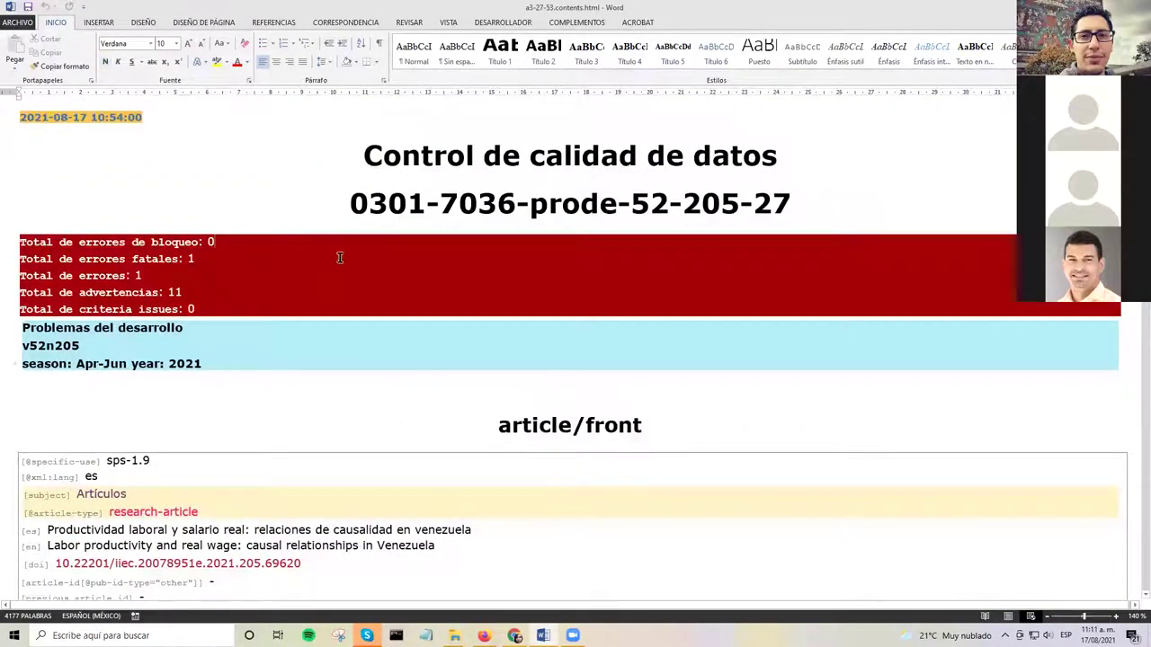
{"action": "left_click", "coordinate": [473, 157]}
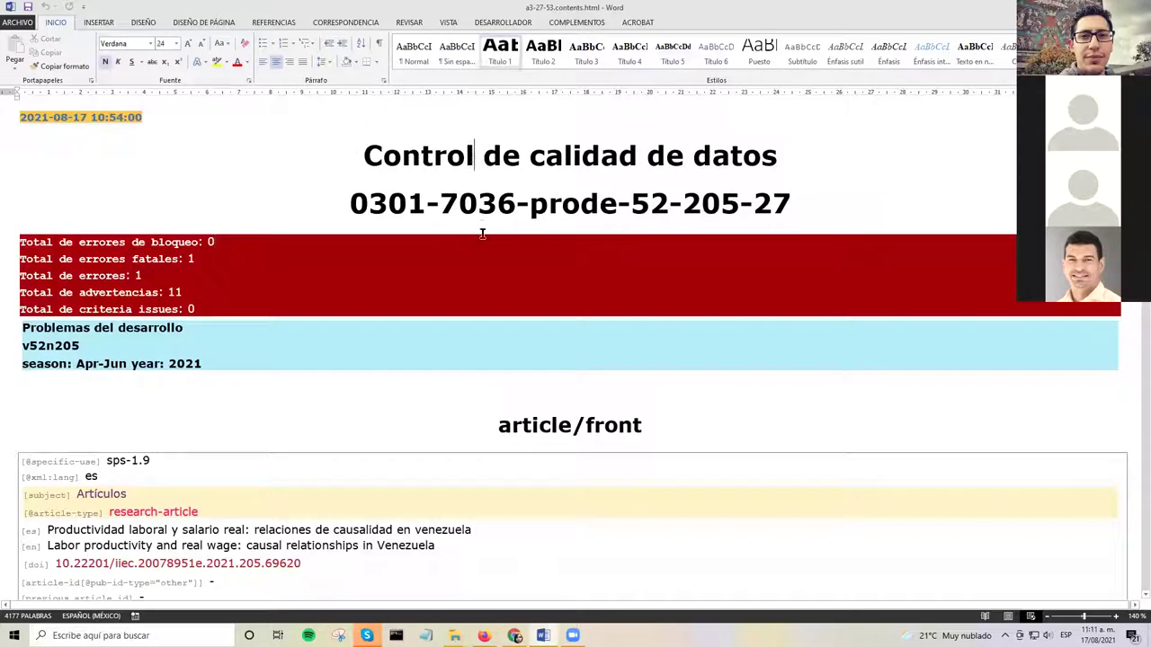
{"action": "left_click", "coordinate": [577, 22]}
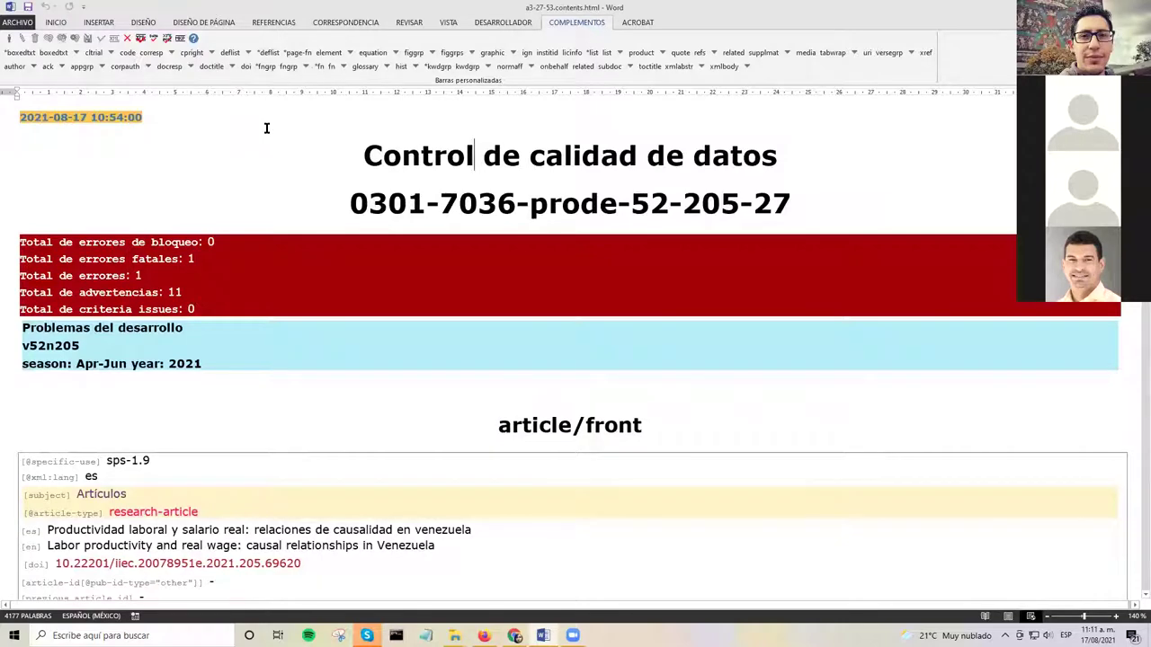
{"action": "left_click", "coordinate": [181, 41]}
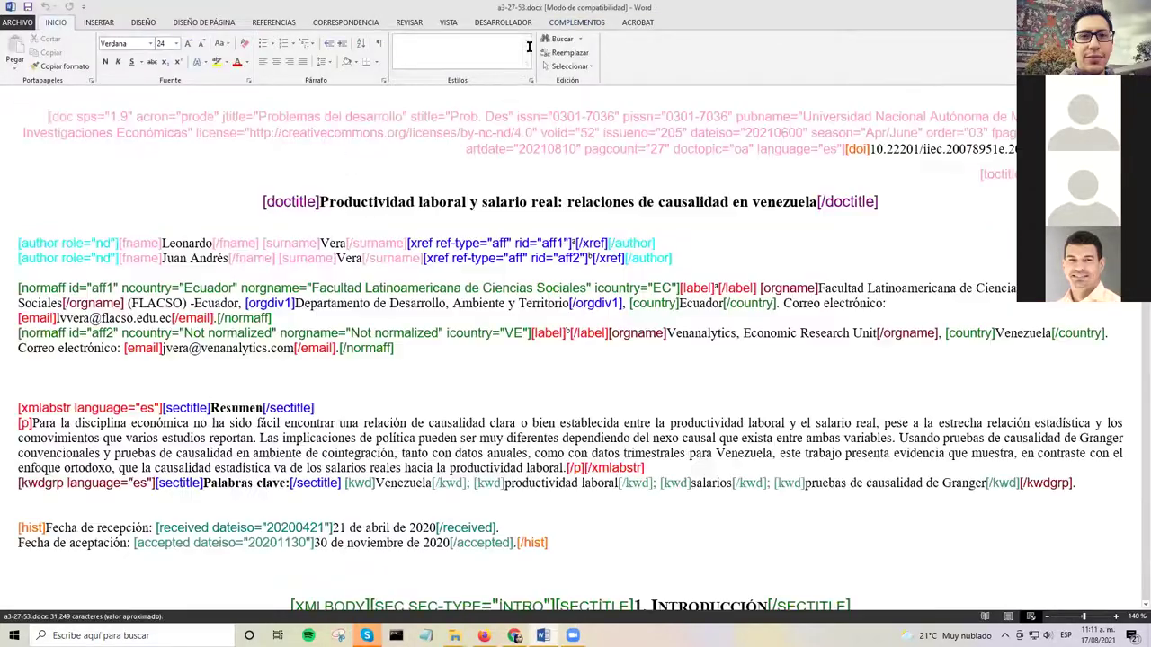
Step: Exit the SciELO markup of a3-27-53.docx with the "Guardar y salir" option
{"action": "left_click", "coordinate": [574, 23]}
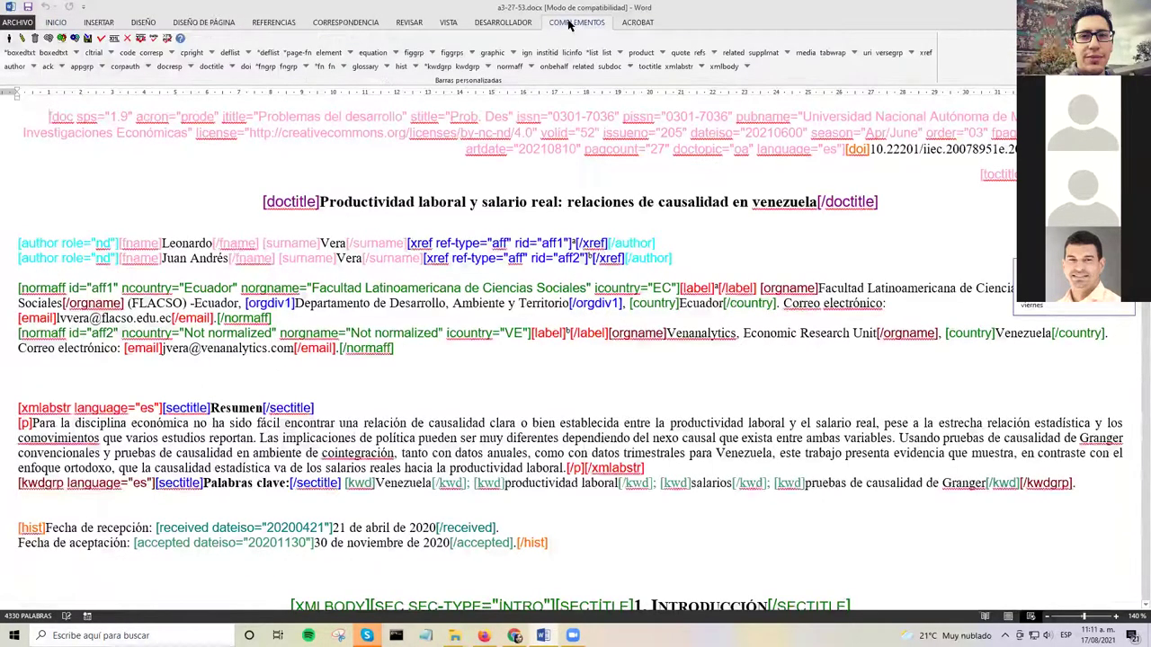
{"action": "left_click", "coordinate": [10, 39]}
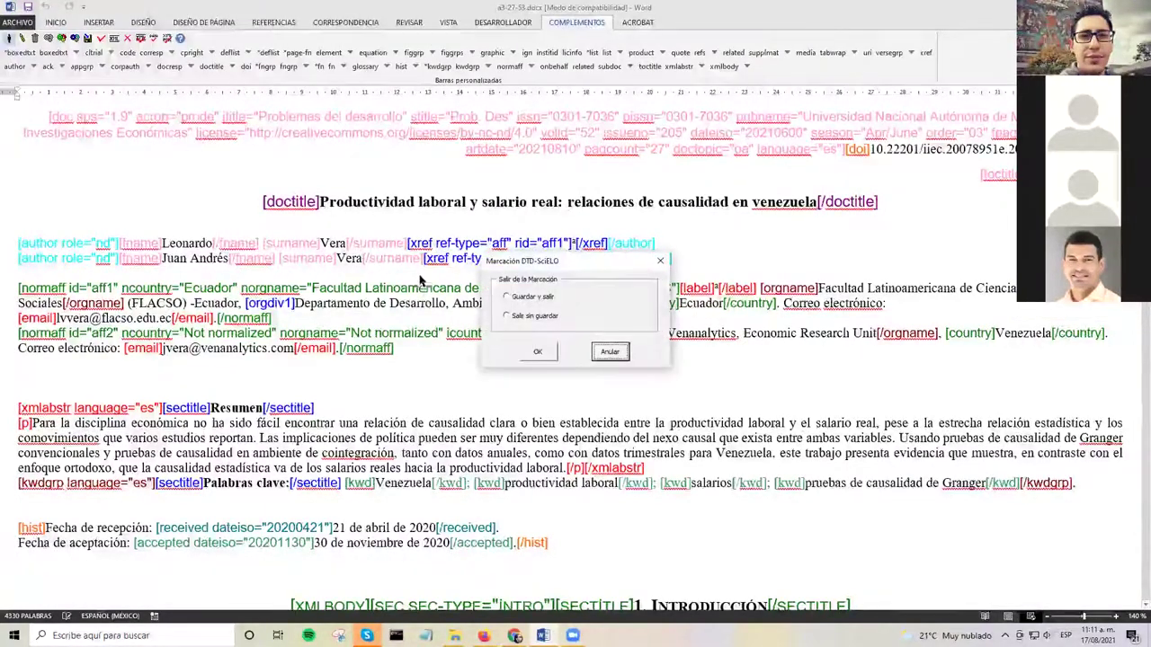
{"action": "left_click", "coordinate": [508, 296]}
{"action": "left_click", "coordinate": [537, 351]}
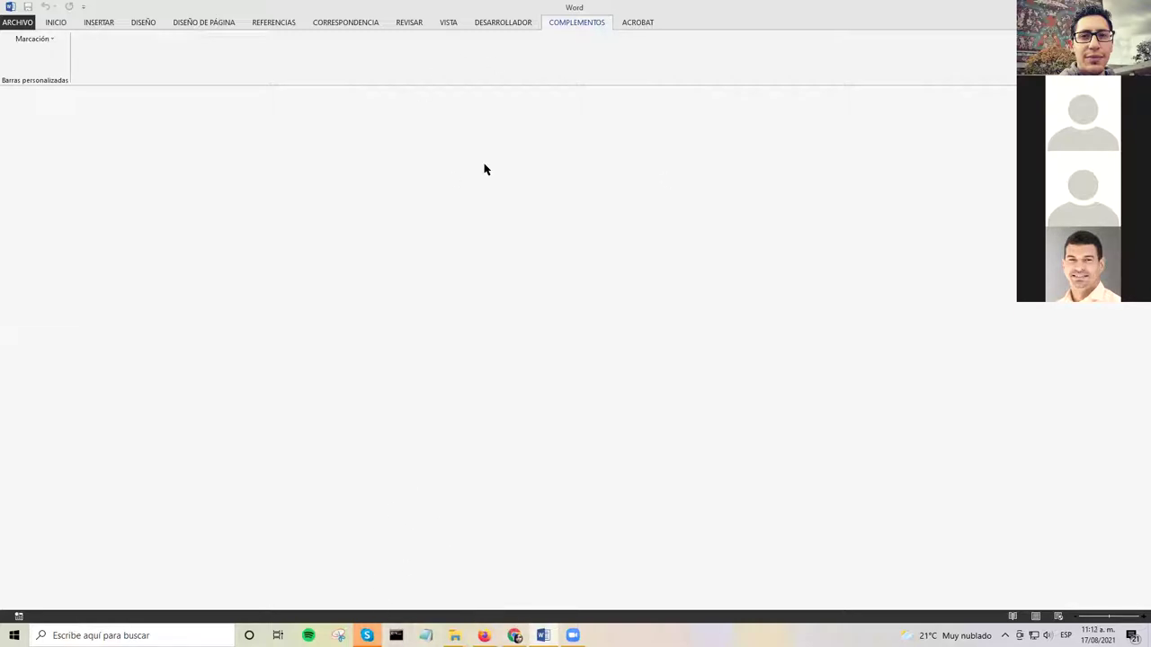
Step: Open a4-54-65.docx from the v52n205 scielo_markup folder and enable editing of the protected document
{"action": "left_click", "coordinate": [19, 23]}
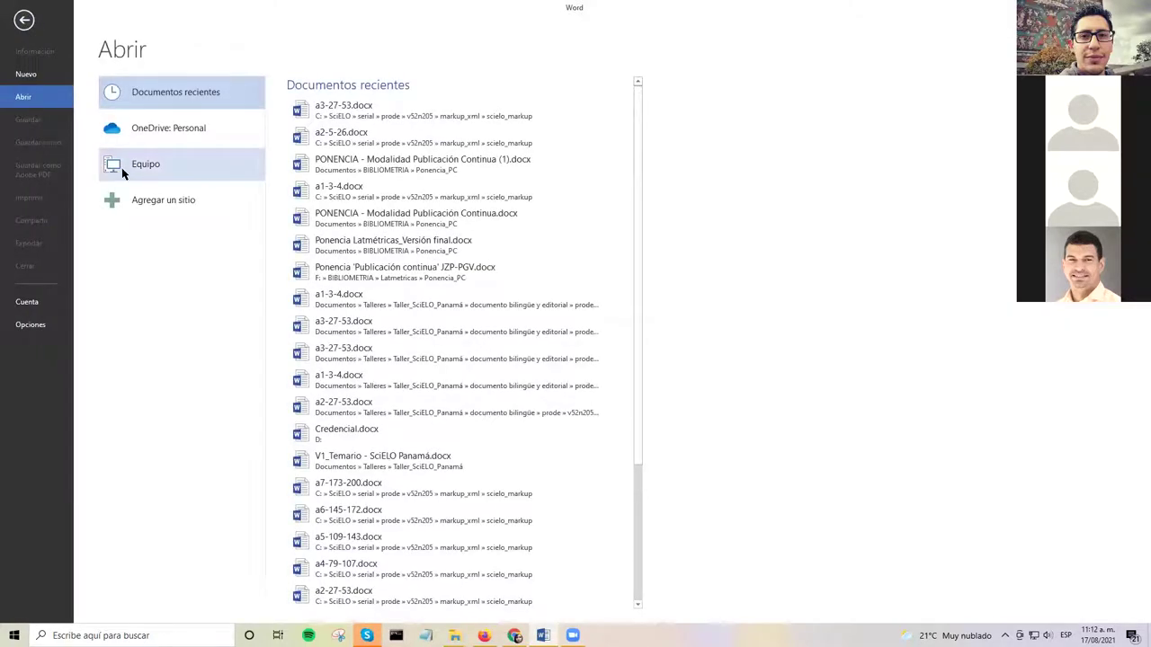
{"action": "left_click", "coordinate": [121, 167]}
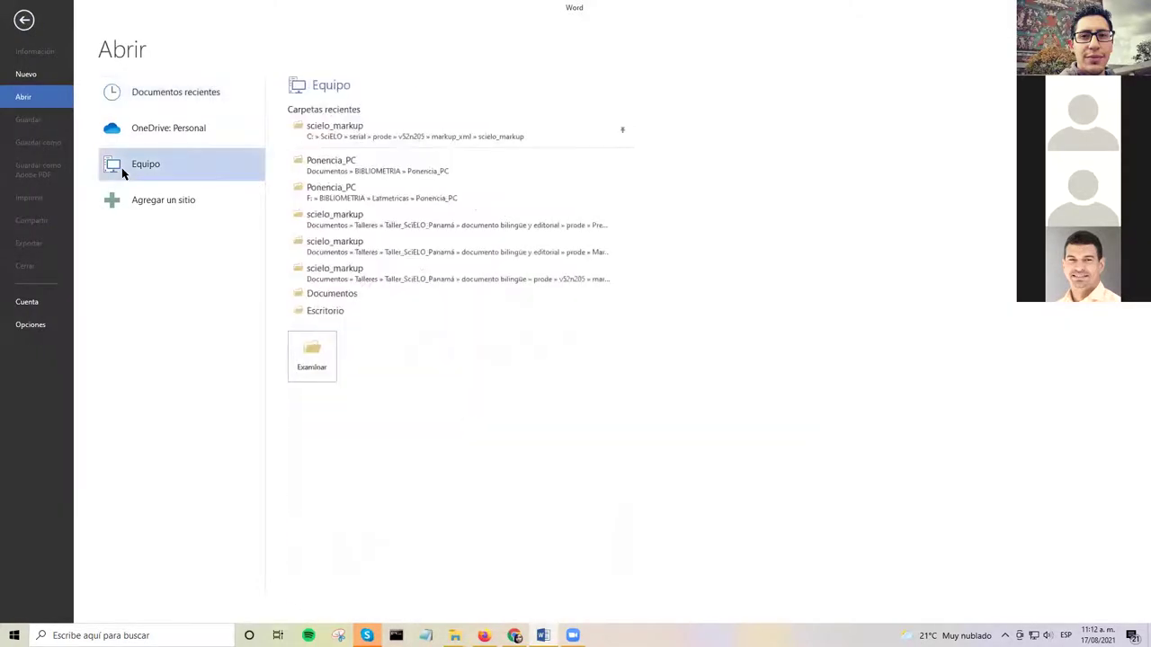
{"action": "left_click", "coordinate": [391, 135]}
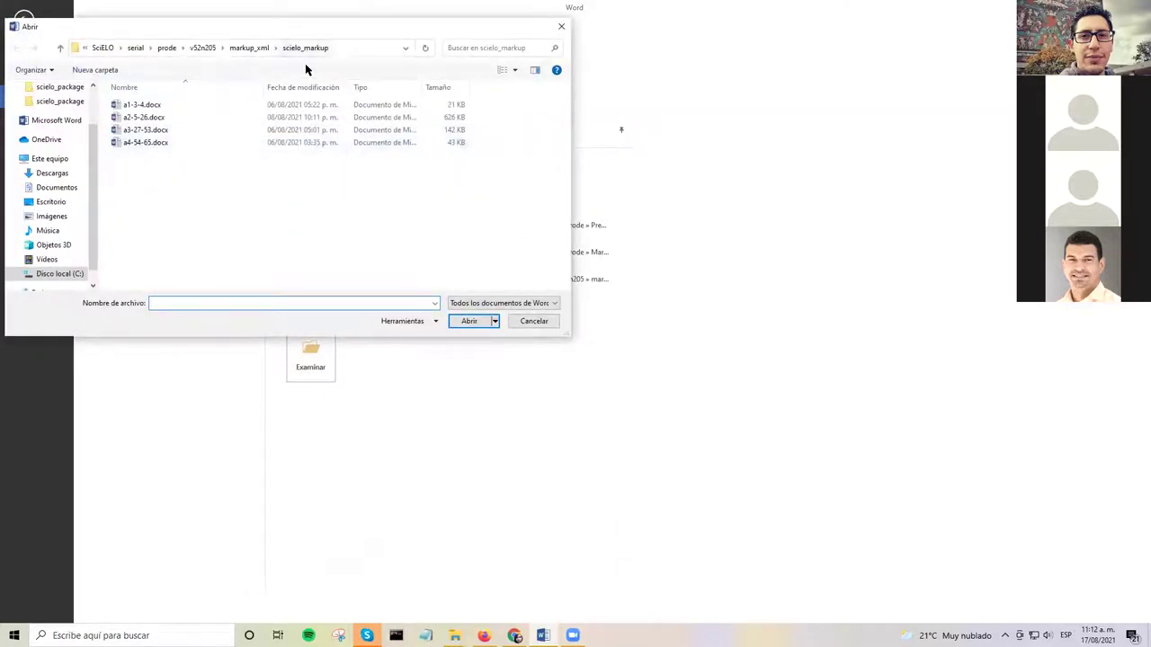
{"action": "double_click", "coordinate": [201, 142]}
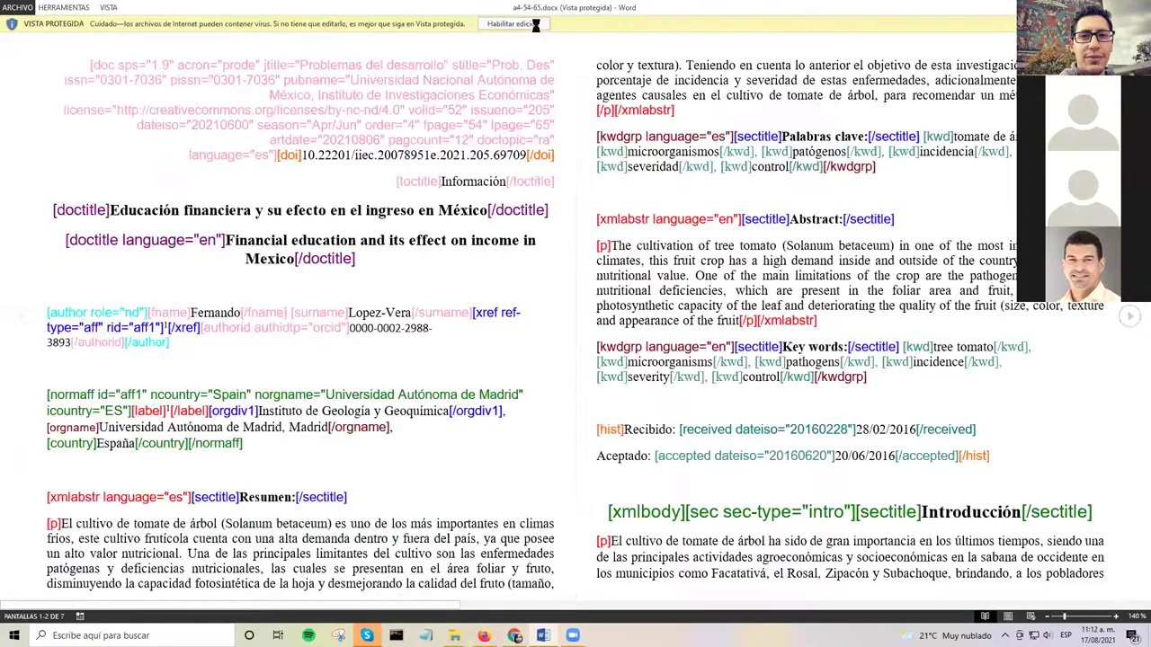
{"action": "left_click", "coordinate": [534, 24]}
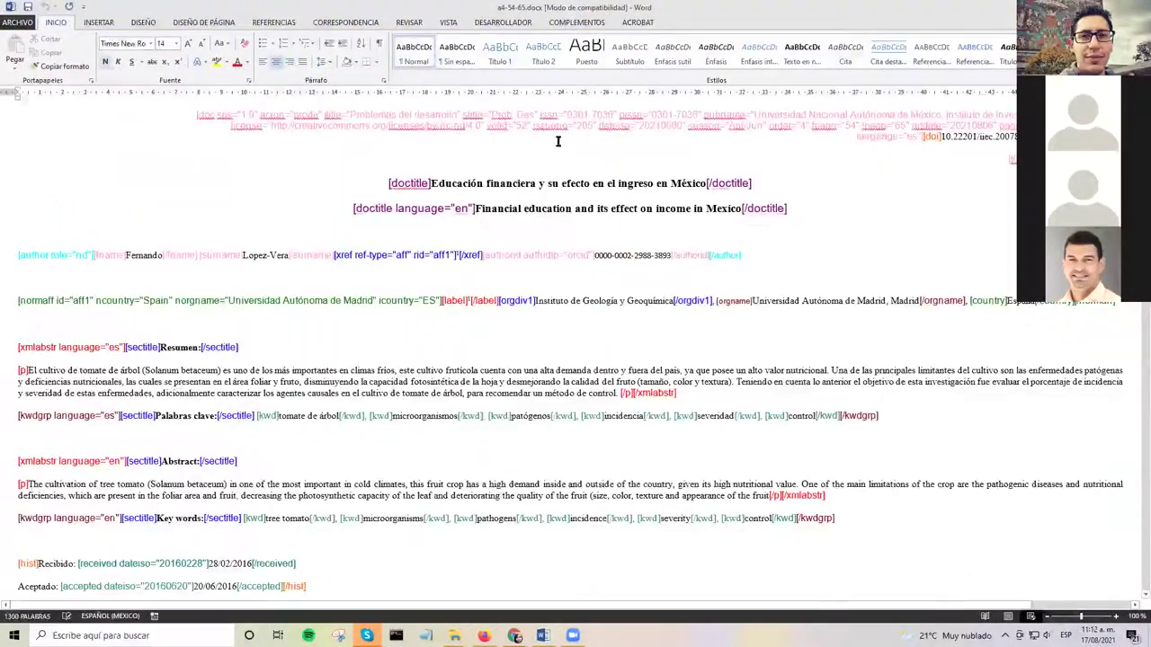
Step: Look over the tagged content of a4-54-65.docx and start Marcación DTD-SciELO on it
{"action": "scroll", "coordinate": [558, 141], "scroll_direction": "down", "scroll_amount": 1}
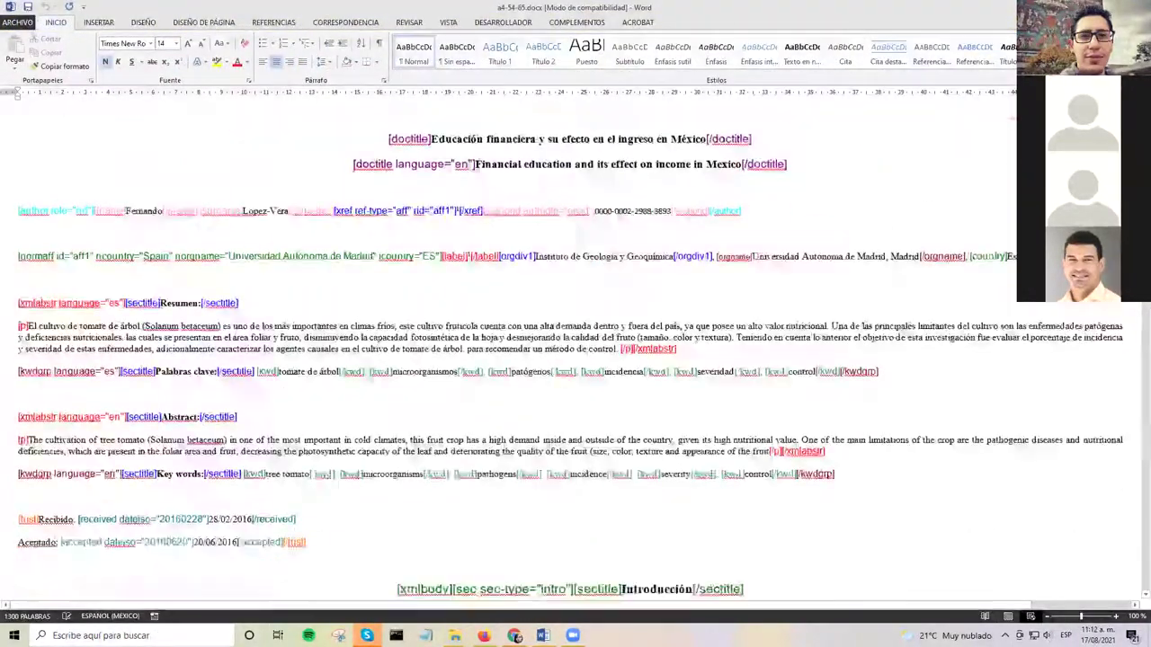
{"action": "scroll", "coordinate": [773, 594], "scroll_direction": "down", "scroll_amount": 11}
{"action": "scroll", "coordinate": [773, 594], "scroll_direction": "up", "scroll_amount": 4}
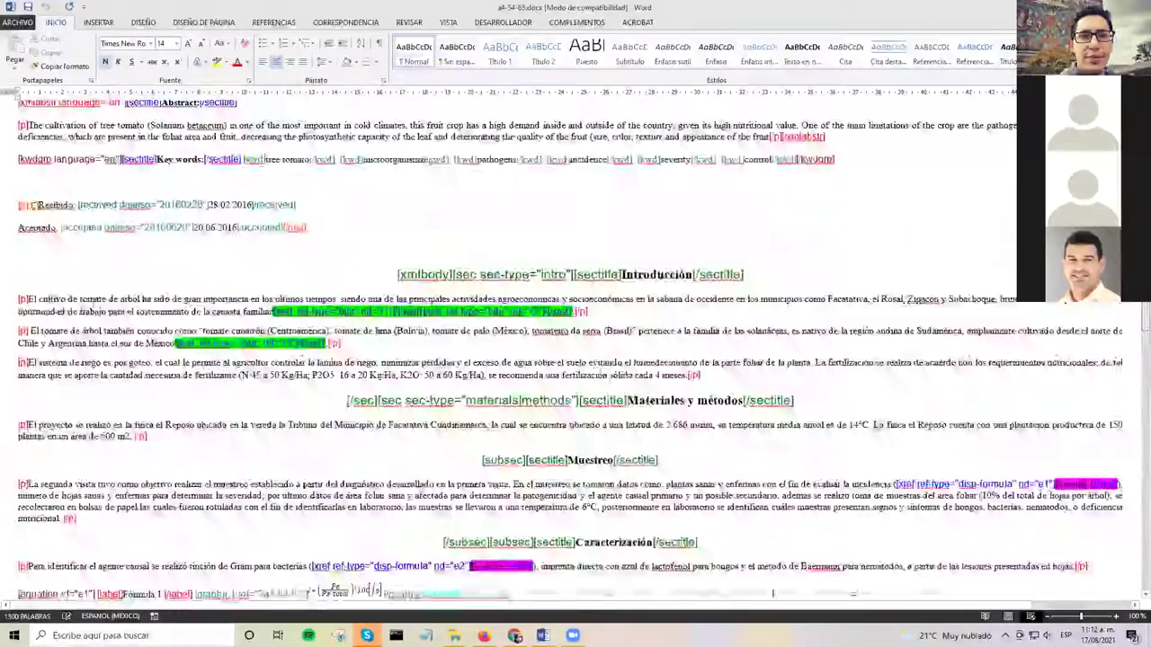
{"action": "scroll", "coordinate": [772, 594], "scroll_direction": "up", "scroll_amount": 8}
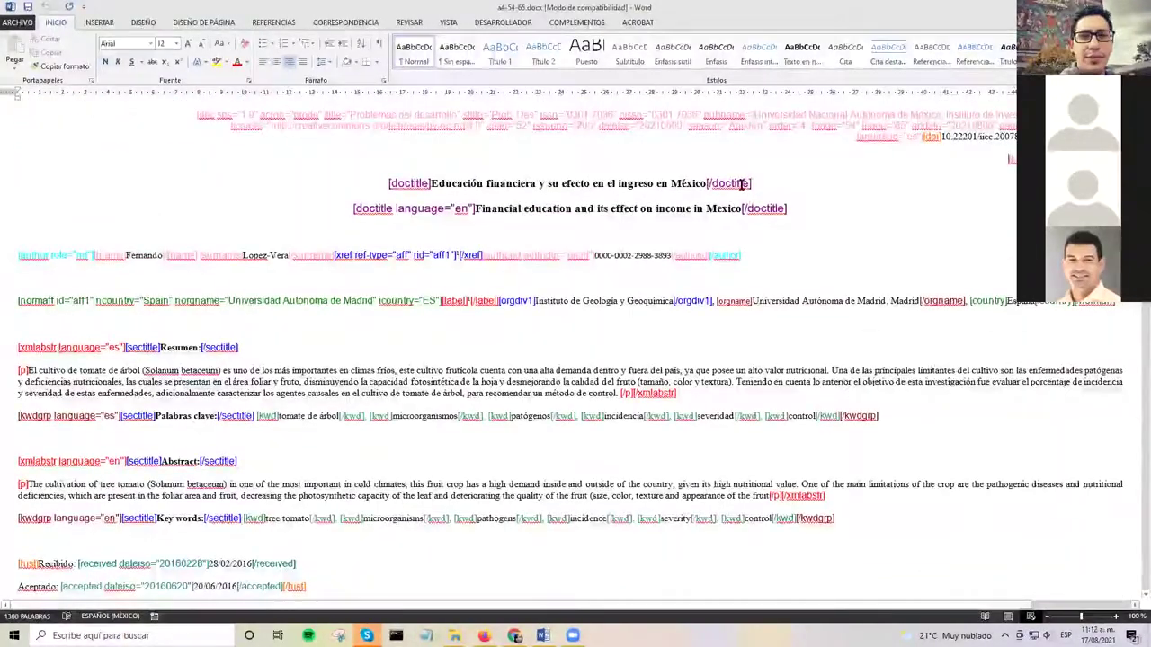
{"action": "left_click", "coordinate": [663, 299]}
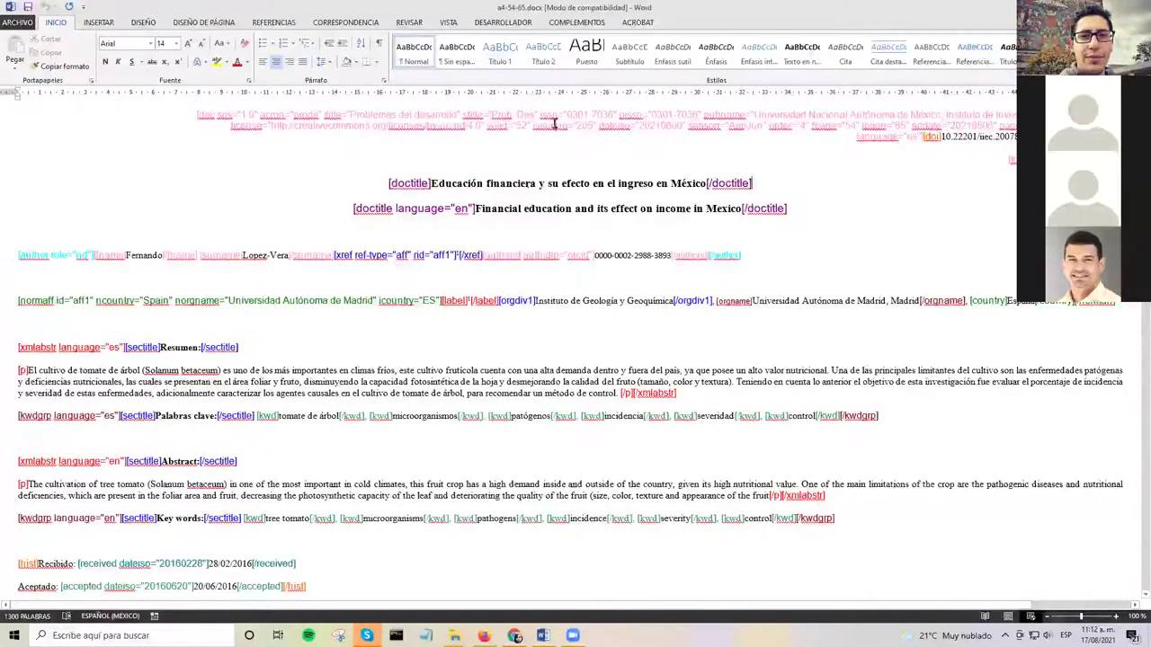
{"action": "left_click", "coordinate": [577, 23]}
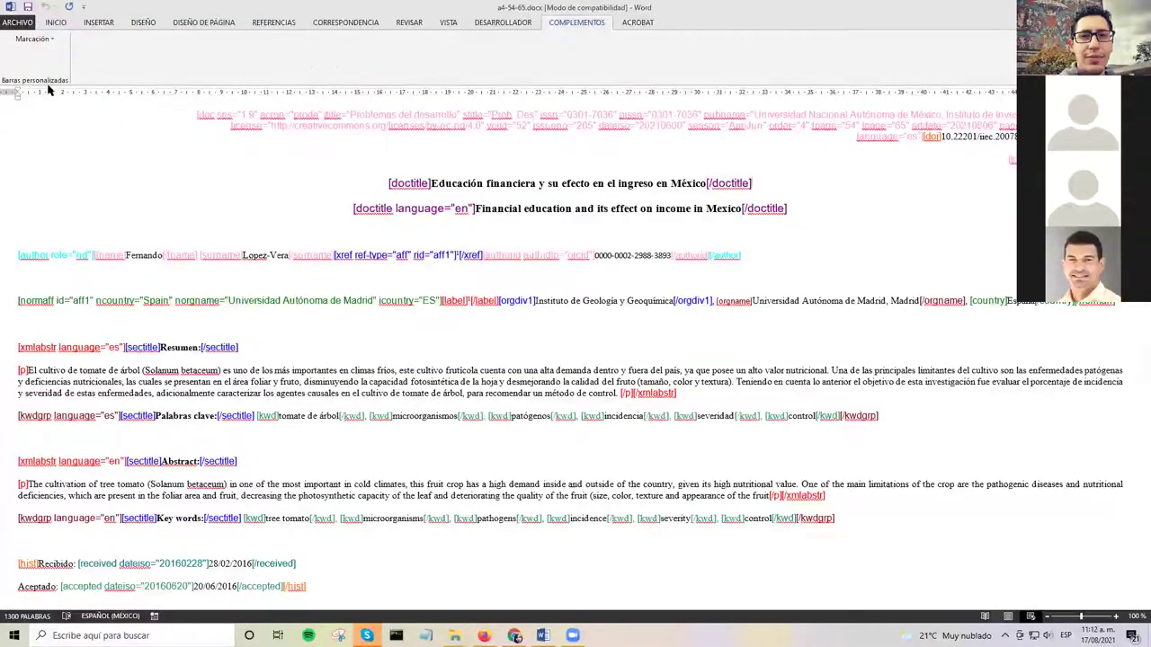
{"action": "left_click", "coordinate": [33, 39]}
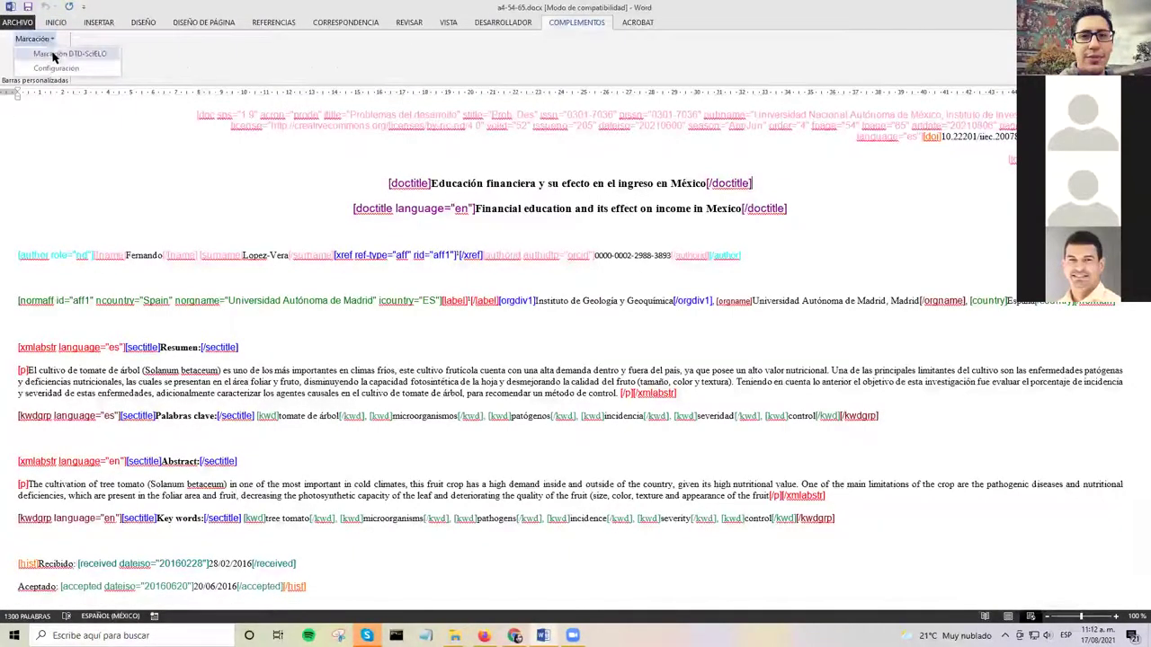
{"action": "left_click", "coordinate": [54, 55]}
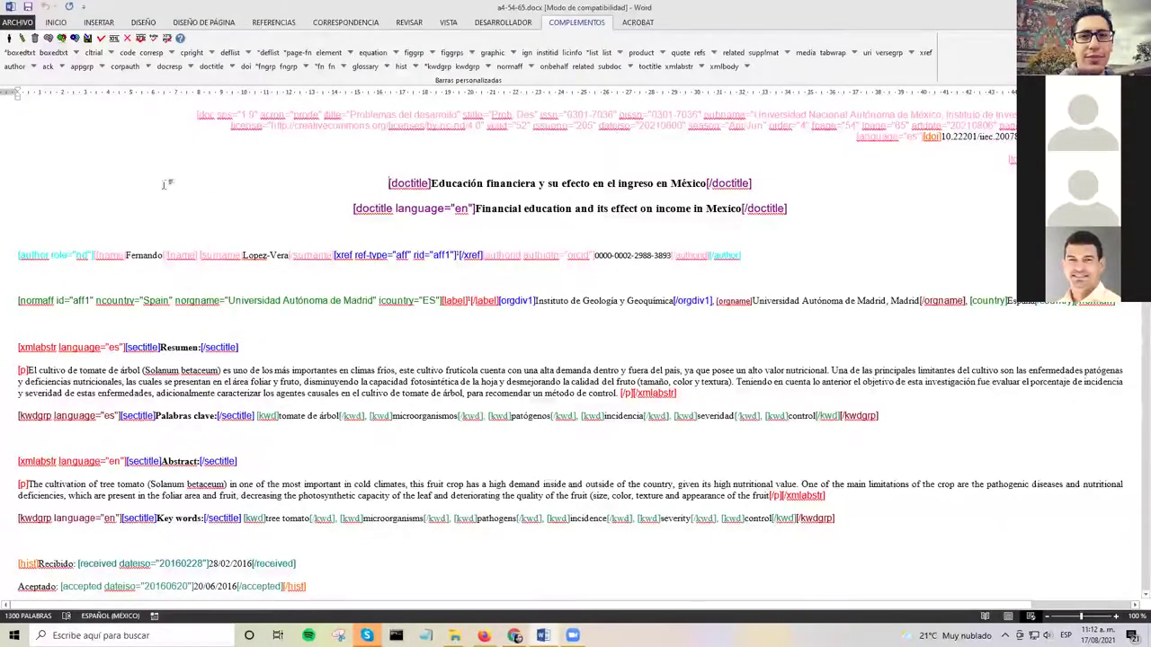
Step: Generate the XML for a4-54-65 and enlarge the resulting file report to 120%
{"action": "left_click", "coordinate": [114, 40]}
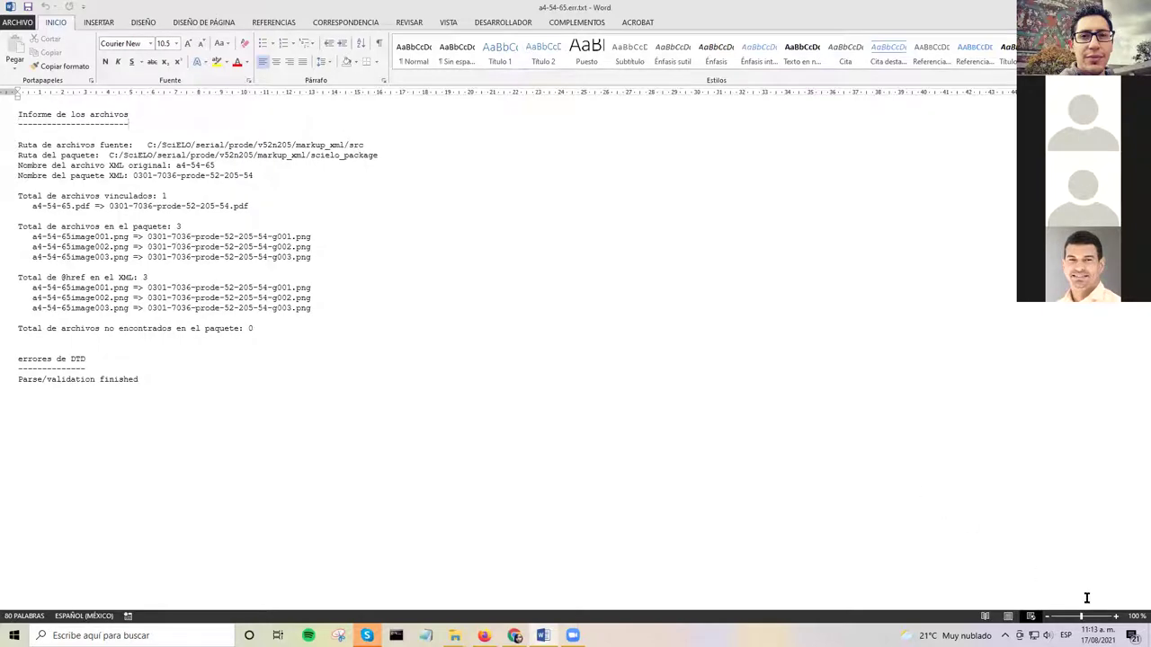
{"action": "left_click", "coordinate": [1116, 617]}
{"action": "left_click", "coordinate": [1116, 617]}
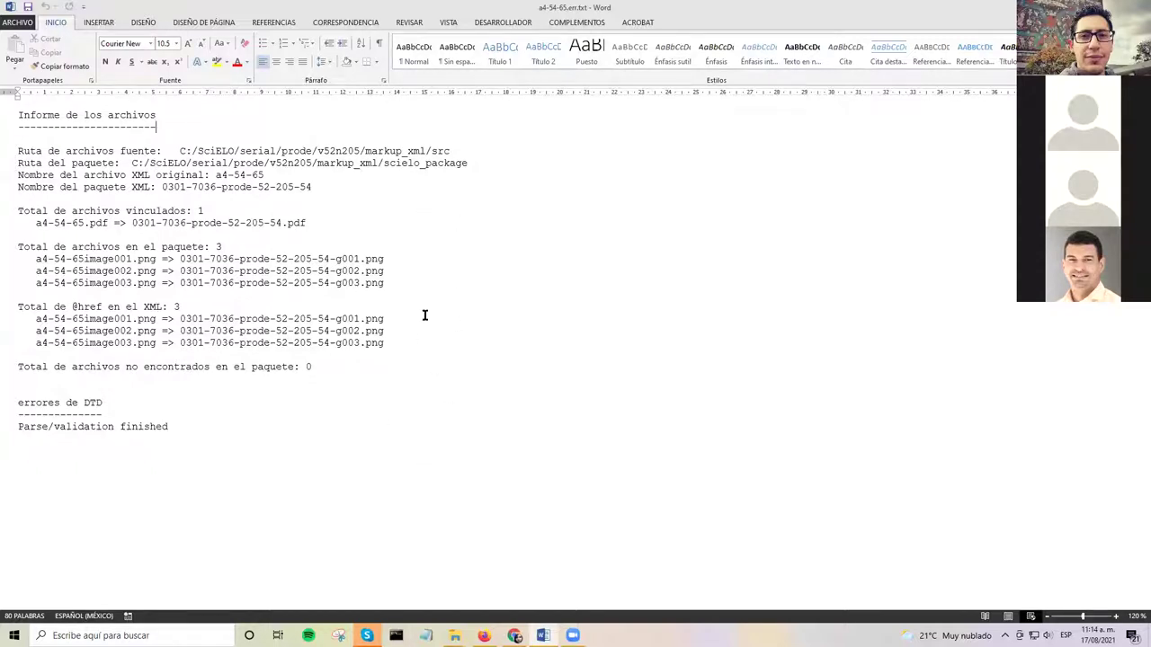
{"action": "left_click", "coordinate": [198, 126]}
Step: Raise the computer's speaker volume
{"action": "left_click", "coordinate": [1047, 635]}
{"action": "scroll", "coordinate": [1050, 597], "scroll_direction": "up", "scroll_amount": 2}
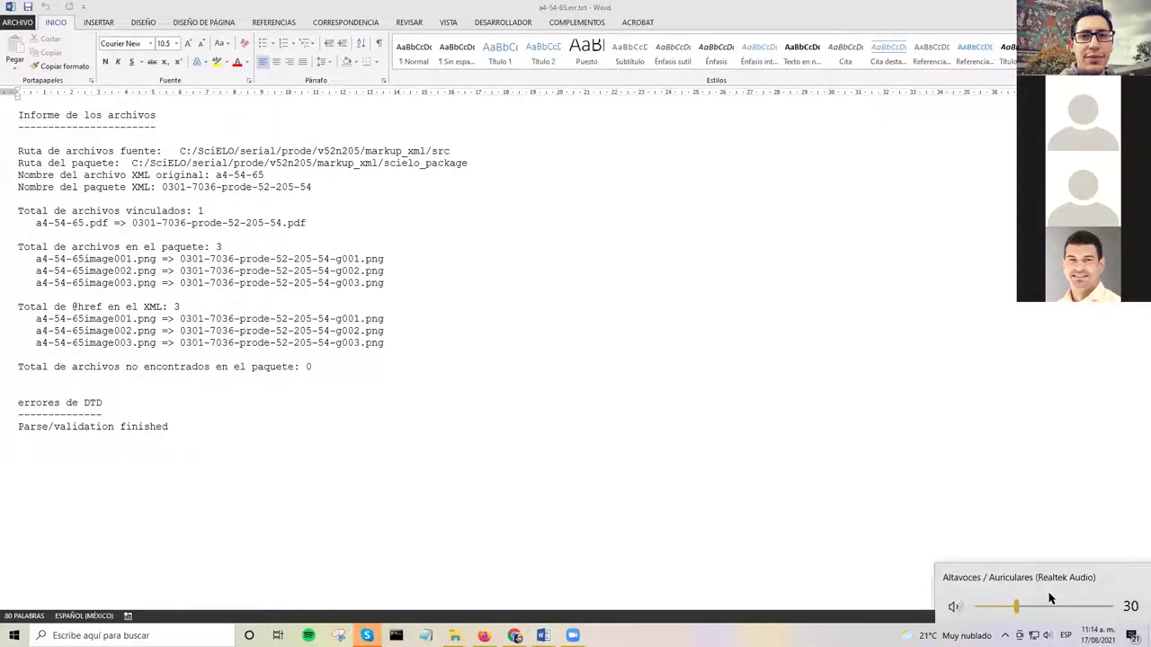
{"action": "scroll", "coordinate": [1050, 597], "scroll_direction": "up", "scroll_amount": 1}
{"action": "scroll", "coordinate": [1050, 597], "scroll_direction": "up", "scroll_amount": 1}
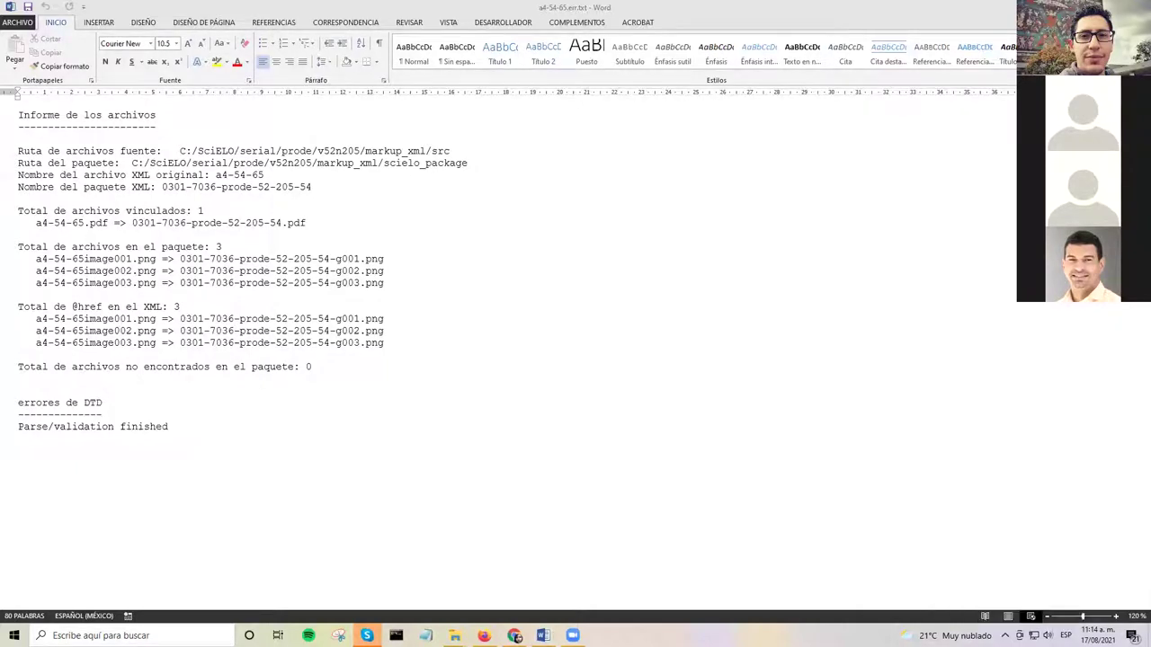
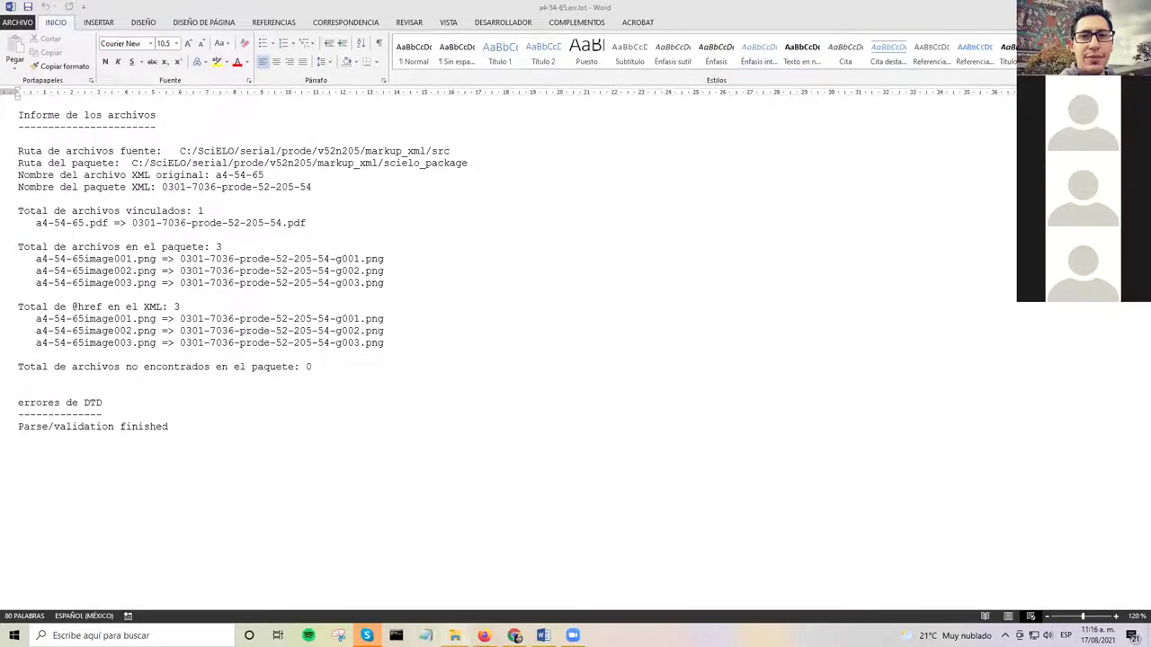
{"action": "mouse_move", "coordinate": [455, 636]}
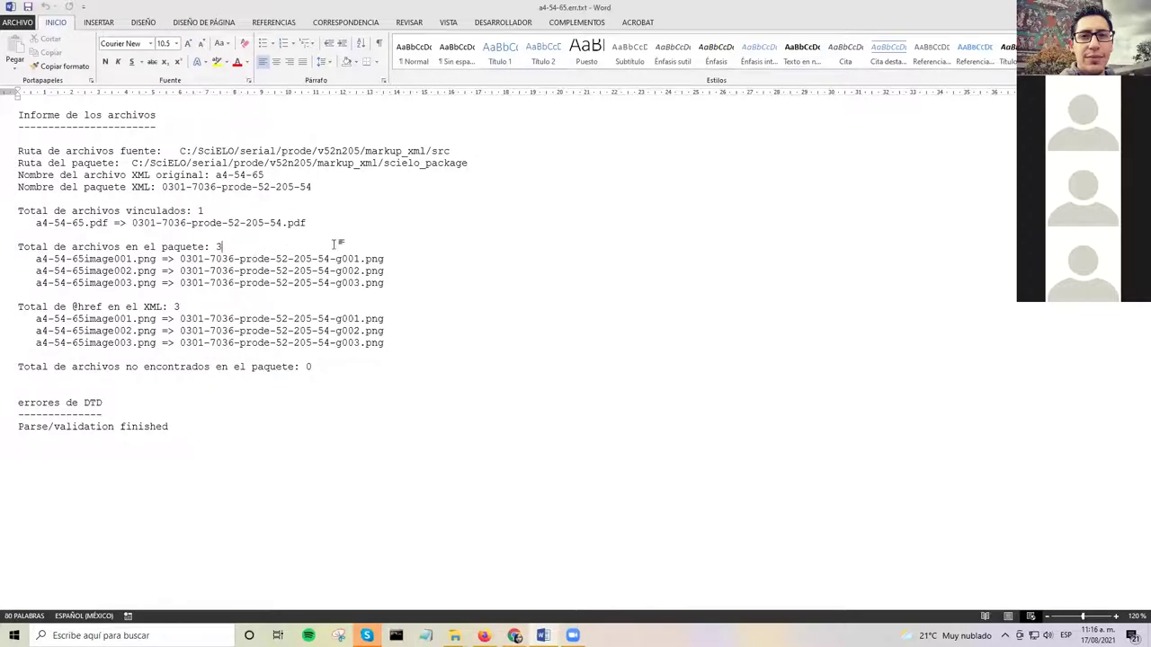
{"action": "left_click_drag", "start_coordinate": [176, 259], "coordinate": [386, 343]}
{"action": "left_click", "coordinate": [252, 252]}
{"action": "left_click_drag", "start_coordinate": [180, 258], "coordinate": [385, 347]}
{"action": "left_click", "coordinate": [389, 349]}
{"action": "left_click_drag", "start_coordinate": [331, 259], "coordinate": [385, 289]}
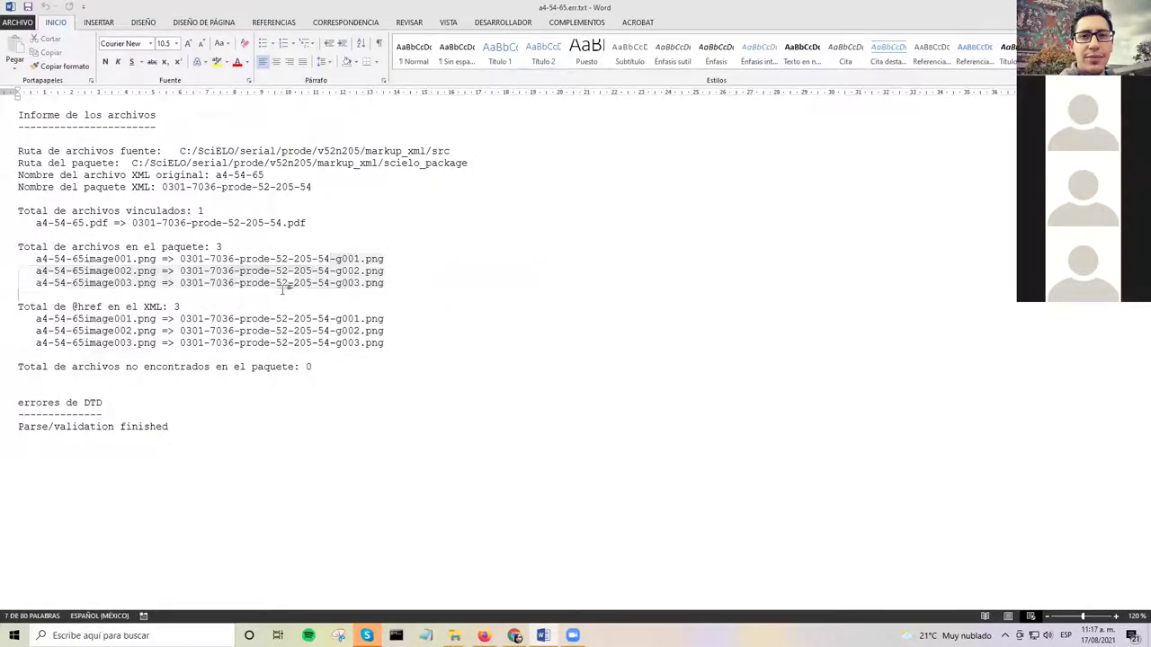
{"action": "left_click", "coordinate": [284, 248]}
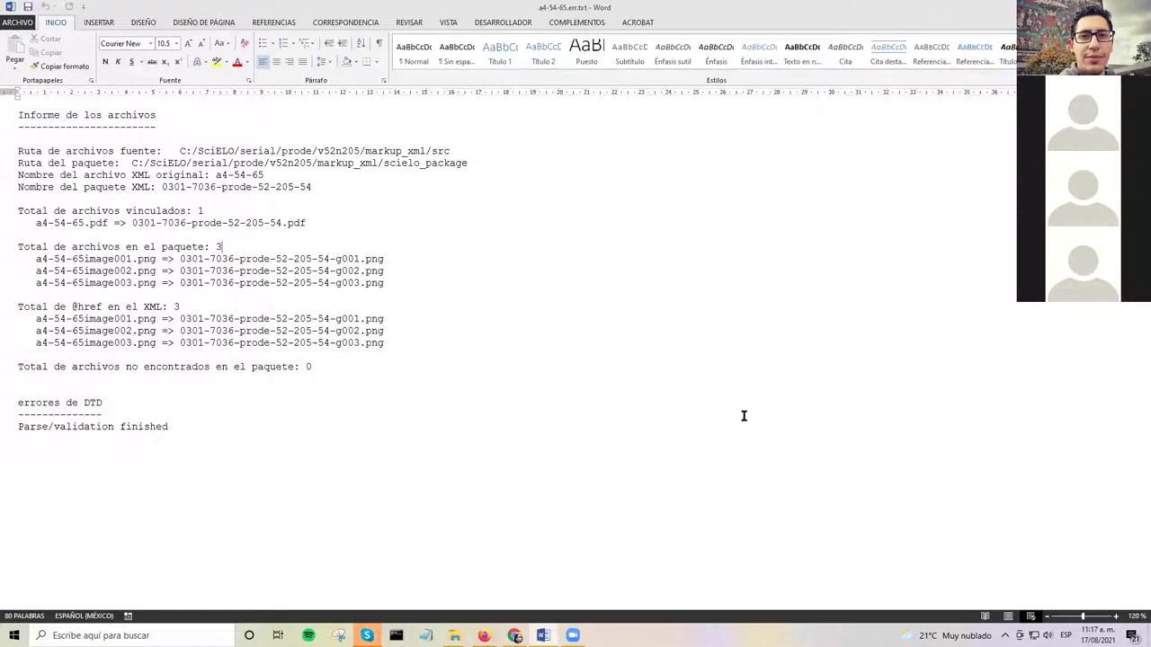
Step: Return from the file report a4-54-65.err.txt to the marked-up document a4-54-65.docx
{"action": "left_click", "coordinate": [360, 234]}
{"action": "left_click", "coordinate": [576, 23]}
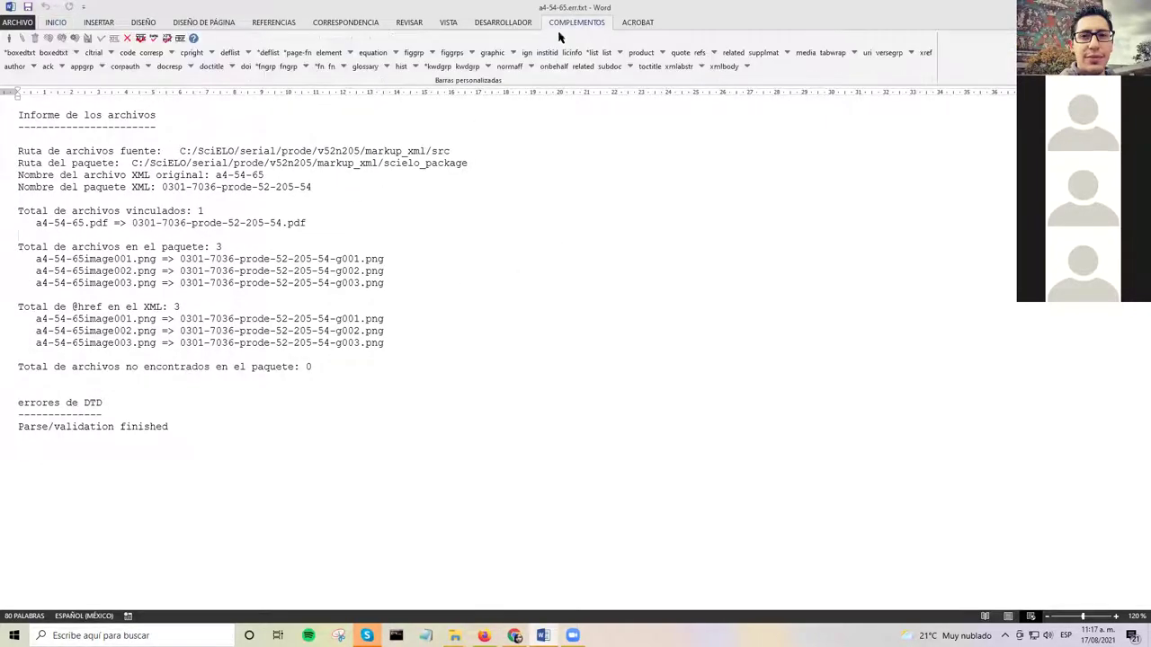
{"action": "left_click", "coordinate": [180, 40]}
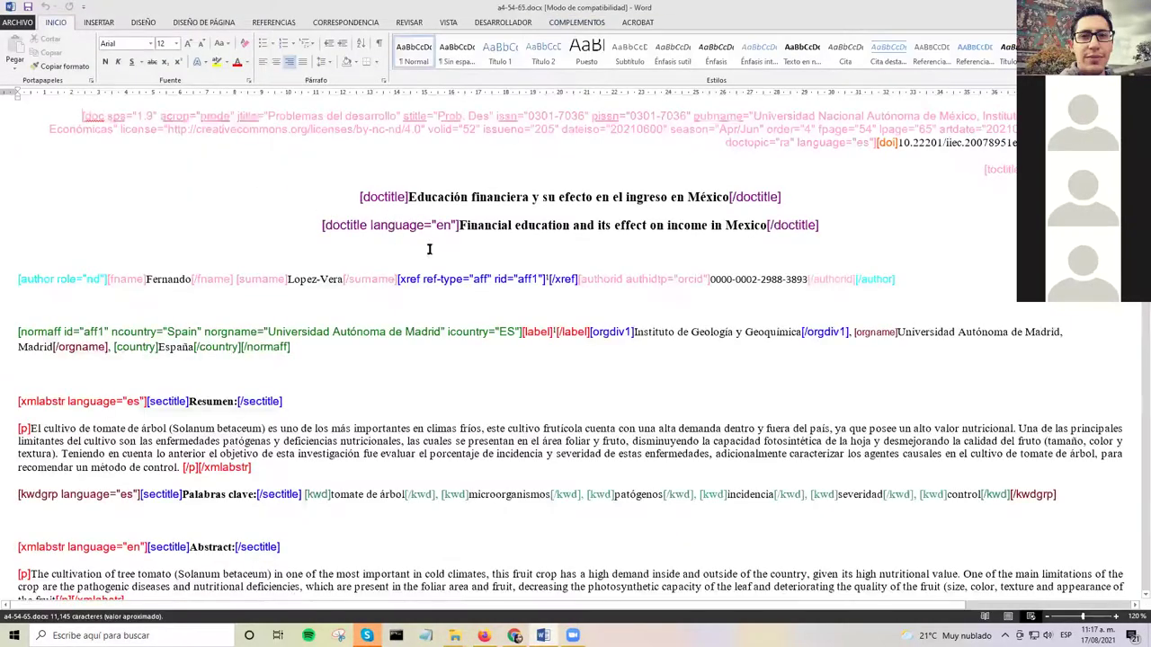
Step: Delete the graphic element and its formula image from equation e1 (Fórmula 1), keeping its mmlmath markup
{"action": "scroll", "coordinate": [405, 234], "scroll_direction": "down", "scroll_amount": 10}
{"action": "scroll", "coordinate": [438, 247], "scroll_direction": "down", "scroll_amount": 10}
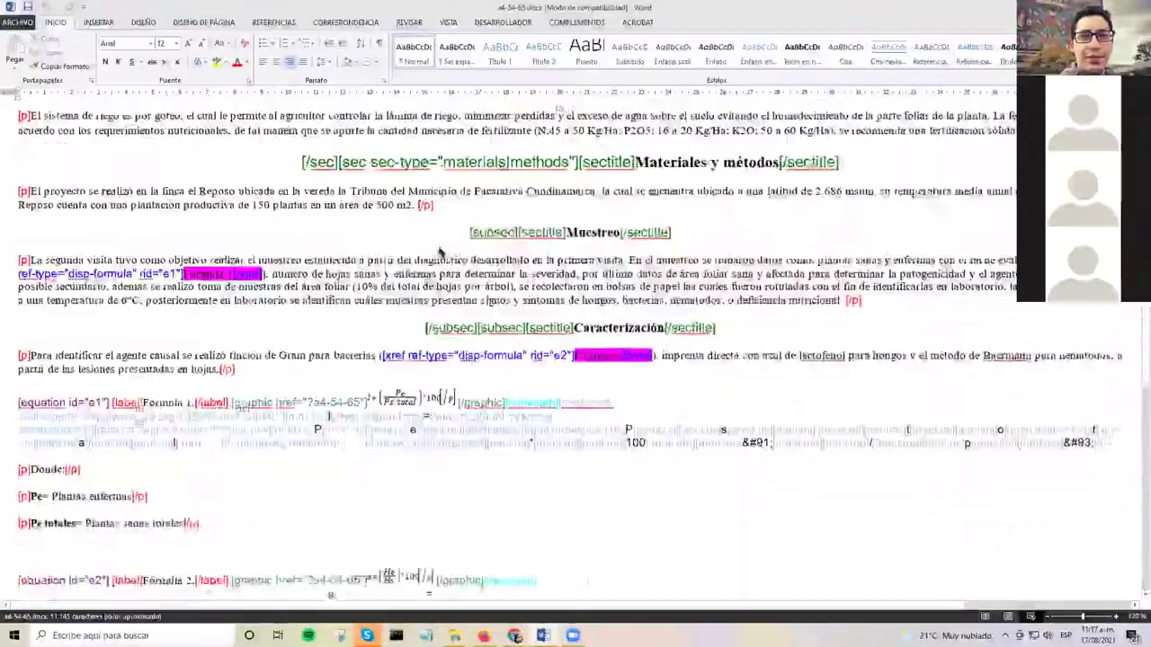
{"action": "left_click", "coordinate": [421, 195]}
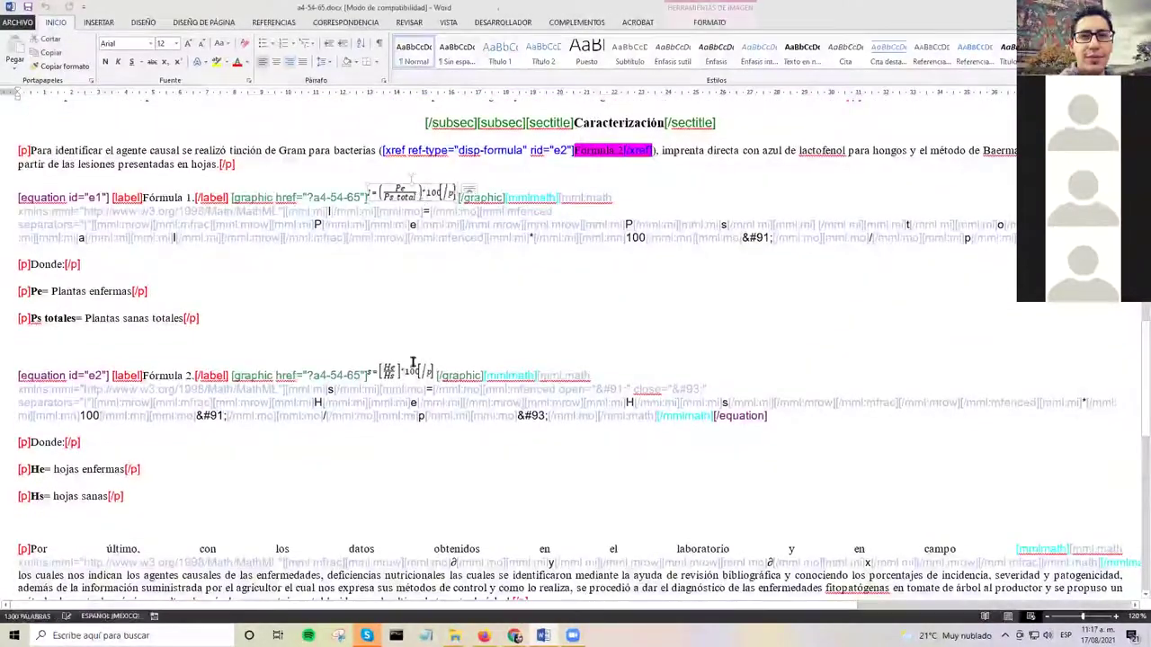
{"action": "left_click", "coordinate": [262, 249]}
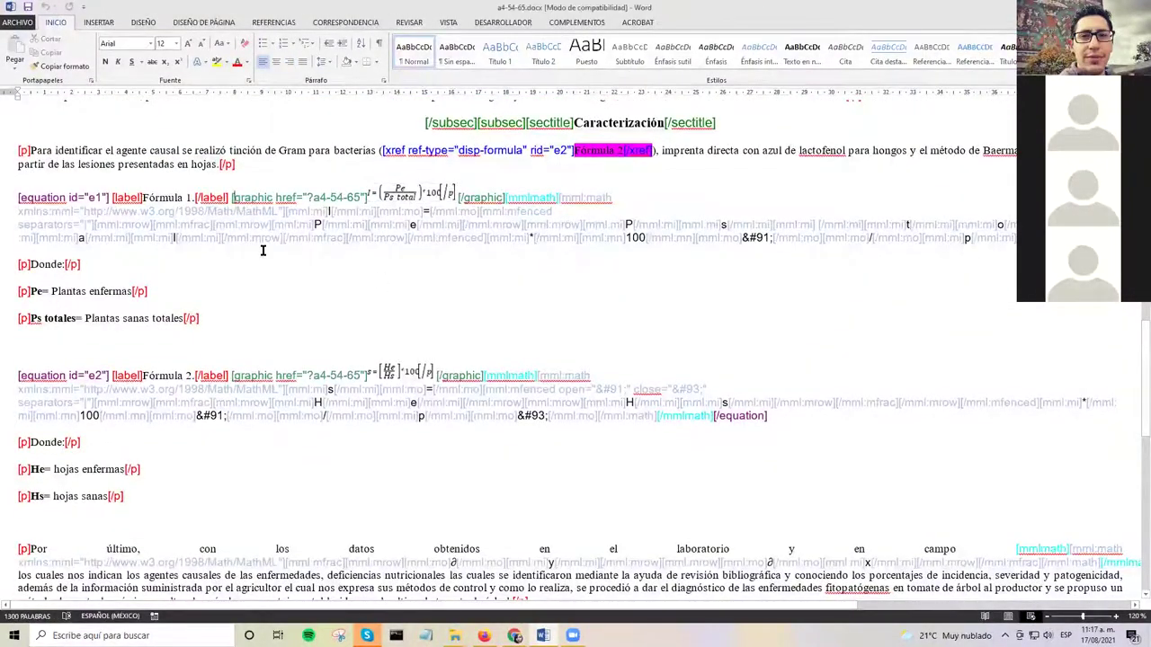
{"action": "left_click", "coordinate": [326, 281]}
{"action": "key", "text": "shift+Right"}
{"action": "key", "text": "shift+Right"}
{"action": "key", "text": "shift+Right"}
{"action": "key", "text": "shift+Right"}
{"action": "key", "text": "shift+Right"}
{"action": "key", "text": "shift+Right"}
{"action": "key", "text": "shift+Right"}
{"action": "key", "text": "shift+Right"}
{"action": "key", "text": "shift+Right"}
{"action": "key", "text": "shift+Right"}
{"action": "key", "text": "shift+Right"}
{"action": "key", "text": "shift+Right"}
{"action": "key", "text": "shift+Right"}
{"action": "key", "text": "shift+Right"}
{"action": "key", "text": "shift+Right"}
{"action": "key", "text": "shift+Right"}
{"action": "key", "text": "shift+Right"}
{"action": "key", "text": "shift+Right"}
{"action": "key", "text": "shift+Right"}
{"action": "key", "text": "shift+Right"}
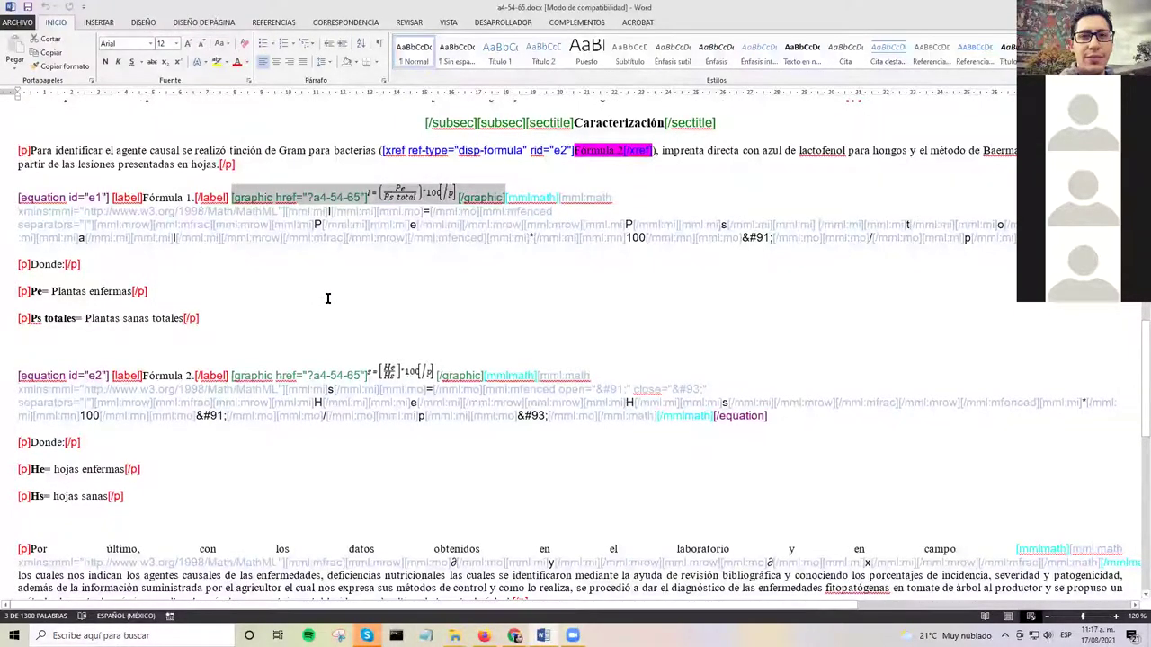
{"action": "key", "text": "Delete"}
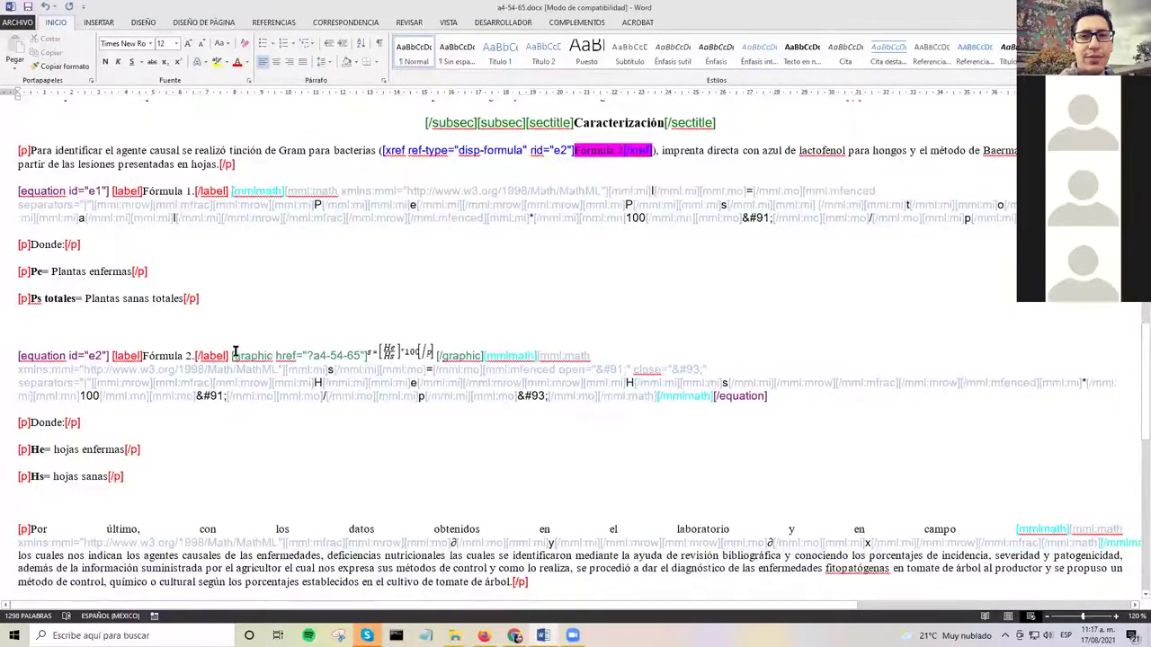
Step: Delete the graphic element with its formula image from equation e2 (Fórmula 2), leaving only the mmlmath code
{"action": "key", "text": "shift+Right"}
{"action": "key", "text": "shift+Right"}
{"action": "key", "text": "shift+Right"}
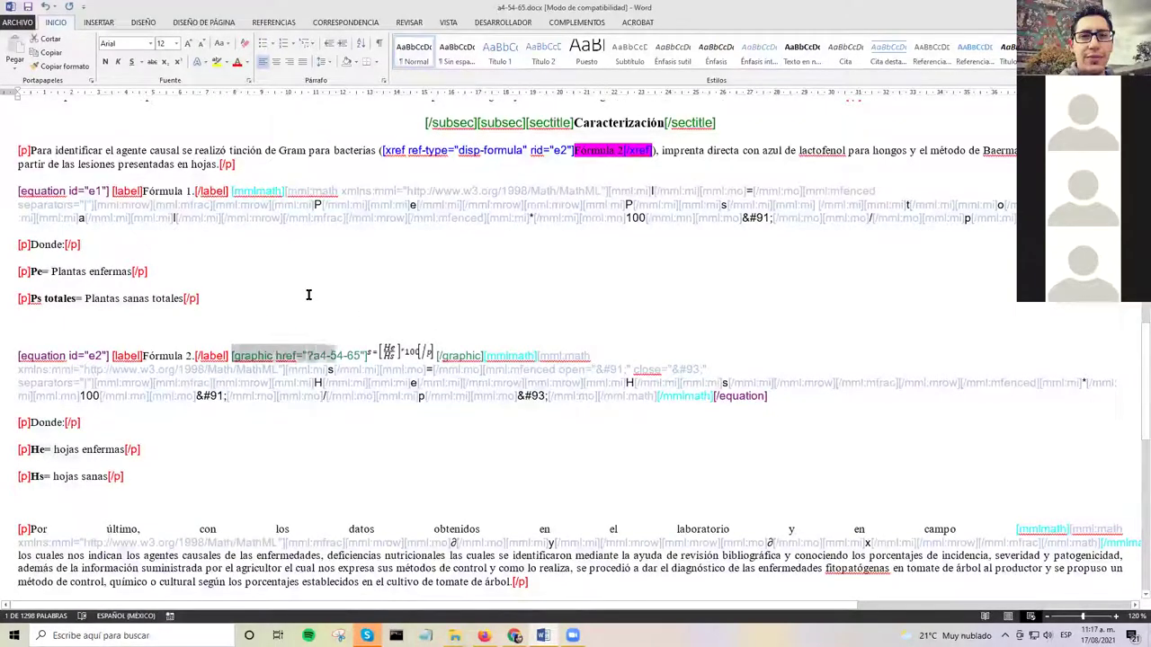
{"action": "key", "text": "Delete"}
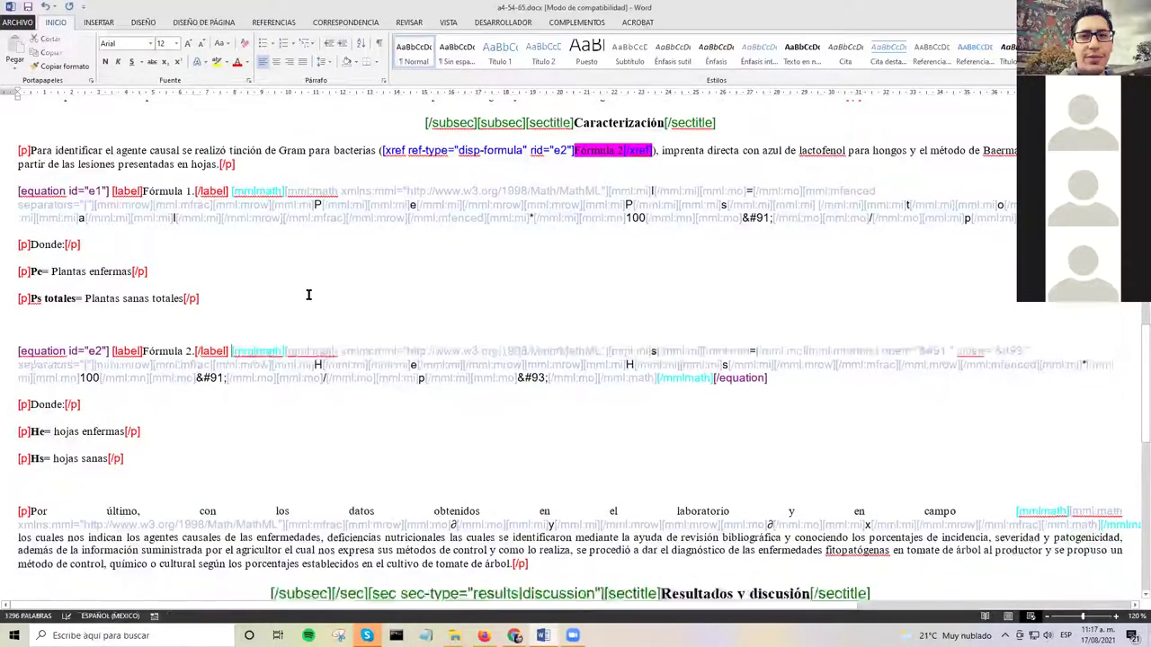
Step: Remove the graphic element and formula image from equation e3 (Fórmula 3) in the Resultados y discusión section
{"action": "scroll", "coordinate": [308, 296], "scroll_direction": "down", "scroll_amount": 8}
{"action": "scroll", "coordinate": [404, 326], "scroll_direction": "down", "scroll_amount": 4}
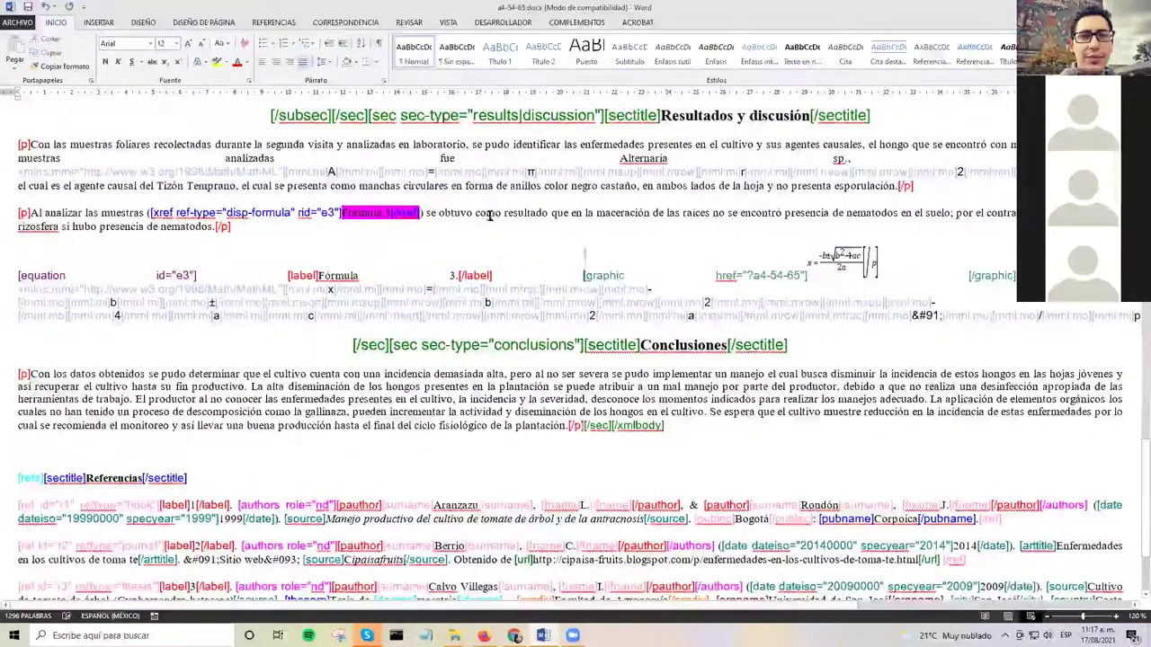
{"action": "key", "text": "ctrl+shift+Right"}
{"action": "key", "text": "ctrl+shift+Right"}
{"action": "key", "text": "ctrl+shift+Right"}
{"action": "key", "text": "ctrl+shift+Right"}
{"action": "key", "text": "ctrl+shift+Right"}
{"action": "key", "text": "ctrl+shift+Right"}
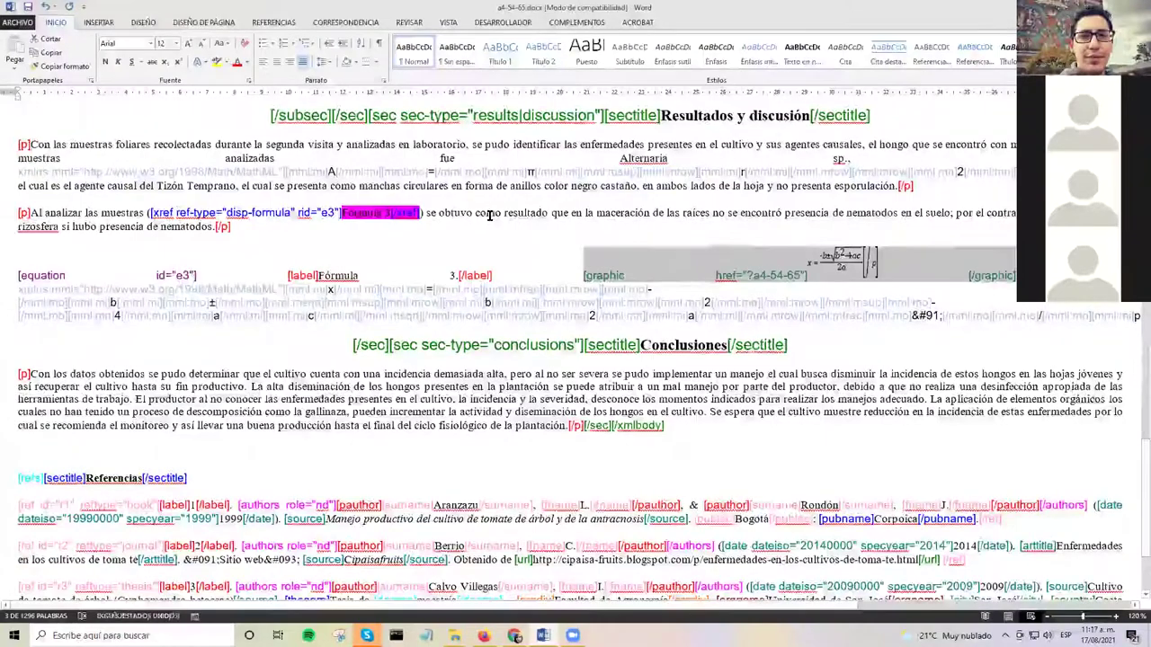
{"action": "key", "text": "Delete"}
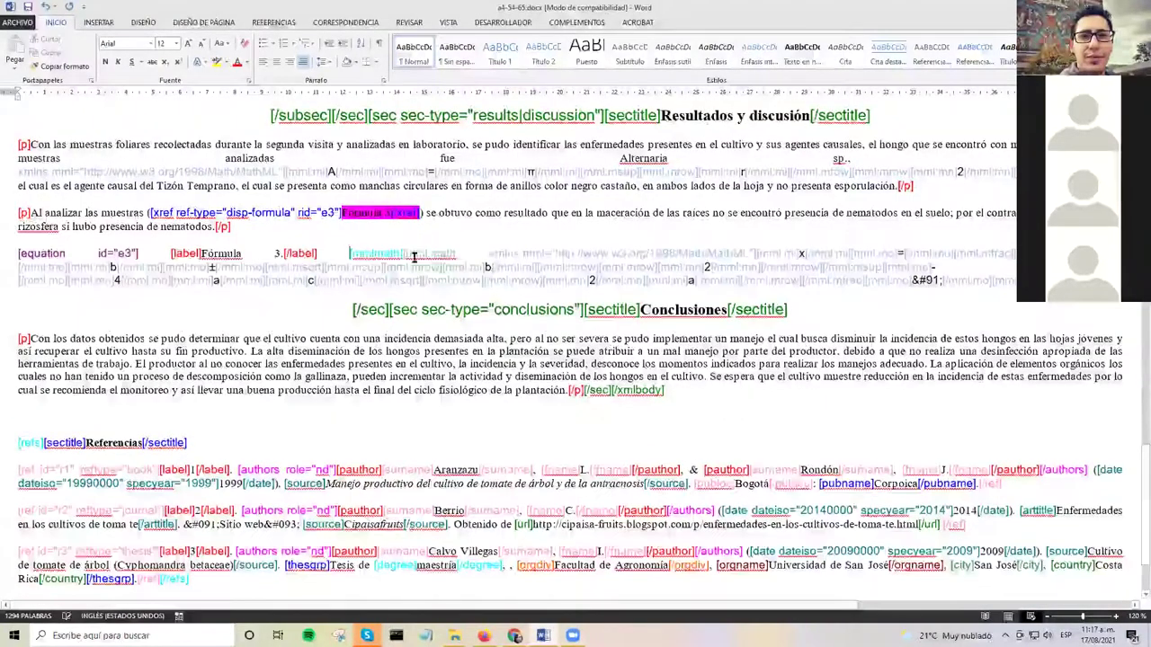
Step: Generate the XML for the marked-up document a4-54-65.docx and check its file report a4-54-65.err.txt
{"action": "scroll", "coordinate": [419, 238], "scroll_direction": "down", "scroll_amount": 4}
{"action": "scroll", "coordinate": [414, 259], "scroll_direction": "up", "scroll_amount": 11}
{"action": "scroll", "coordinate": [415, 259], "scroll_direction": "up", "scroll_amount": 12}
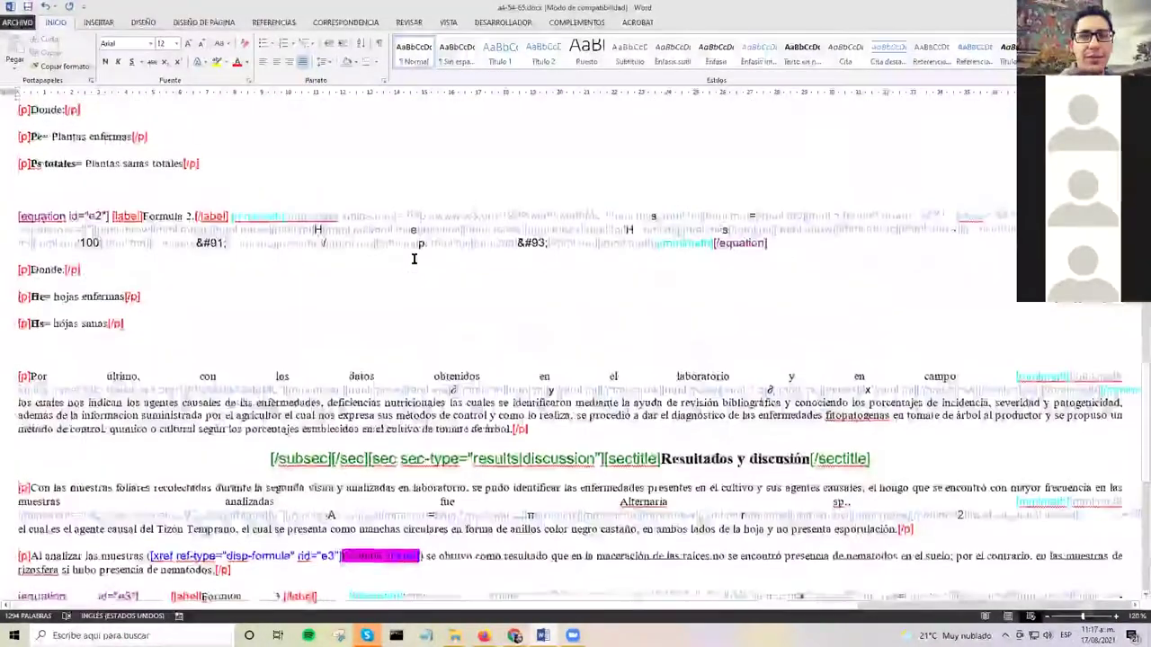
{"action": "scroll", "coordinate": [421, 262], "scroll_direction": "up", "scroll_amount": 15}
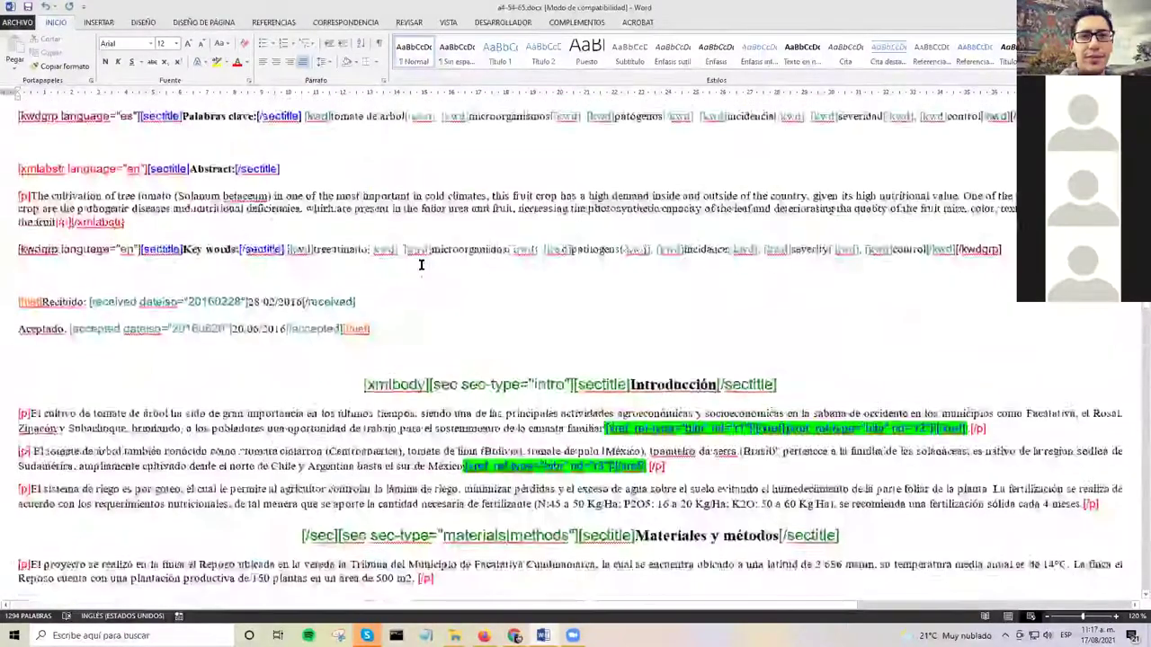
{"action": "left_click", "coordinate": [459, 196]}
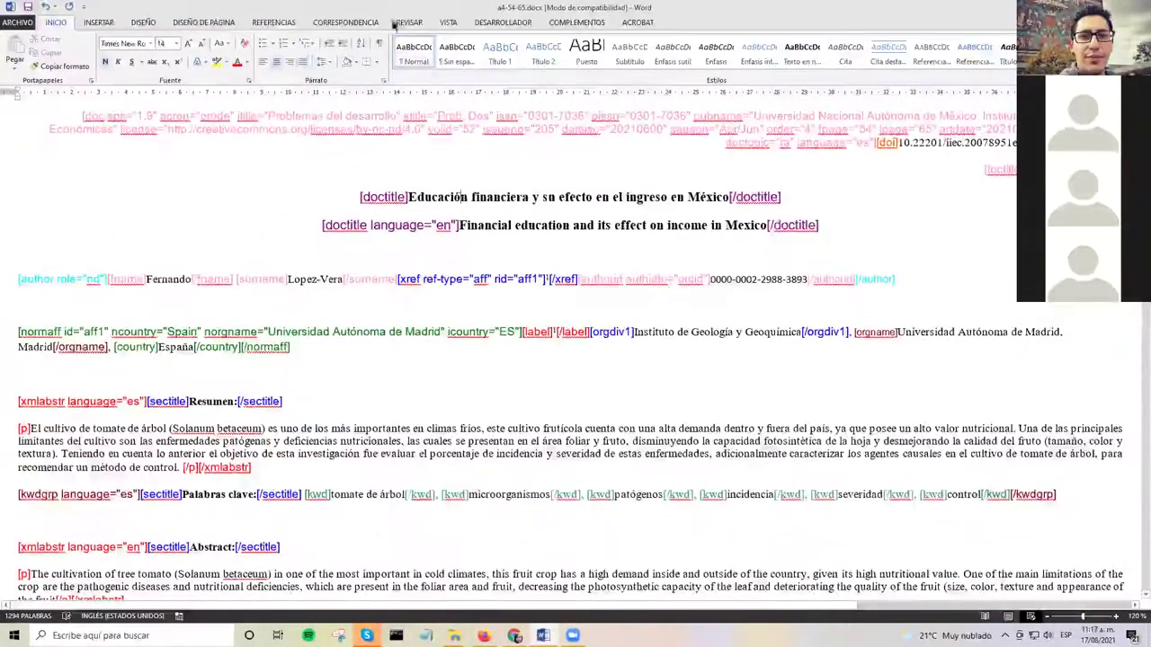
{"action": "left_click", "coordinate": [576, 21]}
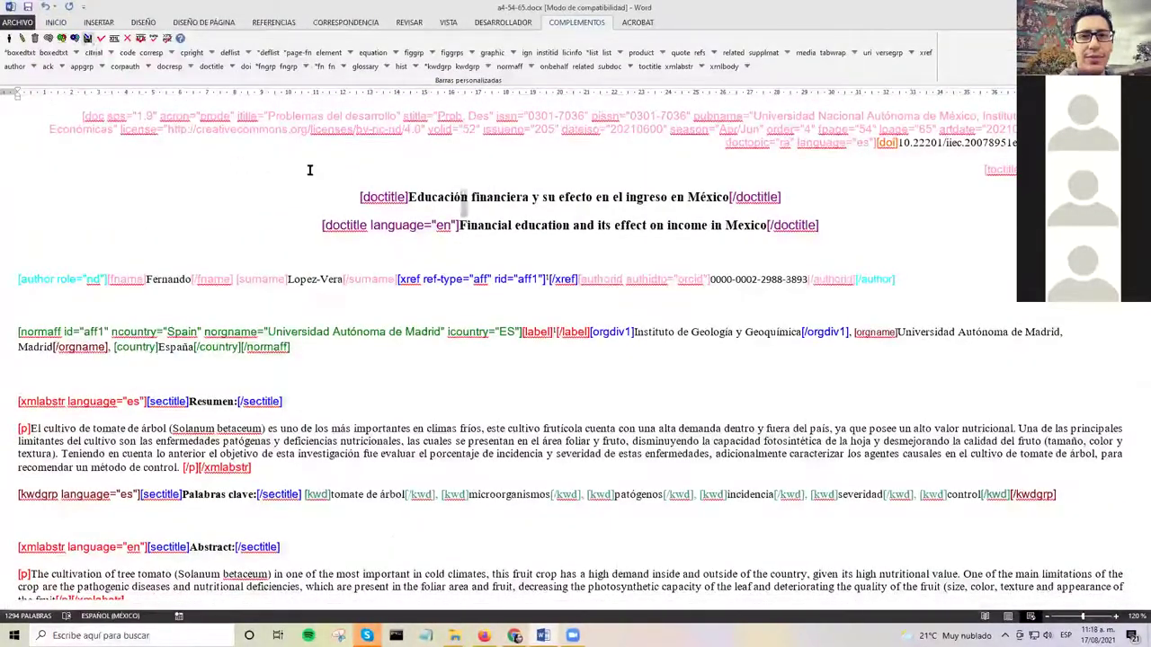
{"action": "left_click", "coordinate": [421, 196]}
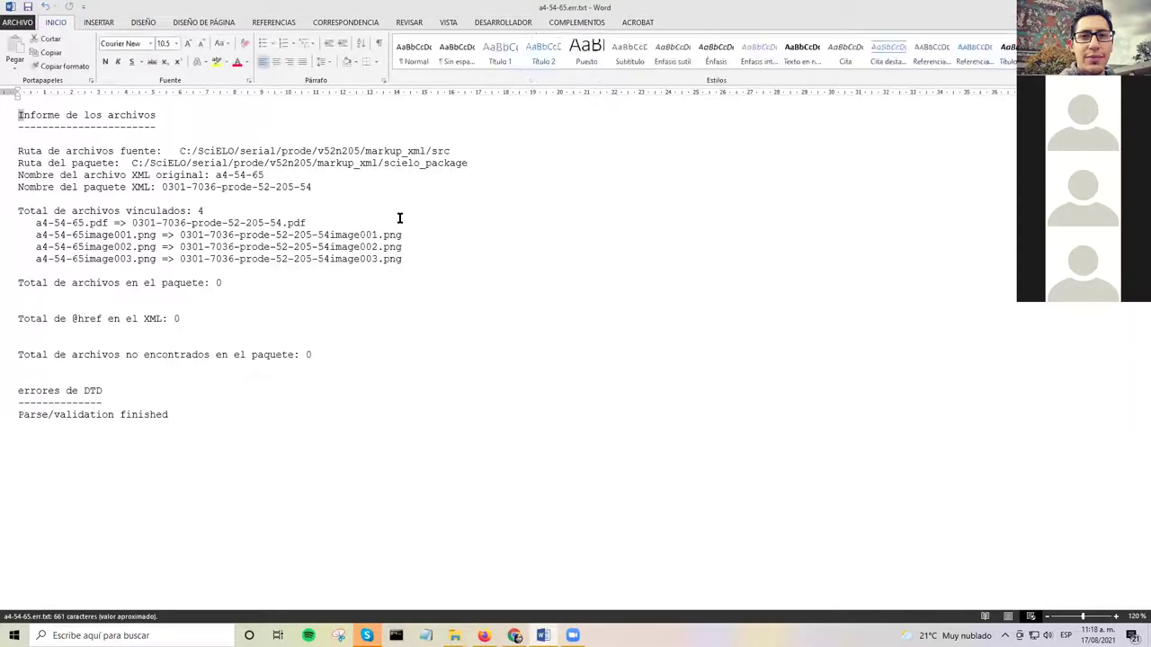
{"action": "left_click", "coordinate": [239, 280]}
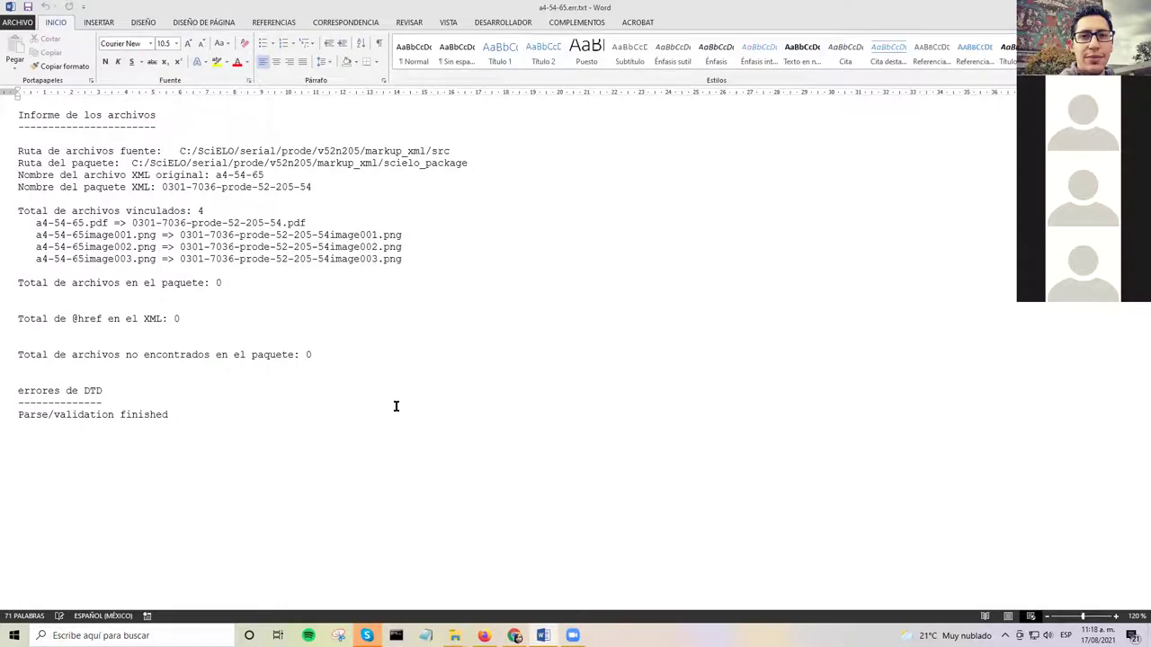
Step: In File Explorer, delete 0301-7036-prode-52-205-54image001.png, image002.png and image003.png from the scielo_package folder
{"action": "mouse_move", "coordinate": [455, 636]}
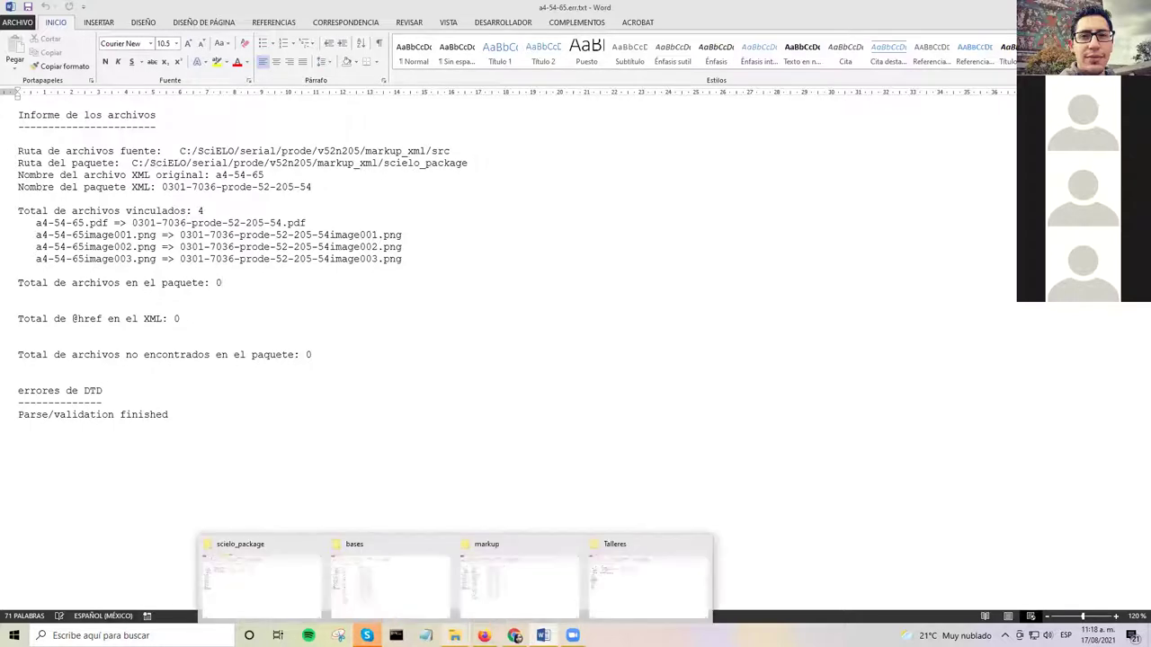
{"action": "left_click", "coordinate": [268, 555]}
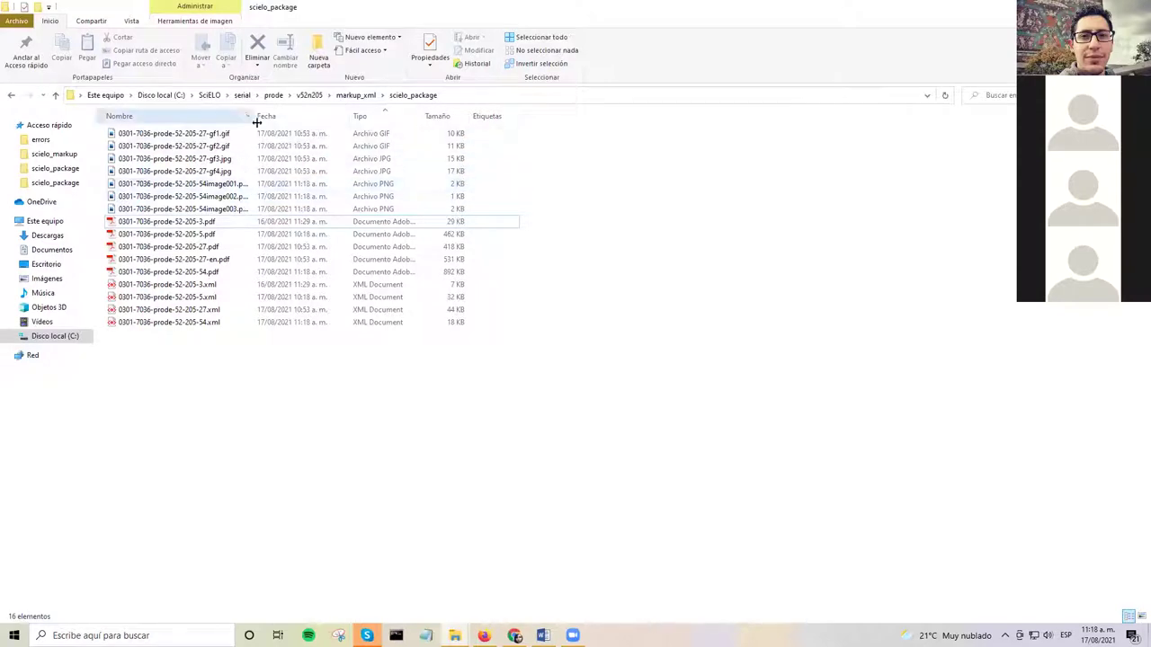
{"action": "double_click", "coordinate": [256, 116]}
{"action": "left_click", "coordinate": [260, 185]}
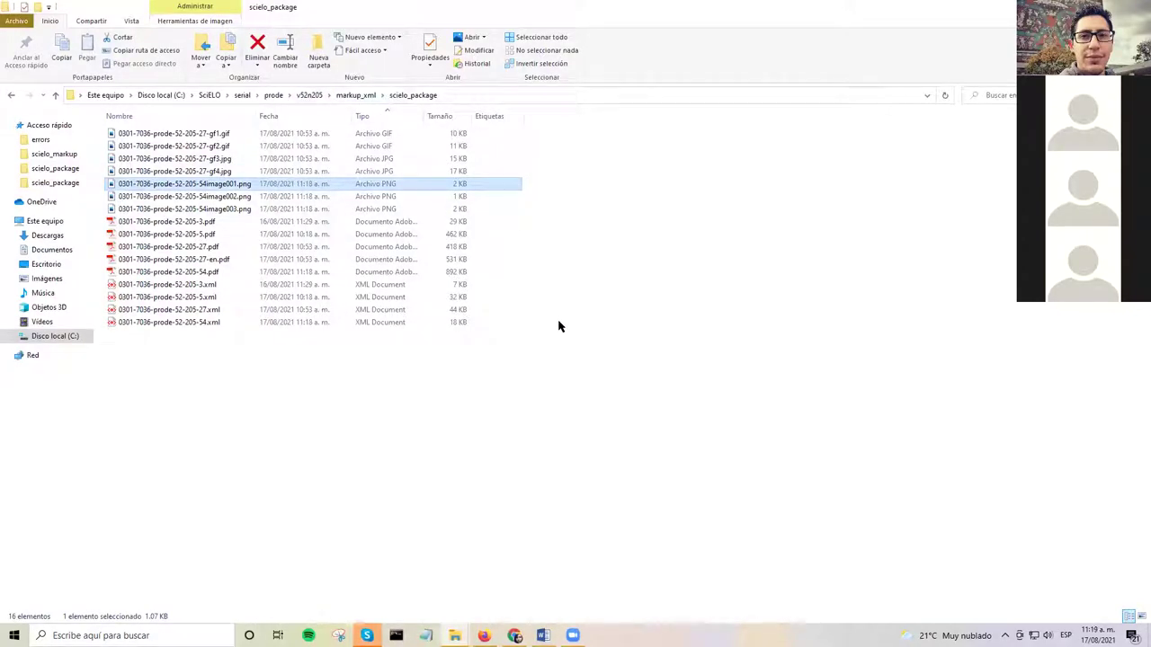
{"action": "key", "text": "shift+Down"}
{"action": "key", "text": "shift+Down"}
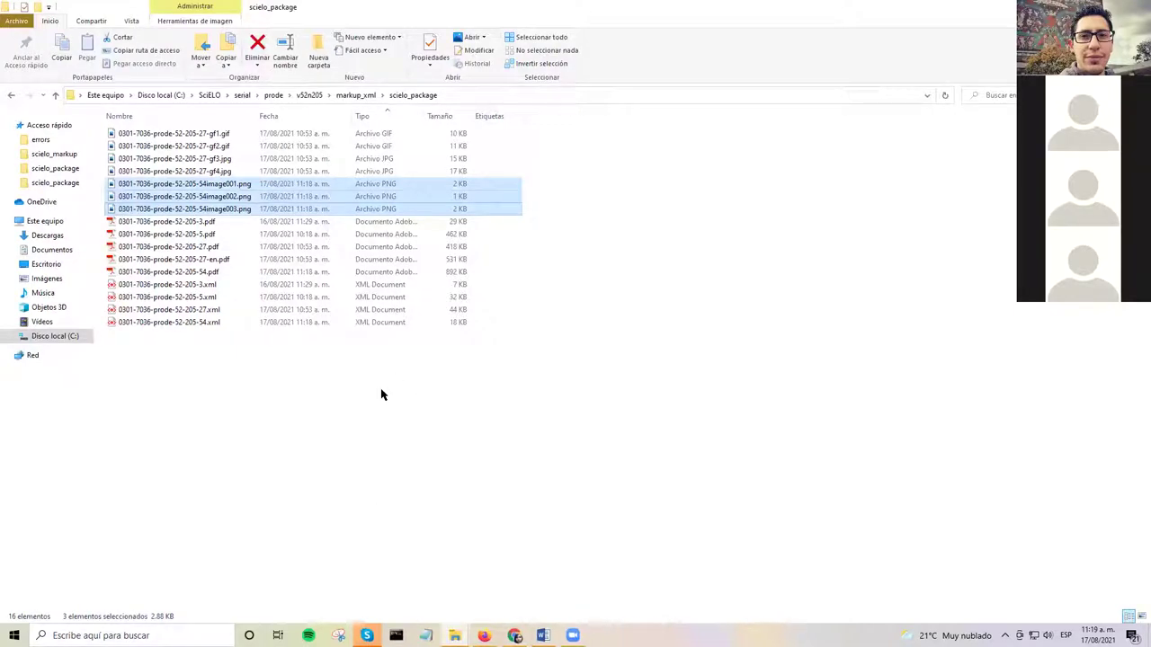
{"action": "key", "text": "Delete"}
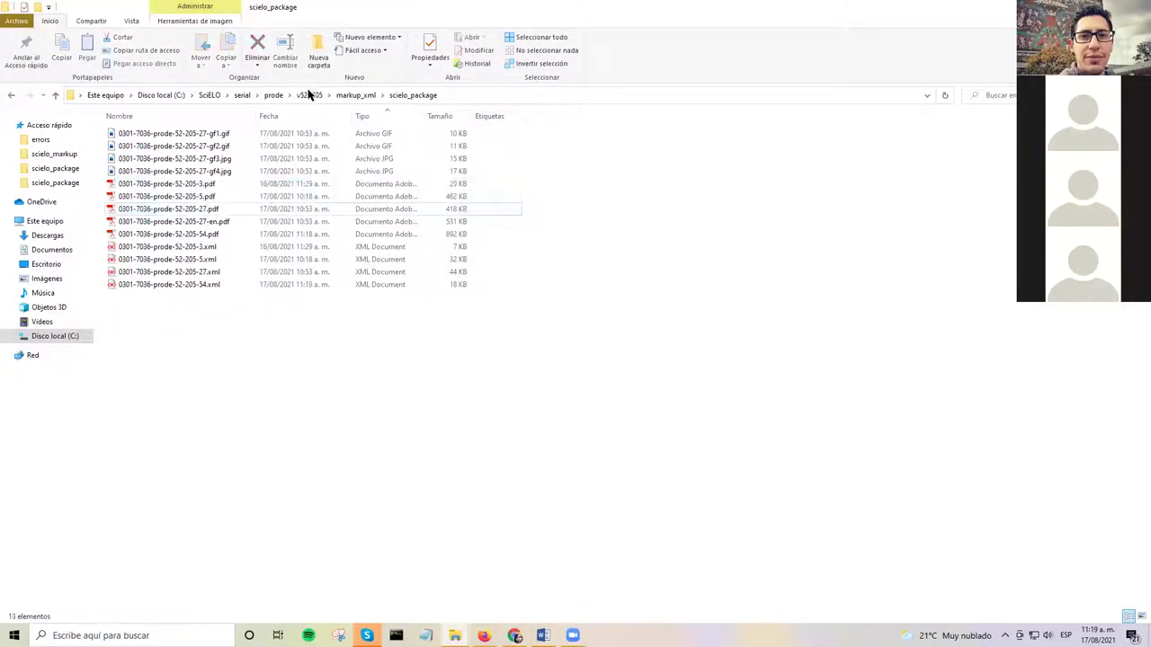
Step: Delete a4-54-65image001.png, a4-54-65image002.png and a4-54-65image003.png from the src folder, and return to the markup_xml folder
{"action": "left_click", "coordinate": [342, 97]}
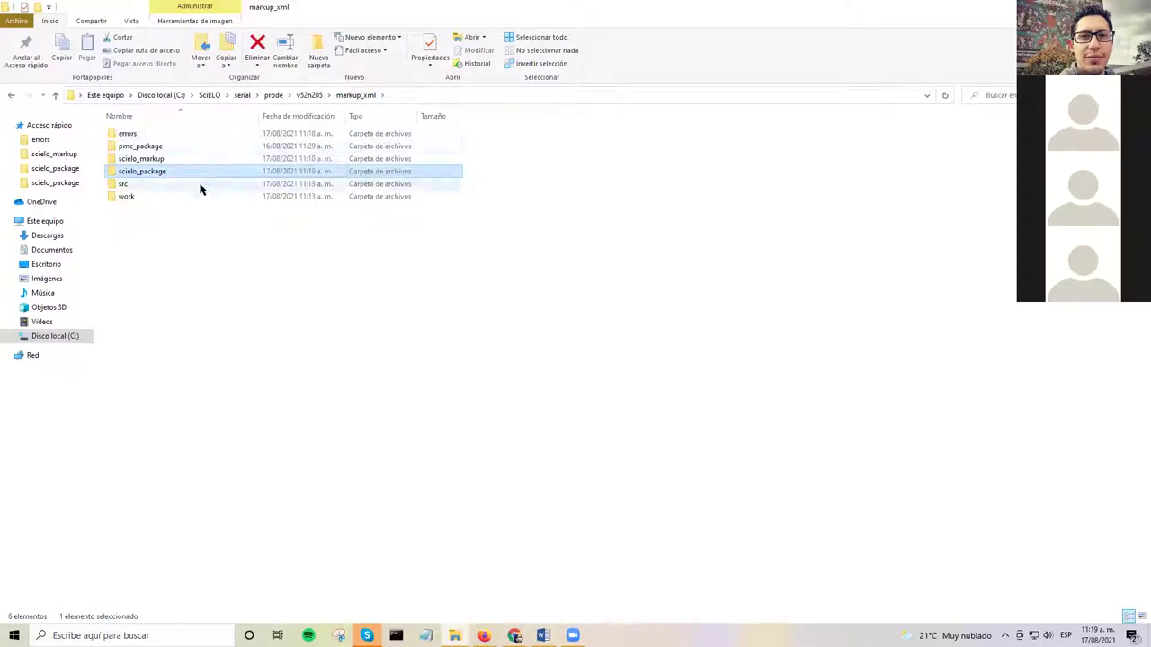
{"action": "double_click", "coordinate": [201, 187]}
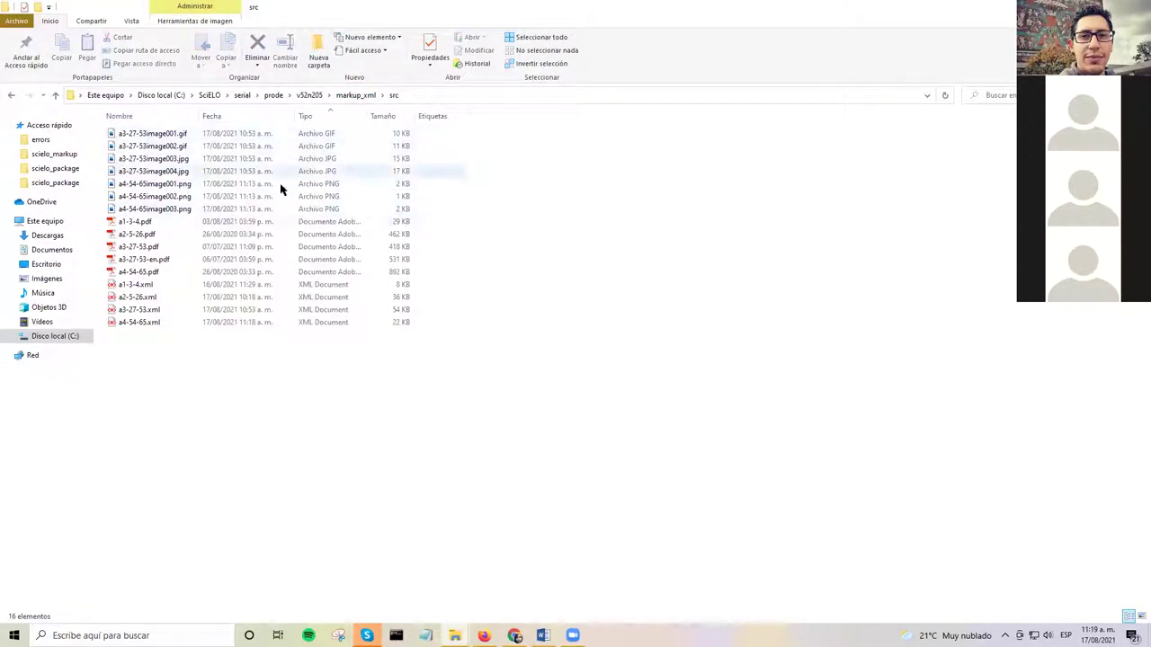
{"action": "left_click", "coordinate": [229, 186]}
{"action": "key", "text": "shift+Down"}
{"action": "key", "text": "shift+Down"}
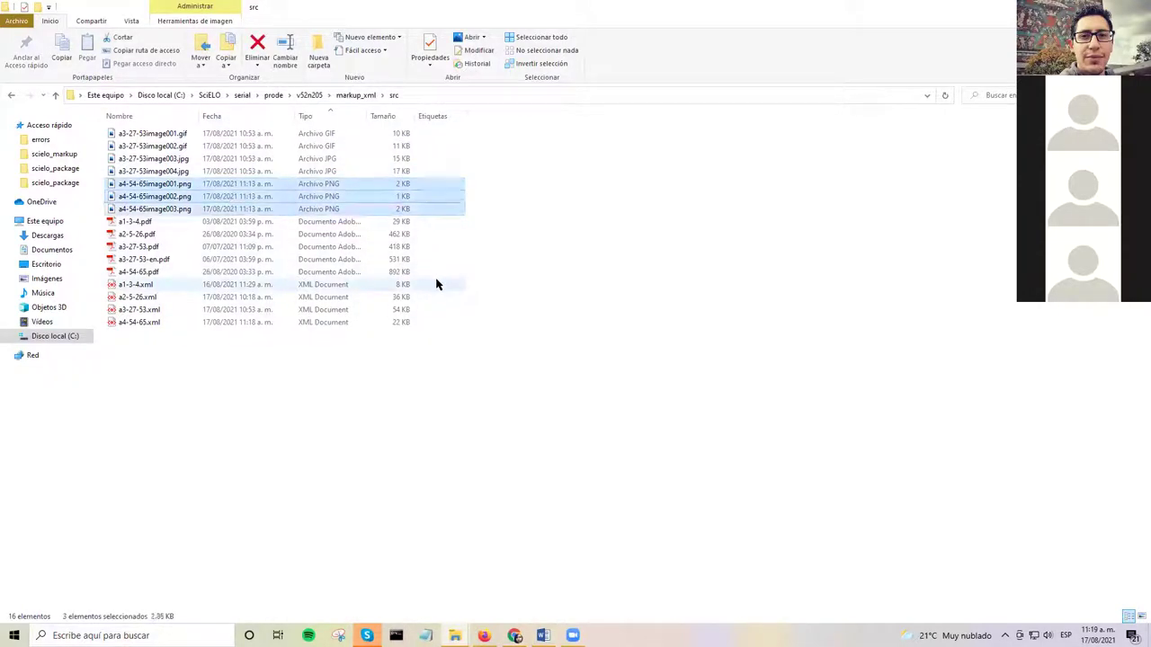
{"action": "left_click", "coordinate": [519, 265]}
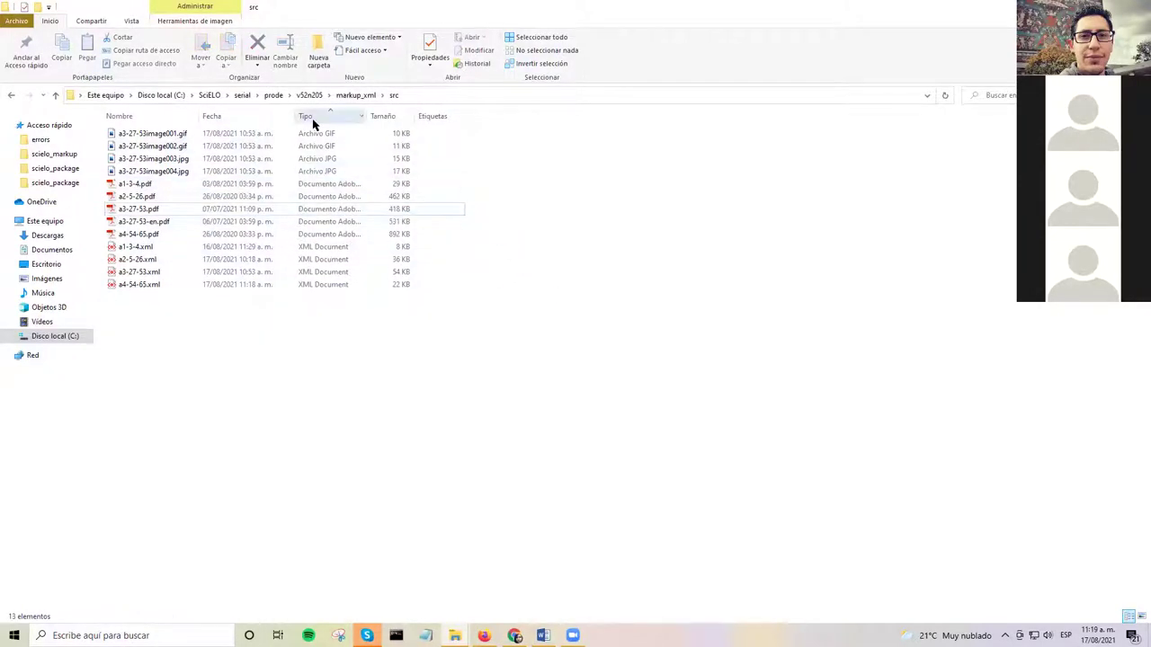
{"action": "left_click", "coordinate": [309, 96]}
{"action": "left_click", "coordinate": [273, 96]}
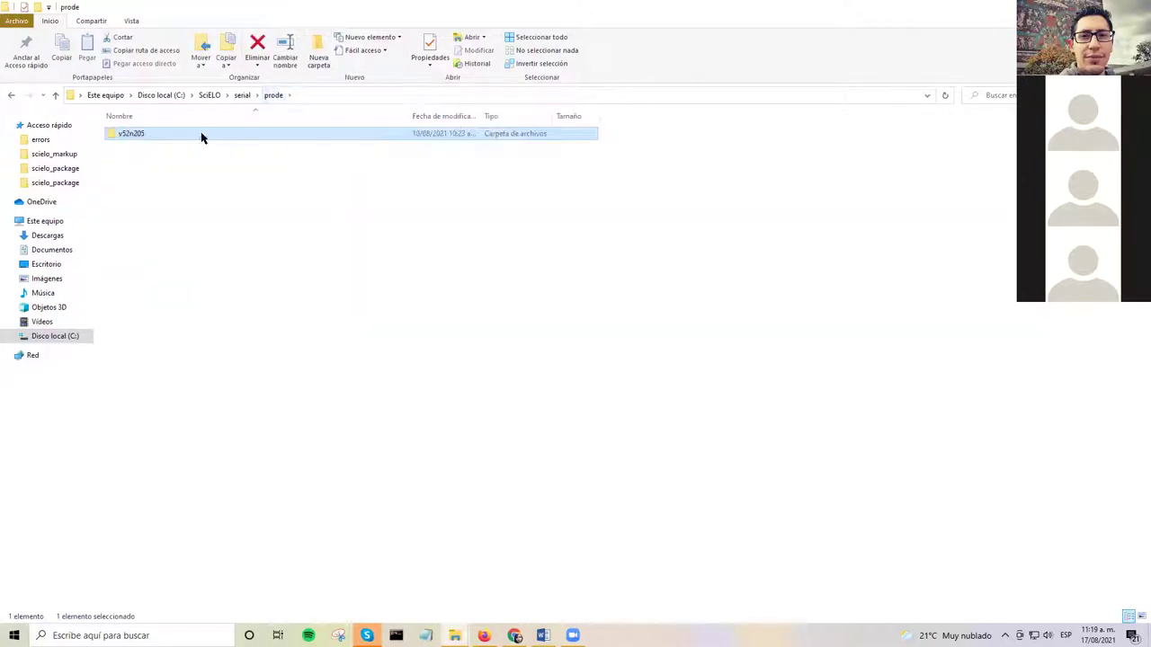
{"action": "double_click", "coordinate": [137, 135]}
{"action": "double_click", "coordinate": [137, 135]}
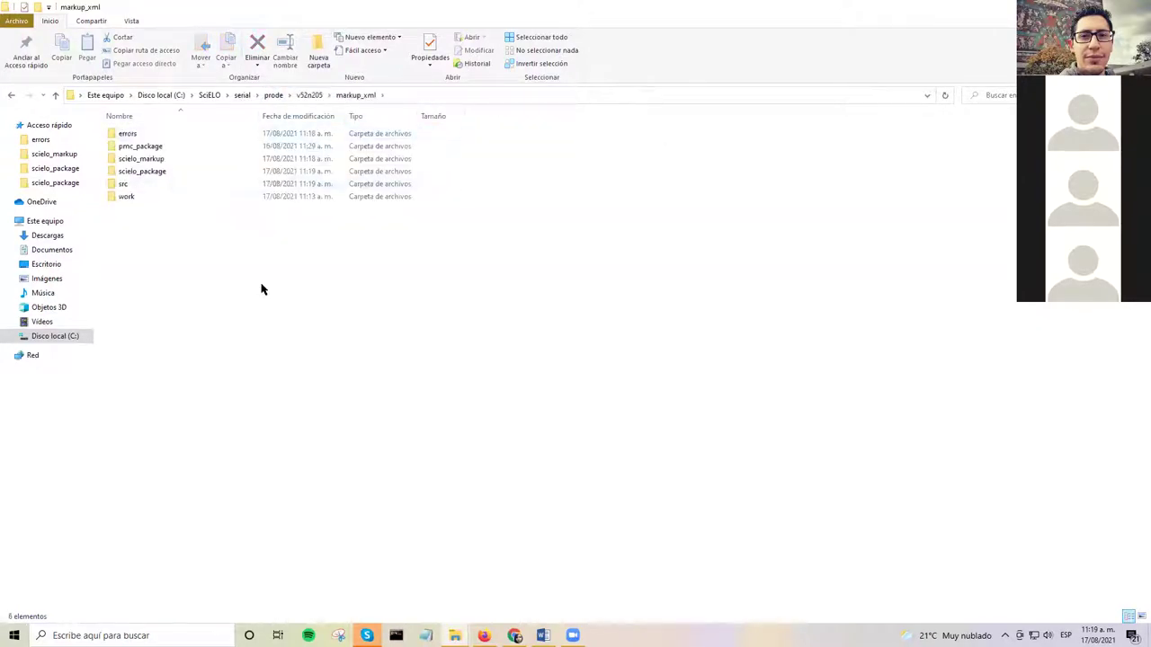
Step: Go back to Word, close the file report a4-54-65.err.txt, and regenerate the XML from a4-54-65.docx
{"action": "left_click", "coordinate": [544, 636]}
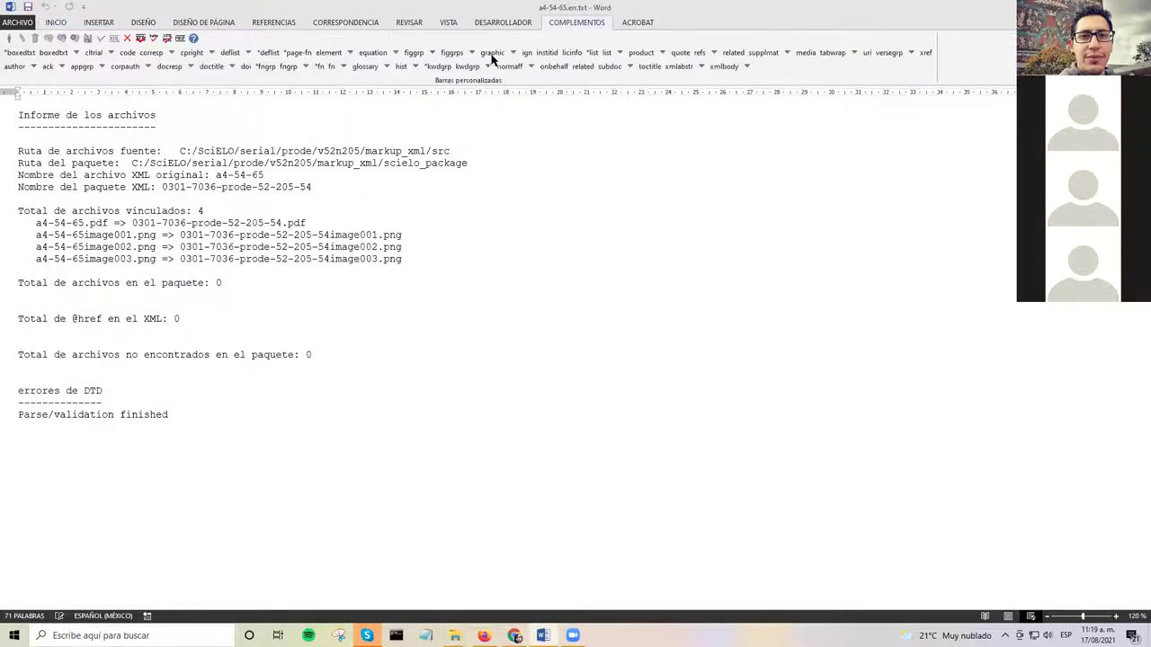
{"action": "left_click", "coordinate": [180, 38]}
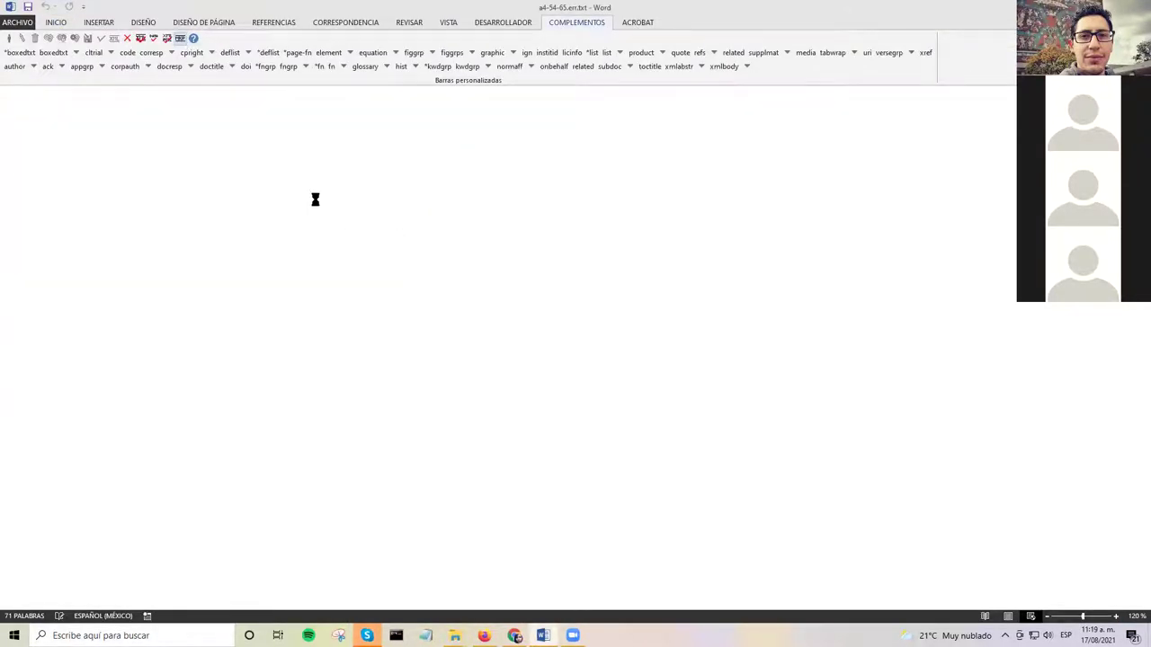
{"action": "scroll", "coordinate": [461, 344], "scroll_direction": "down", "scroll_amount": 3}
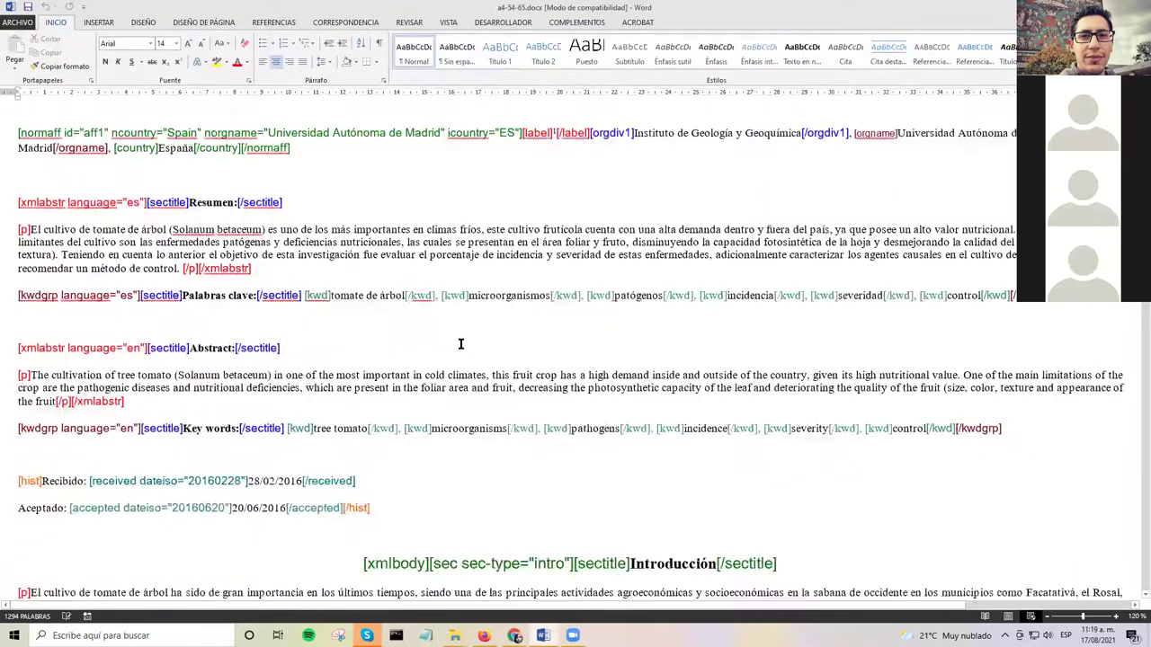
{"action": "scroll", "coordinate": [461, 344], "scroll_direction": "down", "scroll_amount": 15}
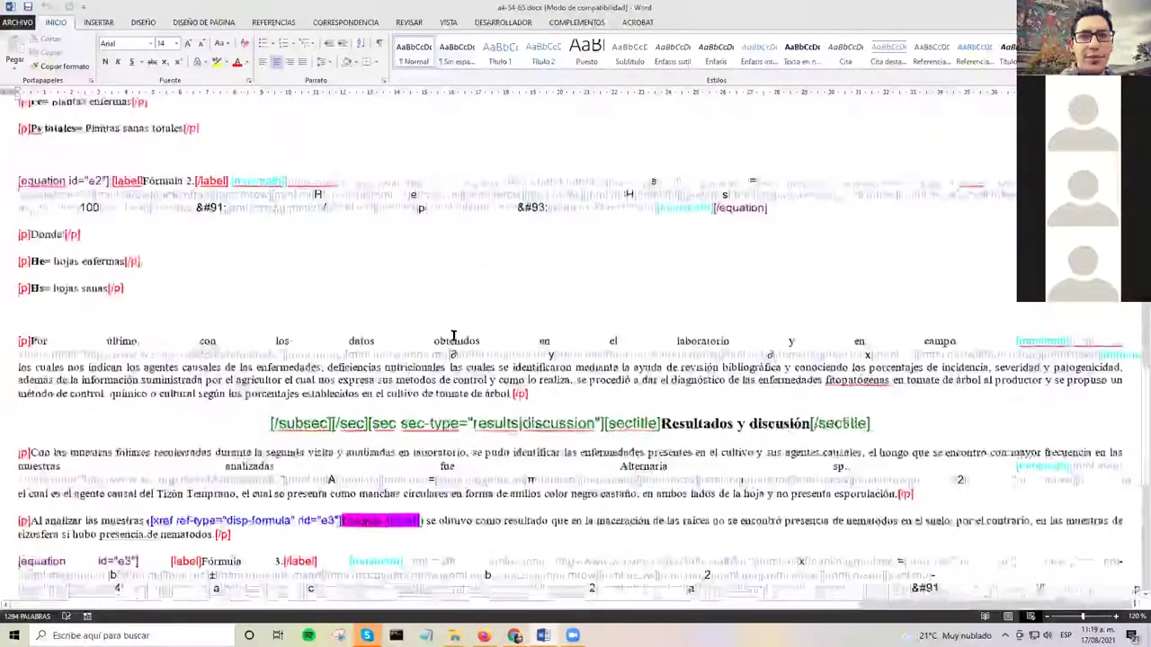
{"action": "scroll", "coordinate": [454, 337], "scroll_direction": "down", "scroll_amount": 10}
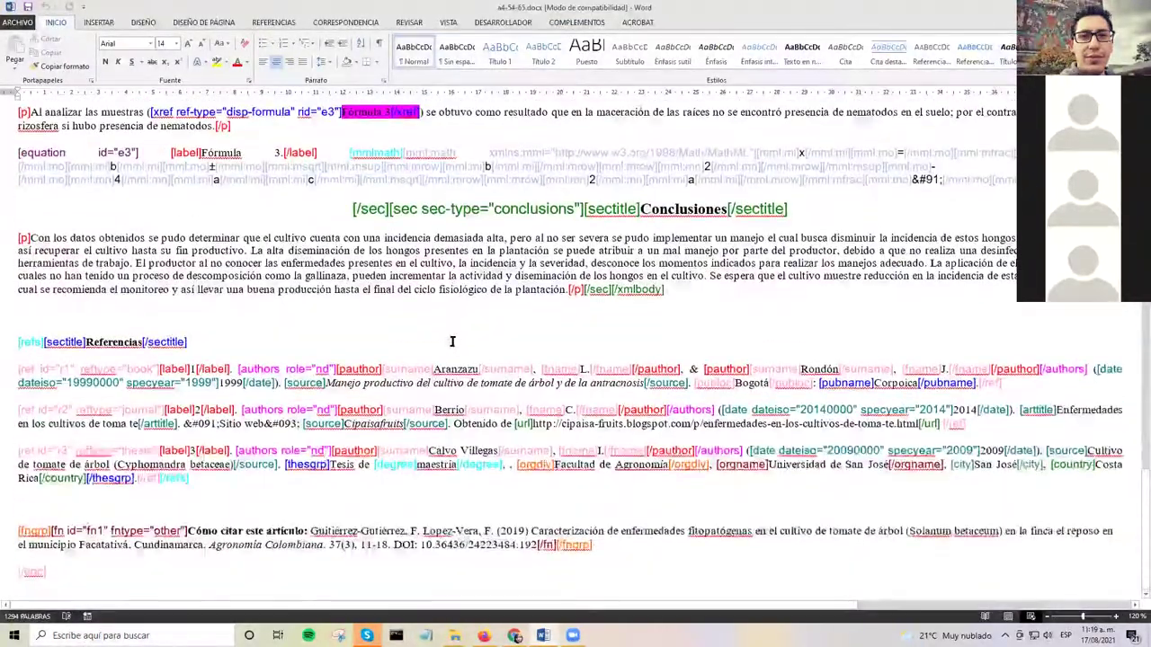
{"action": "scroll", "coordinate": [454, 337], "scroll_direction": "up", "scroll_amount": 20}
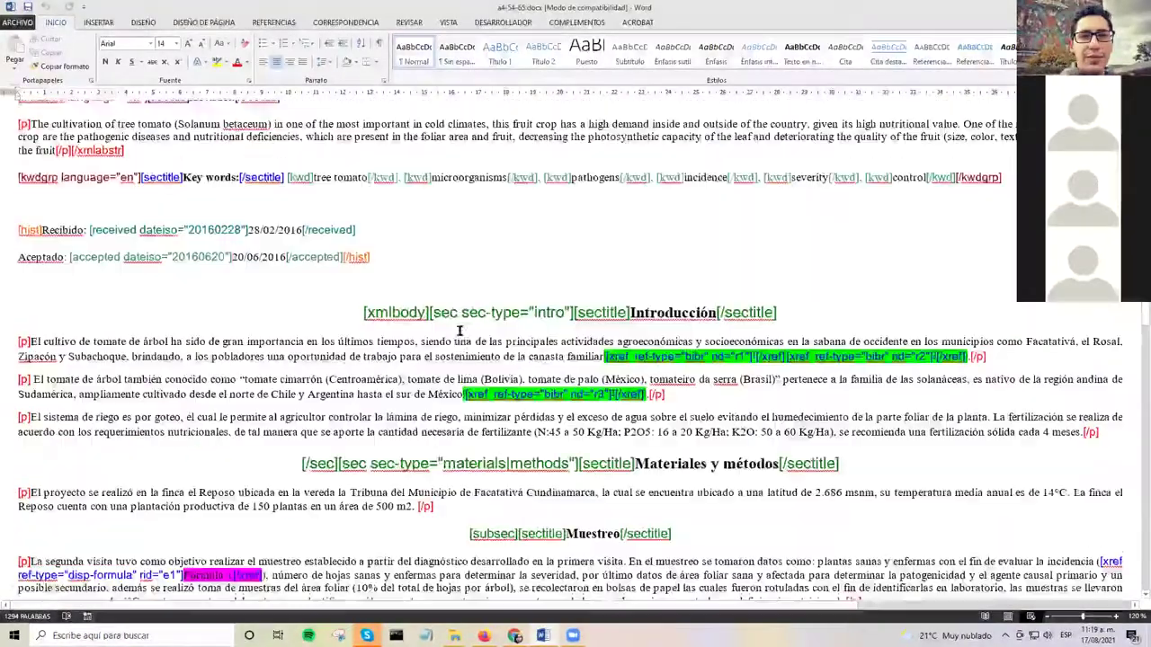
{"action": "scroll", "coordinate": [459, 332], "scroll_direction": "up", "scroll_amount": 10}
{"action": "left_click", "coordinate": [576, 21]}
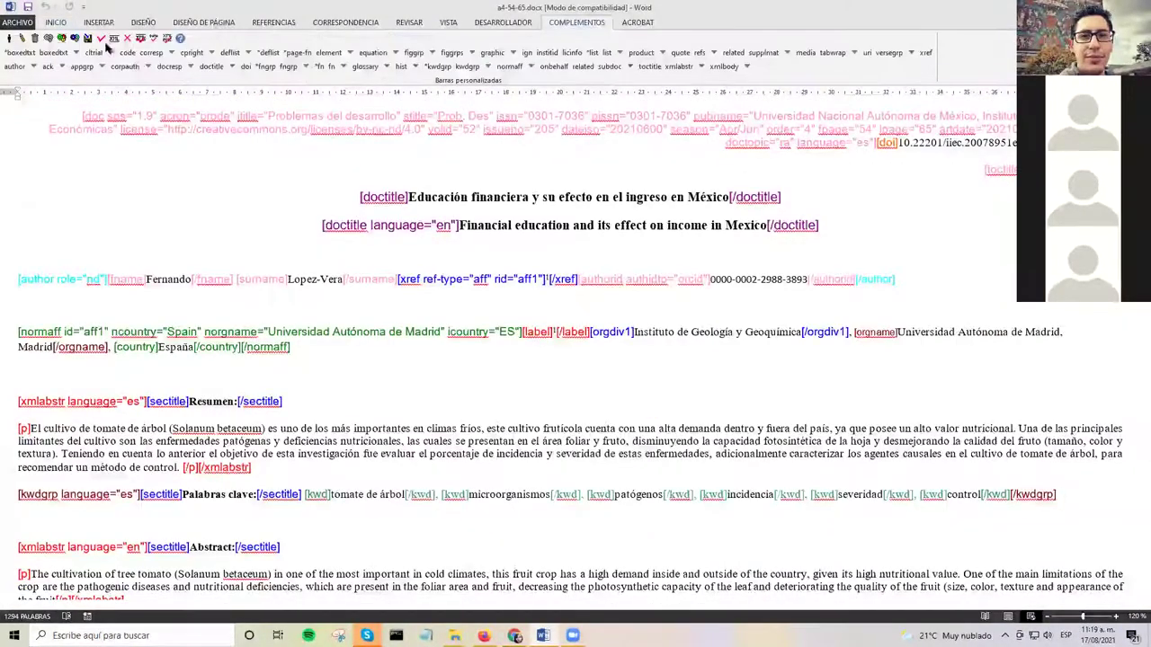
{"action": "left_click", "coordinate": [346, 225]}
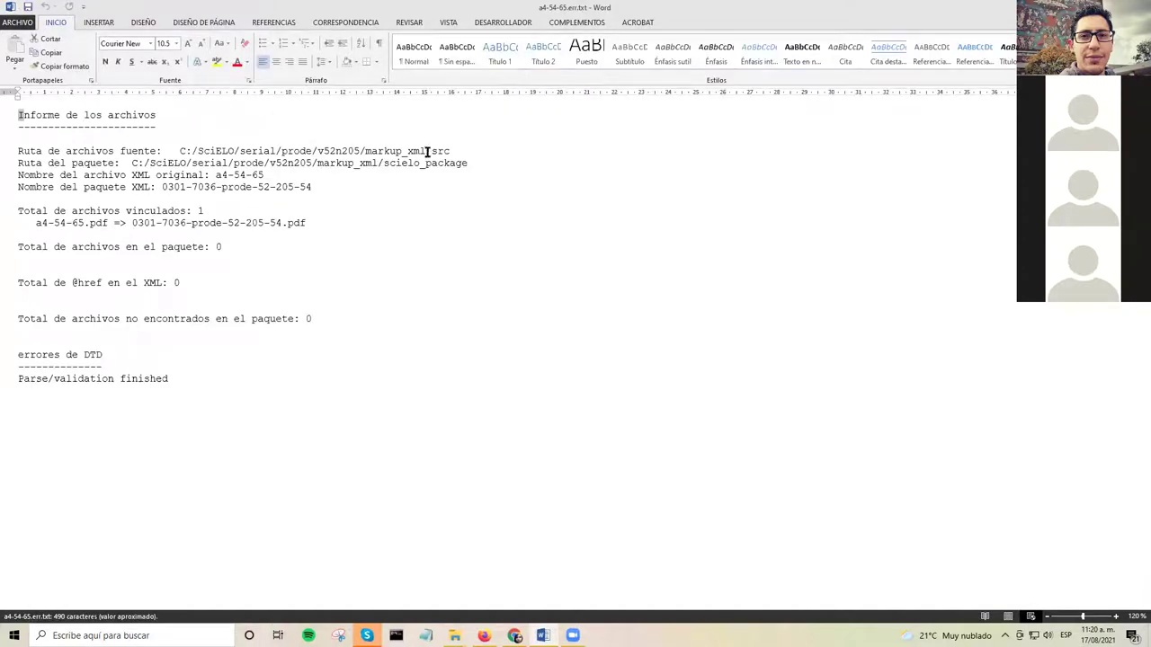
Step: Examine the new file report's folder paths, linked files and DTD errors section
{"action": "left_click", "coordinate": [175, 116]}
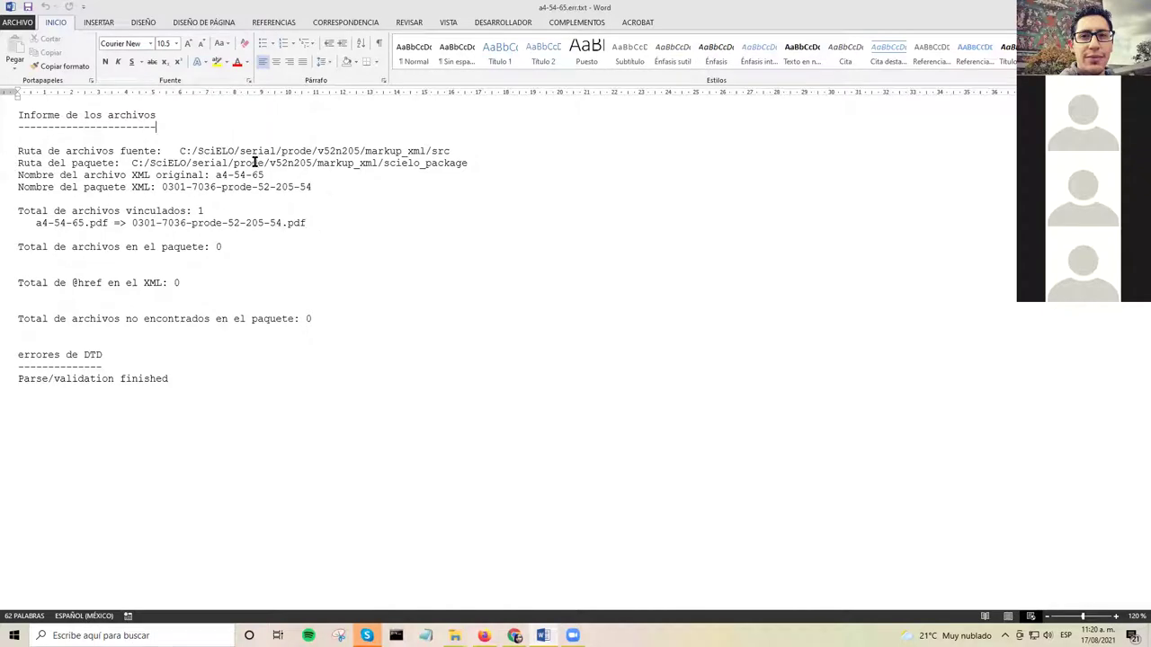
{"action": "left_click", "coordinate": [311, 222]}
{"action": "left_click", "coordinate": [578, 25]}
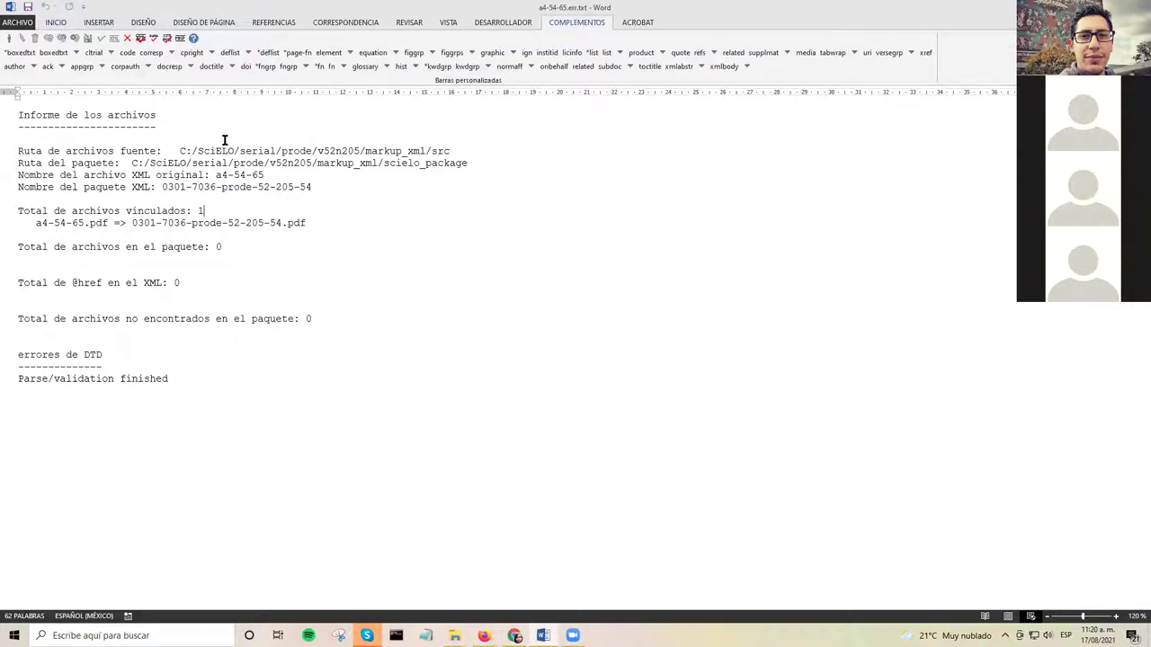
{"action": "left_click", "coordinate": [164, 352]}
Step: Switch to File Explorer and open markup_xml's scielo_package folder to check the files generated for article 54
{"action": "mouse_move", "coordinate": [455, 636]}
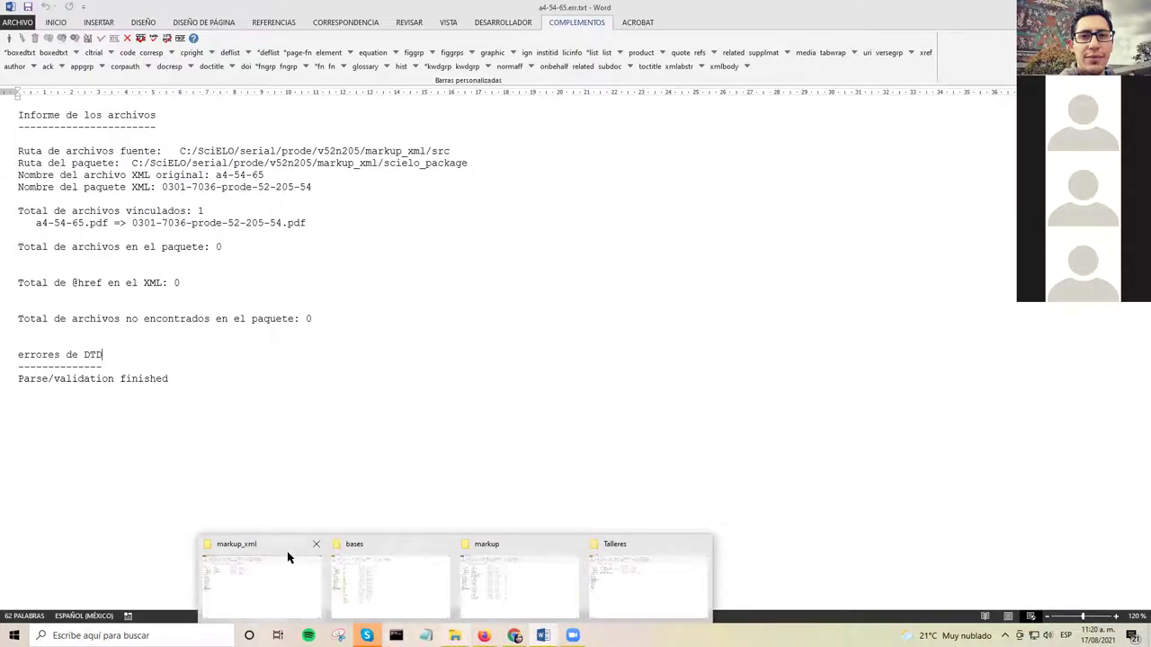
{"action": "left_click", "coordinate": [270, 580]}
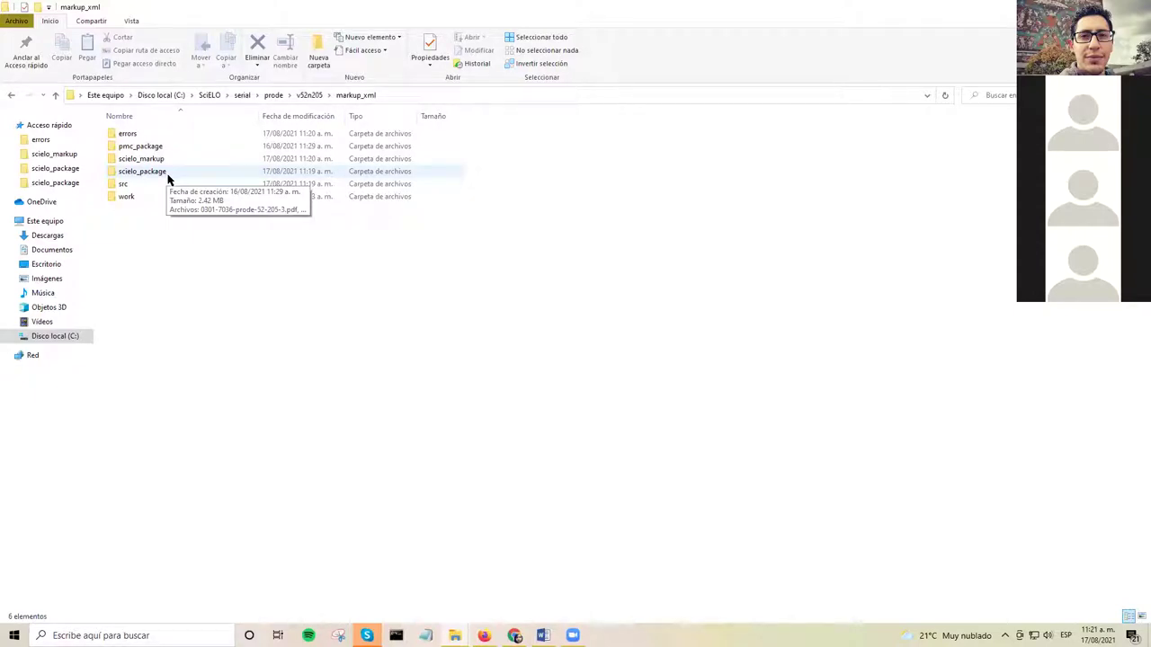
{"action": "left_click", "coordinate": [309, 95]}
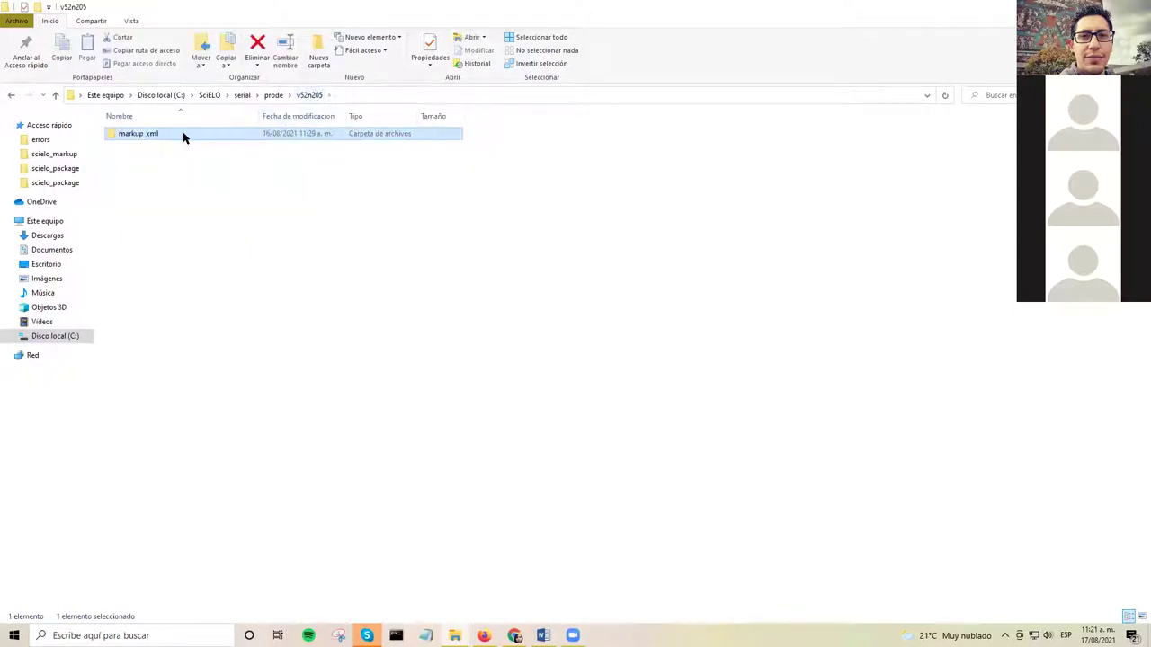
{"action": "double_click", "coordinate": [183, 133]}
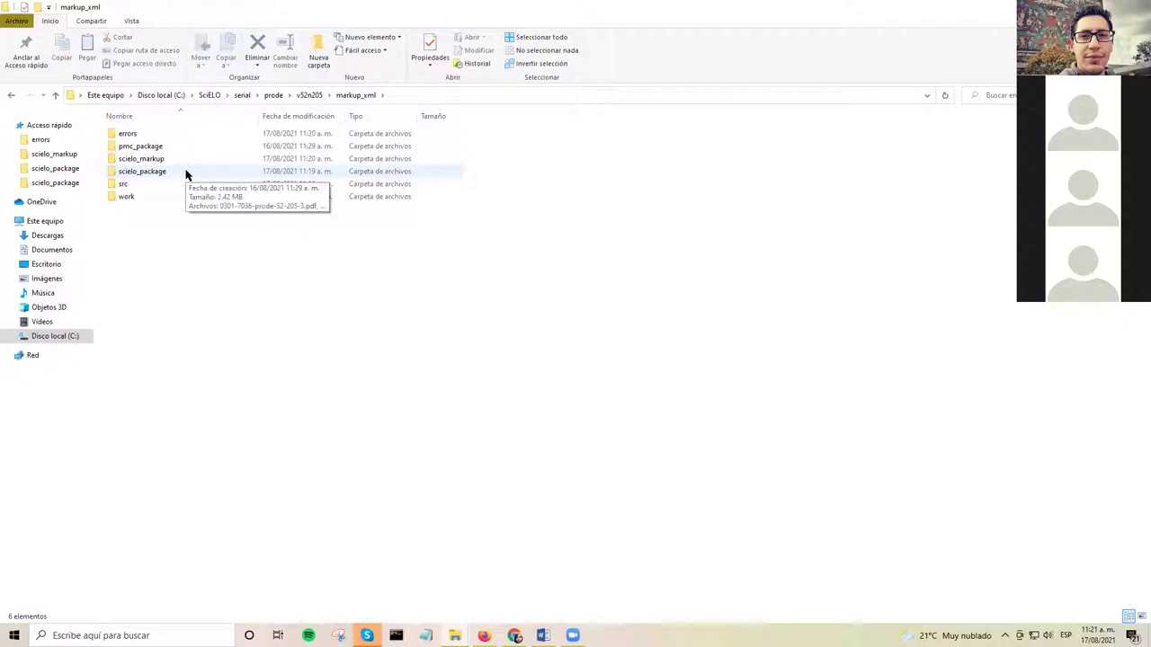
{"action": "double_click", "coordinate": [185, 173]}
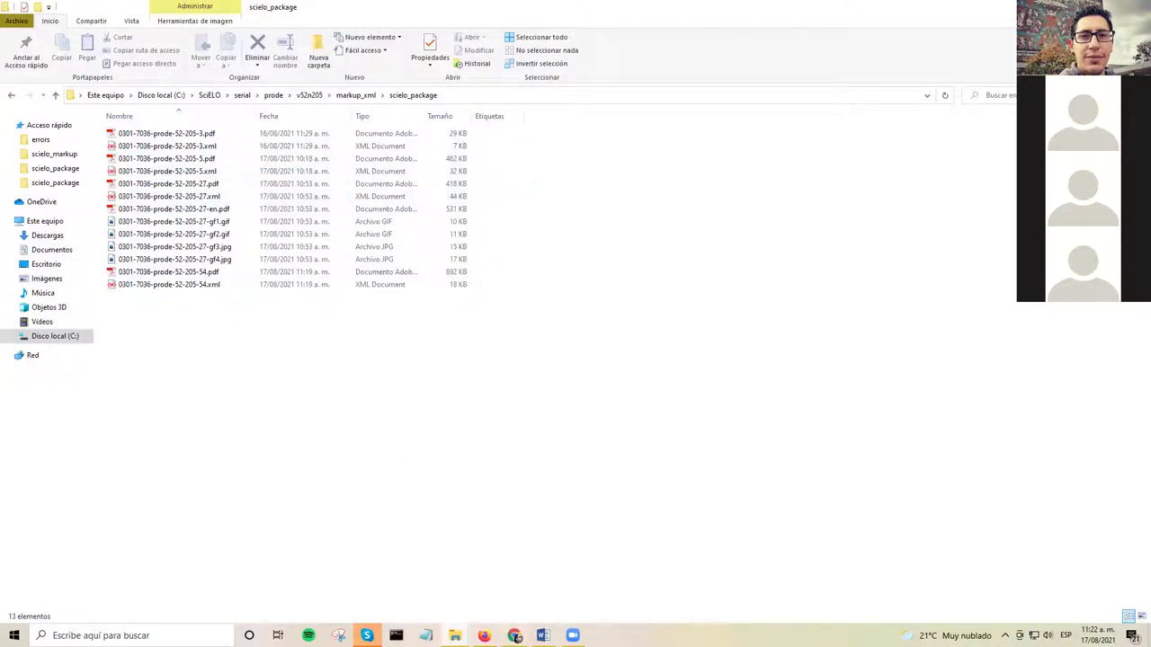
Step: Return to the file report in Word and point out the ending 54 in the XML package name
{"action": "key", "text": "alt+Tab"}
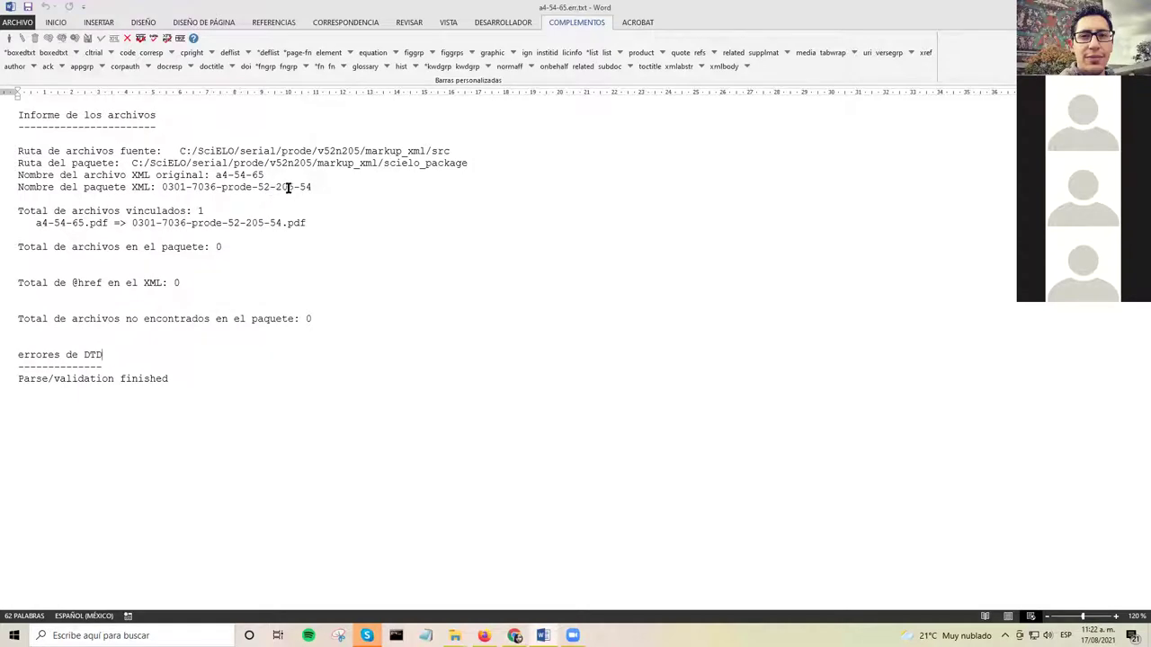
{"action": "left_click_drag", "start_coordinate": [297, 186], "coordinate": [313, 186]}
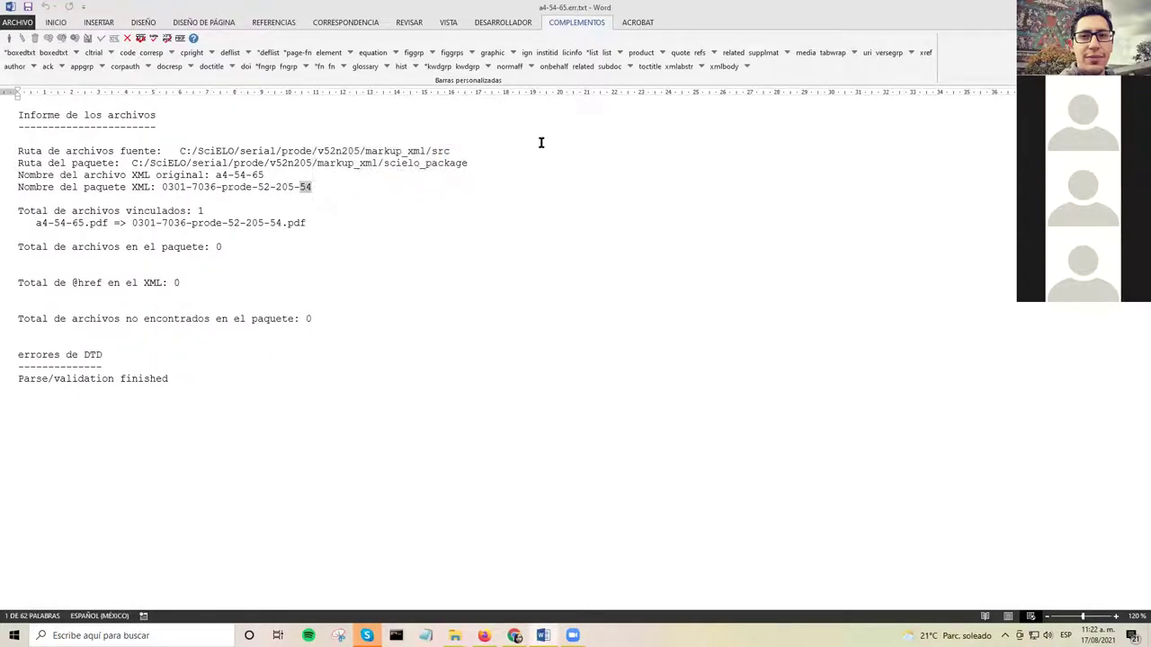
{"action": "left_click", "coordinate": [332, 189]}
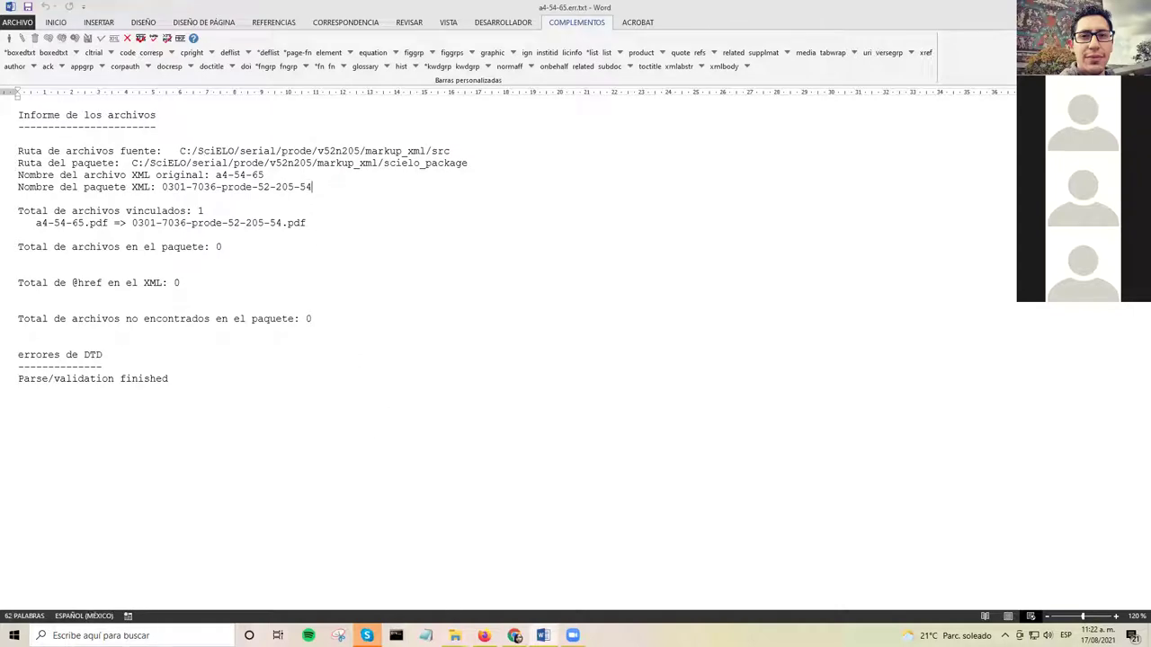
Step: Switch to File Explorer's scielo_package folder and point out the PDF and XML files of article 54
{"action": "mouse_move", "coordinate": [455, 636]}
{"action": "left_click", "coordinate": [303, 573]}
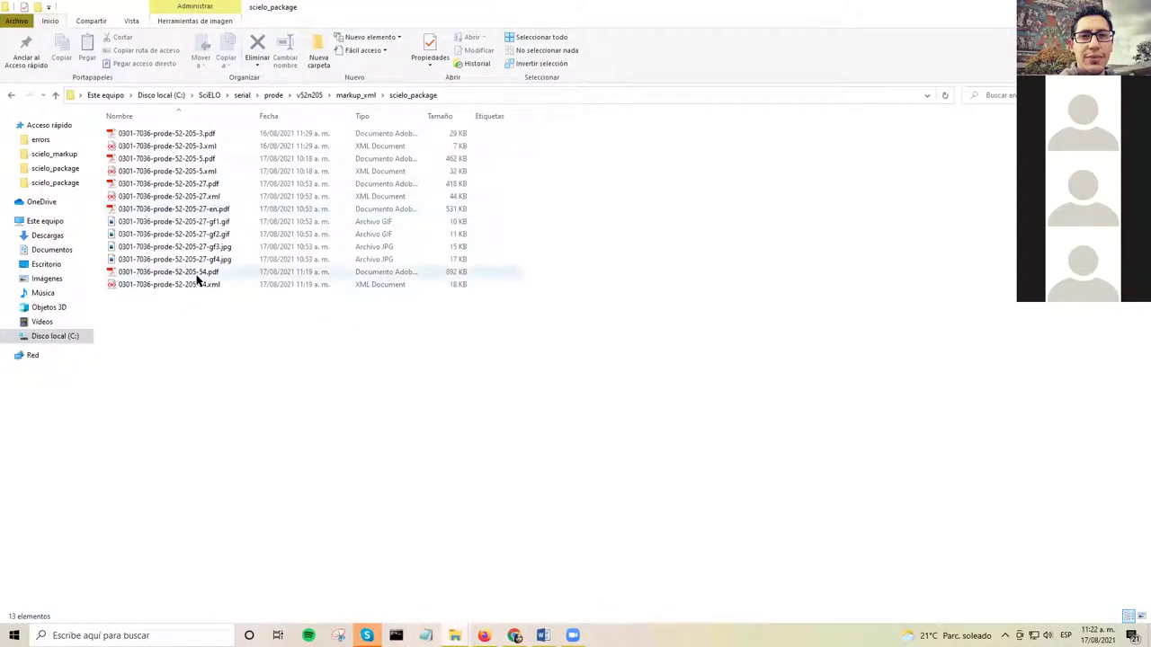
{"action": "left_click", "coordinate": [210, 273]}
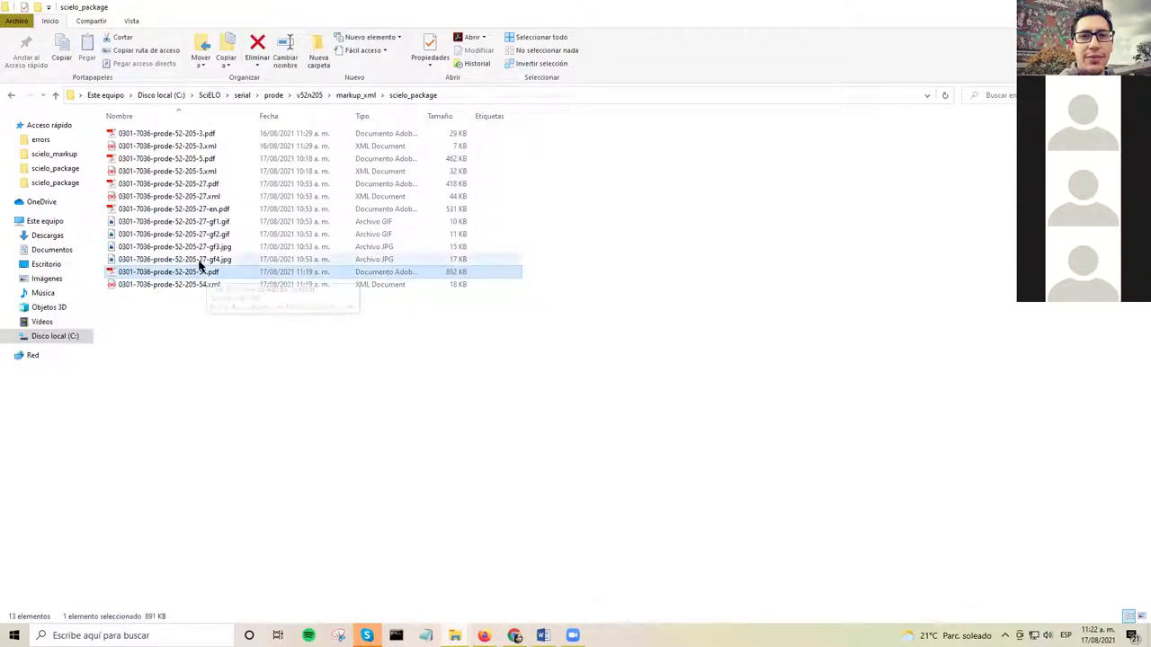
{"action": "left_click", "coordinate": [180, 312]}
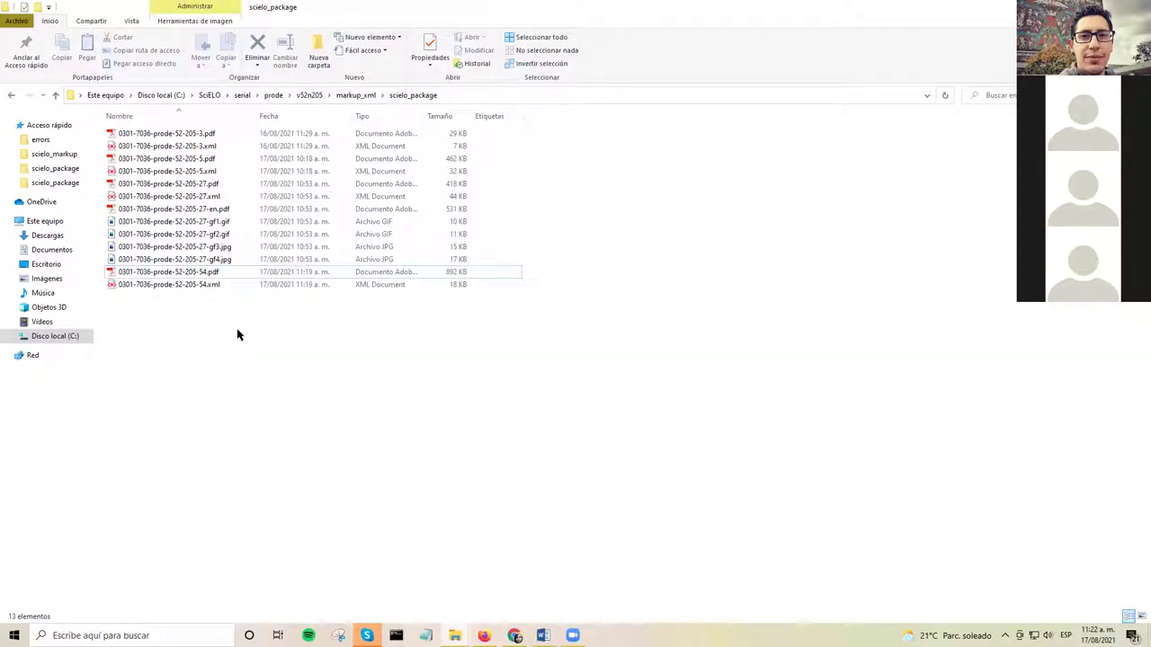
Step: Highlight article 27's four image files, gf1 to gf4, for comparison with article 54, and clear the selection
{"action": "left_click", "coordinate": [228, 209]}
{"action": "left_click", "coordinate": [232, 222]}
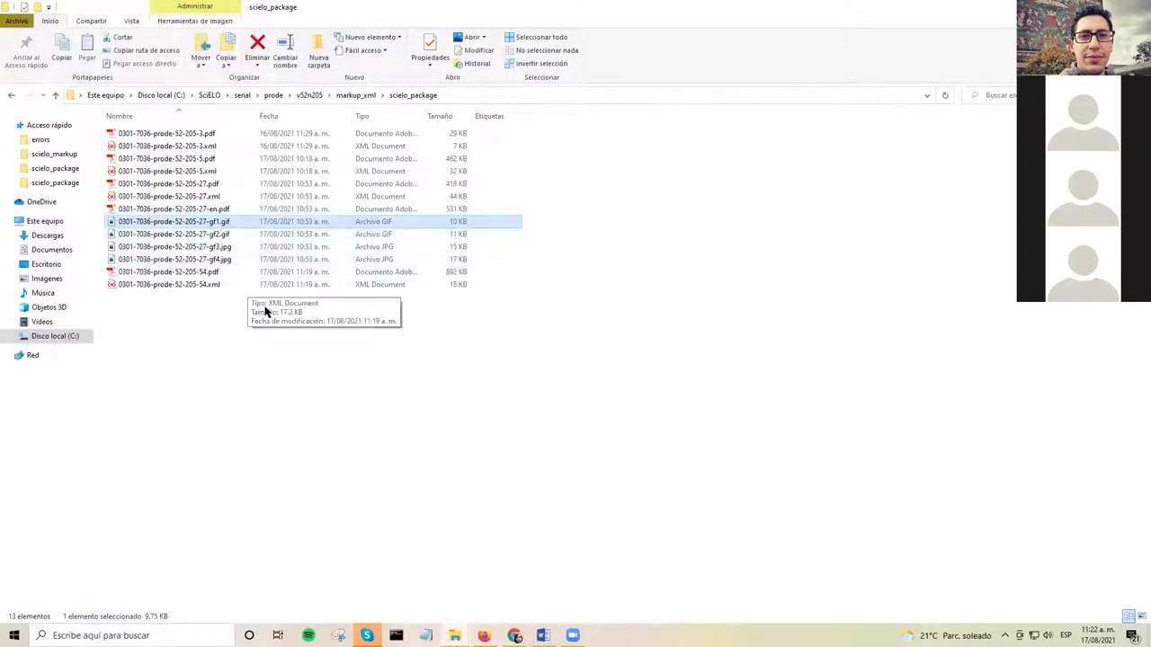
{"action": "key", "text": "shift+Down"}
{"action": "key", "text": "shift+Down"}
{"action": "key", "text": "shift+Down"}
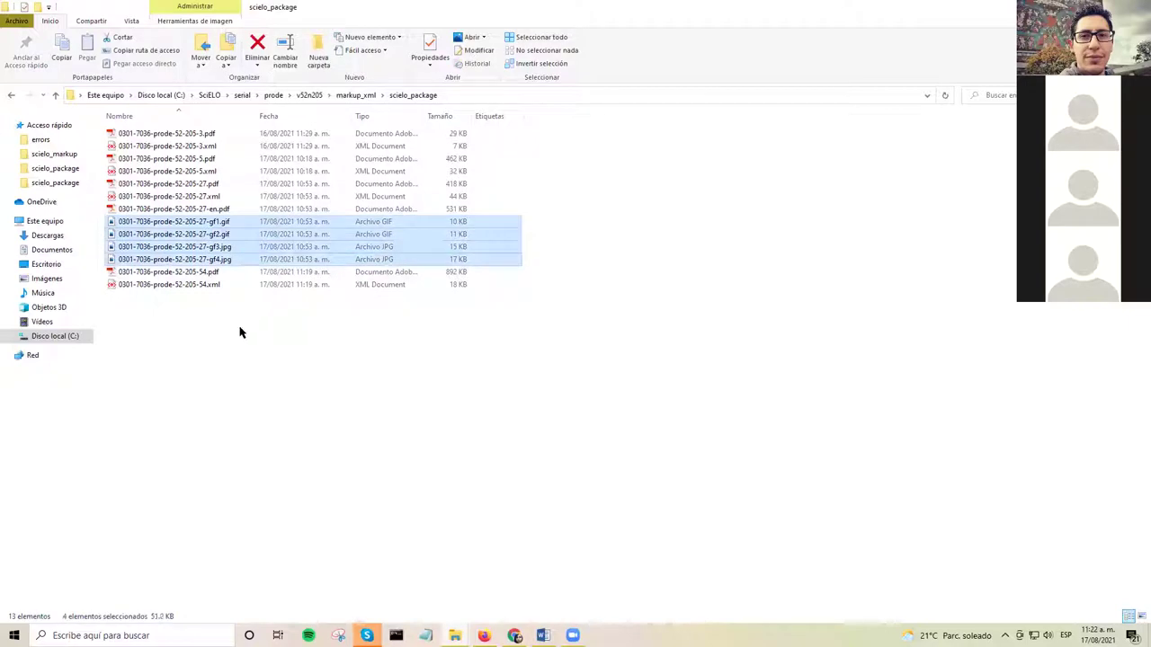
{"action": "left_click", "coordinate": [239, 333]}
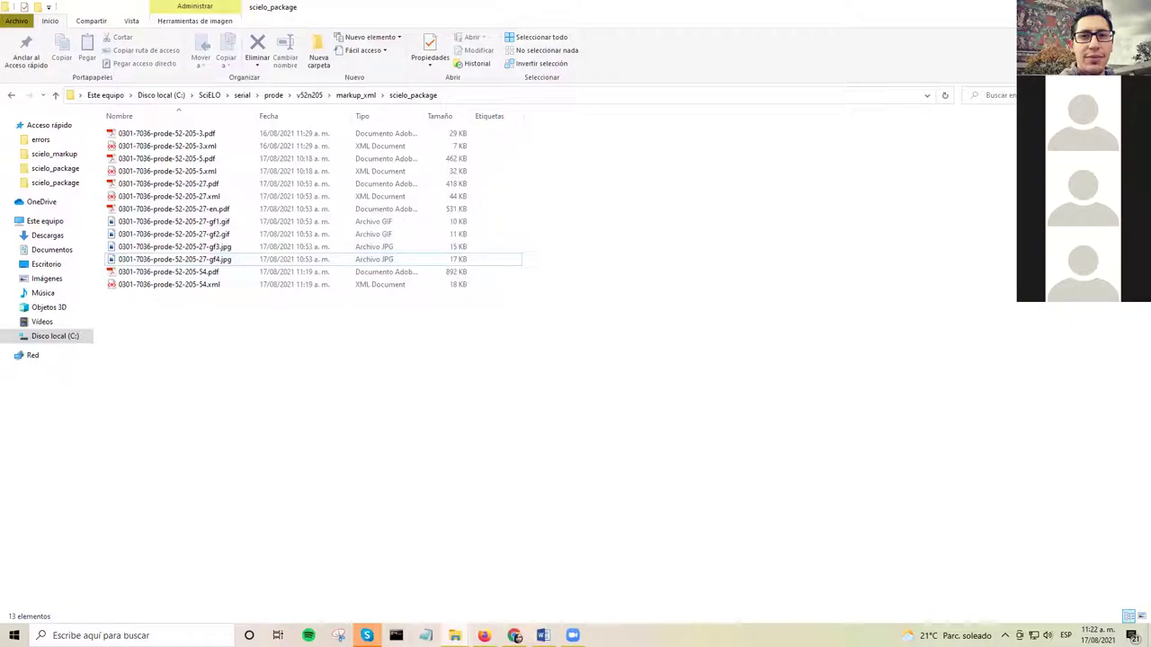
Step: Return to Word and open the Packtools style checker report for a4-54-65
{"action": "left_click", "coordinate": [543, 636]}
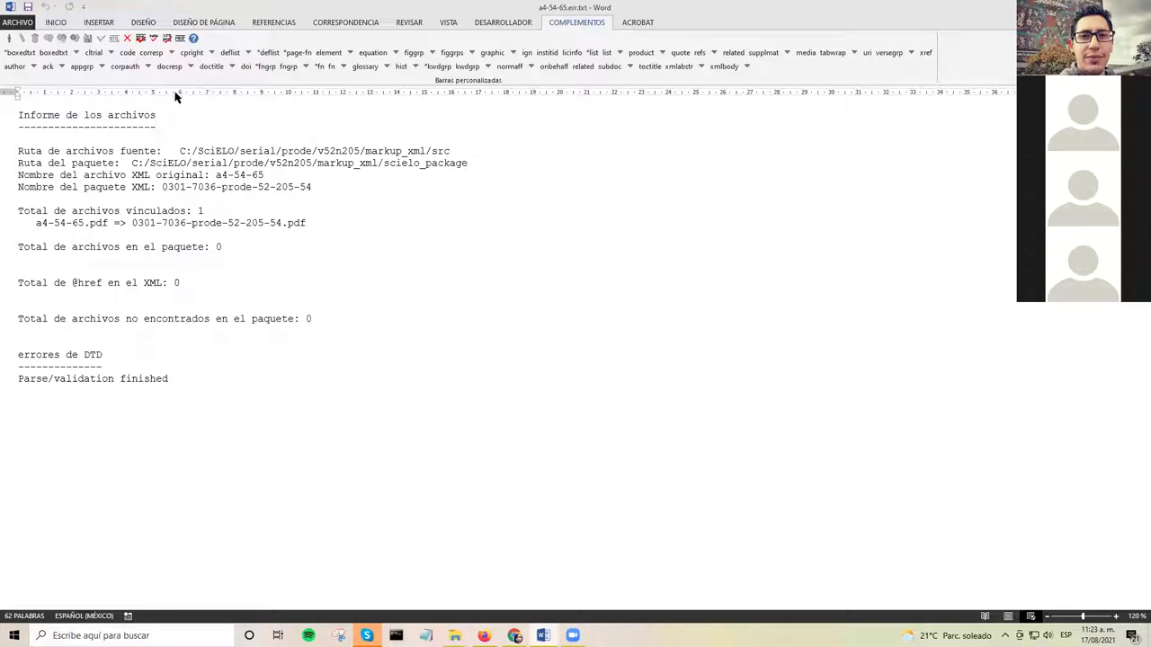
{"action": "left_click", "coordinate": [141, 41]}
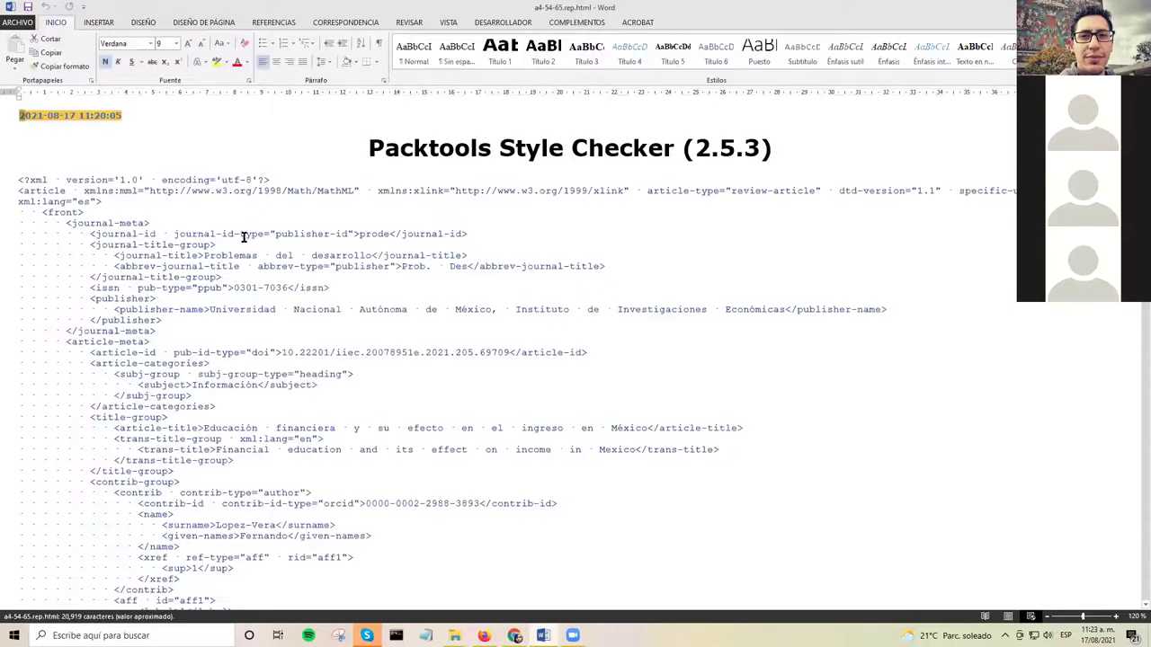
{"action": "left_click", "coordinate": [370, 148]}
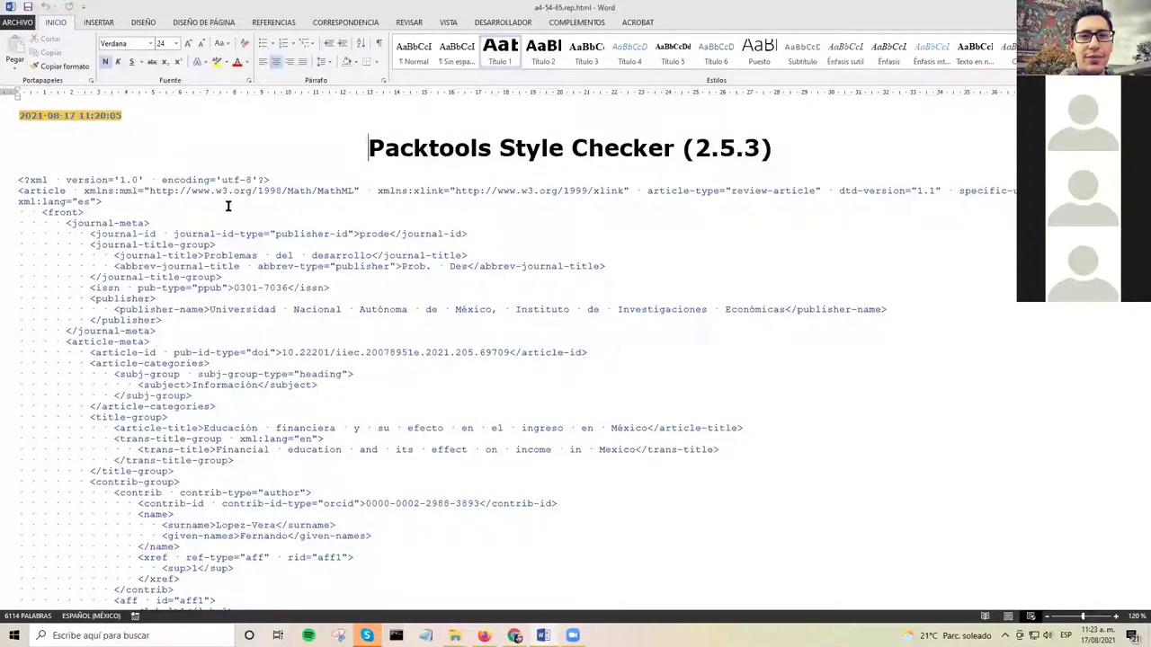
Step: Open the data quality control report for a4-54-65 and examine its totals of errors and warnings
{"action": "left_click", "coordinate": [576, 22]}
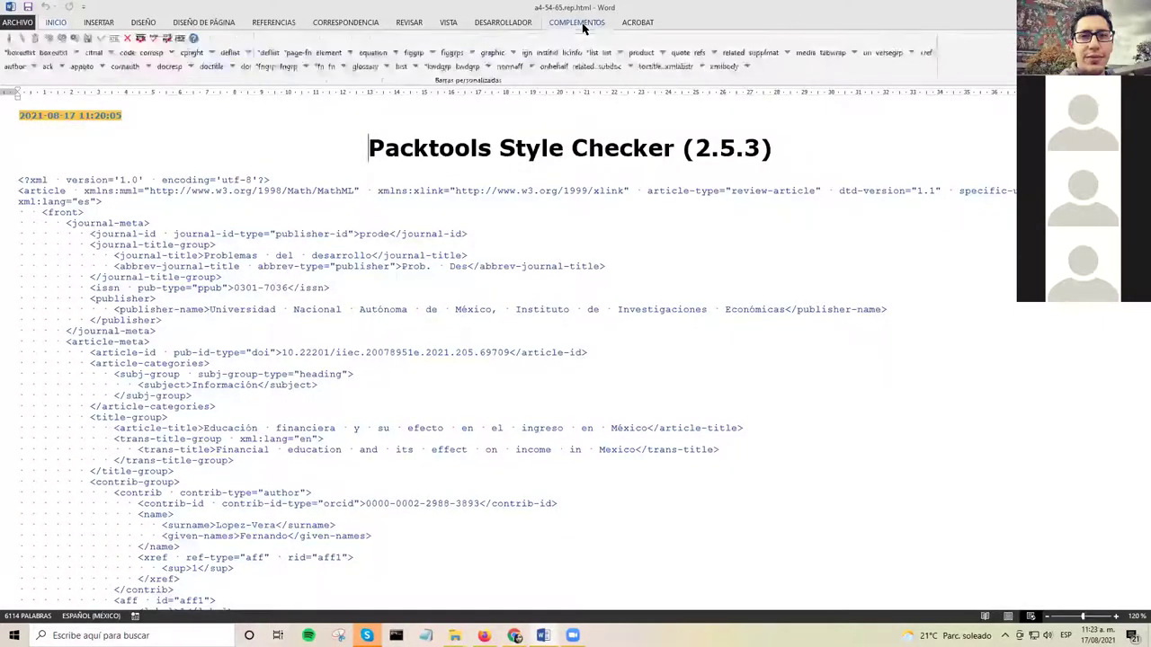
{"action": "left_click", "coordinate": [153, 39]}
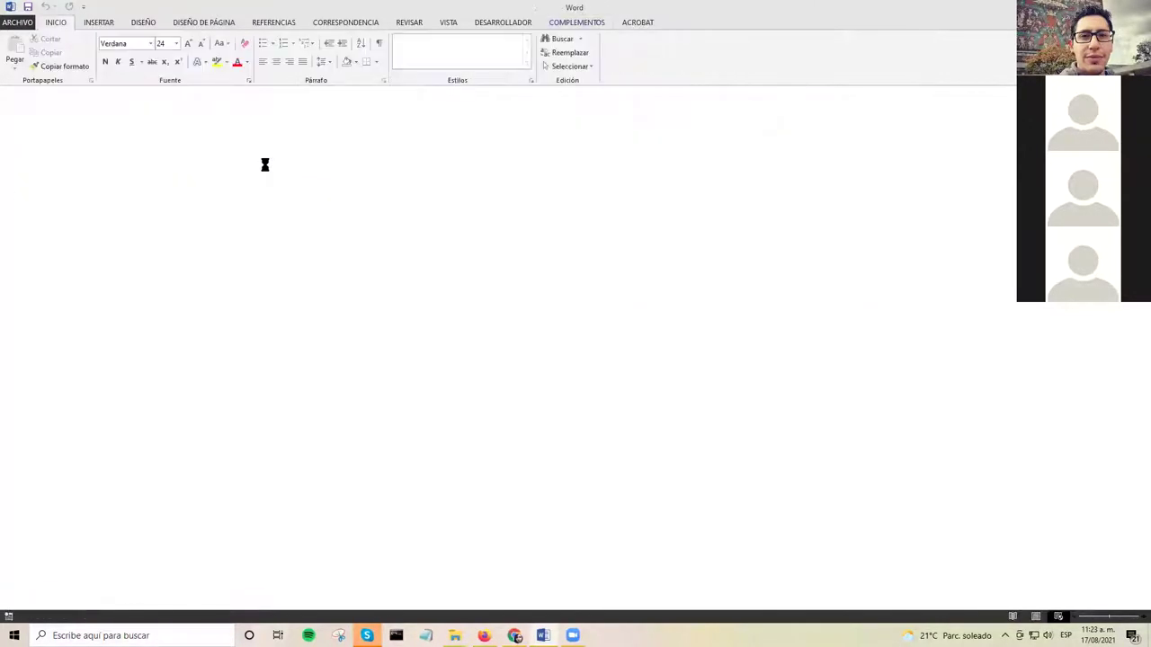
{"action": "left_click", "coordinate": [249, 233]}
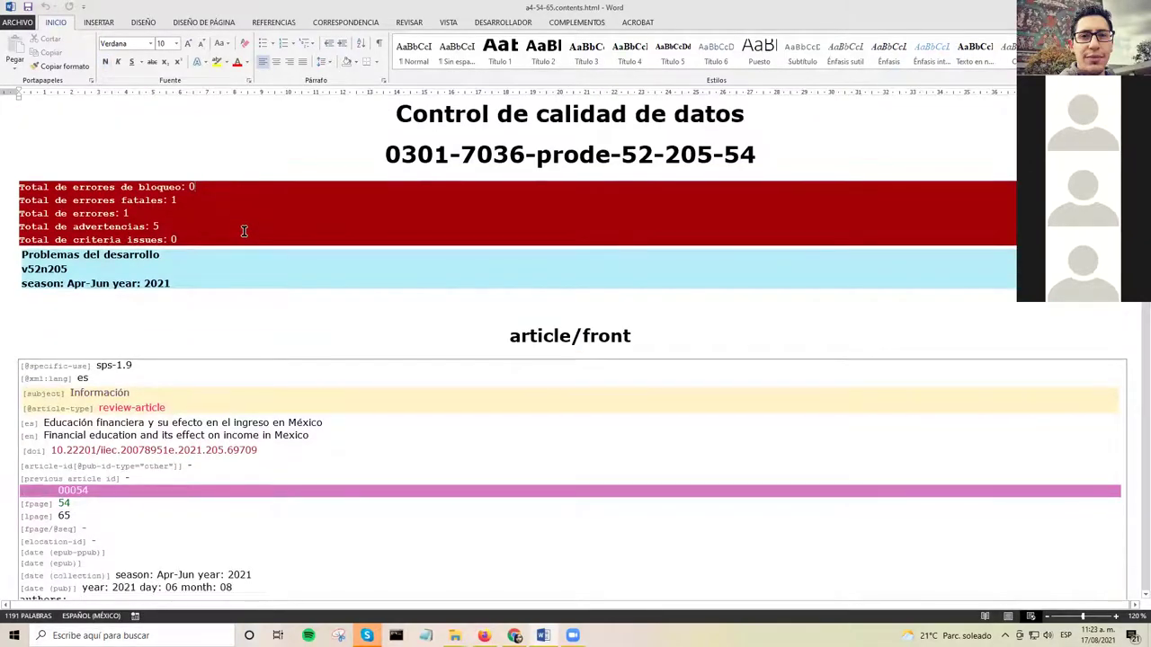
{"action": "scroll", "coordinate": [242, 232], "scroll_direction": "down", "scroll_amount": 2}
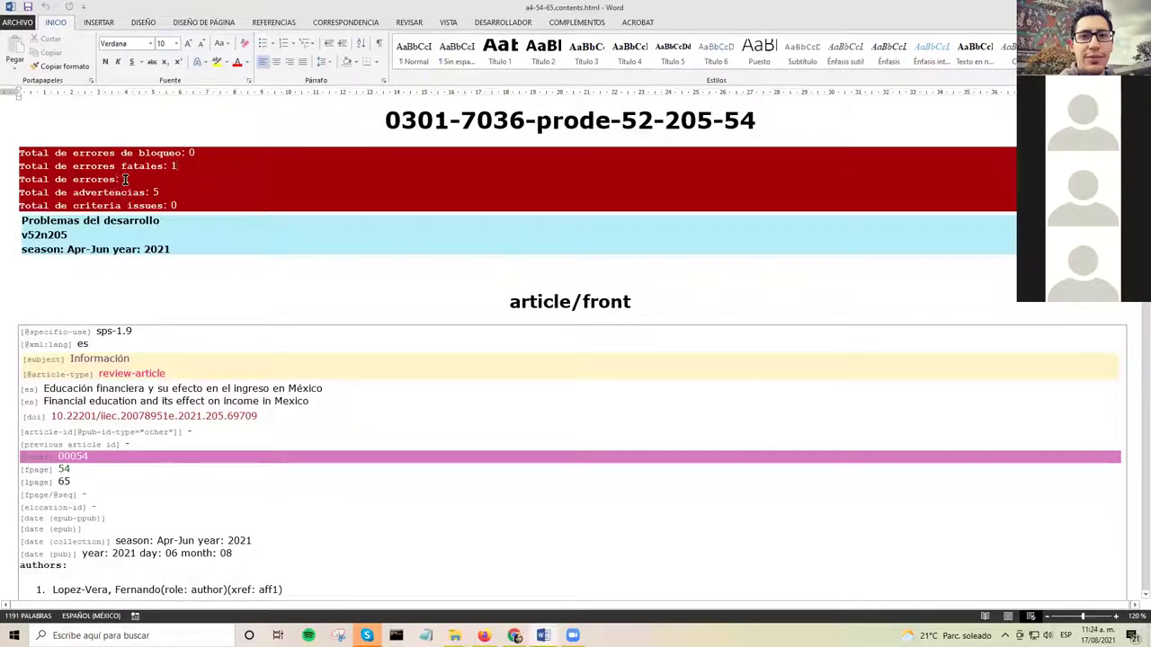
{"action": "left_click_drag", "start_coordinate": [125, 178], "coordinate": [141, 191]}
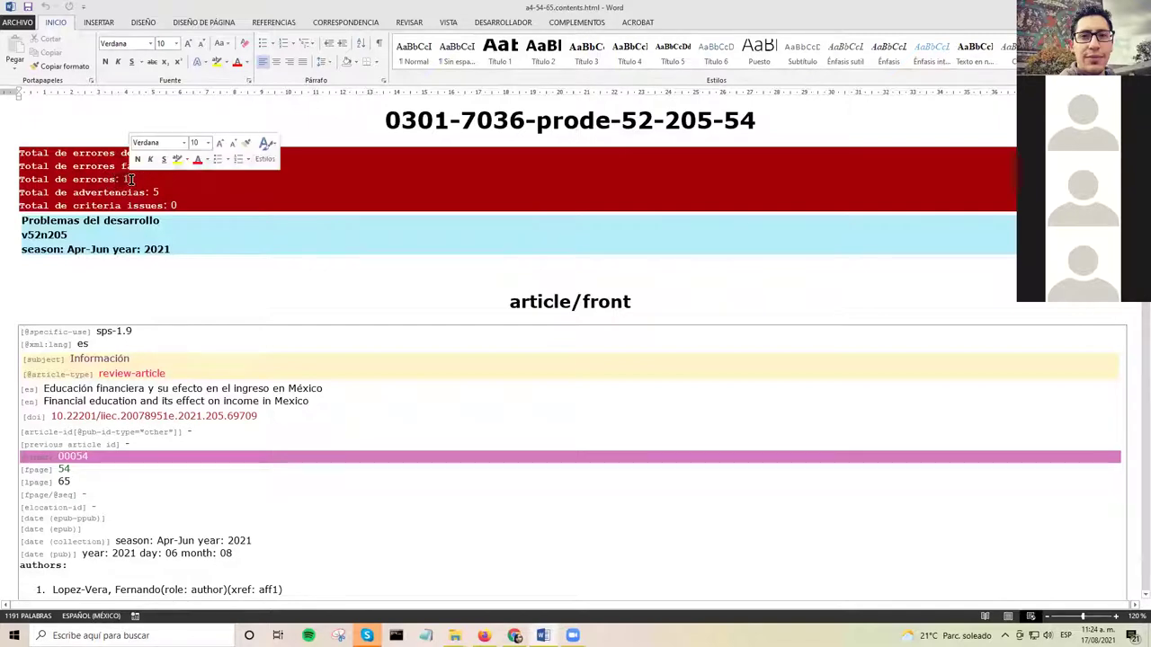
{"action": "left_click", "coordinate": [177, 229]}
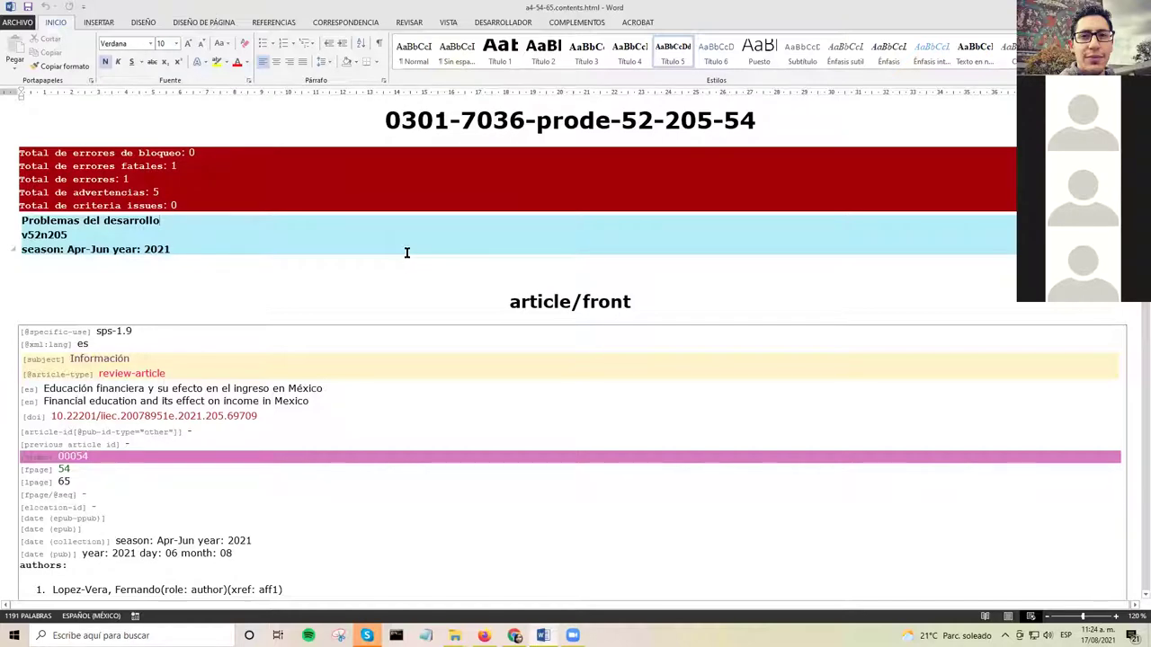
Step: Review the report's article front data down to the validation table and point out the fatal DOI error message
{"action": "scroll", "coordinate": [406, 253], "scroll_direction": "up", "scroll_amount": 2}
{"action": "scroll", "coordinate": [406, 255], "scroll_direction": "down", "scroll_amount": 3}
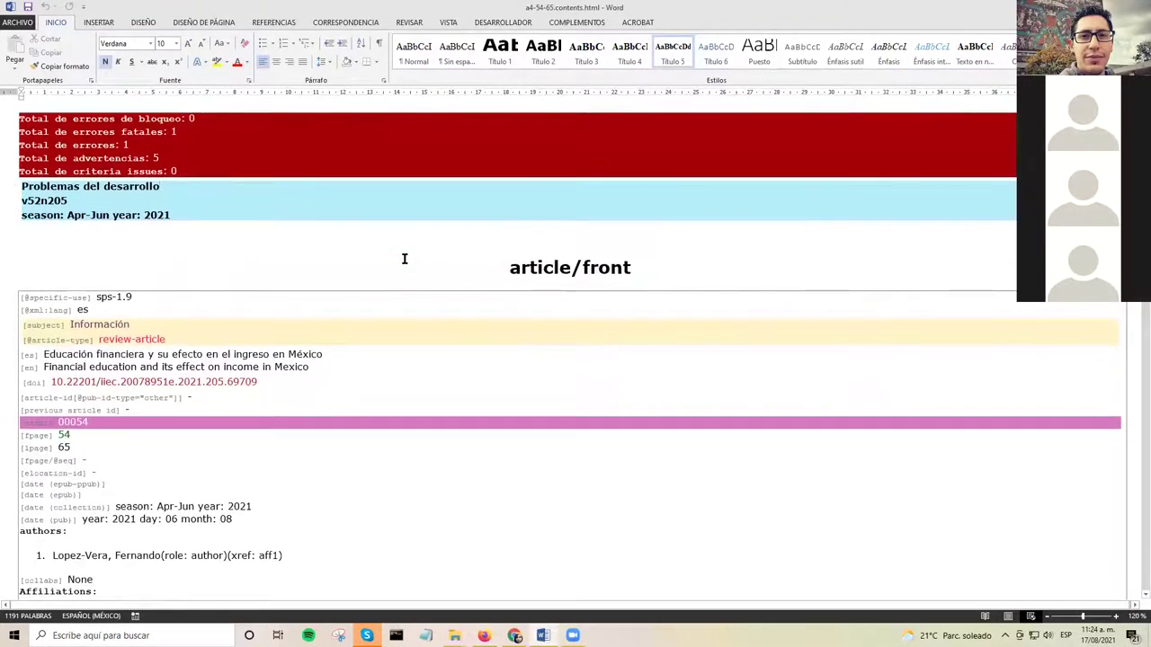
{"action": "scroll", "coordinate": [404, 259], "scroll_direction": "down", "scroll_amount": 10}
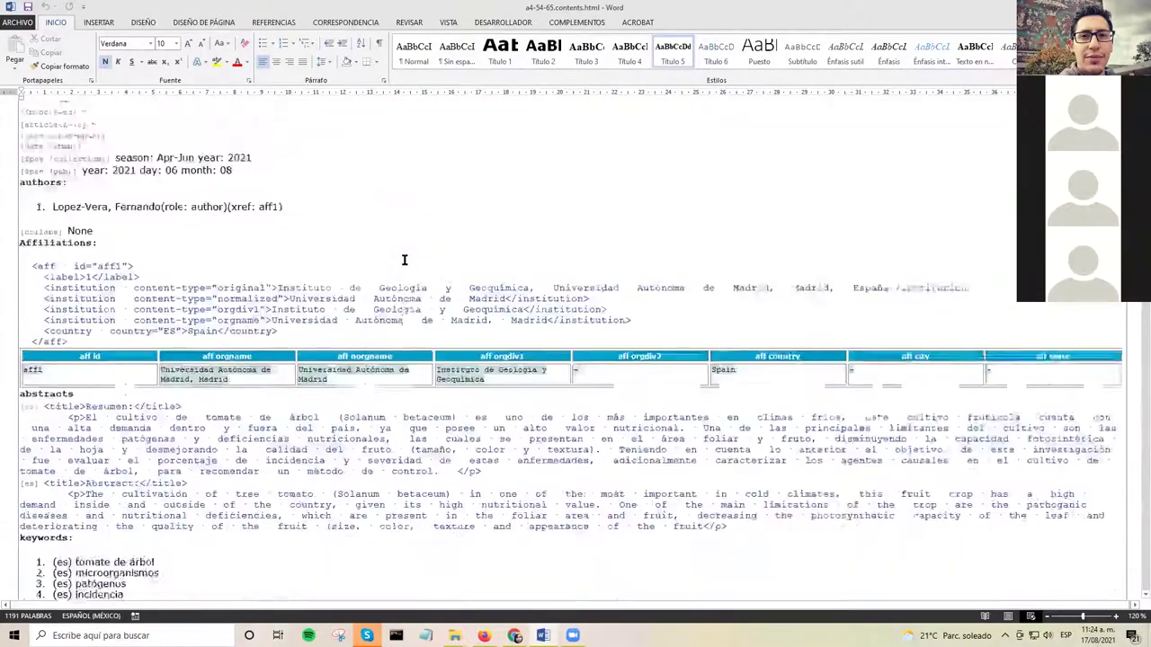
{"action": "scroll", "coordinate": [403, 259], "scroll_direction": "down", "scroll_amount": 13}
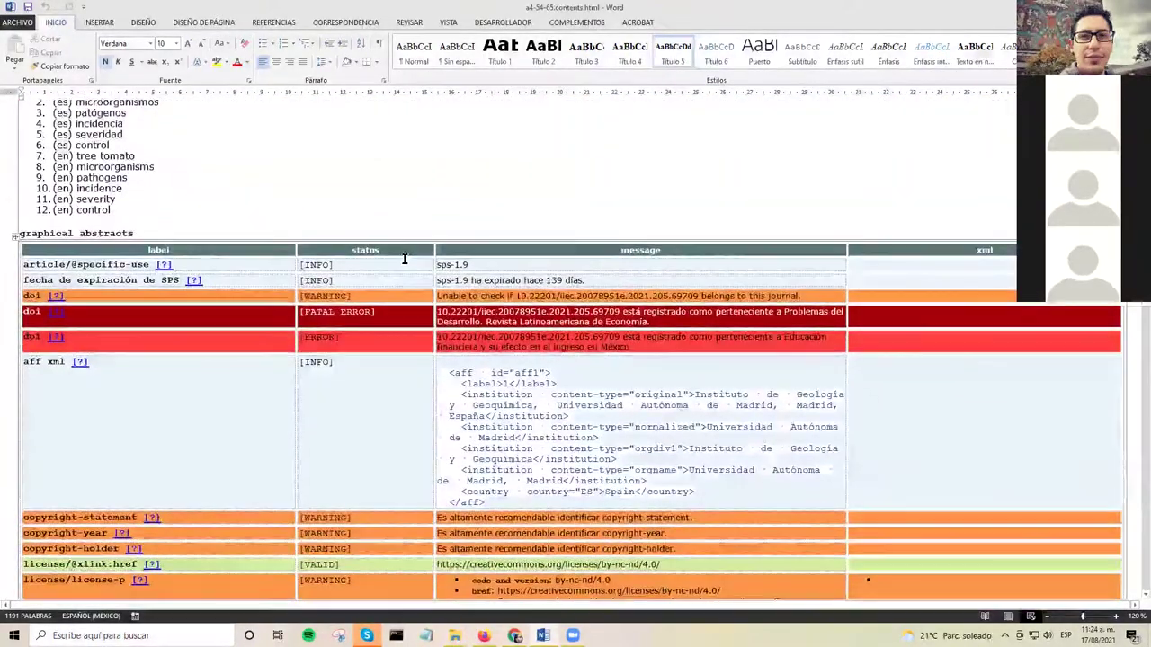
{"action": "scroll", "coordinate": [404, 259], "scroll_direction": "down", "scroll_amount": 3}
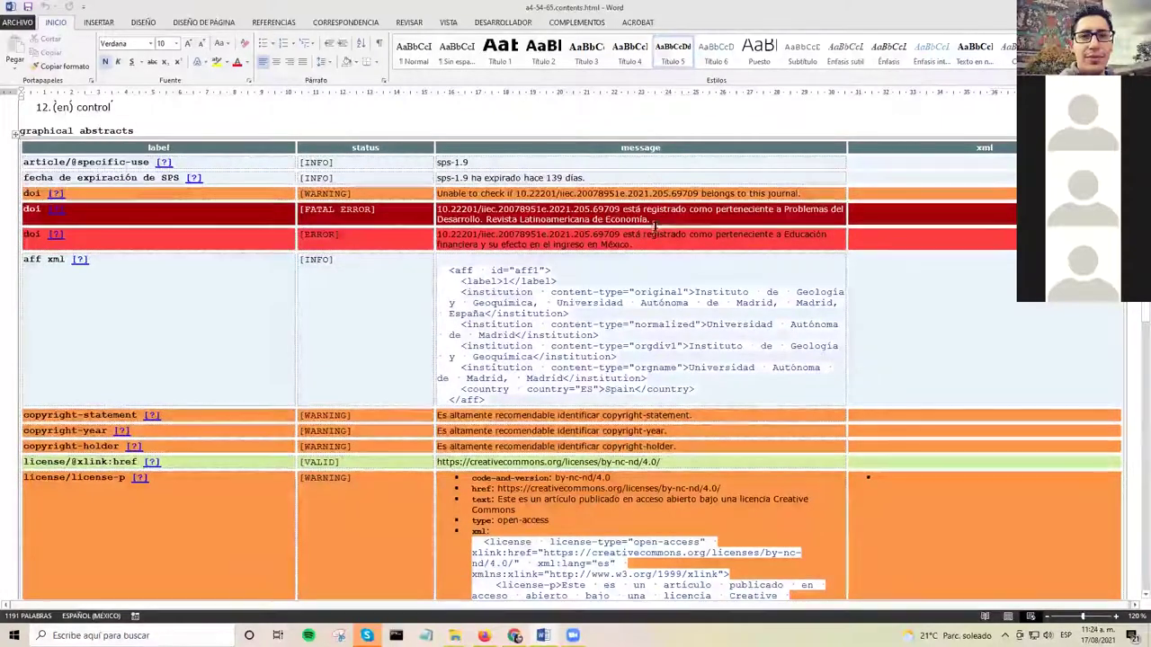
{"action": "left_click", "coordinate": [652, 222]}
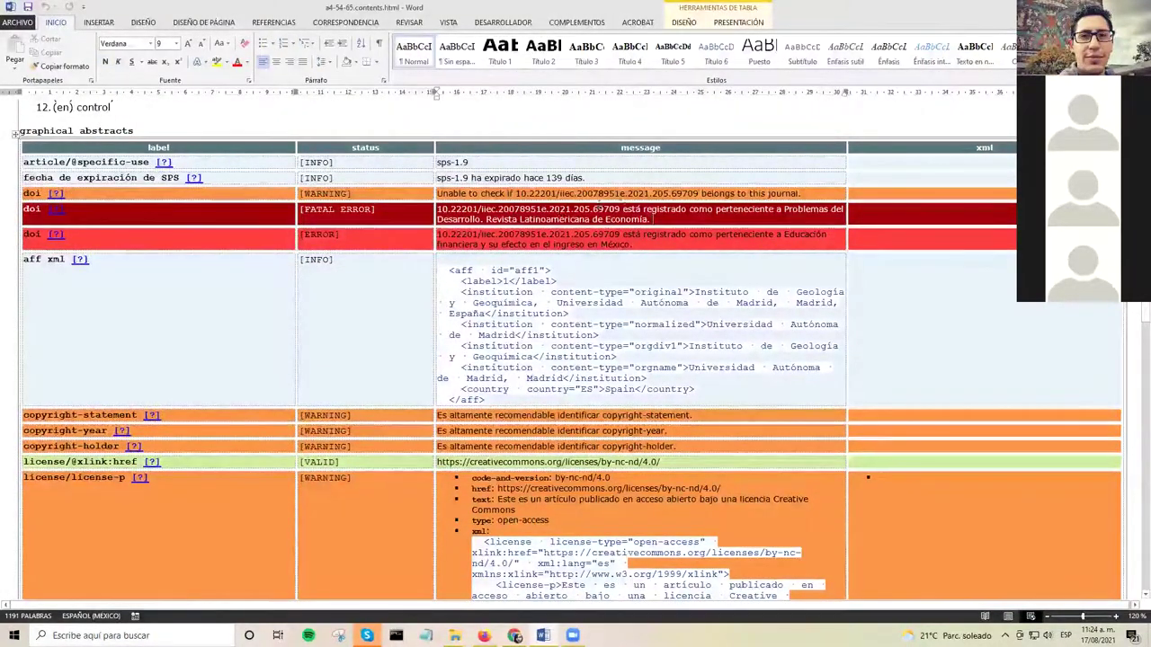
Step: Examine the validation table's DOI, affiliation, copyright and license rows, and highlight the reference counts by type
{"action": "scroll", "coordinate": [593, 230], "scroll_direction": "down", "scroll_amount": 1}
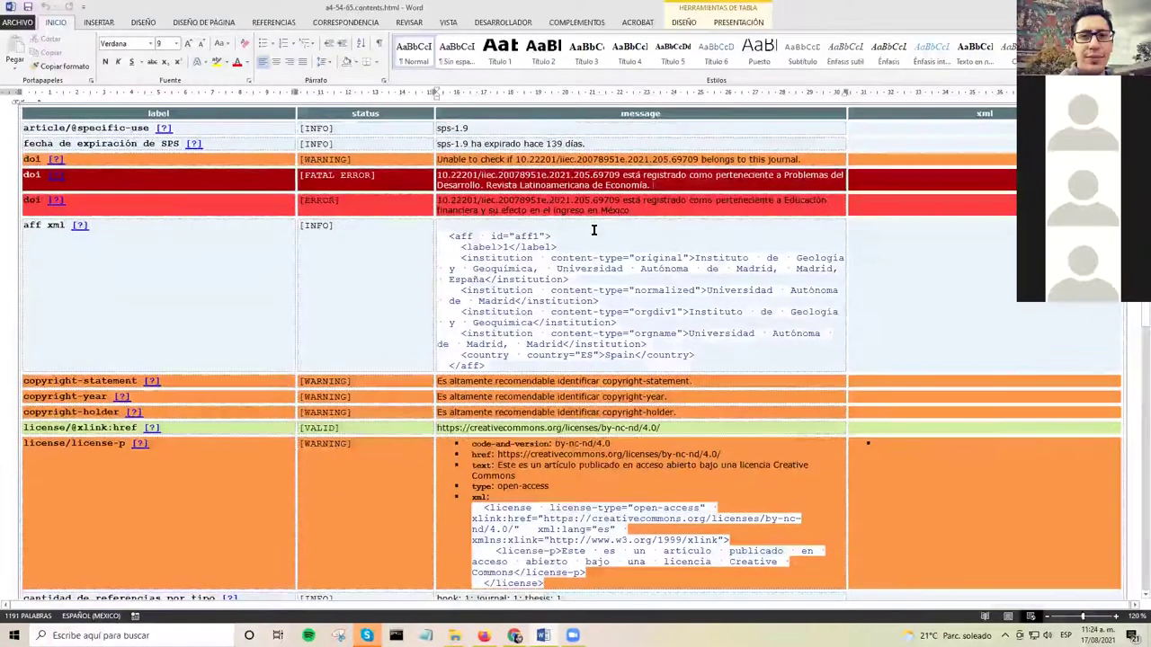
{"action": "scroll", "coordinate": [593, 231], "scroll_direction": "down", "scroll_amount": 1}
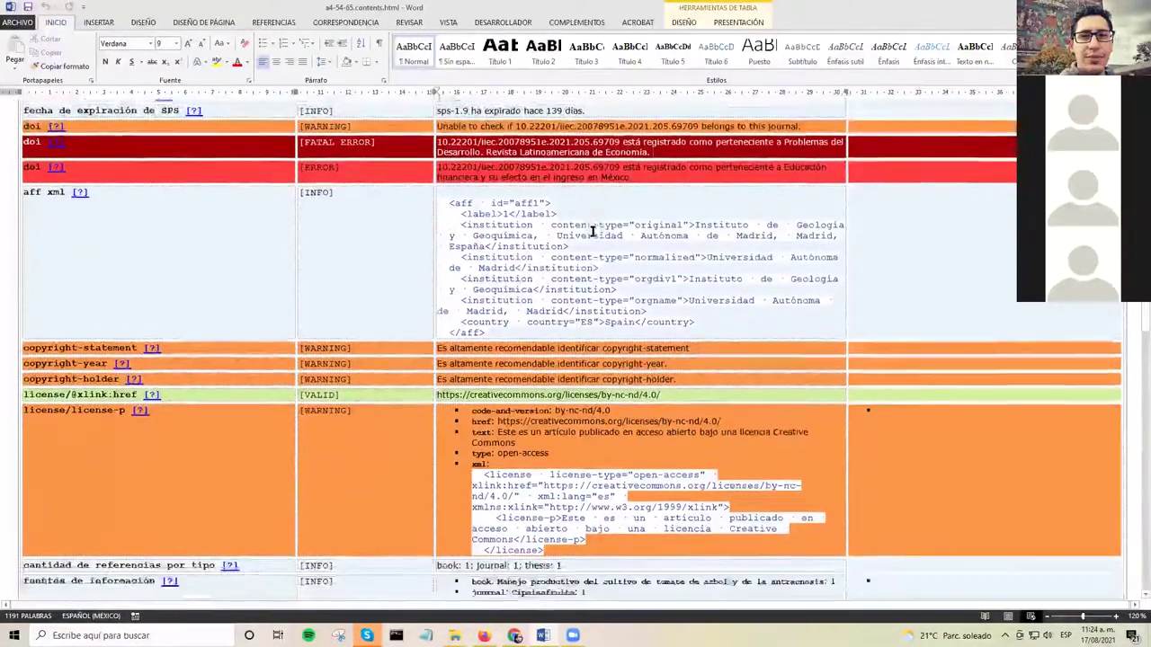
{"action": "scroll", "coordinate": [594, 211], "scroll_direction": "down", "scroll_amount": 1}
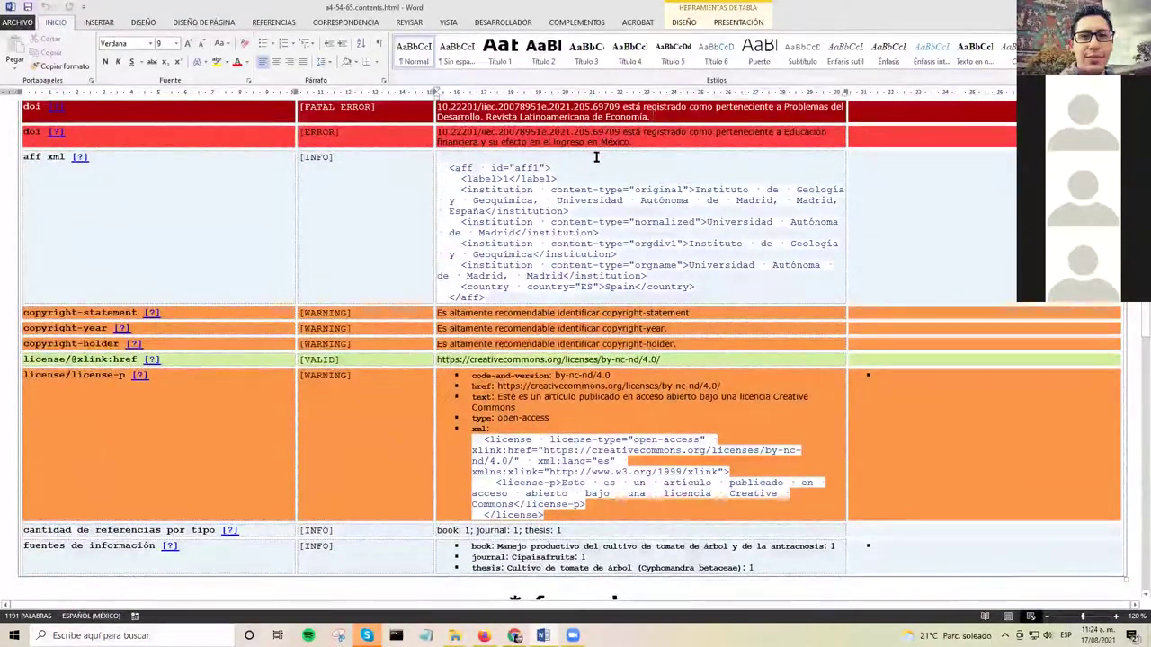
{"action": "scroll", "coordinate": [595, 158], "scroll_direction": "down", "scroll_amount": 1}
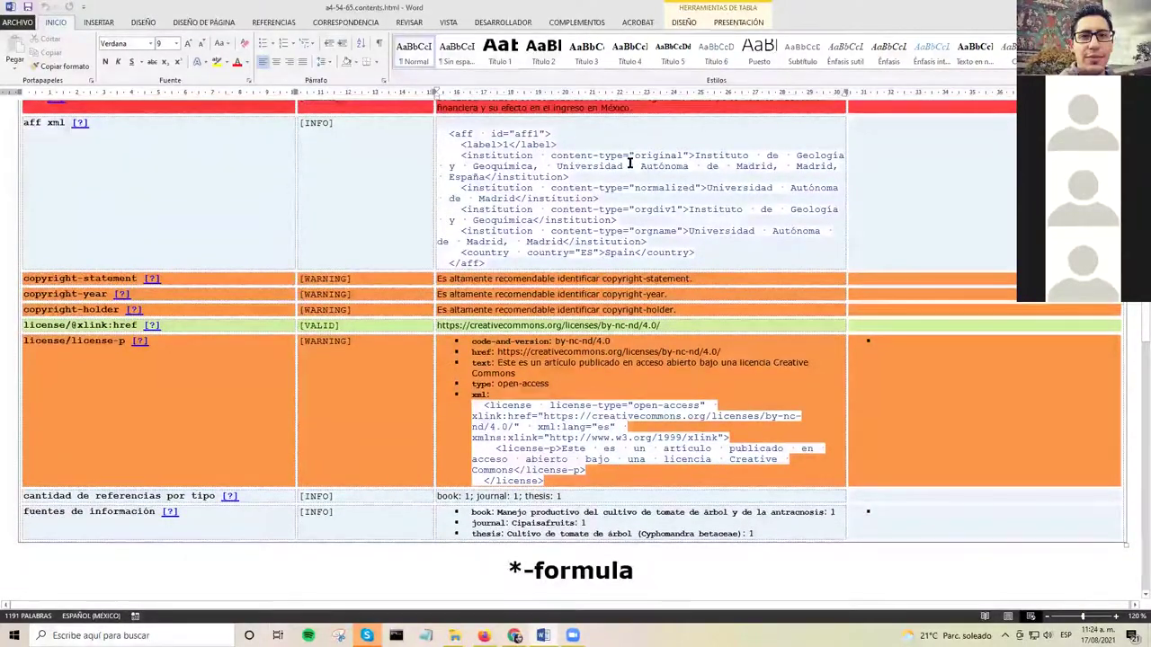
{"action": "scroll", "coordinate": [634, 180], "scroll_direction": "down", "scroll_amount": 2}
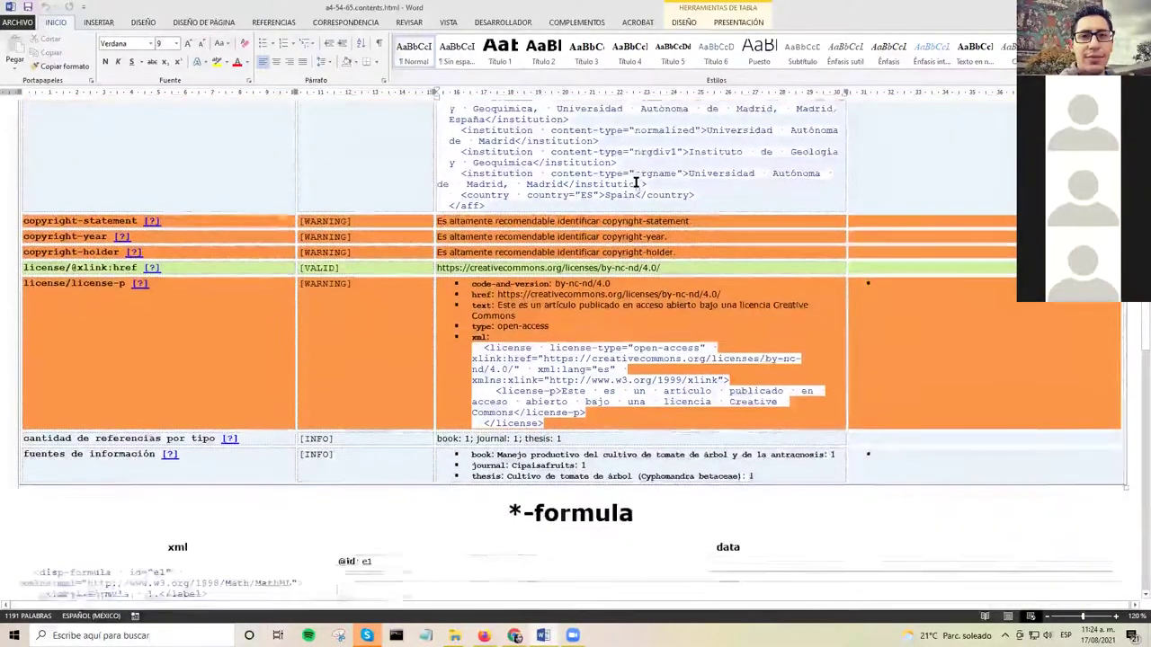
{"action": "scroll", "coordinate": [635, 184], "scroll_direction": "down", "scroll_amount": 1}
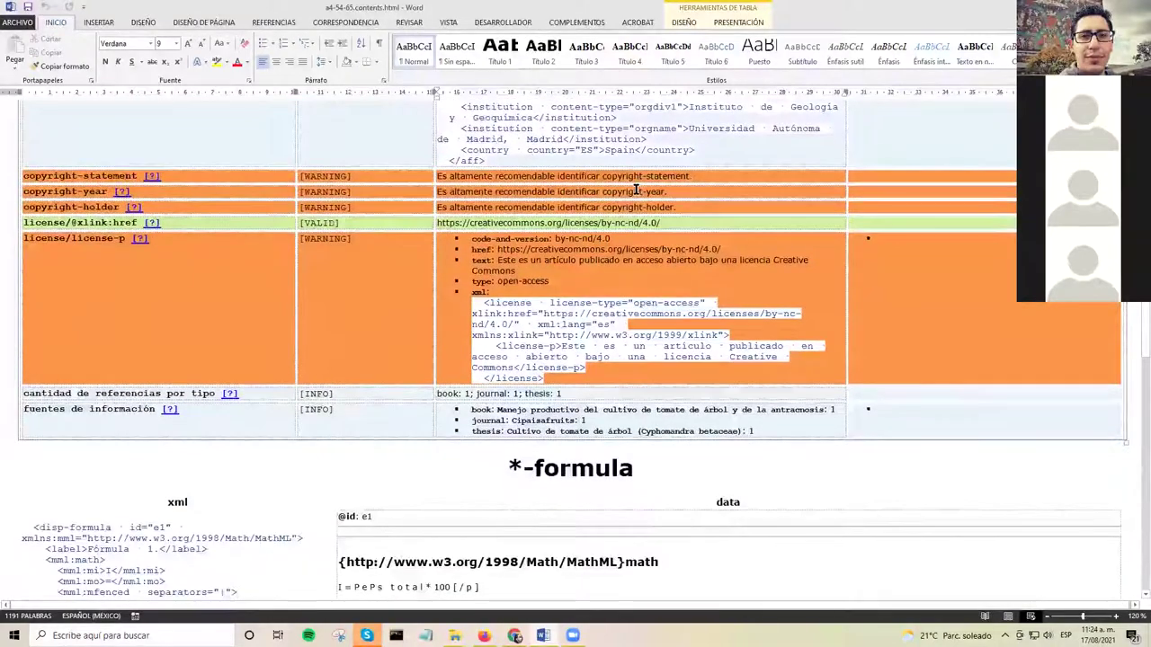
{"action": "scroll", "coordinate": [636, 192], "scroll_direction": "down", "scroll_amount": 1}
{"action": "scroll", "coordinate": [634, 198], "scroll_direction": "down", "scroll_amount": 3}
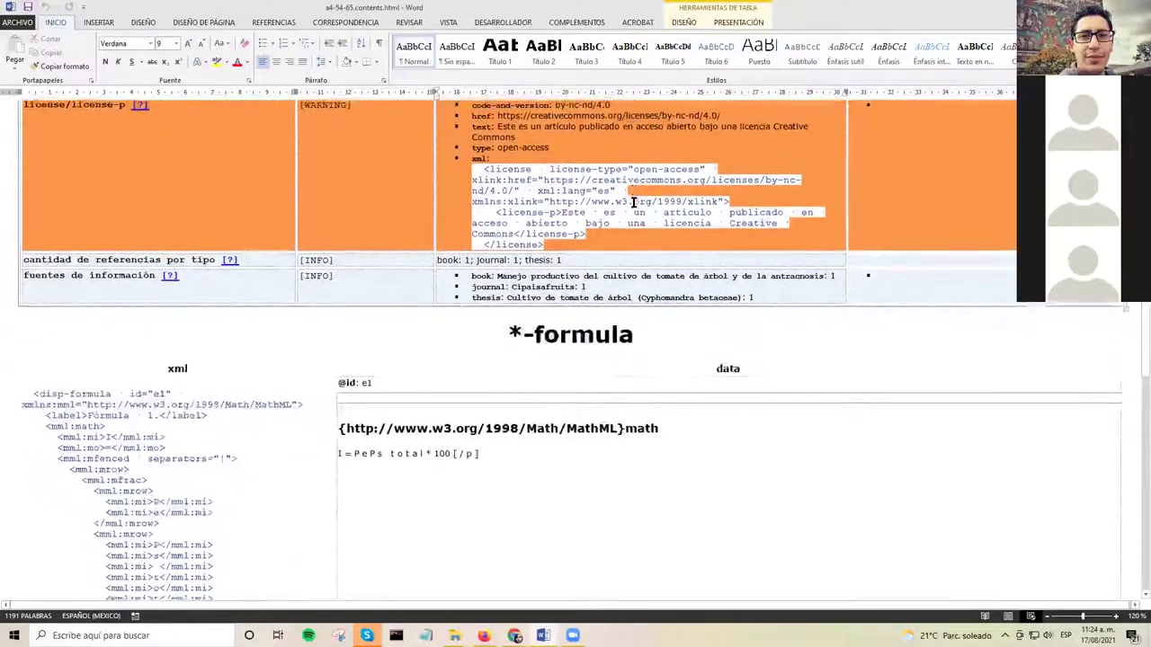
{"action": "scroll", "coordinate": [634, 201], "scroll_direction": "down", "scroll_amount": 3}
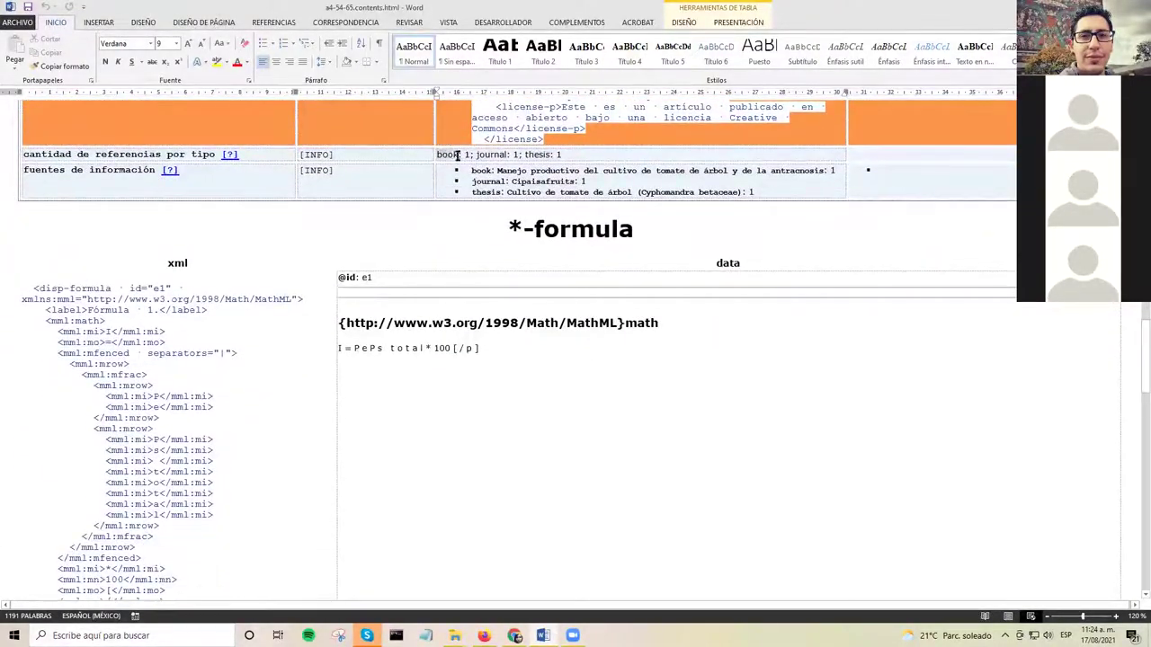
{"action": "left_click_drag", "start_coordinate": [457, 155], "coordinate": [566, 155]}
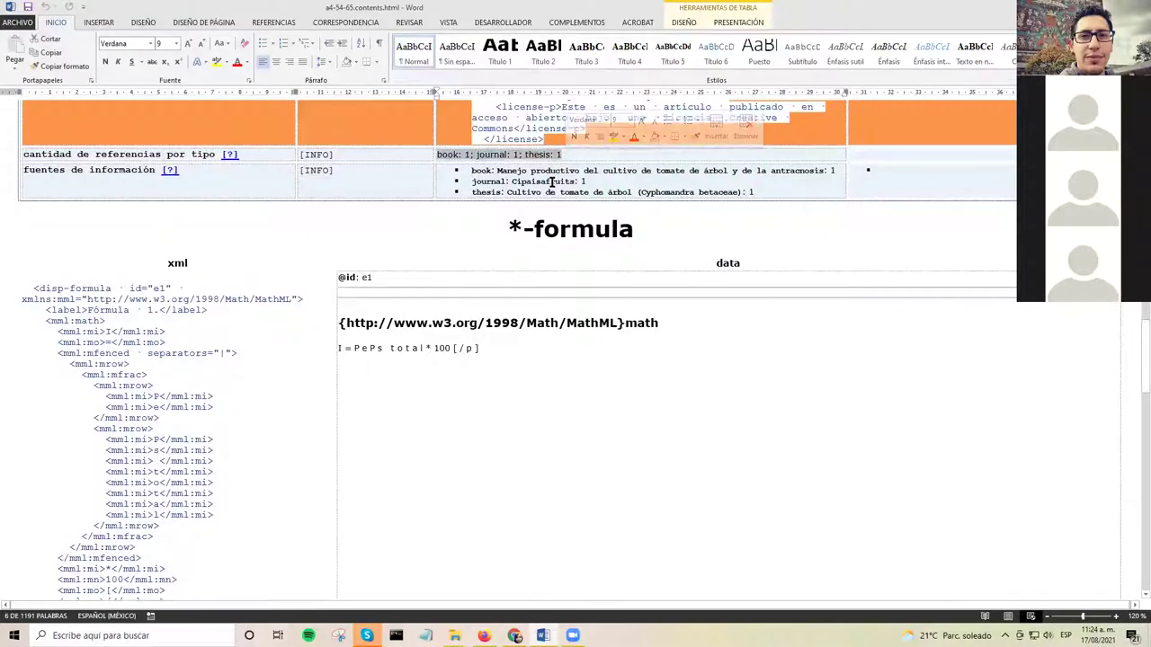
{"action": "left_click", "coordinate": [552, 181]}
Step: Examine the report's formula section, comparing the MathML code and data of equations e1, e2 and e3
{"action": "scroll", "coordinate": [464, 177], "scroll_direction": "down", "scroll_amount": 2}
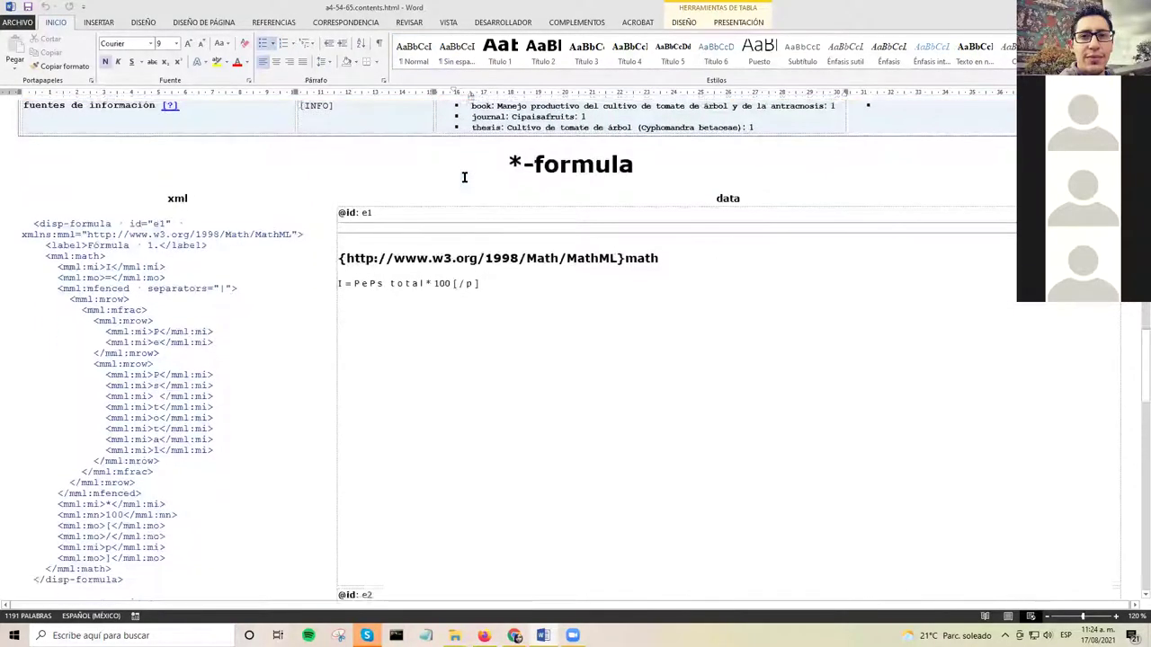
{"action": "left_click", "coordinate": [641, 159]}
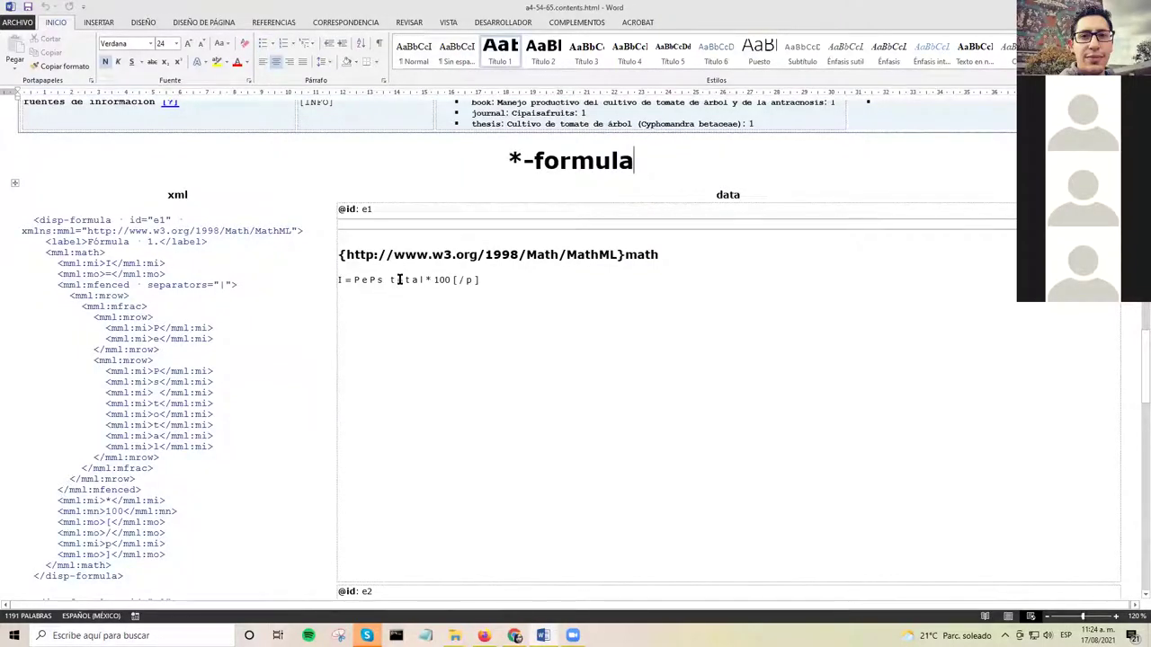
{"action": "scroll", "coordinate": [359, 270], "scroll_direction": "down", "scroll_amount": 3}
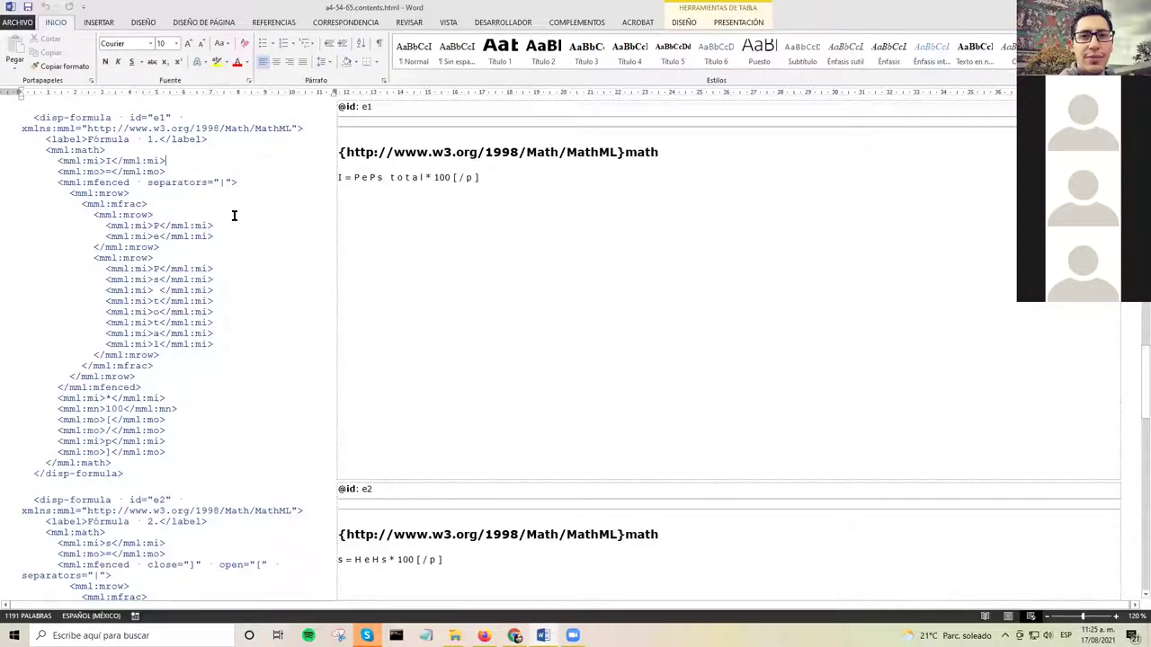
{"action": "scroll", "coordinate": [234, 216], "scroll_direction": "down", "scroll_amount": 5}
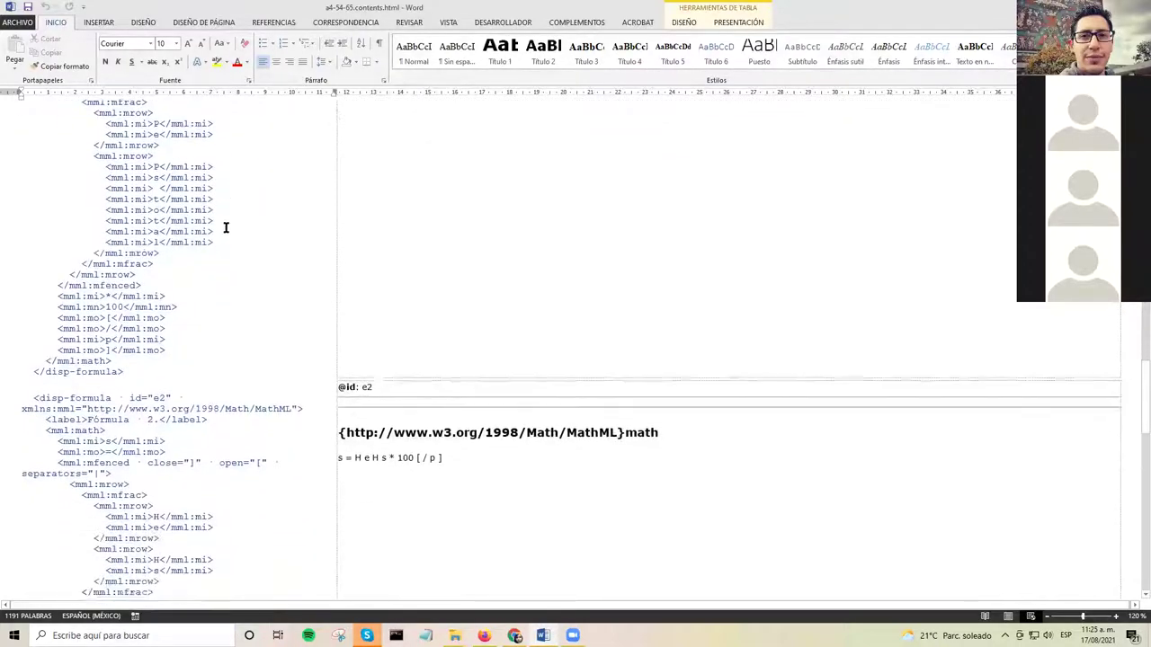
{"action": "scroll", "coordinate": [222, 228], "scroll_direction": "down", "scroll_amount": 4}
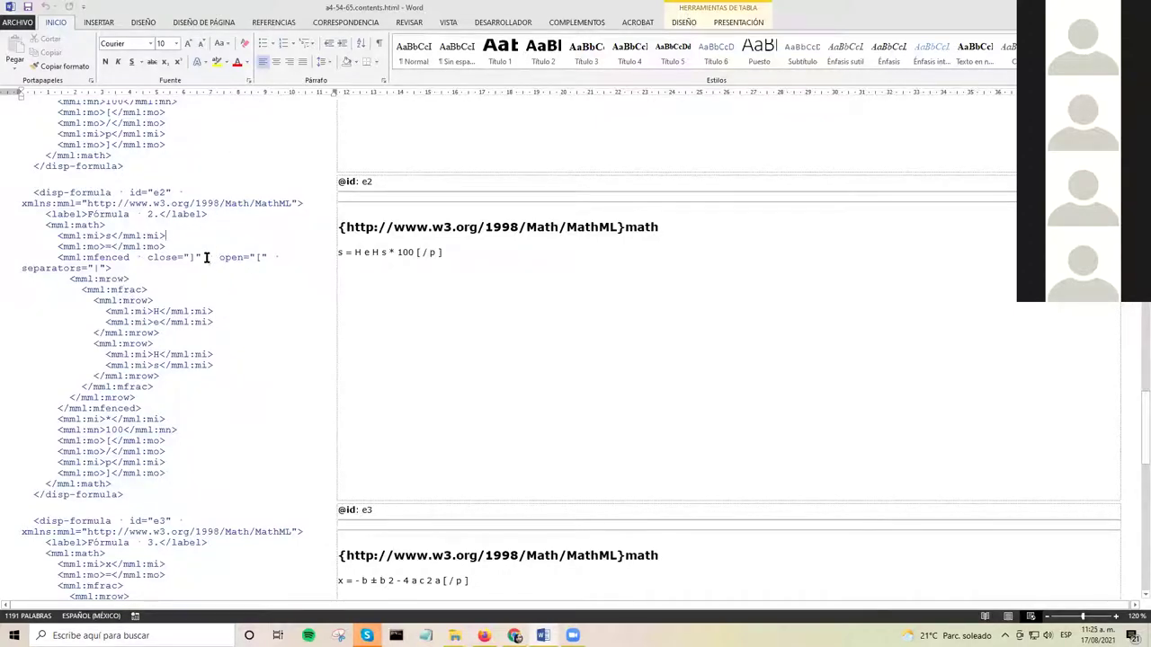
{"action": "scroll", "coordinate": [201, 270], "scroll_direction": "down", "scroll_amount": 5}
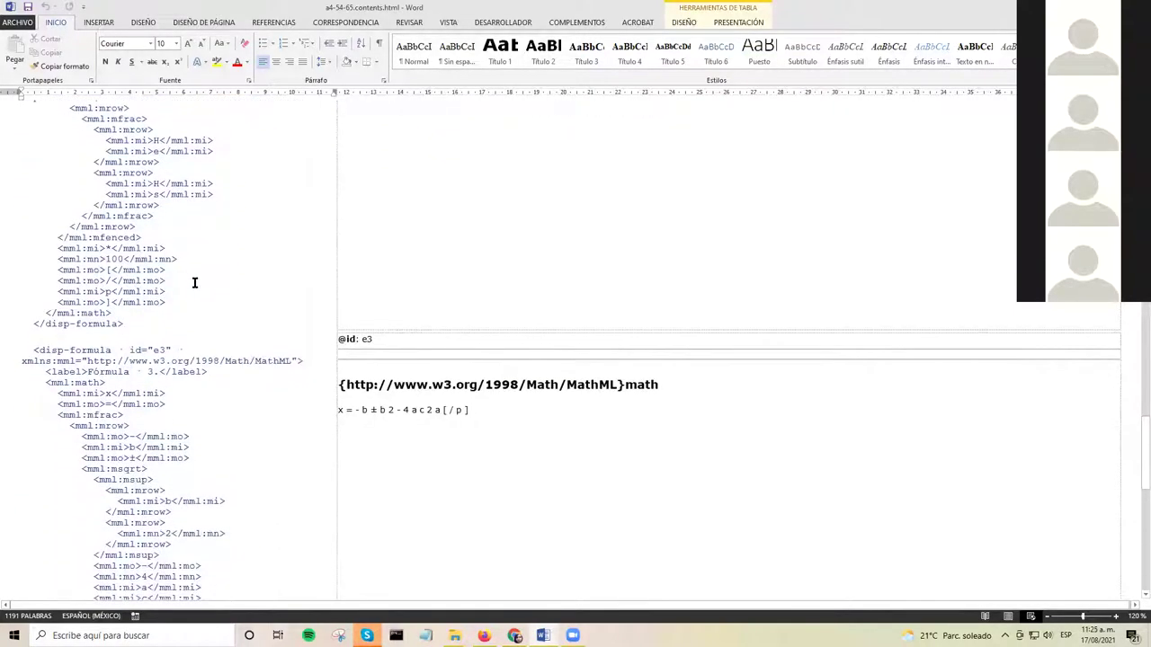
Step: Examine the MathML code and data of equation e3, continuing down to the report's table-wrap and Images Origin Report sections
{"action": "scroll", "coordinate": [183, 292], "scroll_direction": "down", "scroll_amount": 9}
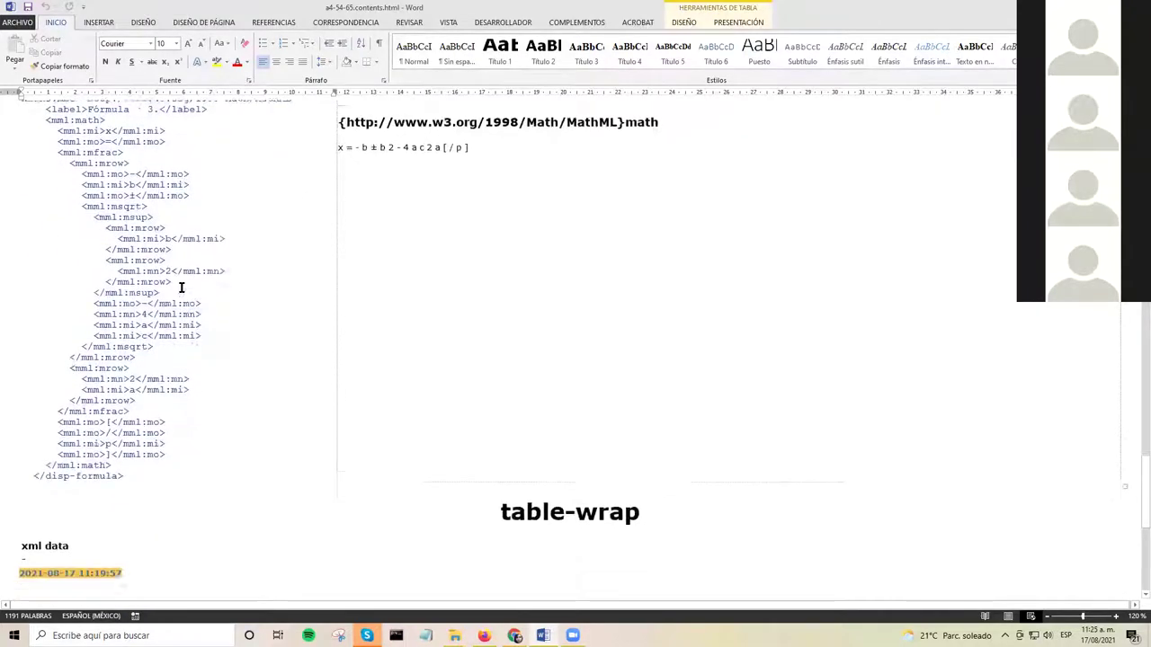
{"action": "scroll", "coordinate": [182, 289], "scroll_direction": "down", "scroll_amount": 1}
{"action": "scroll", "coordinate": [182, 289], "scroll_direction": "down", "scroll_amount": 1}
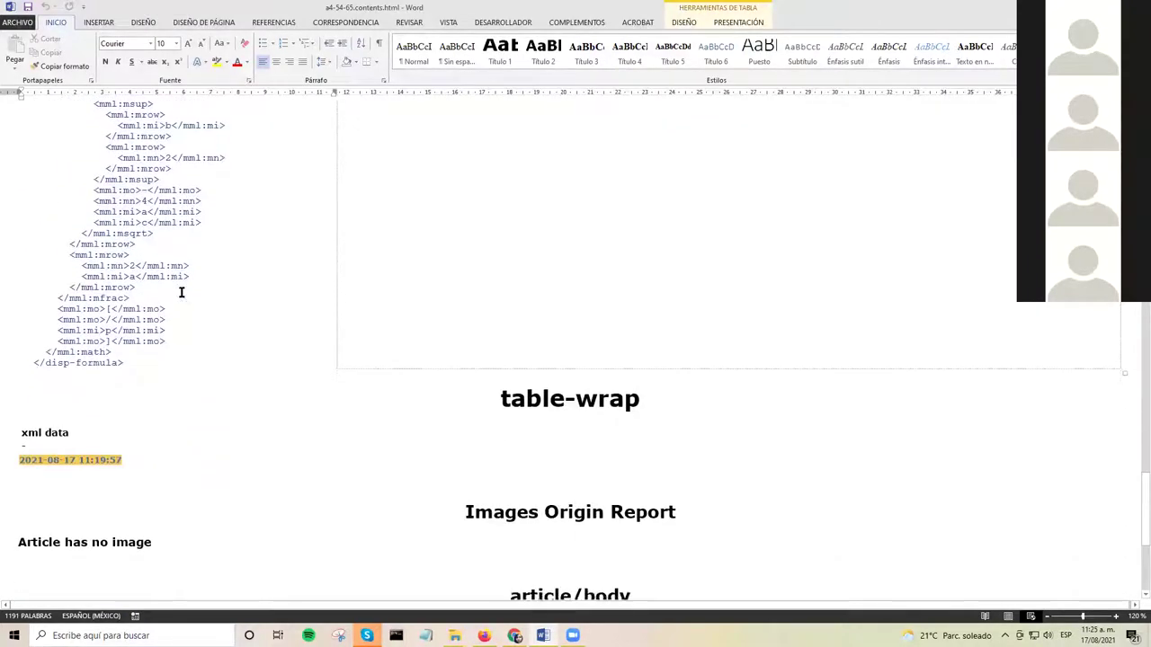
{"action": "scroll", "coordinate": [182, 288], "scroll_direction": "up", "scroll_amount": 9}
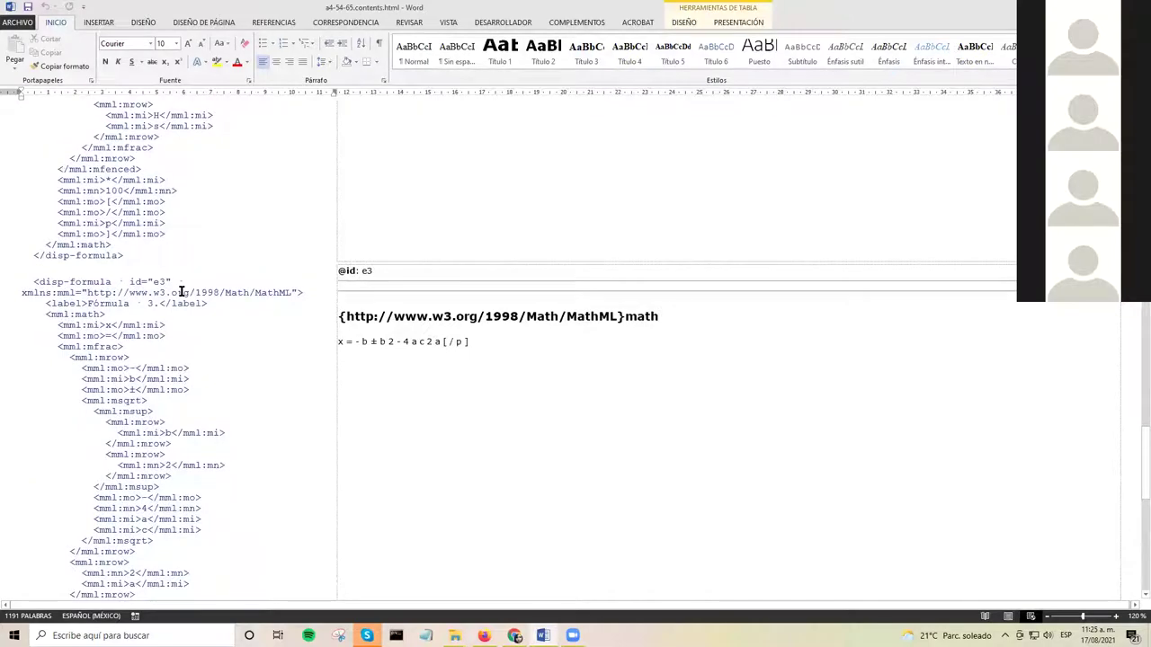
{"action": "scroll", "coordinate": [180, 292], "scroll_direction": "down", "scroll_amount": 7}
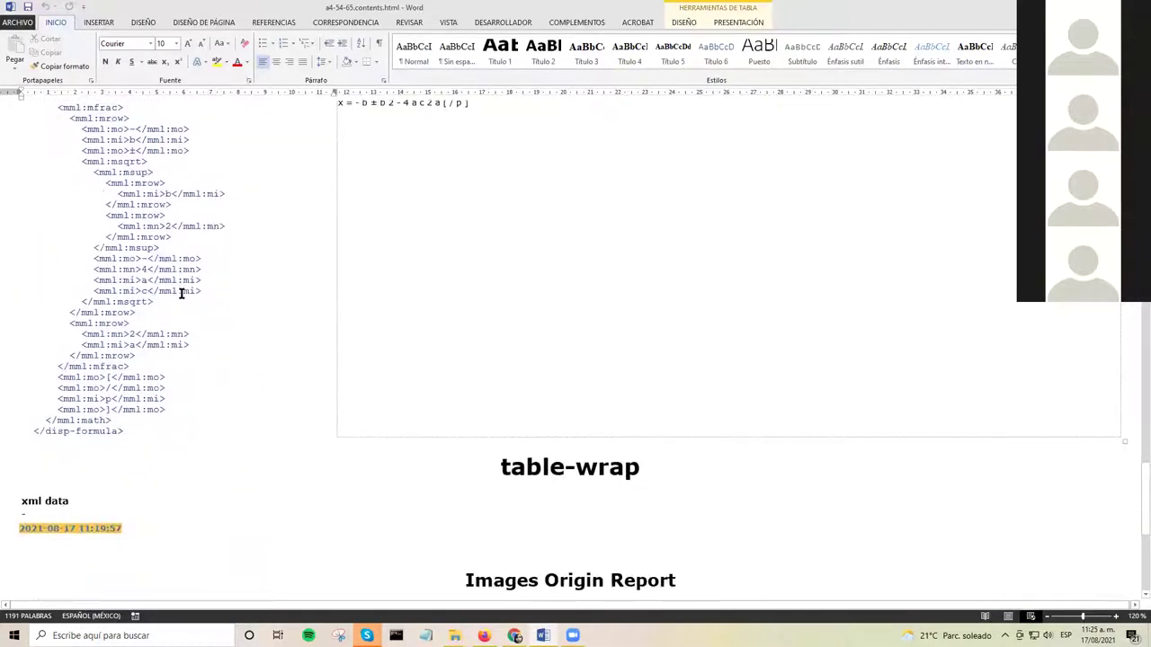
{"action": "scroll", "coordinate": [181, 292], "scroll_direction": "down", "scroll_amount": 2}
{"action": "scroll", "coordinate": [181, 294], "scroll_direction": "down", "scroll_amount": 9}
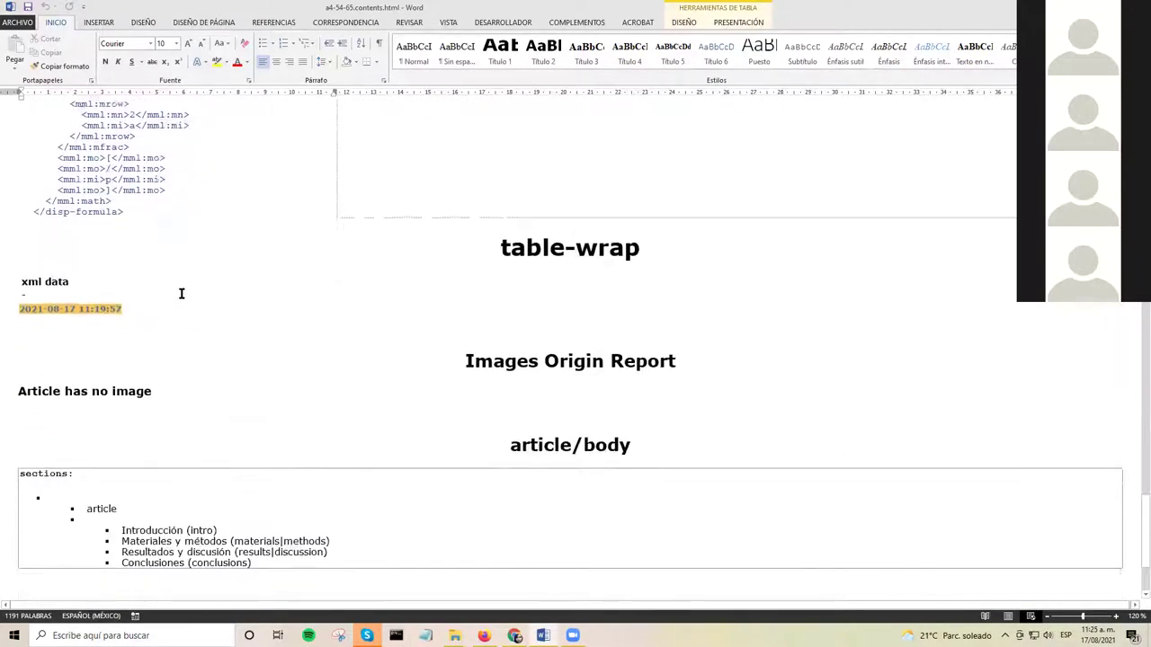
Step: Review the article/body section list from Introducción to Conclusiones and the article/back footnote on how to cite the article
{"action": "scroll", "coordinate": [180, 294], "scroll_direction": "up", "scroll_amount": 2}
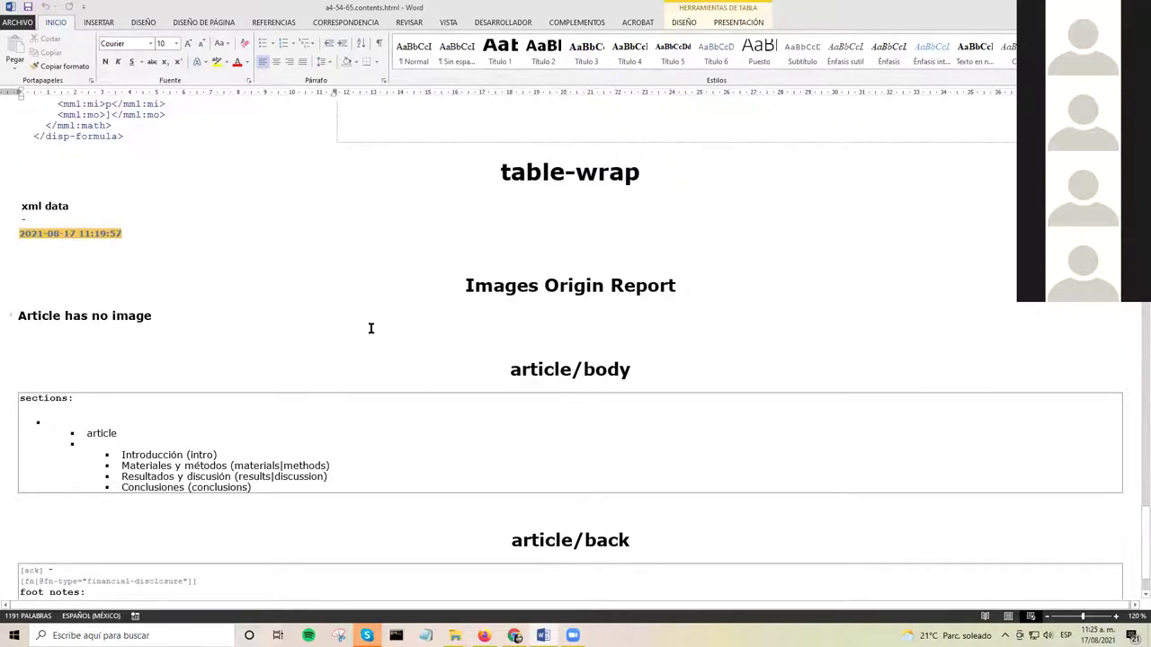
{"action": "scroll", "coordinate": [383, 265], "scroll_direction": "down", "scroll_amount": 2}
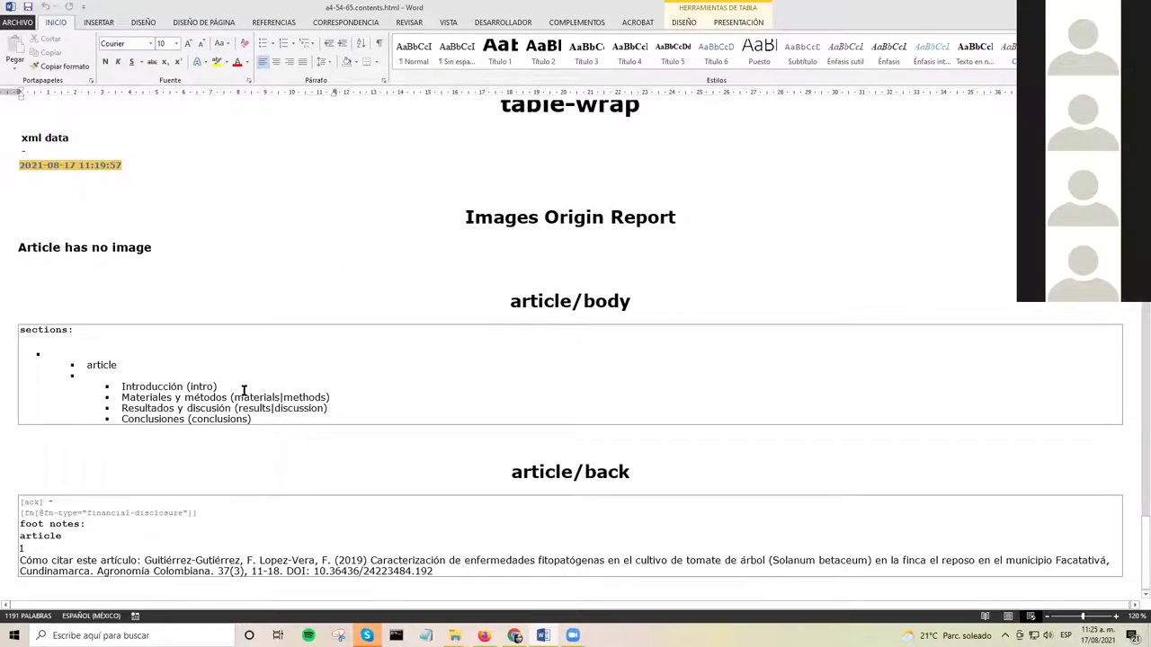
{"action": "left_click_drag", "start_coordinate": [123, 386], "coordinate": [254, 429]}
{"action": "left_click", "coordinate": [254, 429]}
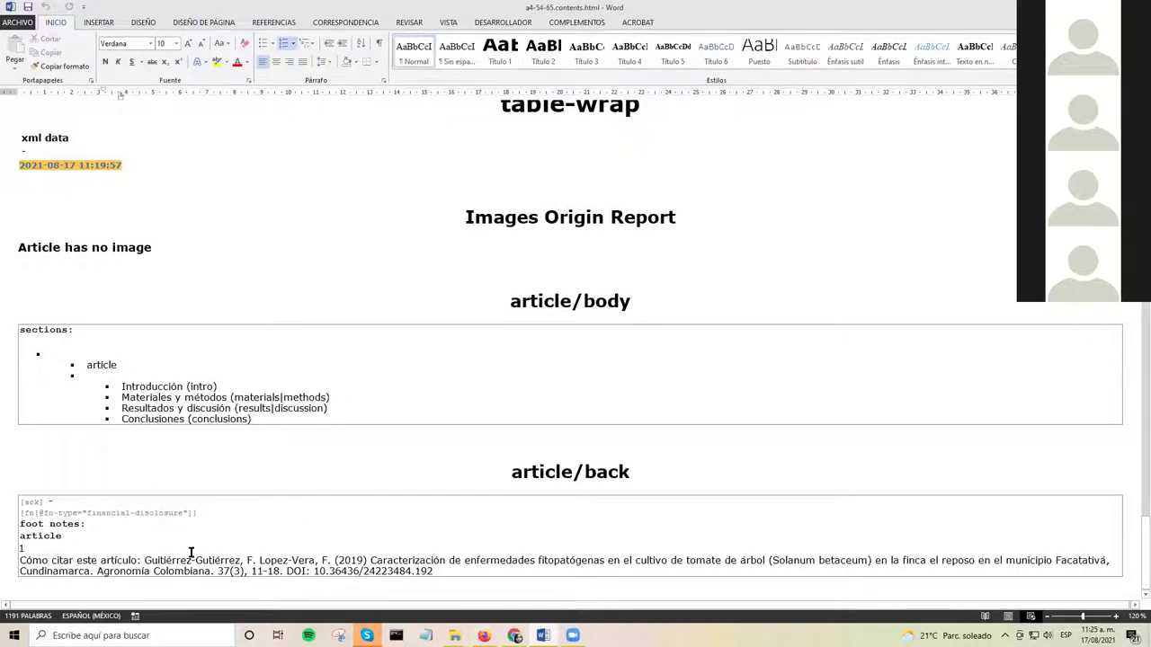
{"action": "left_click", "coordinate": [443, 572]}
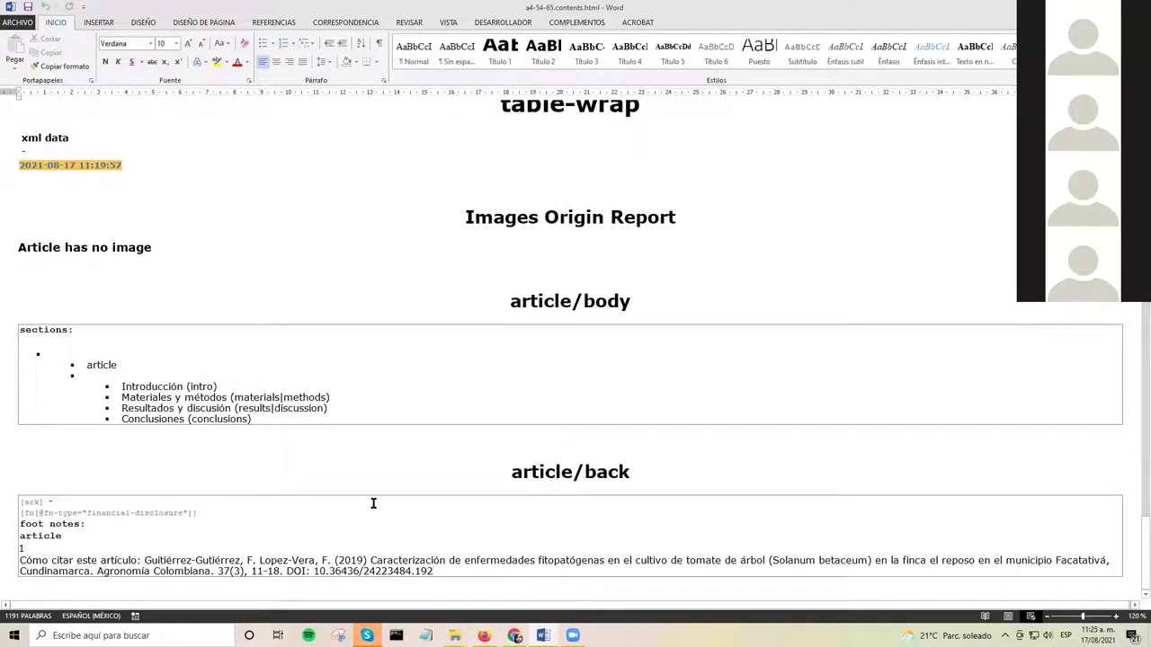
Step: Look back over the formula section and validation table, ending at the data quality report's error totals
{"action": "scroll", "coordinate": [430, 452], "scroll_direction": "up", "scroll_amount": 15}
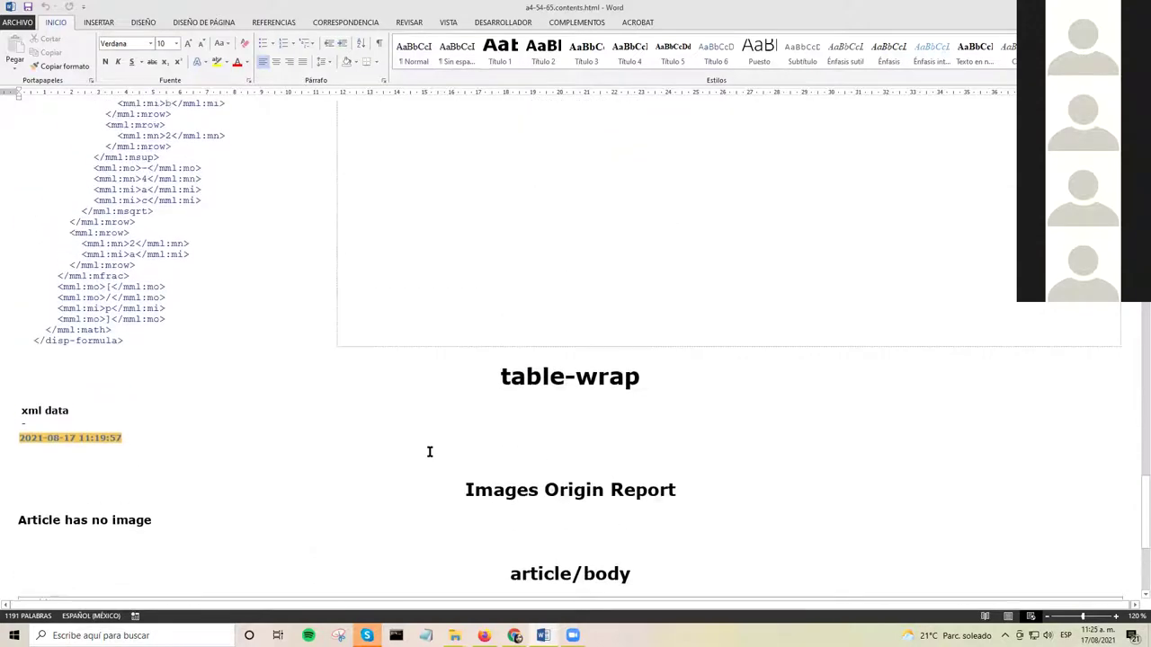
{"action": "scroll", "coordinate": [430, 457], "scroll_direction": "up", "scroll_amount": 15}
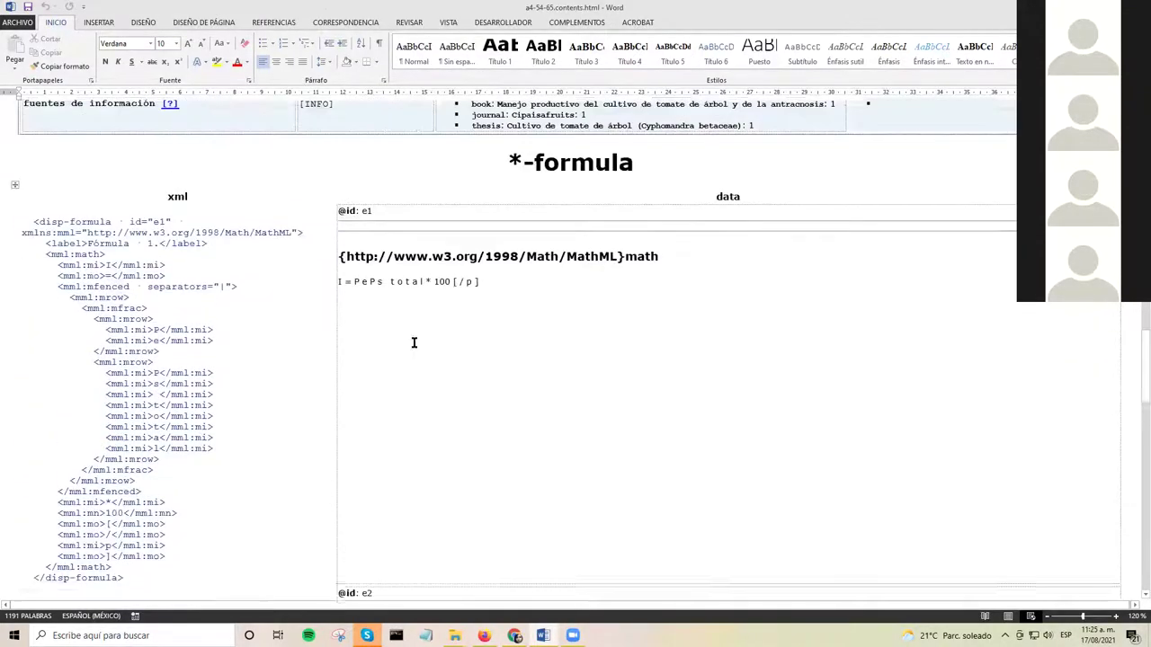
{"action": "scroll", "coordinate": [410, 209], "scroll_direction": "up", "scroll_amount": 10}
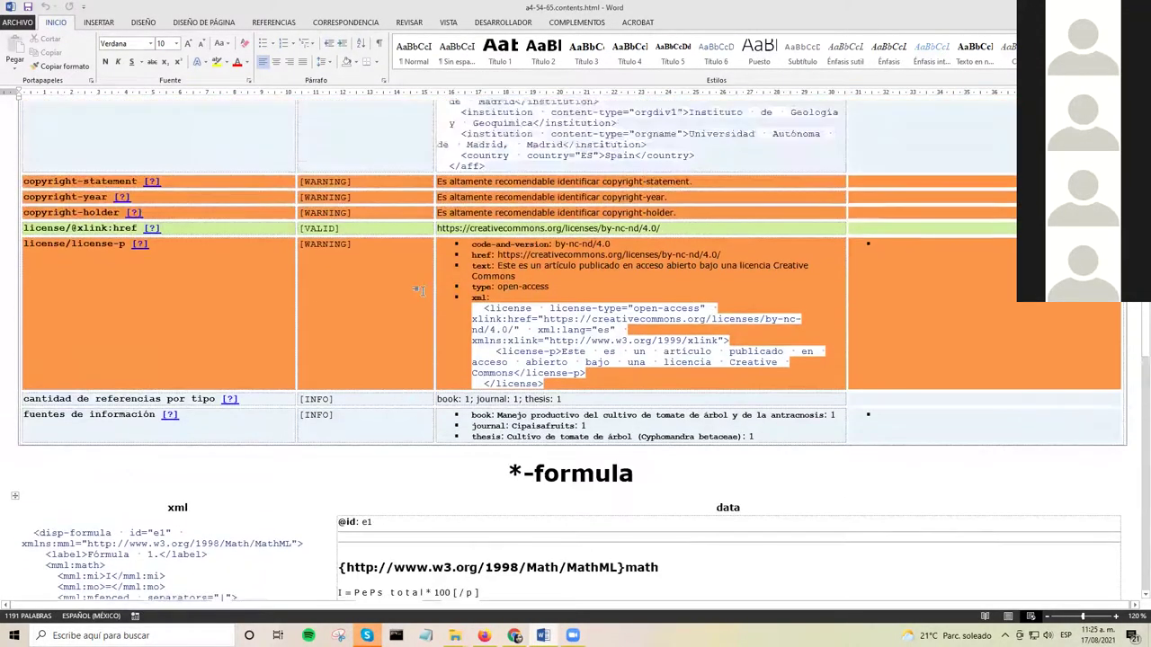
{"action": "scroll", "coordinate": [386, 339], "scroll_direction": "up", "scroll_amount": 4}
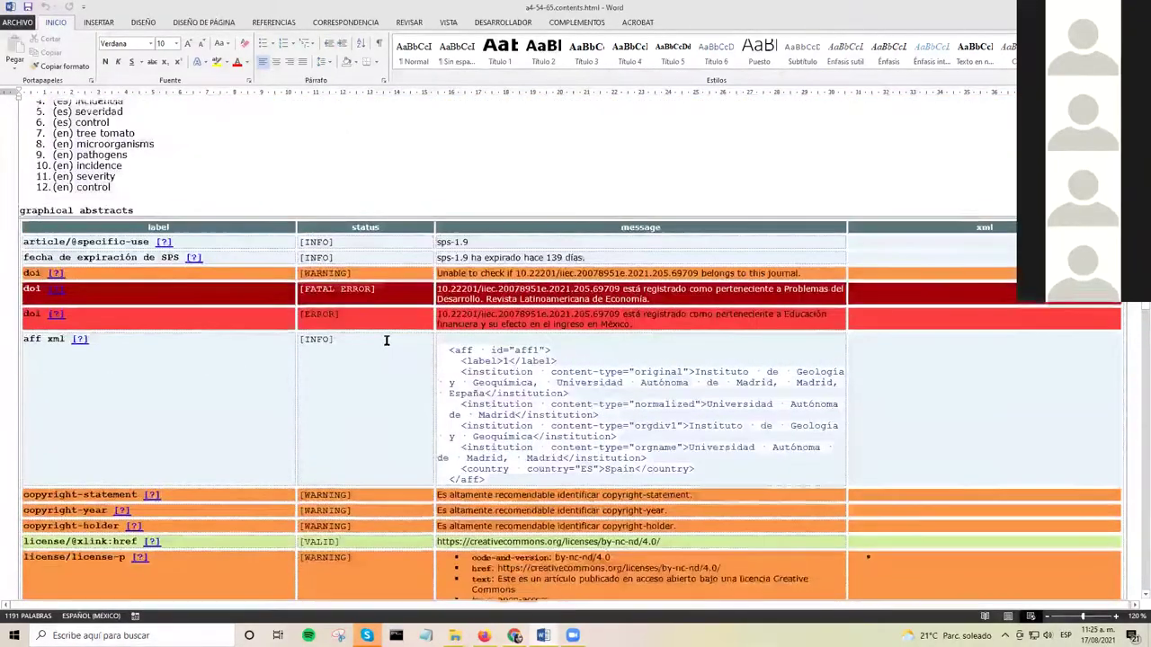
{"action": "scroll", "coordinate": [396, 328], "scroll_direction": "down", "scroll_amount": 2}
{"action": "scroll", "coordinate": [401, 319], "scroll_direction": "up", "scroll_amount": 7}
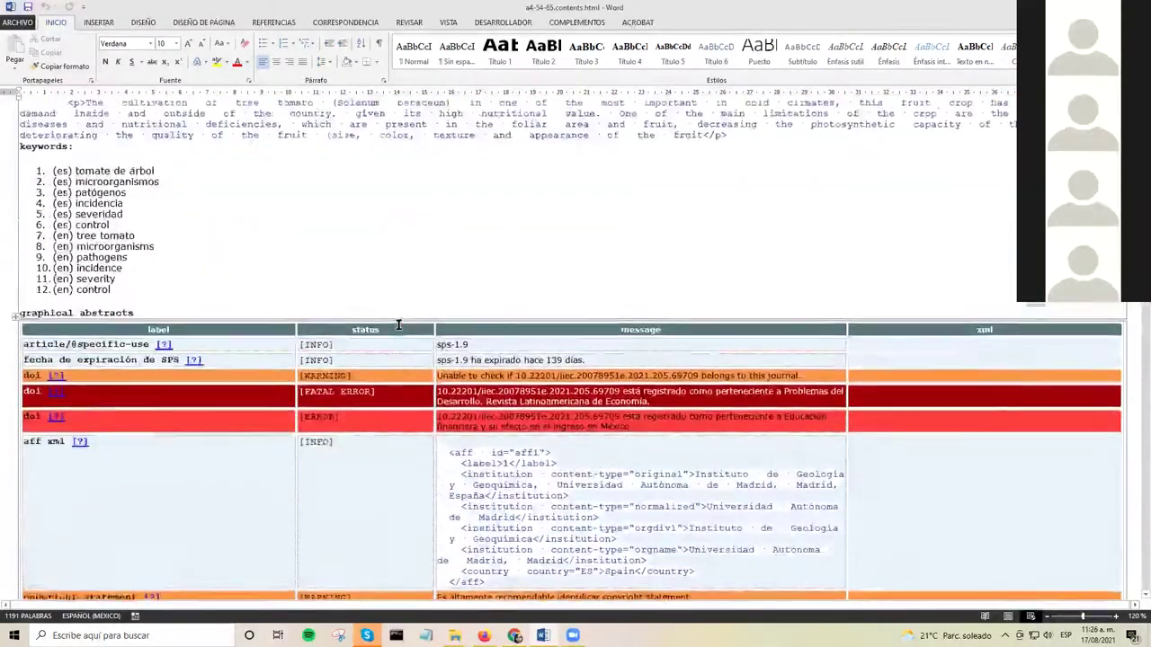
{"action": "scroll", "coordinate": [398, 332], "scroll_direction": "up", "scroll_amount": 15}
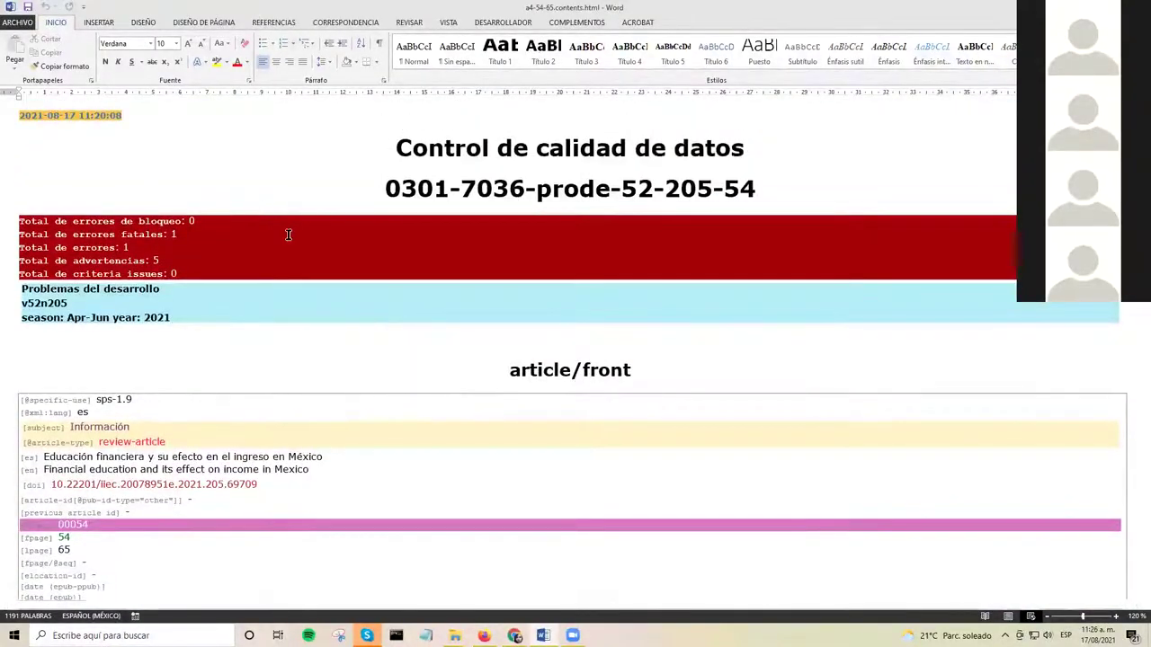
Step: Return from the report to the a4-54-65 markup document and exit the SciELO markup with the option Guardar y salir
{"action": "left_click", "coordinate": [578, 25]}
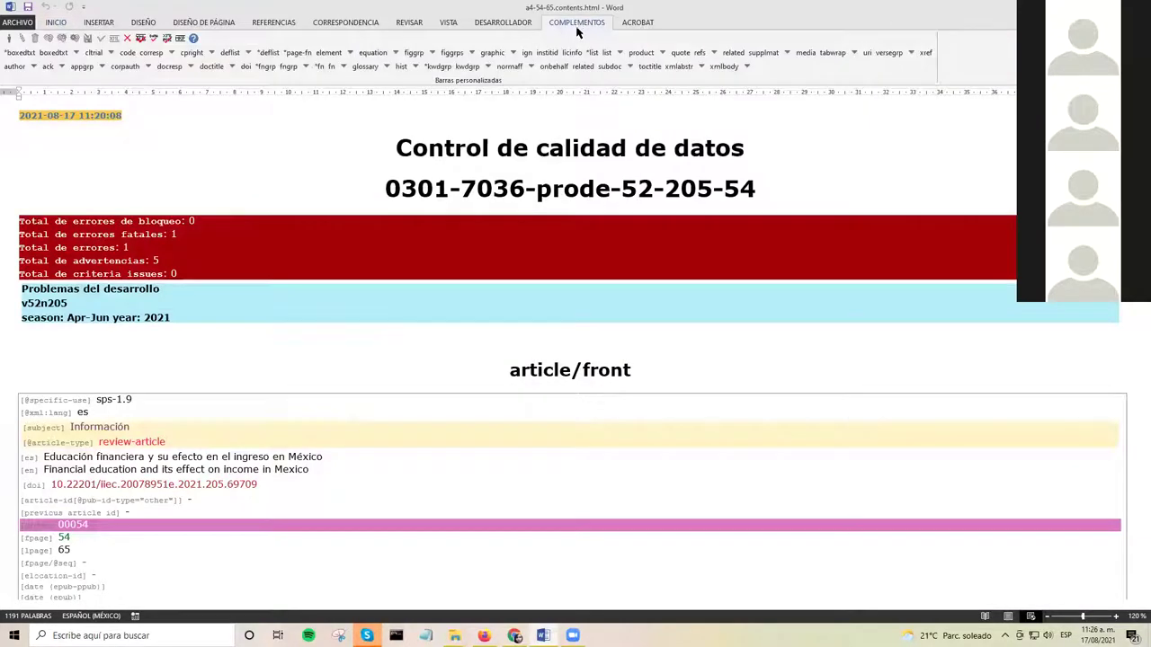
{"action": "left_click", "coordinate": [181, 41]}
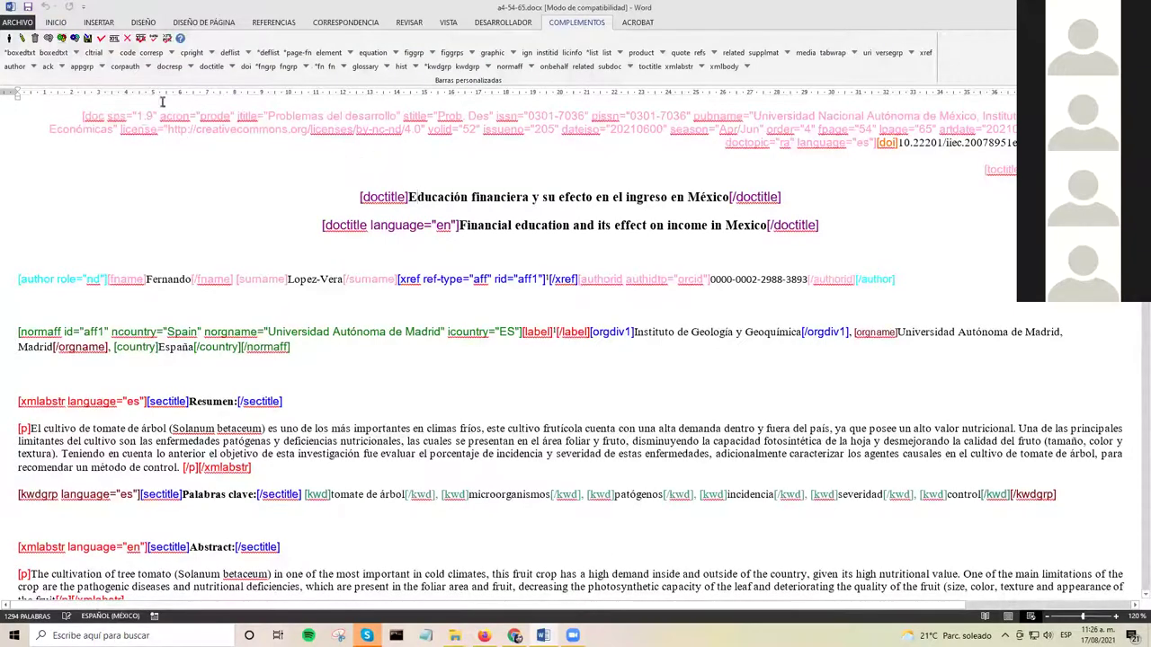
{"action": "left_click", "coordinate": [11, 42]}
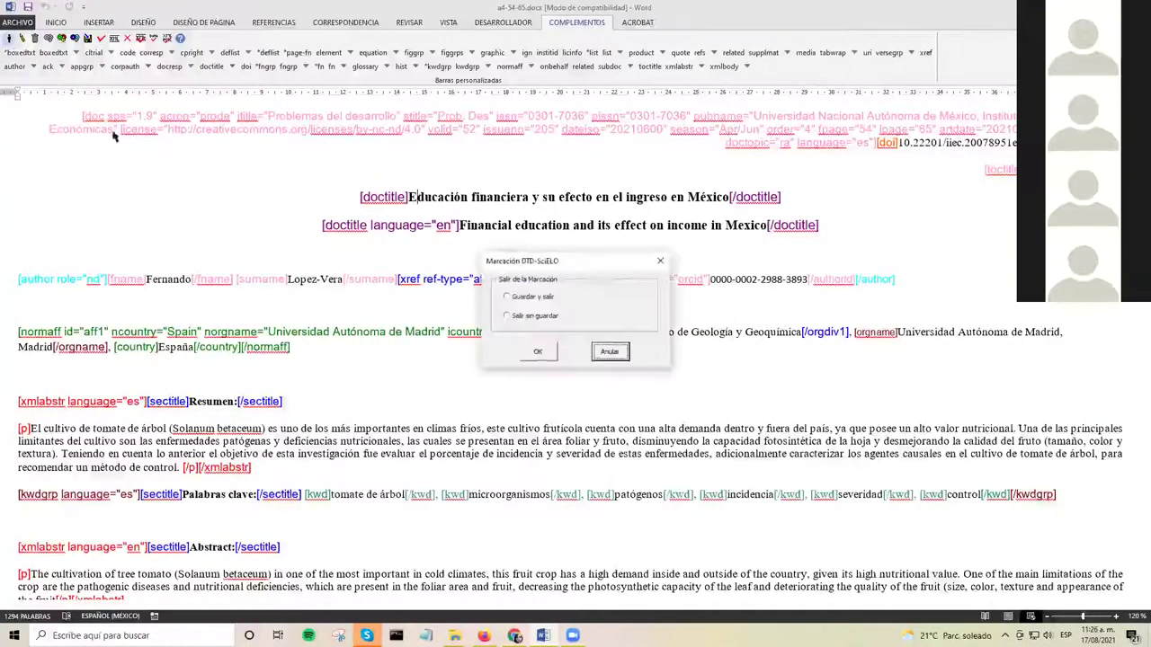
{"action": "left_click", "coordinate": [522, 301]}
{"action": "left_click", "coordinate": [540, 351]}
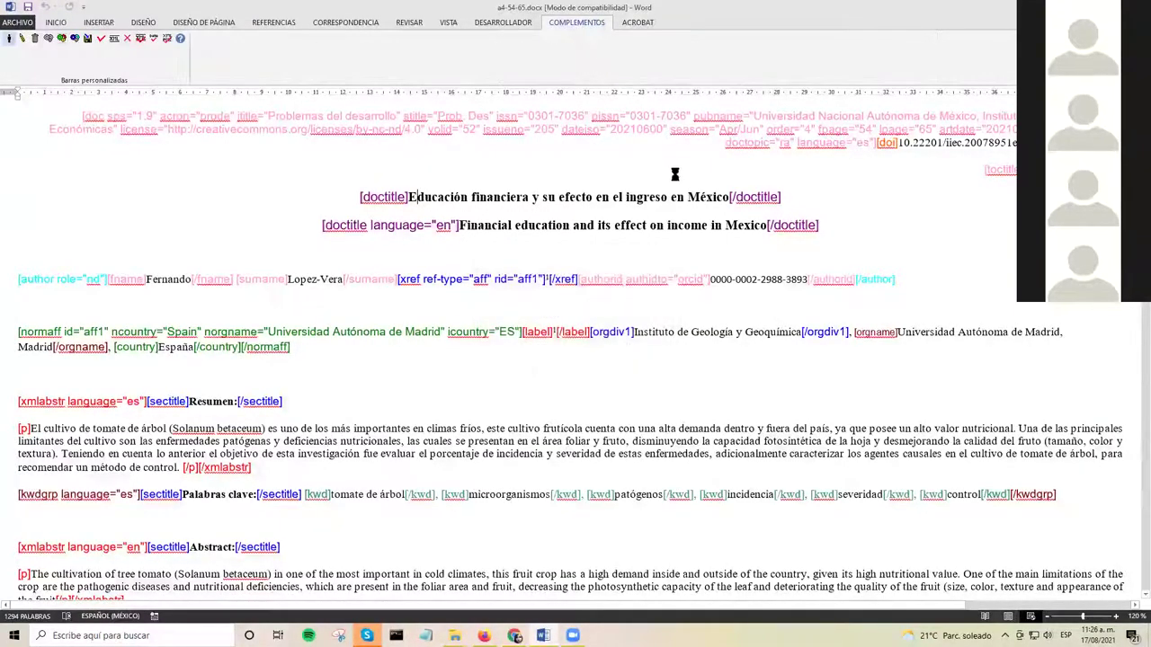
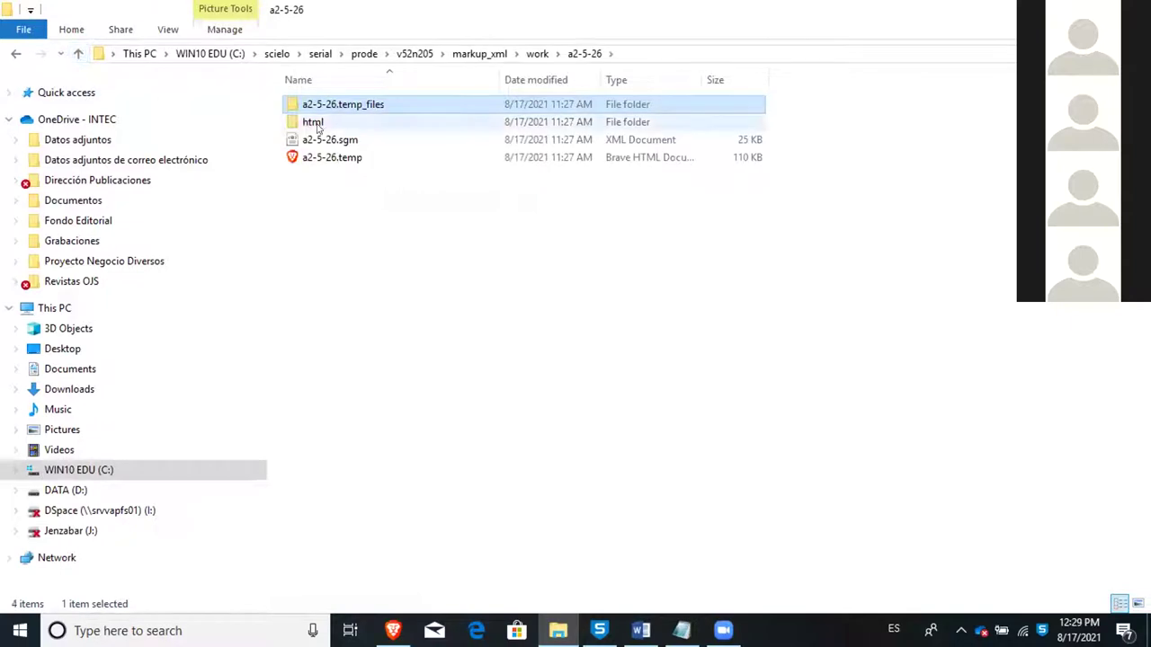
Step: Examine the html folder inside a2-5-26, including its html_10_files and html_4_files subfolders, and return to the a2-5-26 folder
{"action": "double_click", "coordinate": [314, 125]}
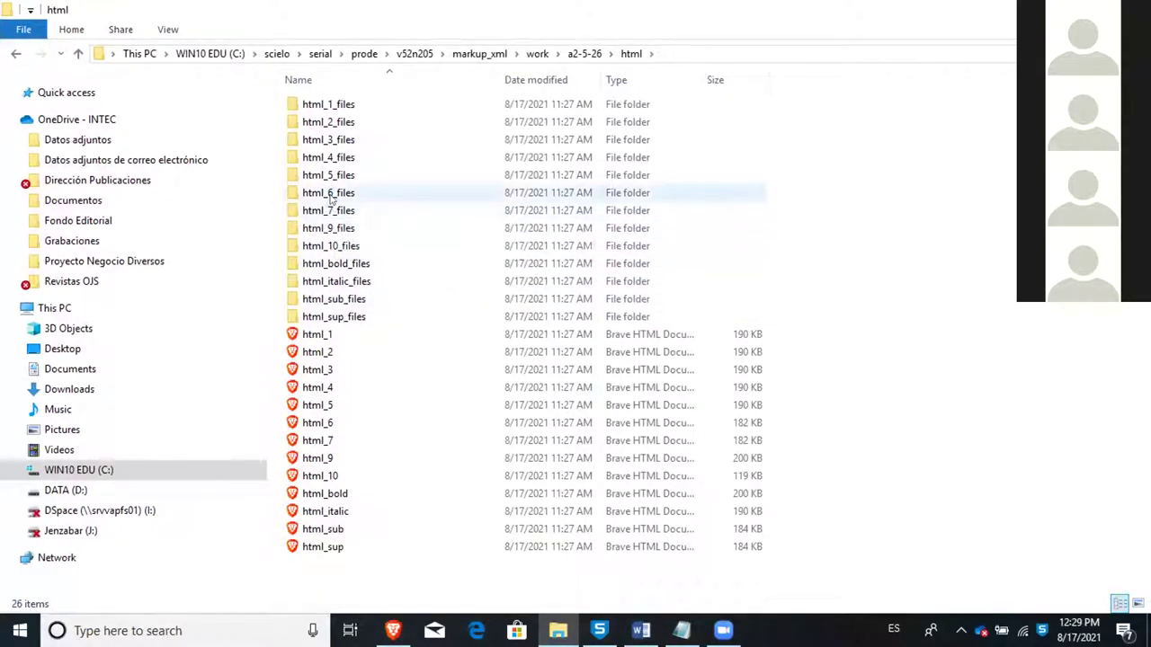
{"action": "double_click", "coordinate": [329, 246]}
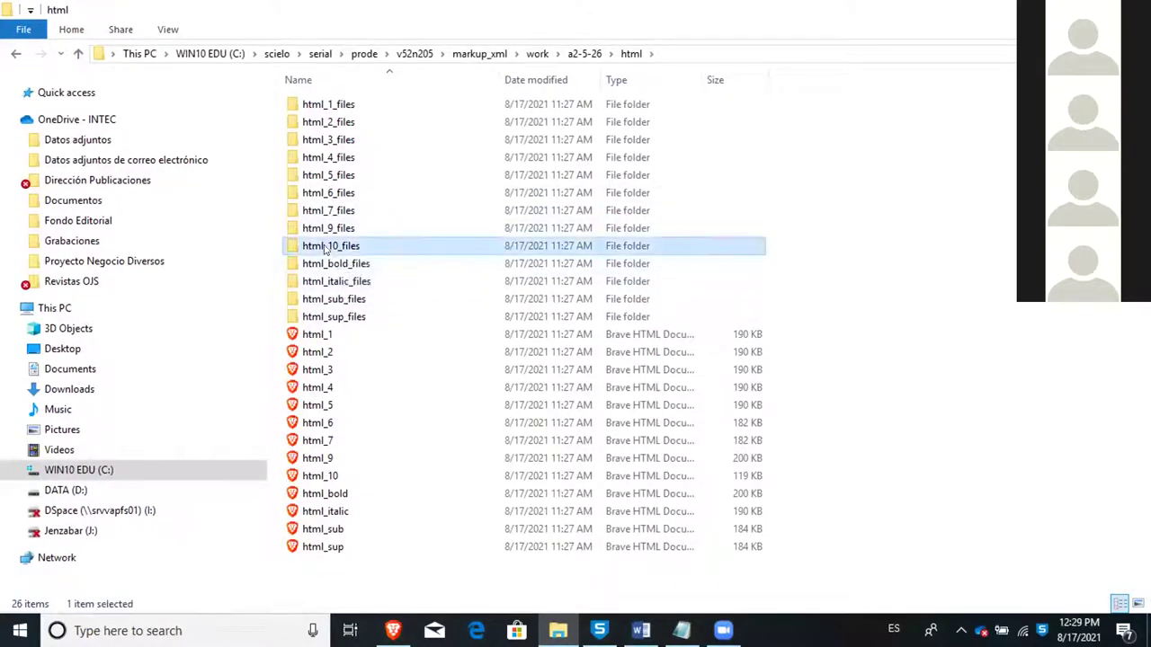
{"action": "left_click", "coordinate": [79, 53]}
{"action": "double_click", "coordinate": [344, 157]}
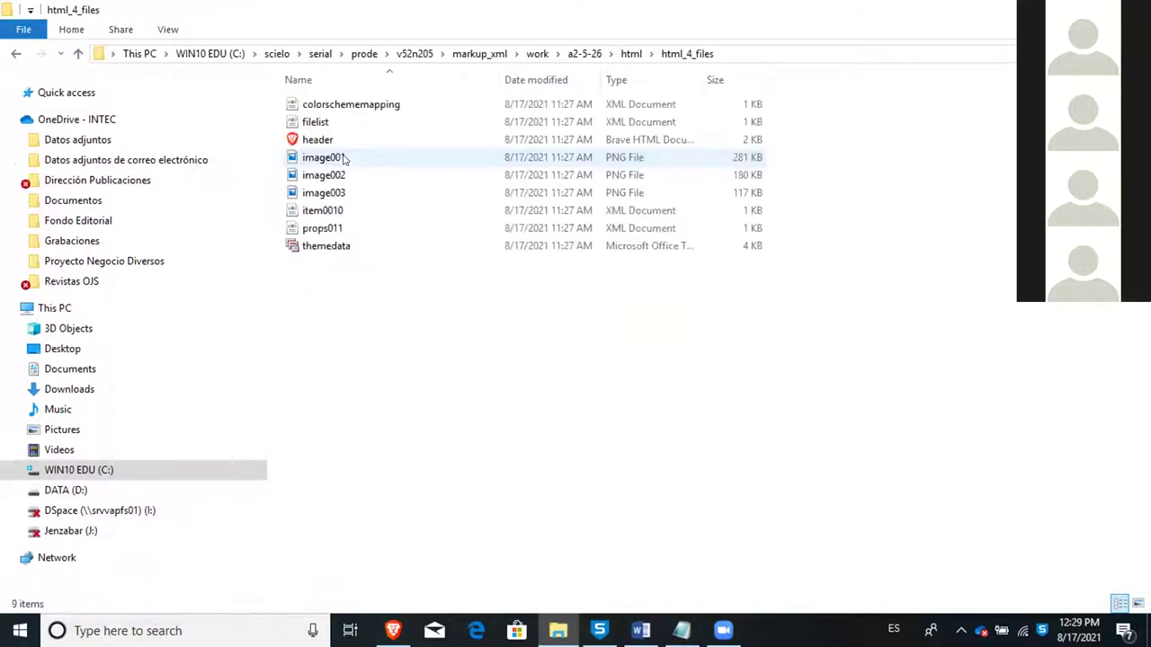
{"action": "left_click", "coordinate": [76, 53]}
{"action": "left_click", "coordinate": [76, 53]}
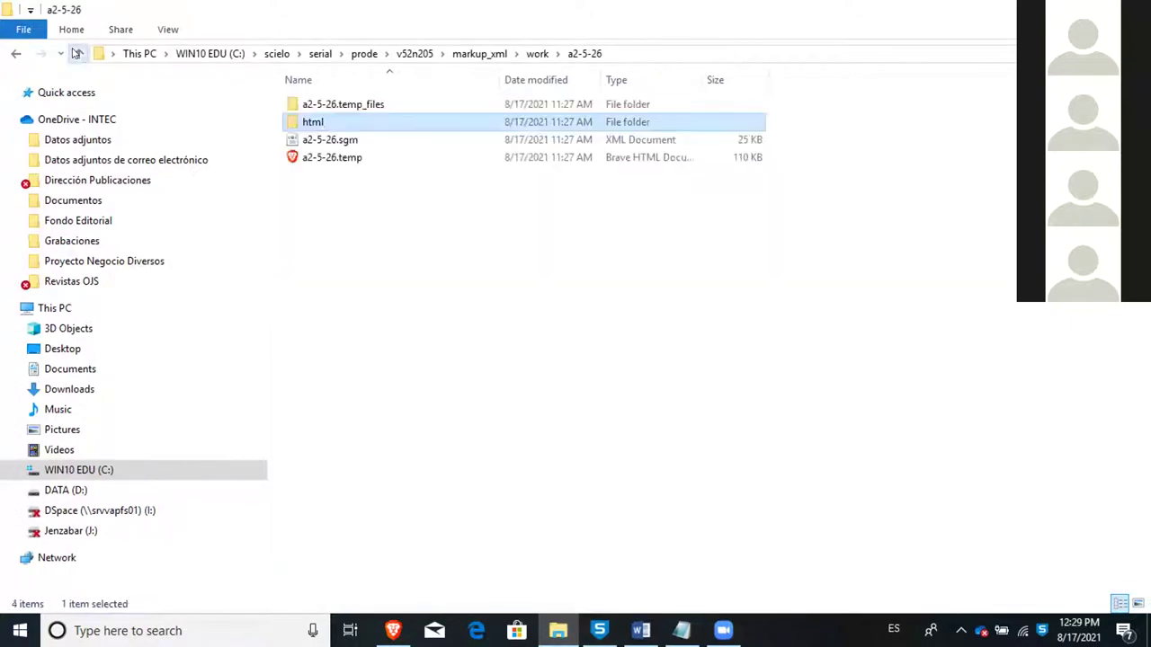
Step: Look through markup_xml's scielo_package folder, pointing out the XML documents 0301-7036-prode-52-205-27 and 0301-7036-prode-52-205-3, and return to markup_xml
{"action": "left_click", "coordinate": [77, 53]}
{"action": "left_click", "coordinate": [76, 54]}
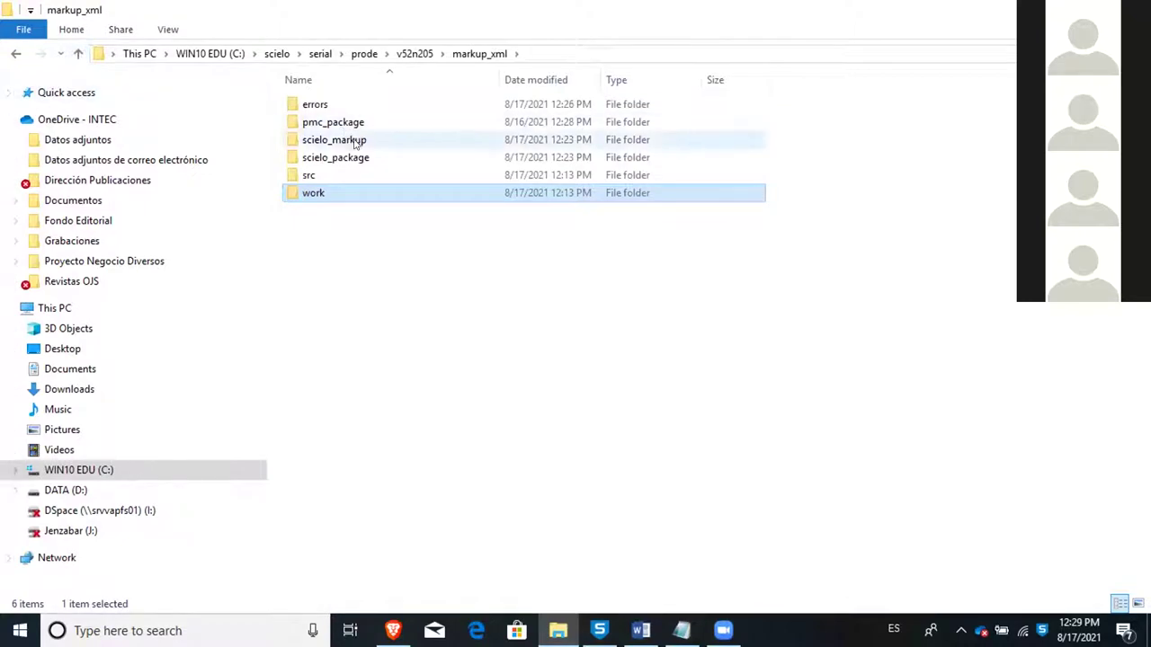
{"action": "double_click", "coordinate": [344, 158]}
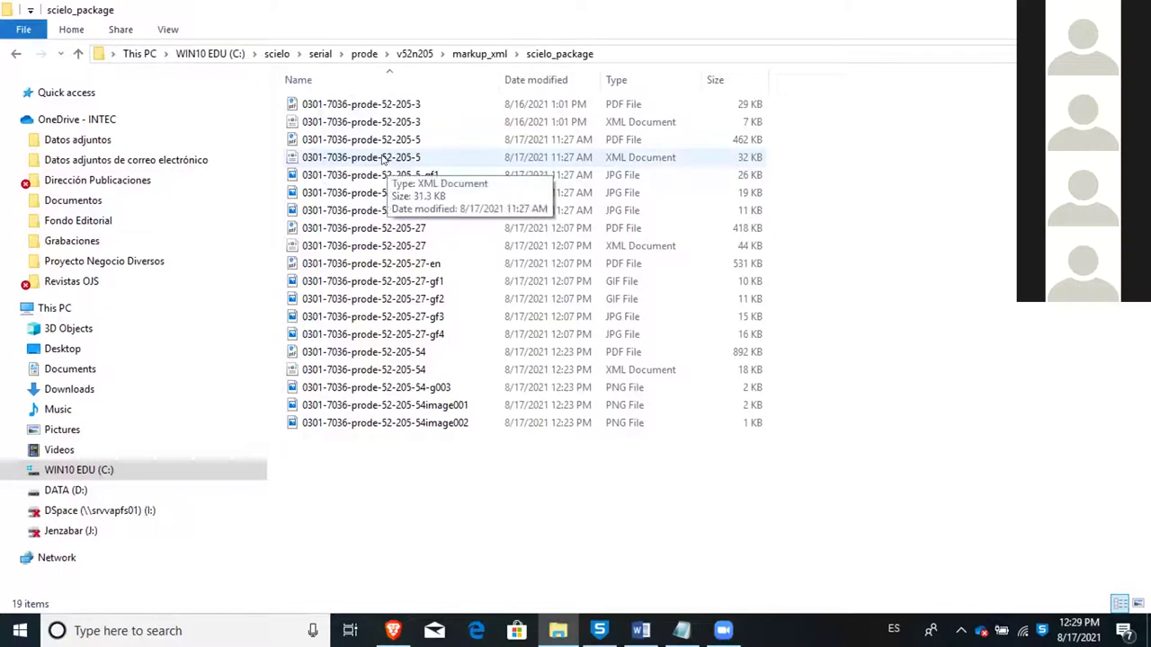
{"action": "left_click", "coordinate": [385, 247]}
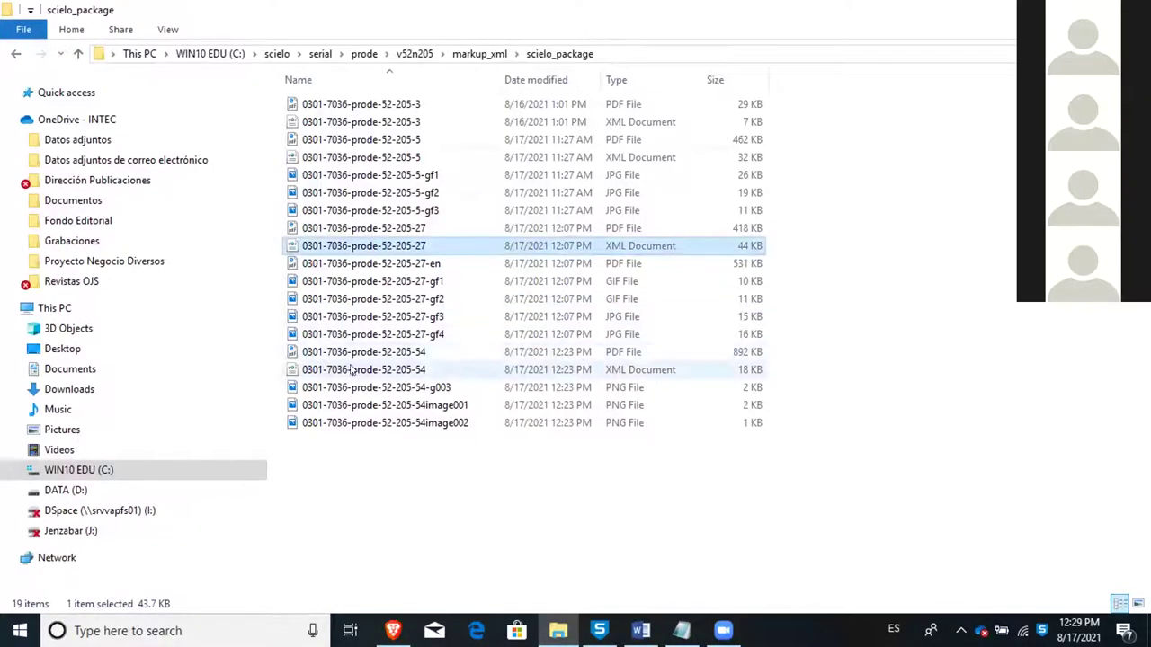
{"action": "left_click", "coordinate": [371, 124]}
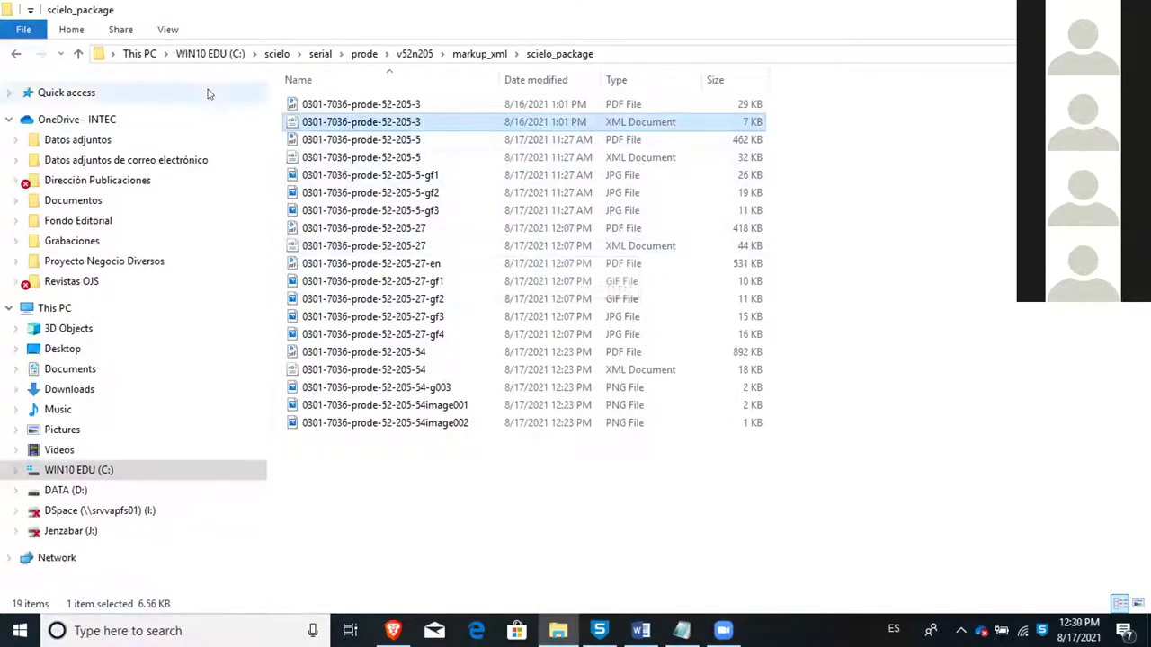
{"action": "left_click", "coordinate": [77, 53]}
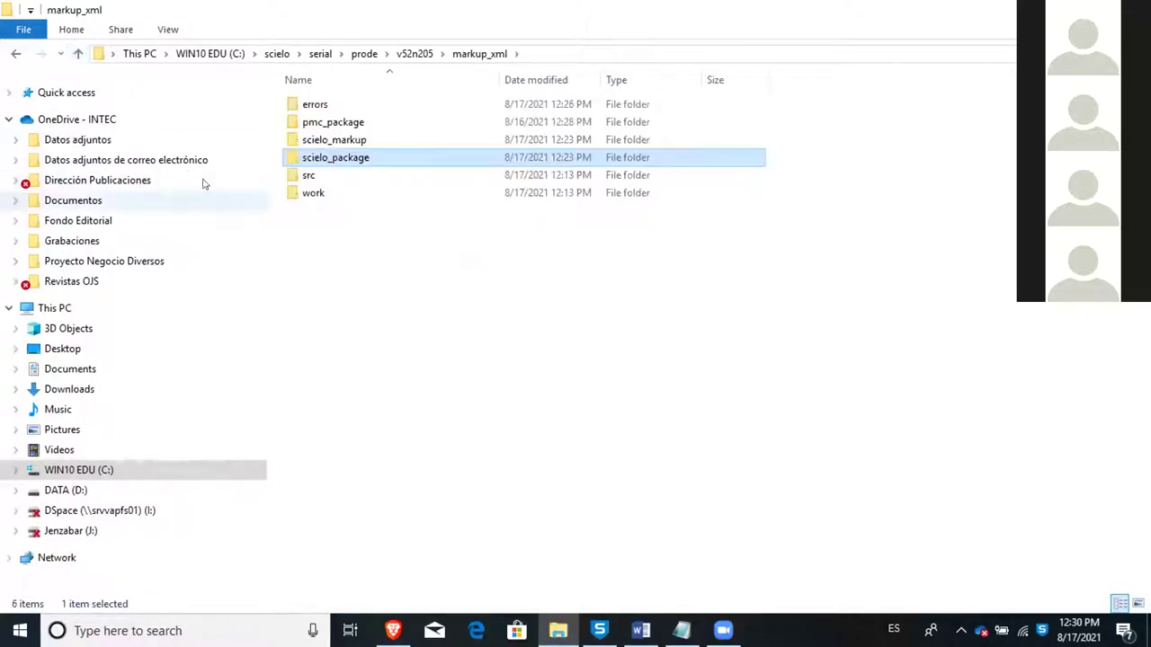
Step: Reopen the scielo_package folder and point out the XML documents of articles 52-205-3, 52-205-5, 52-205-27 and 52-205-54 in order
{"action": "double_click", "coordinate": [339, 160]}
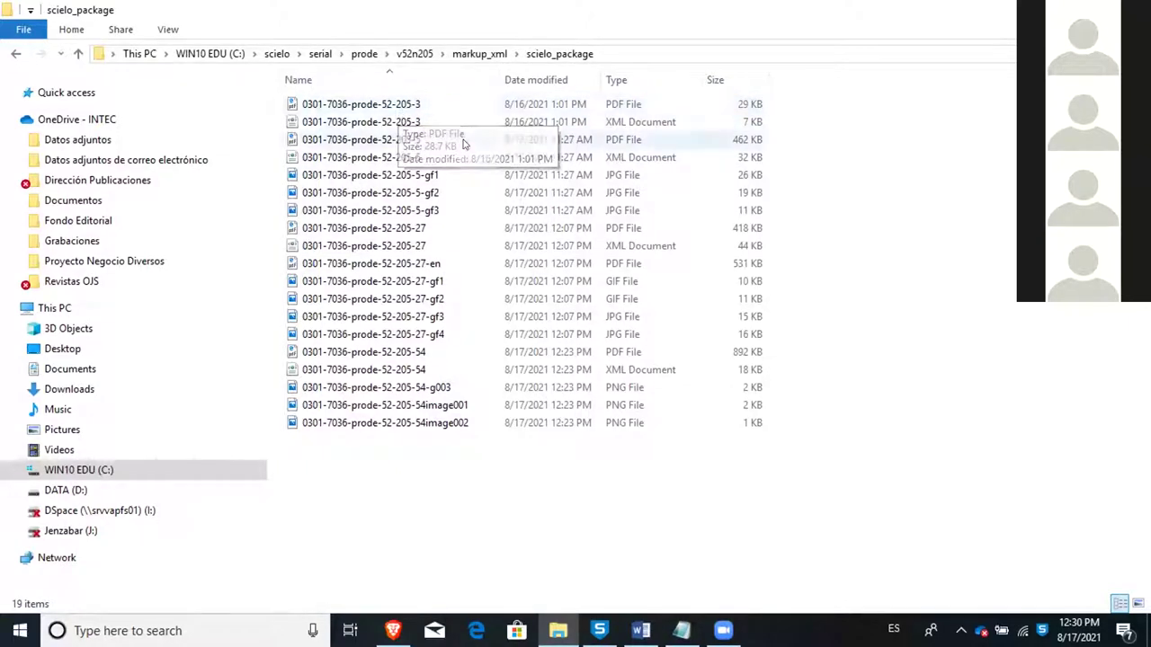
{"action": "left_click", "coordinate": [419, 122]}
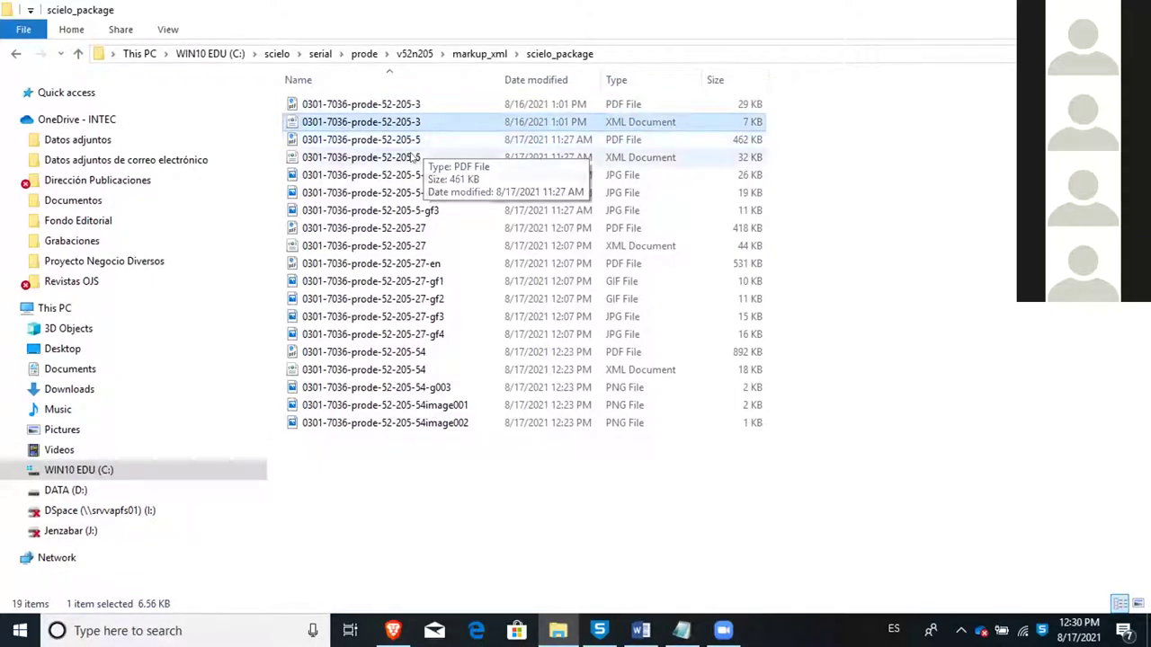
{"action": "left_click", "coordinate": [413, 158]}
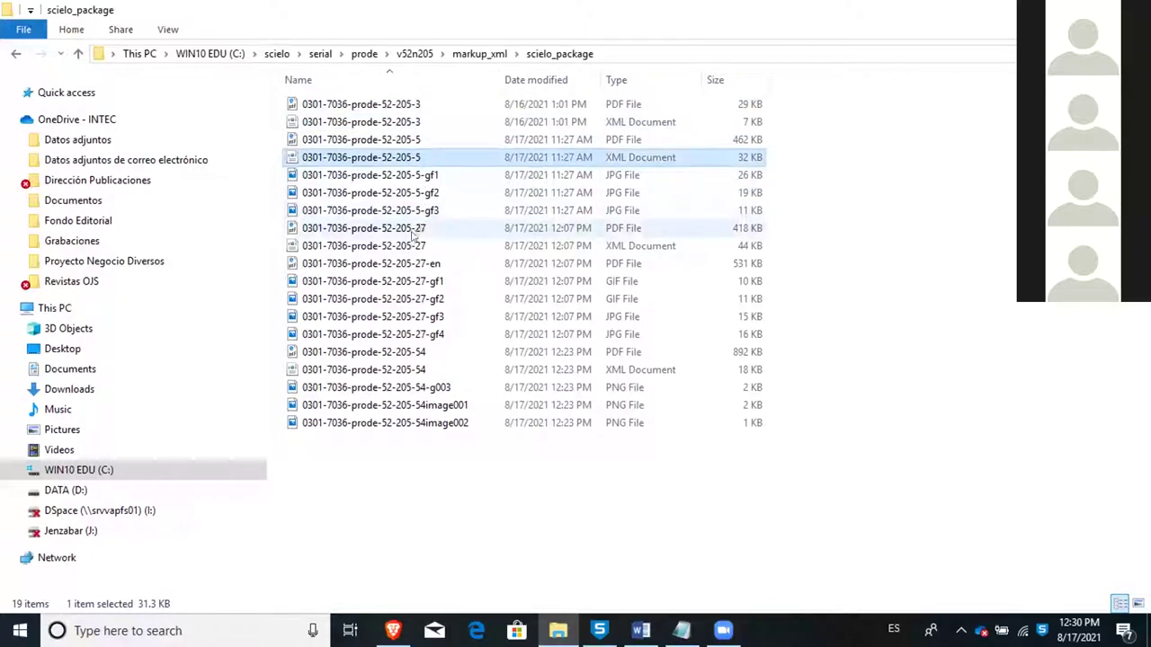
{"action": "left_click", "coordinate": [414, 246]}
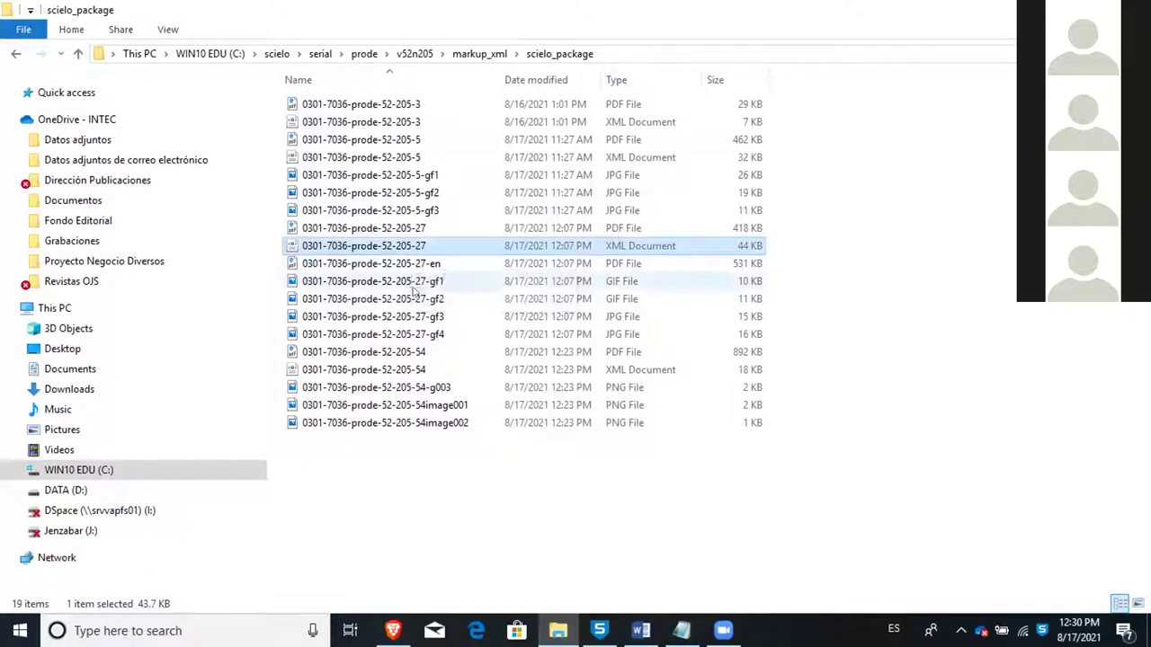
{"action": "left_click", "coordinate": [413, 370]}
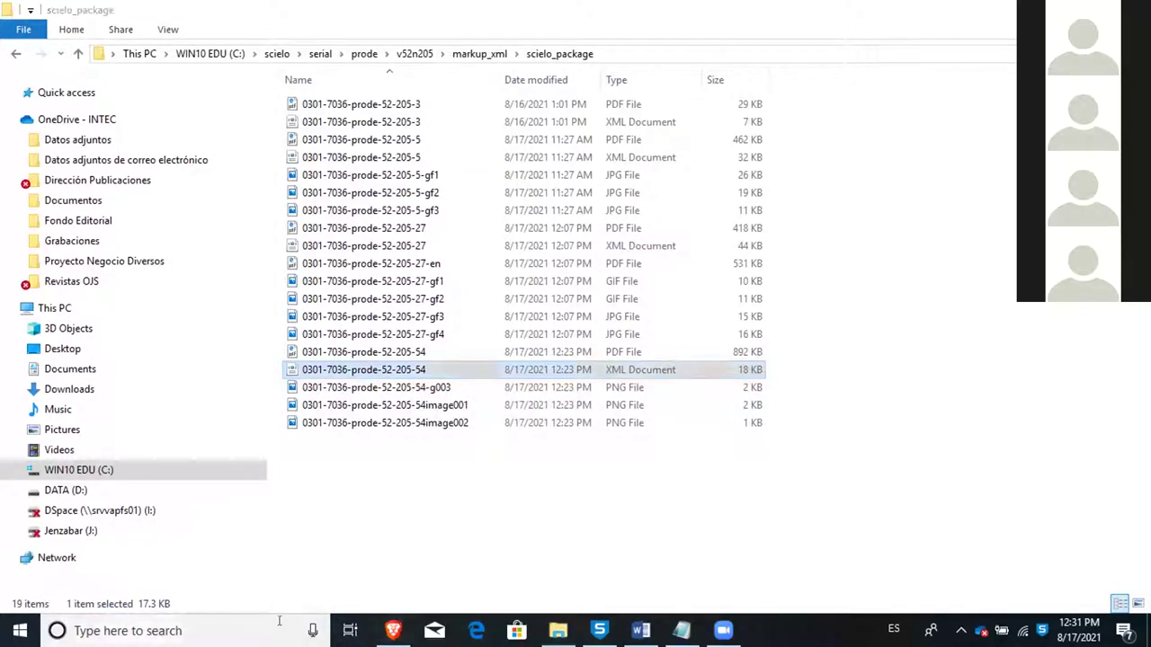
Step: Open Sublime Text 3, close the files 0301-7036-prode-52-205-3.xml and scielo_collection.ini, and shrink its window so the scielo_package folder stays reachable
{"action": "left_click", "coordinate": [180, 630]}
{"action": "type", "text": "su"}
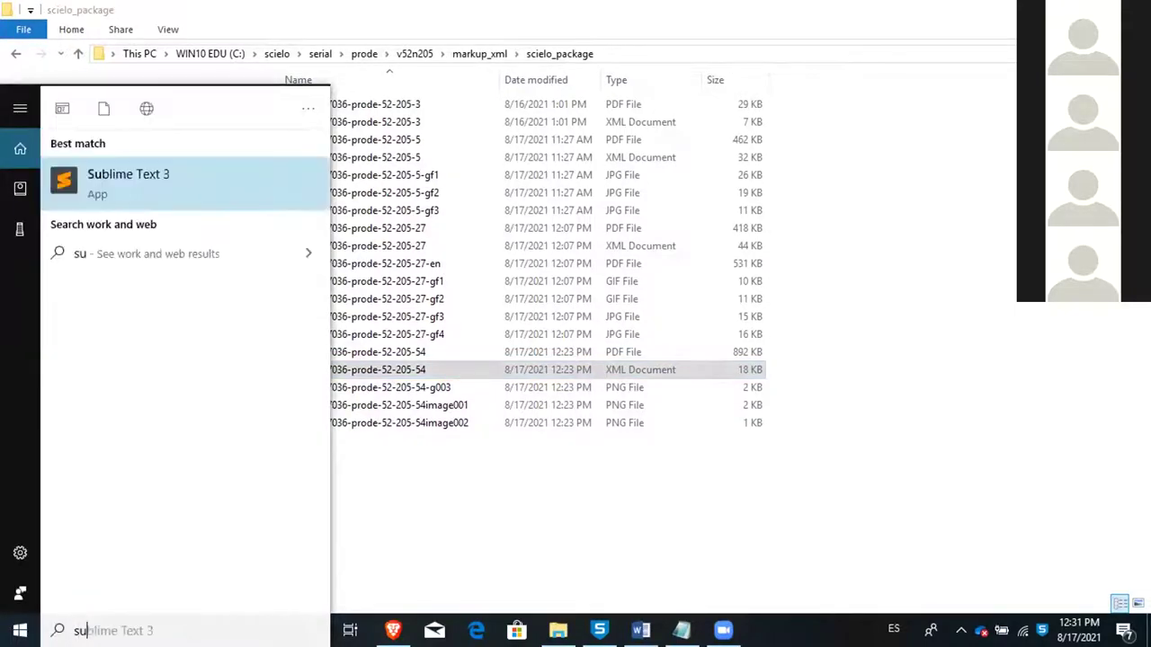
{"action": "key", "text": "Return"}
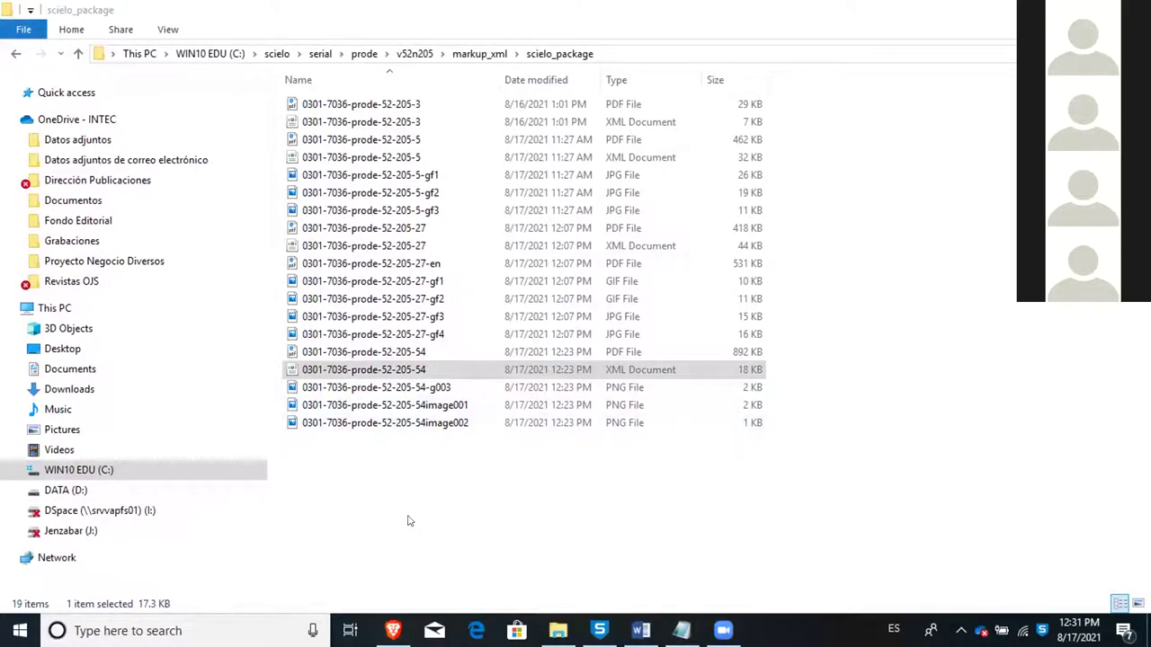
{"action": "left_click", "coordinate": [518, 480]}
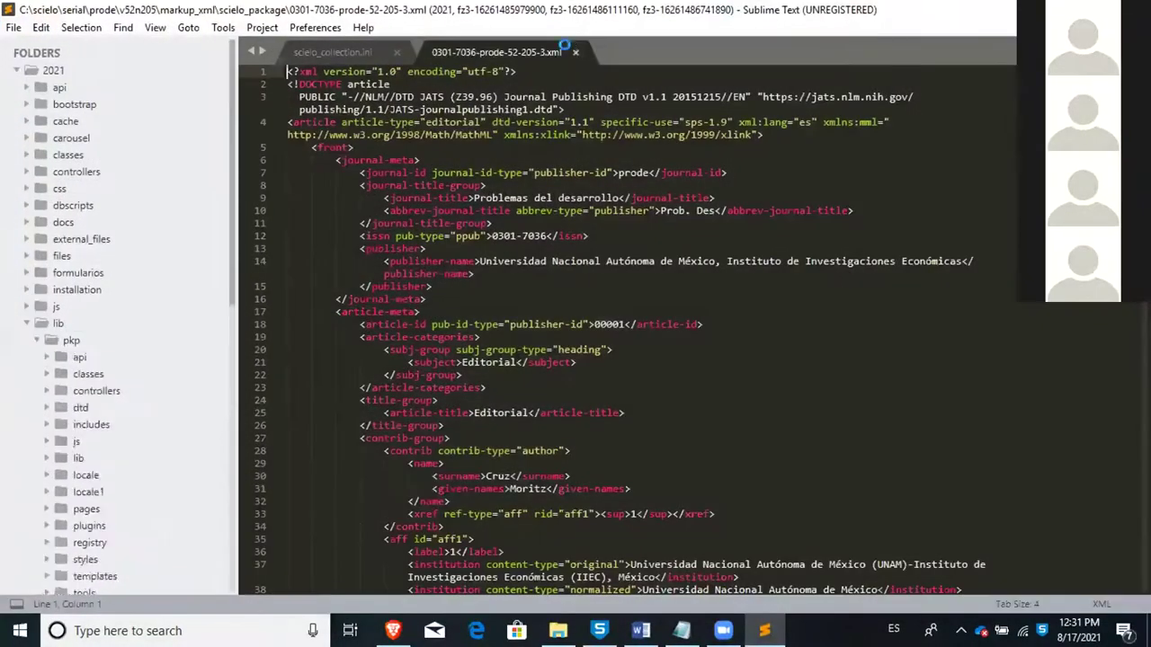
{"action": "left_click", "coordinate": [705, 221]}
{"action": "left_click", "coordinate": [576, 53]}
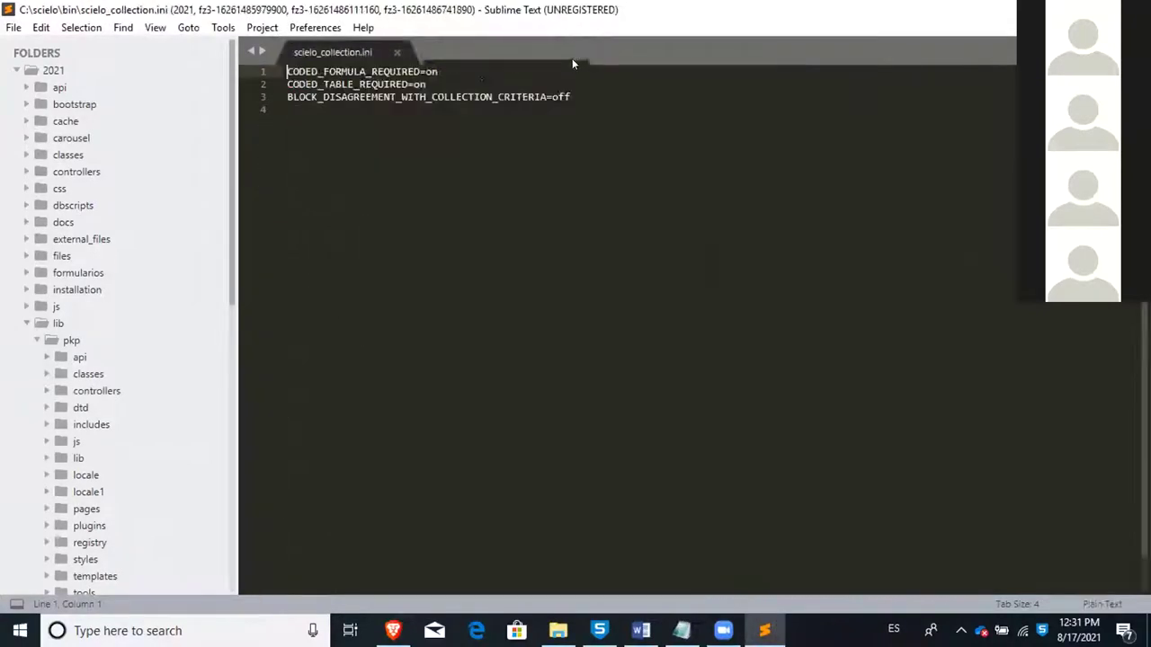
{"action": "left_click", "coordinate": [396, 52]}
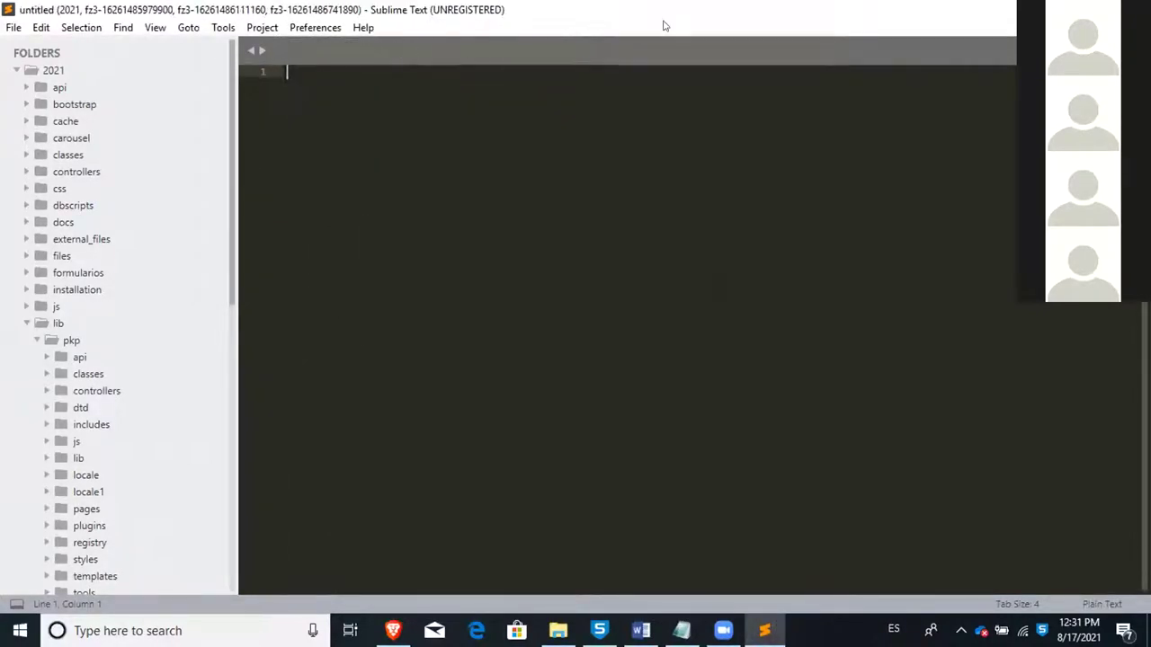
{"action": "double_click", "coordinate": [841, 13]}
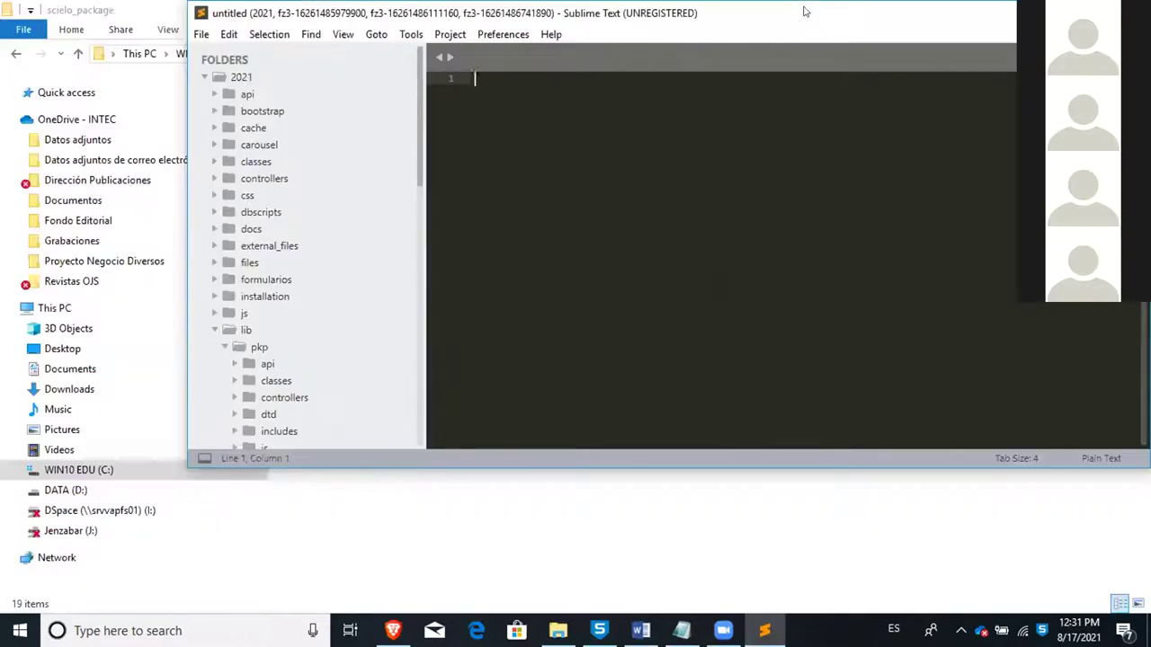
Step: Open the XML documents 0301-7036-prode-52-205-3 and 0301-7036-prode-52-205-5 from scielo_package in Sublime Text
{"action": "left_click", "coordinate": [502, 534]}
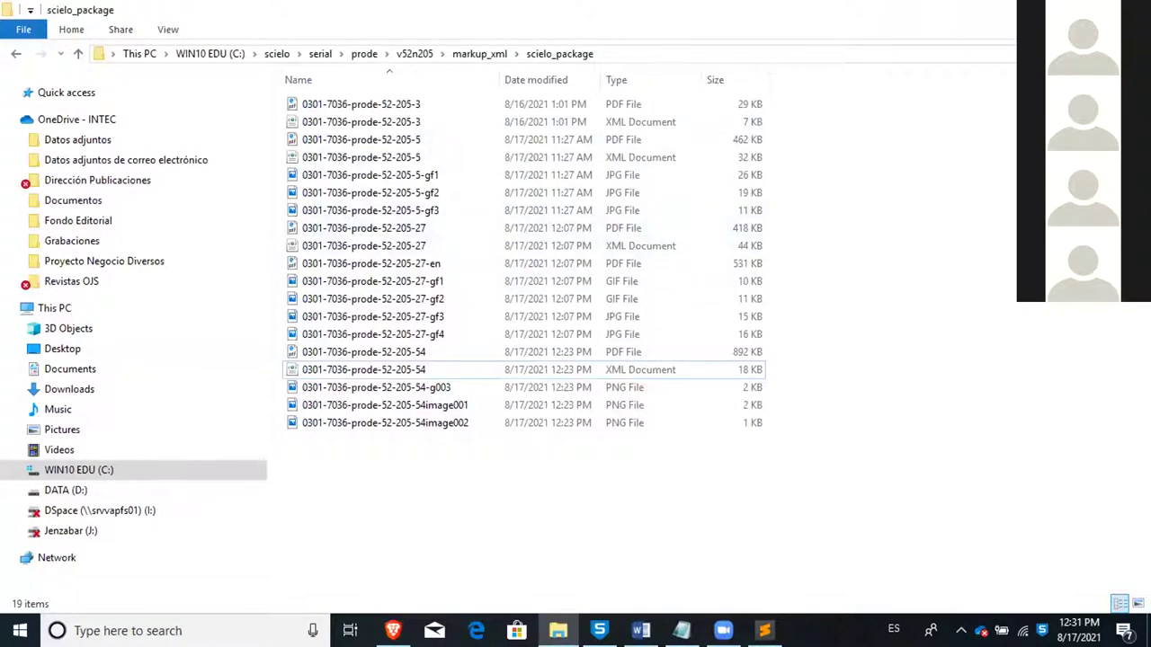
{"action": "left_click", "coordinate": [351, 121]}
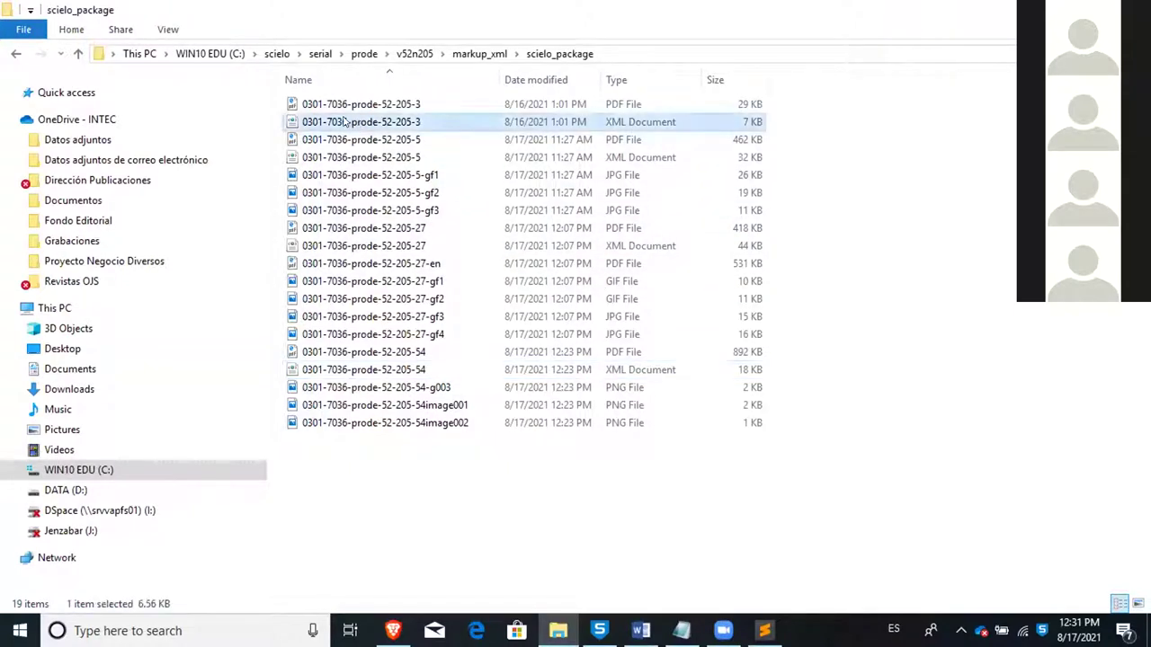
{"action": "left_click_drag", "start_coordinate": [387, 124], "coordinate": [726, 353]}
{"action": "left_click", "coordinate": [538, 530]}
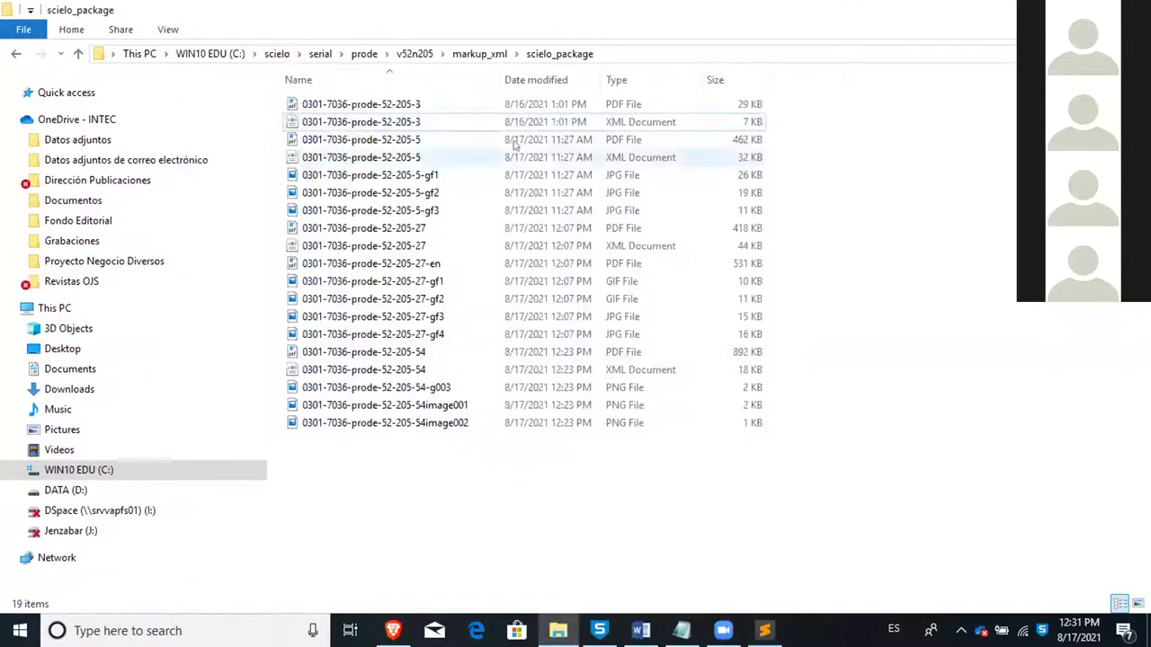
{"action": "left_click", "coordinate": [380, 157]}
{"action": "left_click_drag", "start_coordinate": [380, 157], "coordinate": [870, 387]}
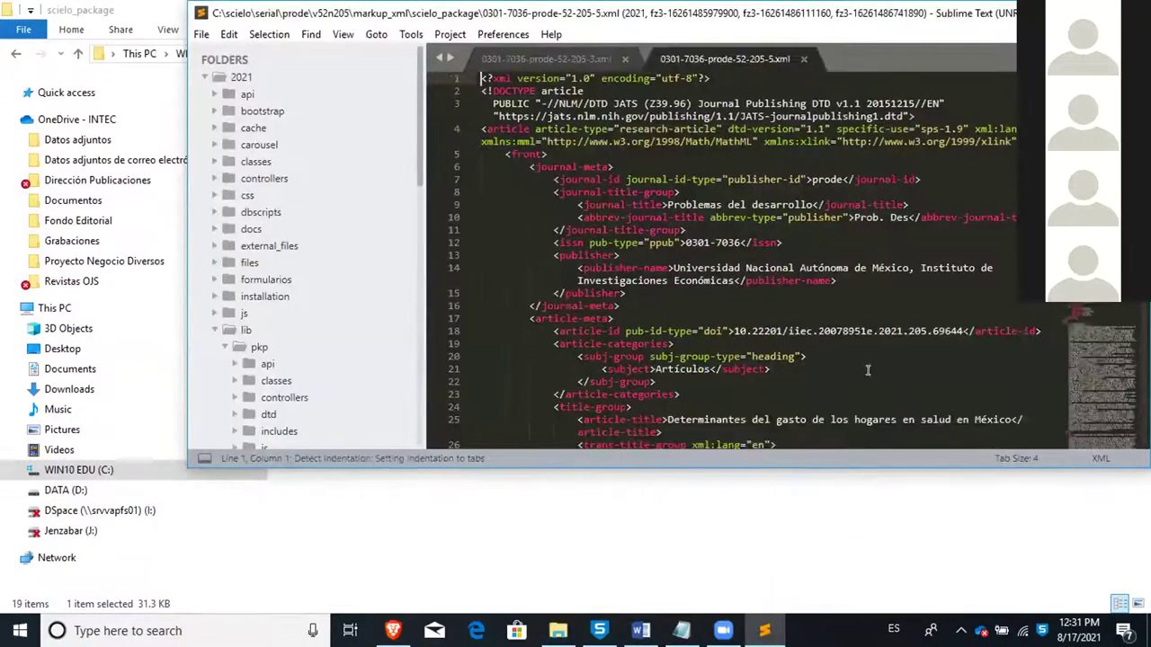
Step: Open the XML documents 0301-7036-prode-52-205-27 and 0301-7036-prode-52-205-54 in Sublime Text too, and maximize the editor window
{"action": "left_click", "coordinate": [528, 513]}
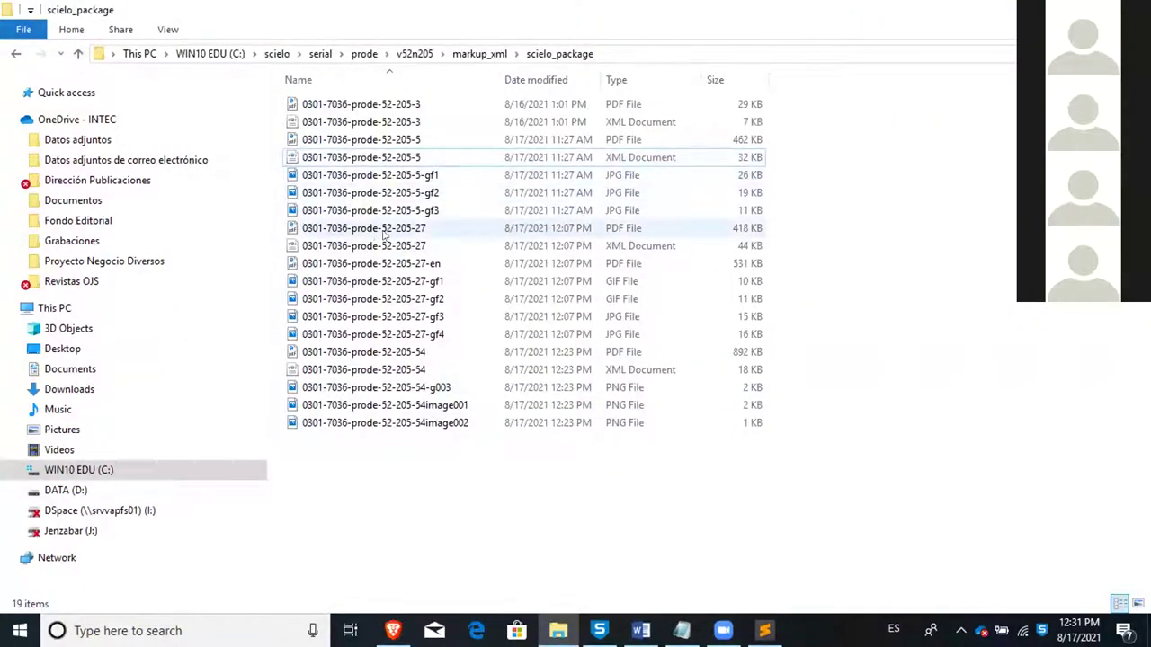
{"action": "left_click", "coordinate": [353, 247]}
{"action": "left_click_drag", "start_coordinate": [382, 245], "coordinate": [578, 90]}
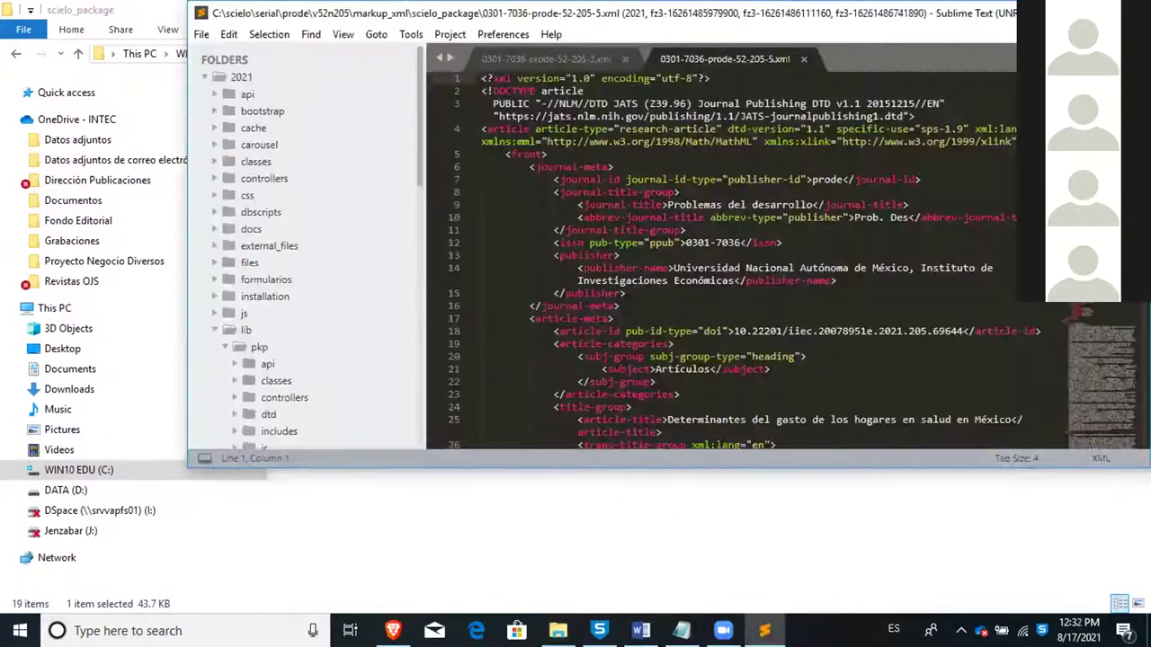
{"action": "left_click", "coordinate": [594, 509]}
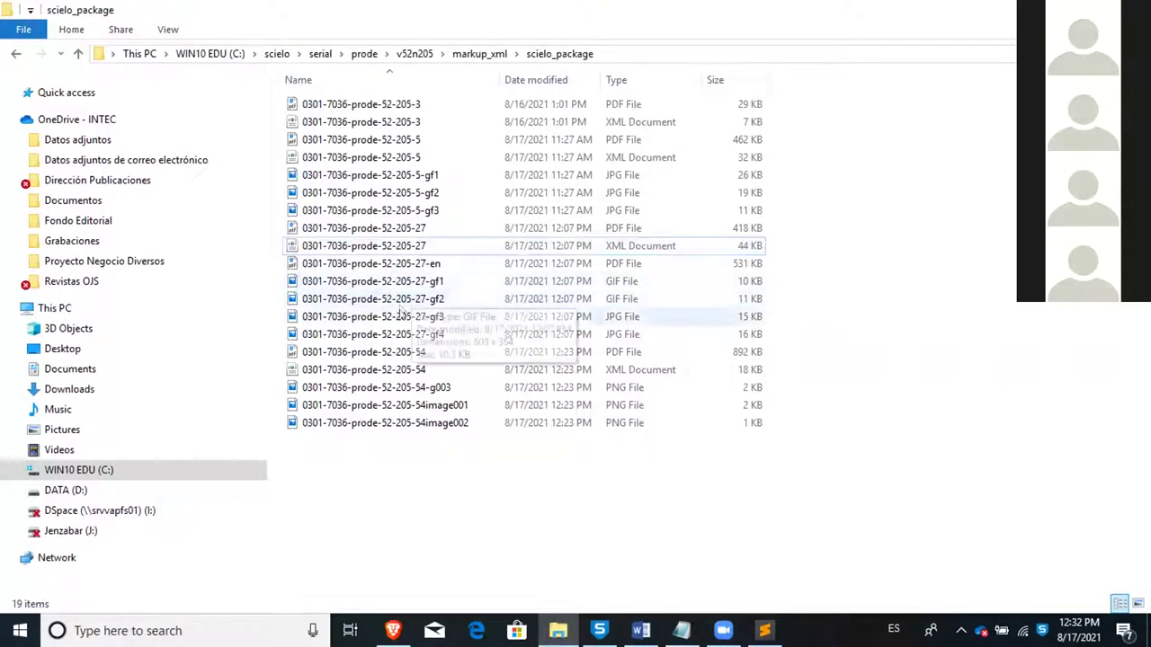
{"action": "left_click", "coordinate": [400, 372]}
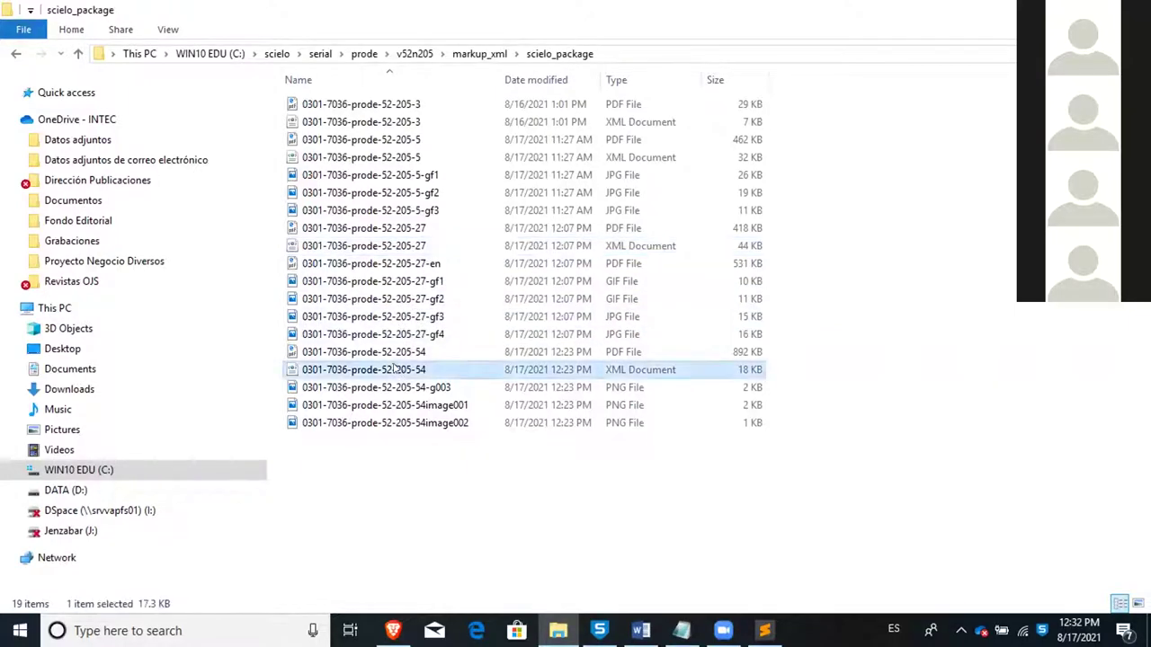
{"action": "left_click_drag", "start_coordinate": [400, 372], "coordinate": [773, 566]}
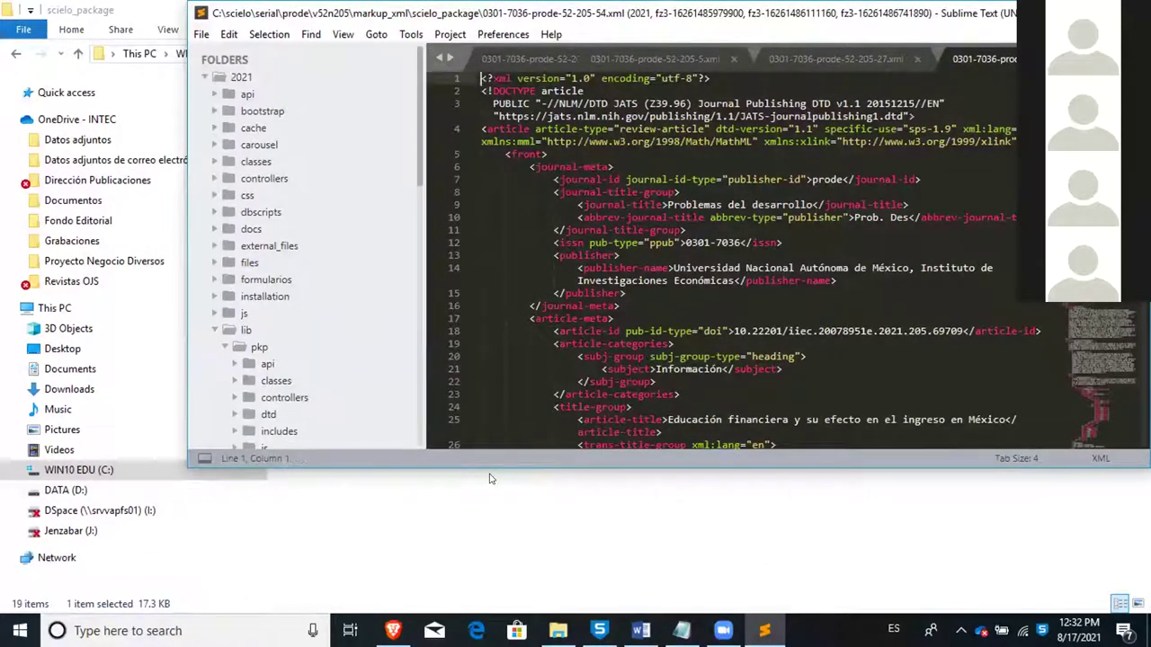
{"action": "left_click", "coordinate": [480, 510]}
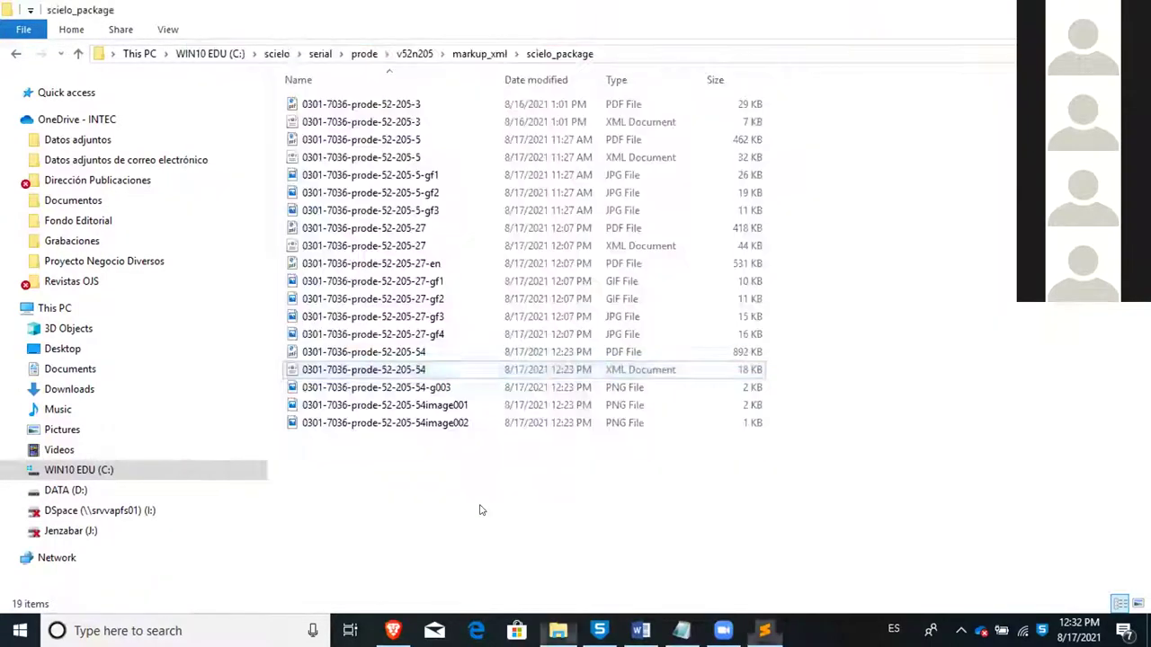
{"action": "double_click", "coordinate": [492, 365]}
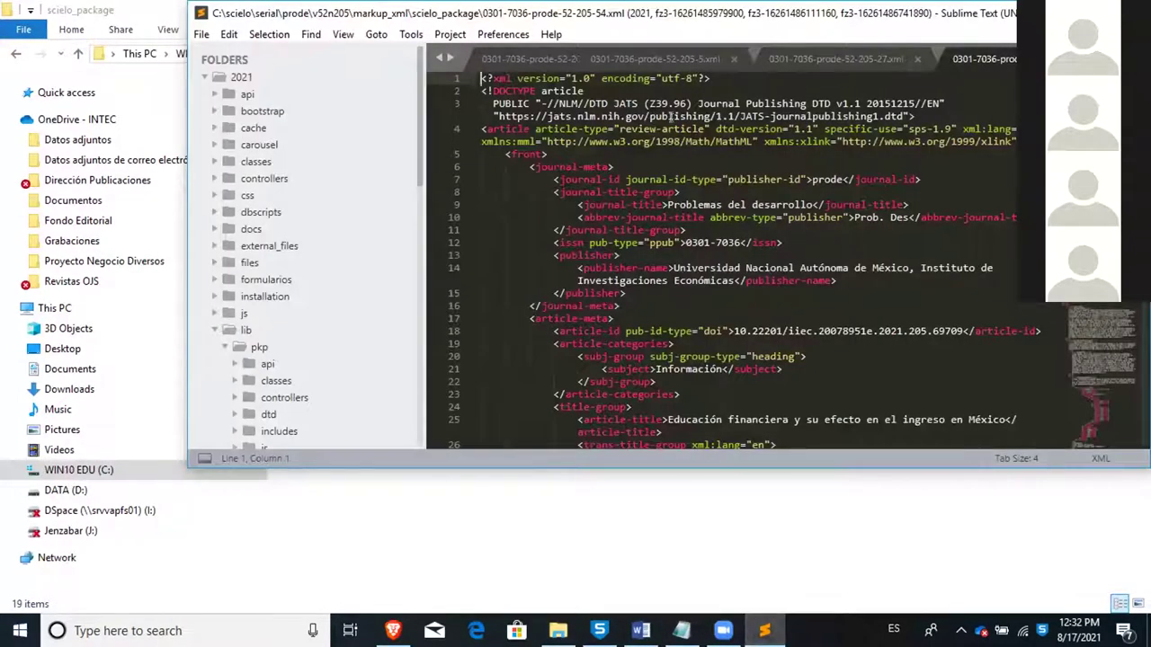
{"action": "key", "text": "super+Up"}
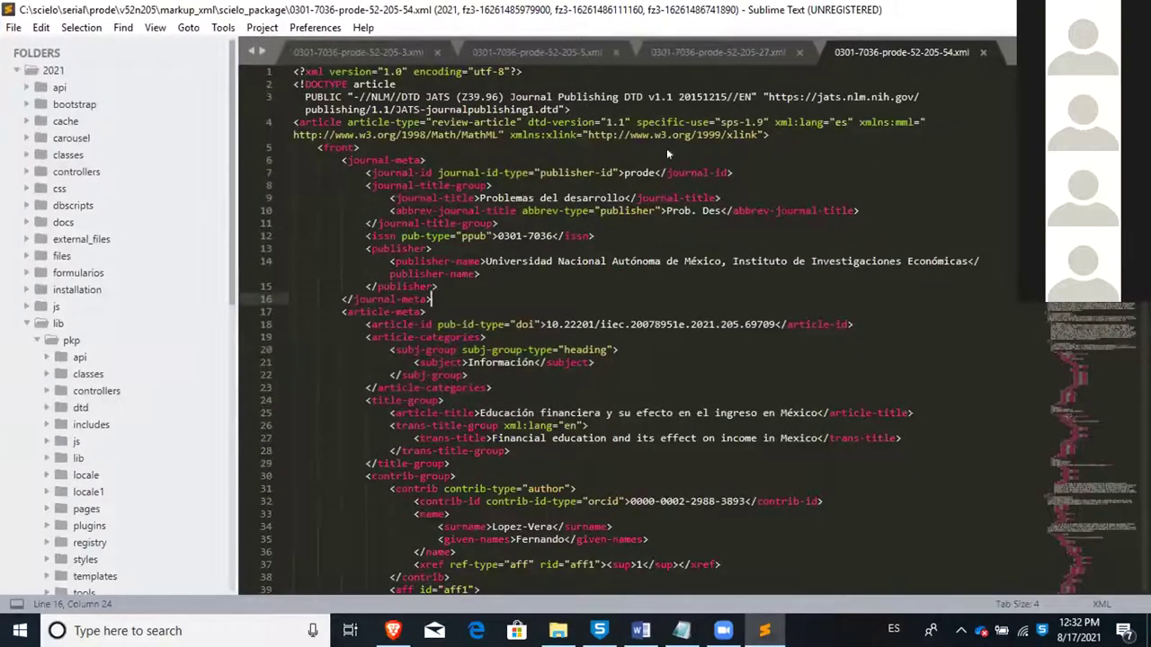
Step: Examine the metadata and body text markup of 0301-7036-prode-52-205-3.xml, glancing back at the scielo_package folder
{"action": "left_click", "coordinate": [363, 45]}
{"action": "scroll", "coordinate": [526, 169], "scroll_direction": "down", "scroll_amount": 6}
{"action": "scroll", "coordinate": [530, 163], "scroll_direction": "up", "scroll_amount": 6}
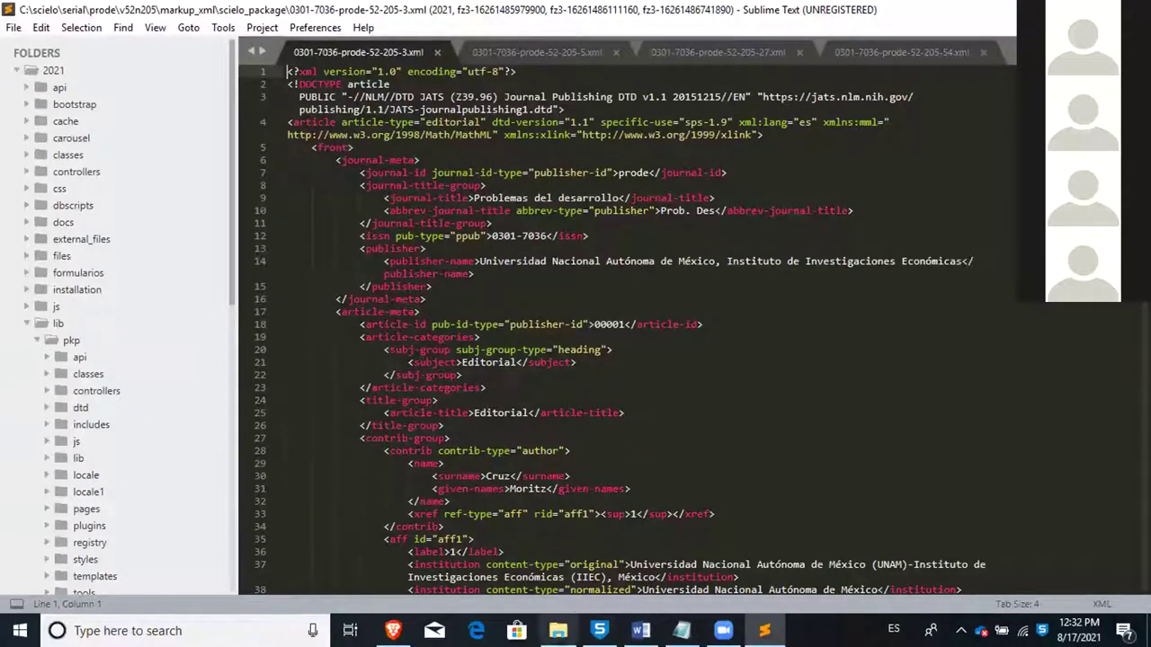
{"action": "left_click", "coordinate": [574, 619]}
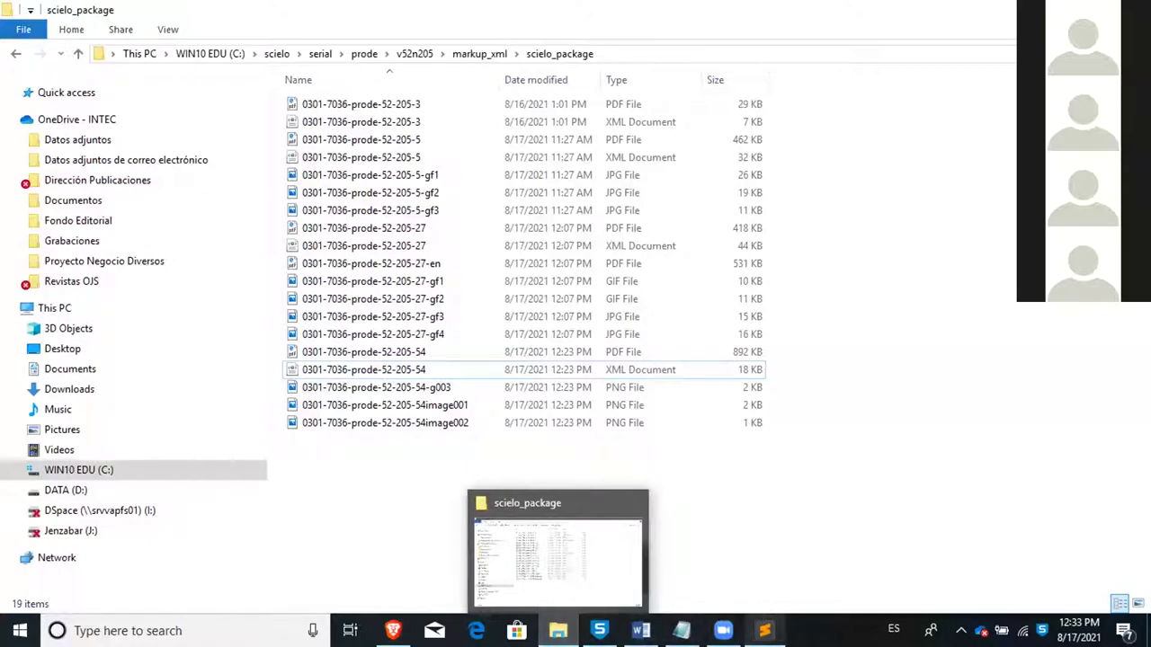
{"action": "left_click", "coordinate": [764, 631]}
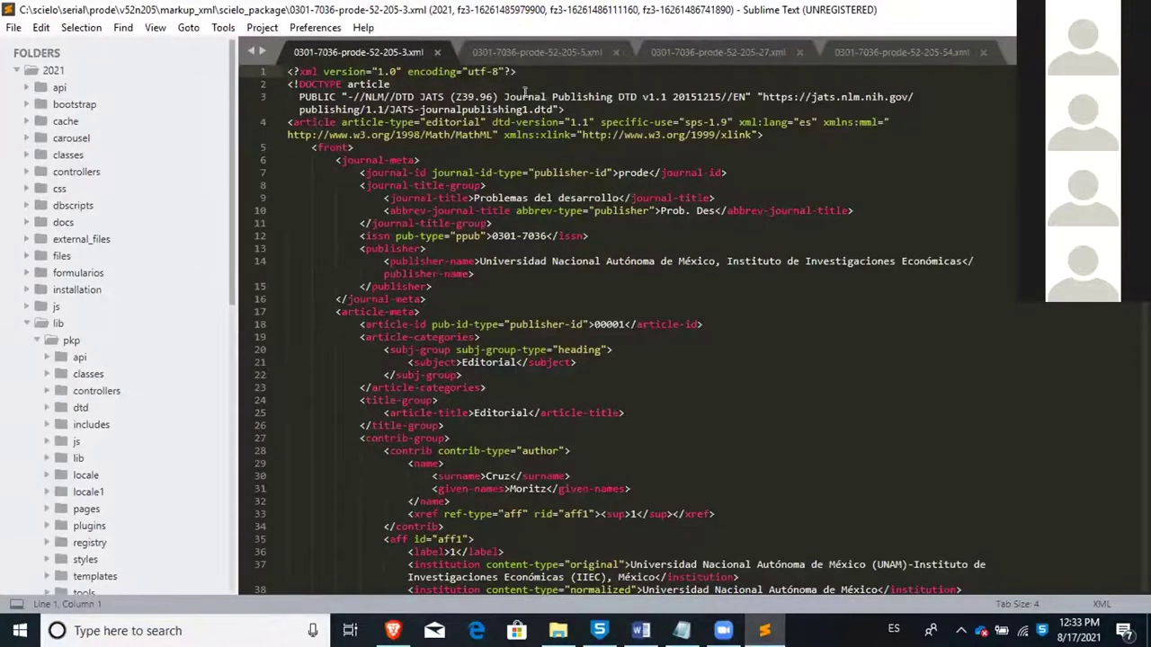
{"action": "scroll", "coordinate": [531, 93], "scroll_direction": "down", "scroll_amount": 1}
{"action": "scroll", "coordinate": [531, 94], "scroll_direction": "down", "scroll_amount": 15}
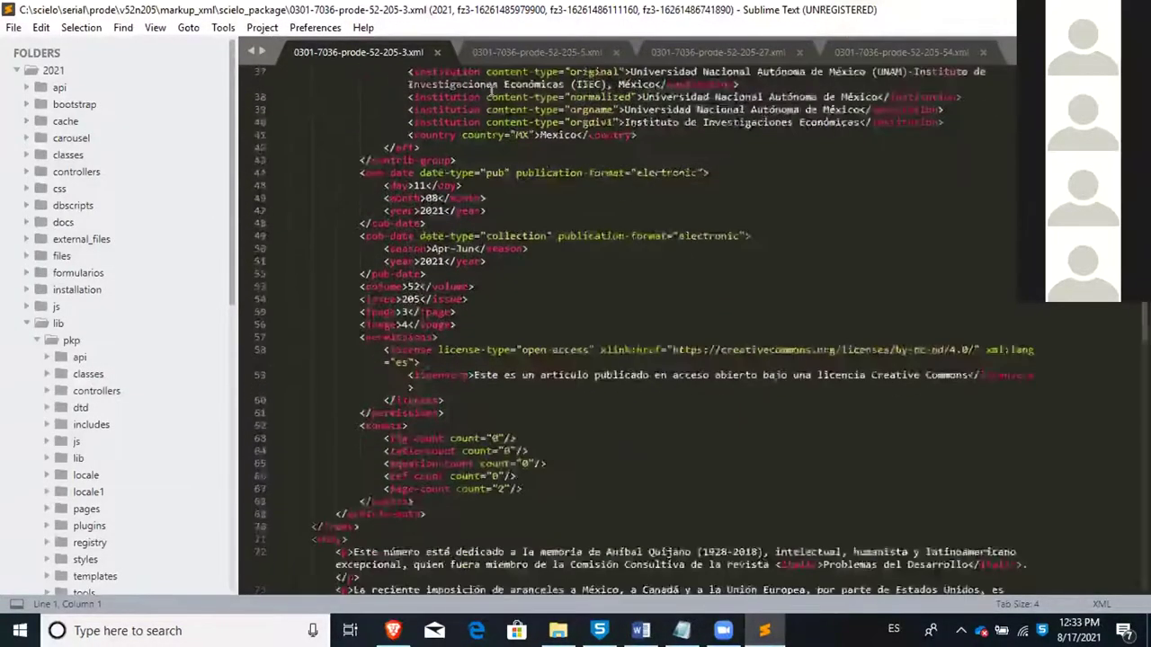
{"action": "scroll", "coordinate": [492, 89], "scroll_direction": "down", "scroll_amount": 6}
{"action": "scroll", "coordinate": [504, 83], "scroll_direction": "up", "scroll_amount": 9}
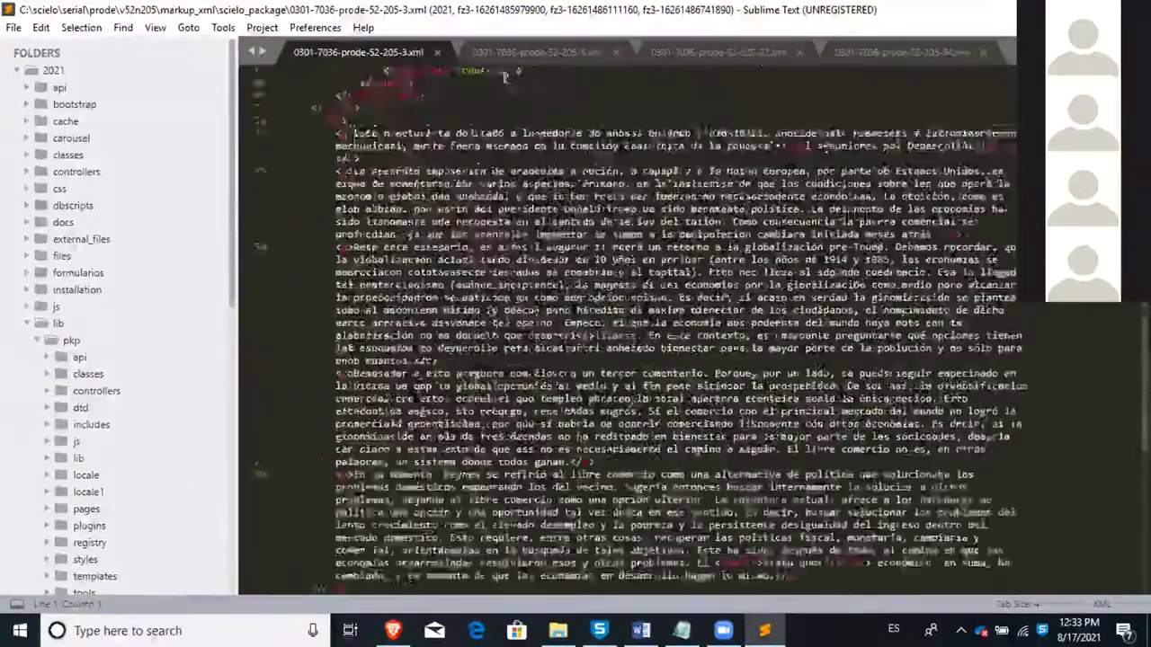
{"action": "scroll", "coordinate": [506, 79], "scroll_direction": "up", "scroll_amount": 15}
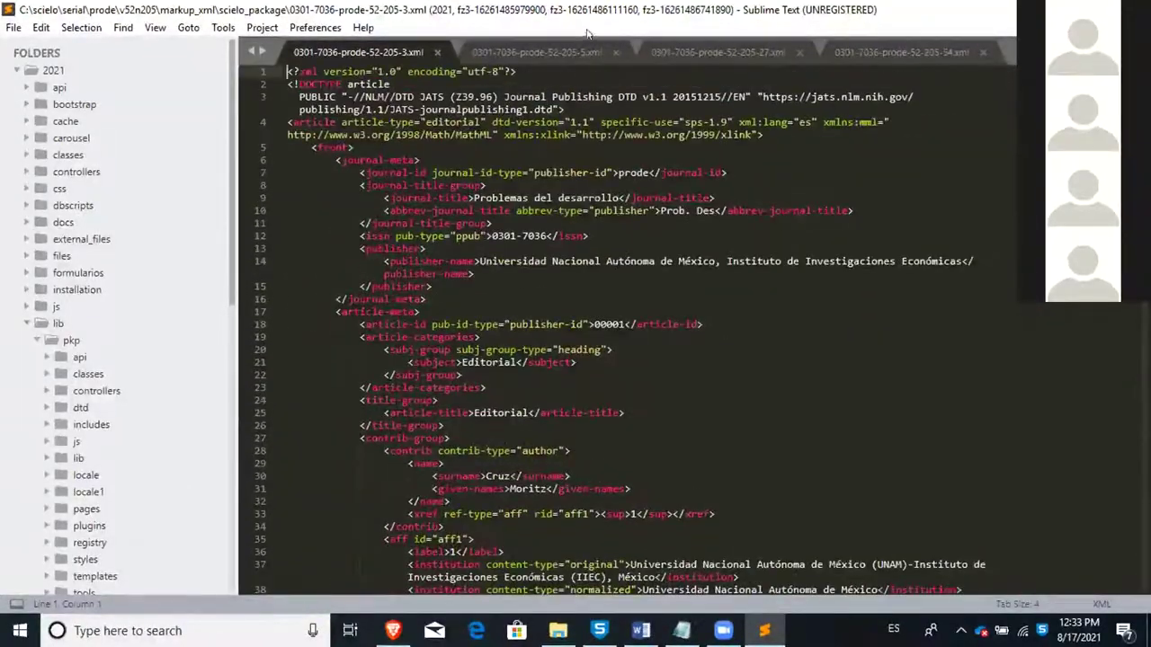
Step: Display 0301-7036-prode-52-205-5.xml, and switch to File Explorer to go up from scielo_package to the markup_xml folder
{"action": "left_click", "coordinate": [522, 51]}
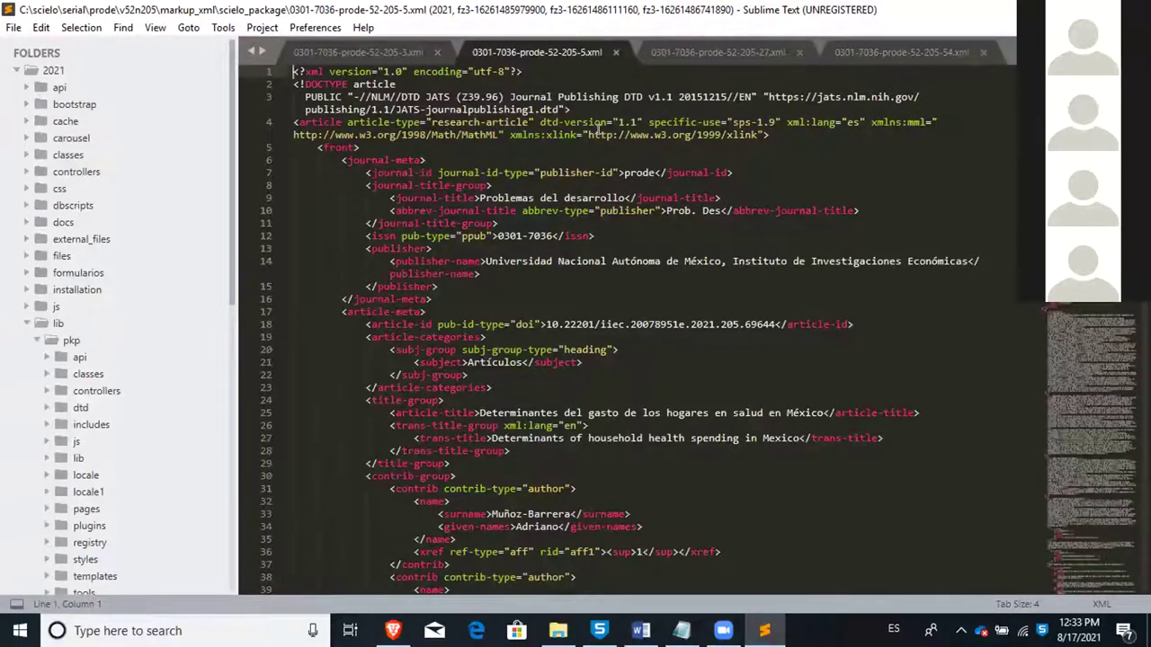
{"action": "left_click", "coordinate": [558, 630]}
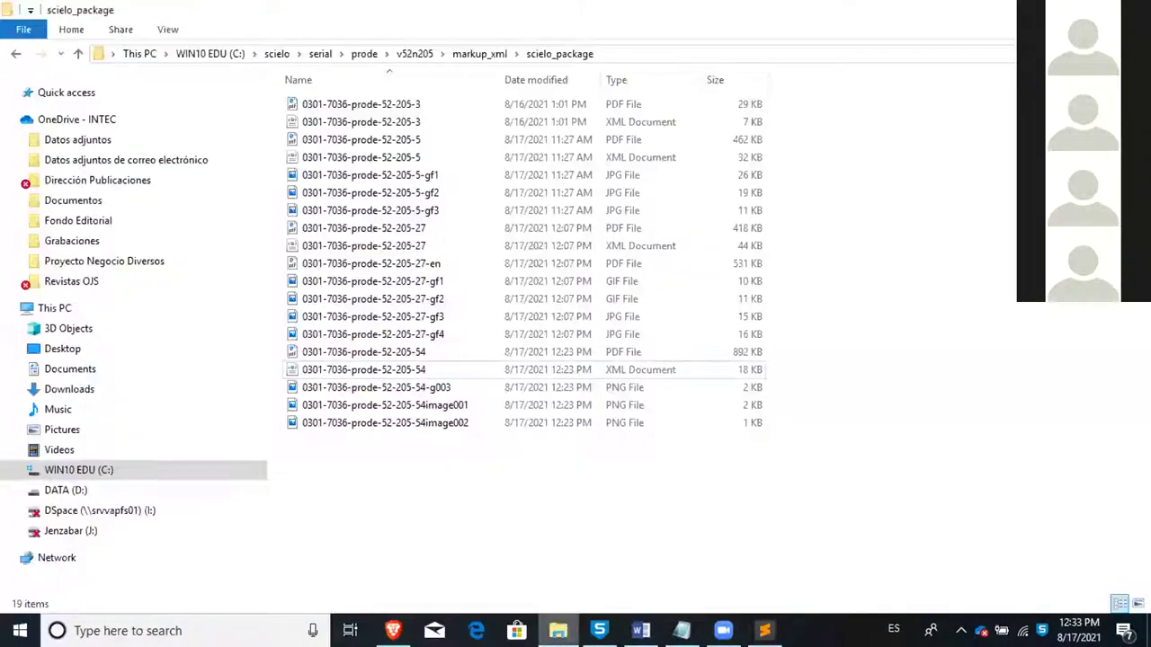
{"action": "left_click", "coordinate": [478, 54]}
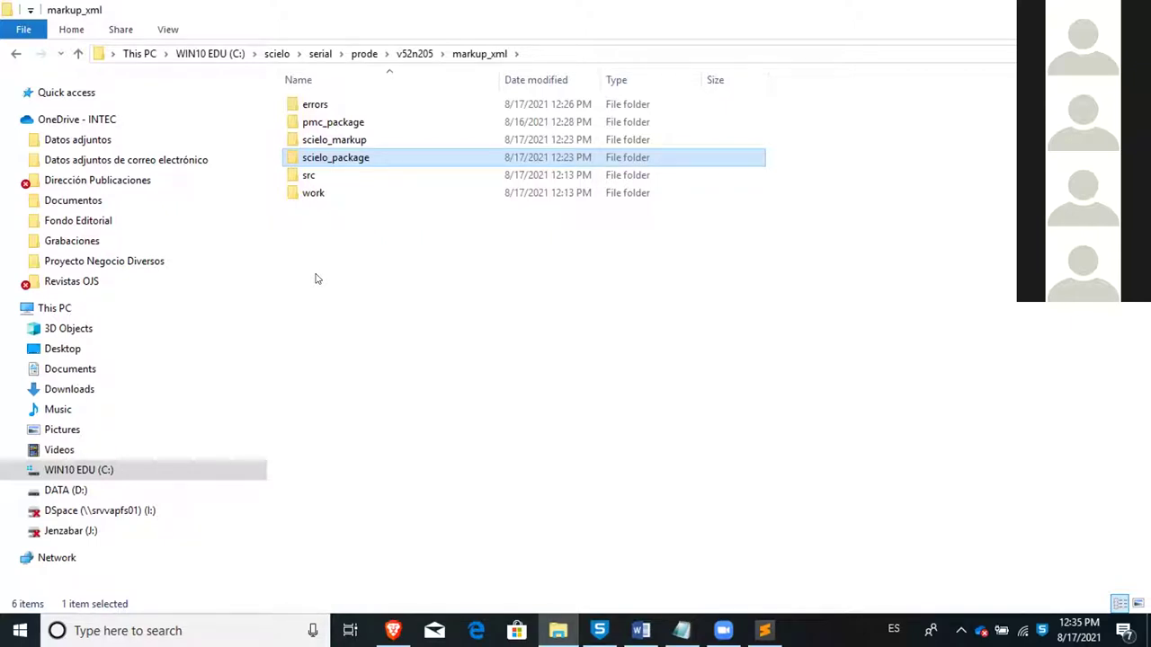
Step: Return to Sublime Text and examine the journal, title, author, affiliation and publication date tags of 0301-7036-prode-52-205-5.xml
{"action": "left_click", "coordinate": [762, 625]}
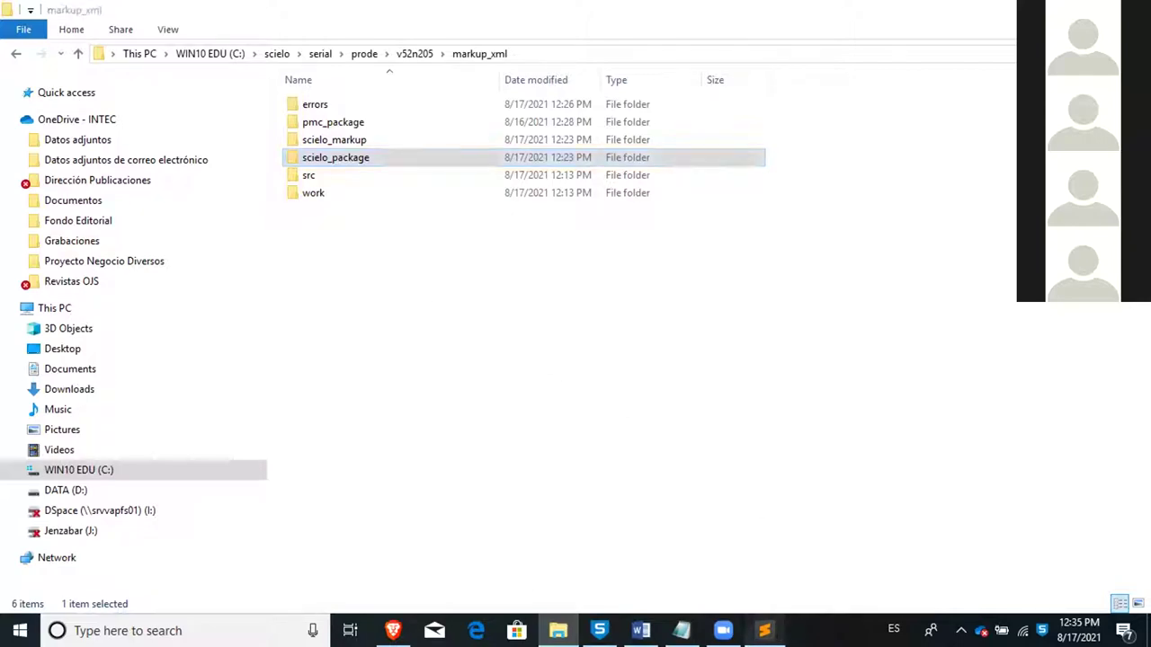
{"action": "left_click", "coordinate": [520, 182]}
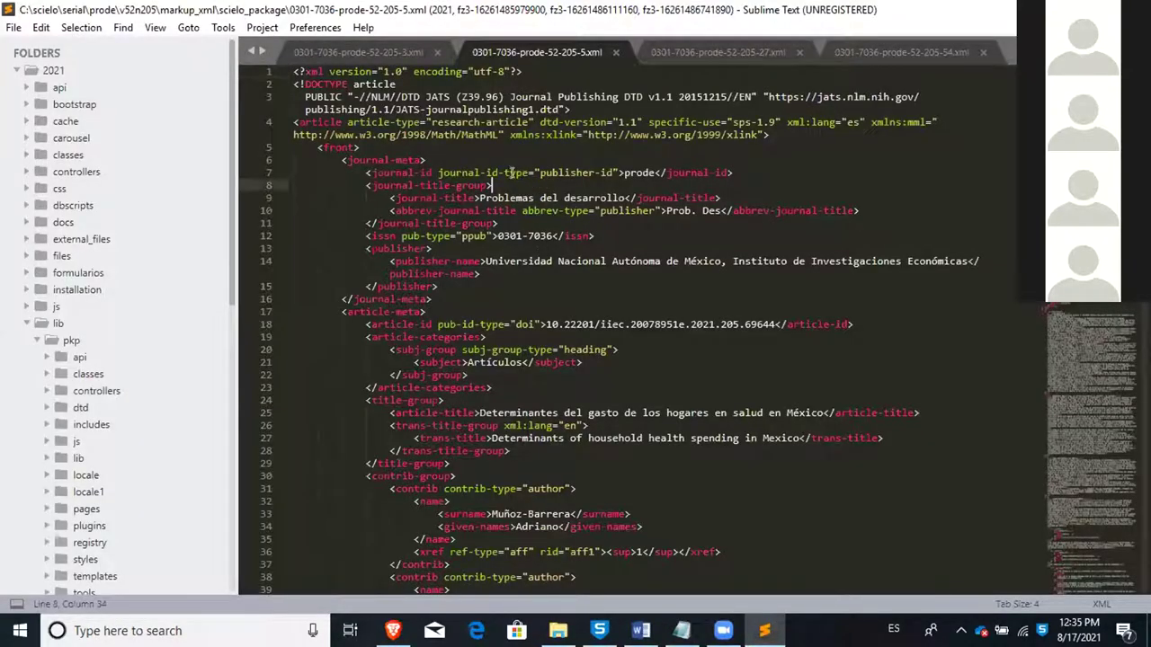
{"action": "scroll", "coordinate": [509, 167], "scroll_direction": "down", "scroll_amount": 5}
{"action": "scroll", "coordinate": [508, 154], "scroll_direction": "up", "scroll_amount": 4}
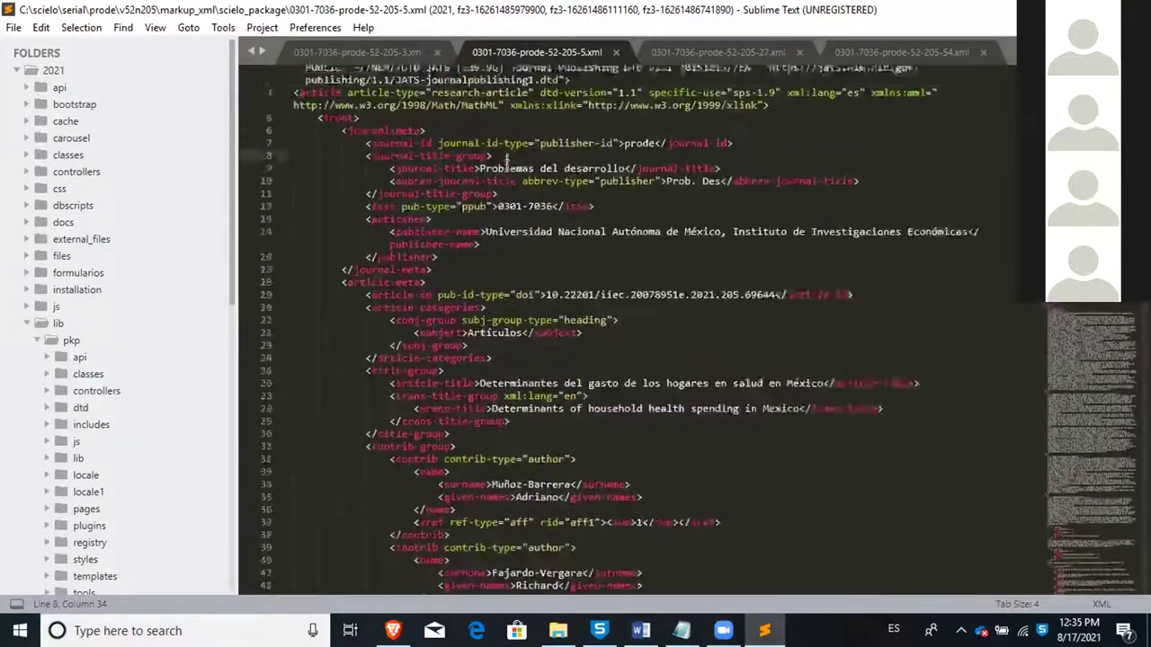
{"action": "scroll", "coordinate": [508, 155], "scroll_direction": "up", "scroll_amount": 1}
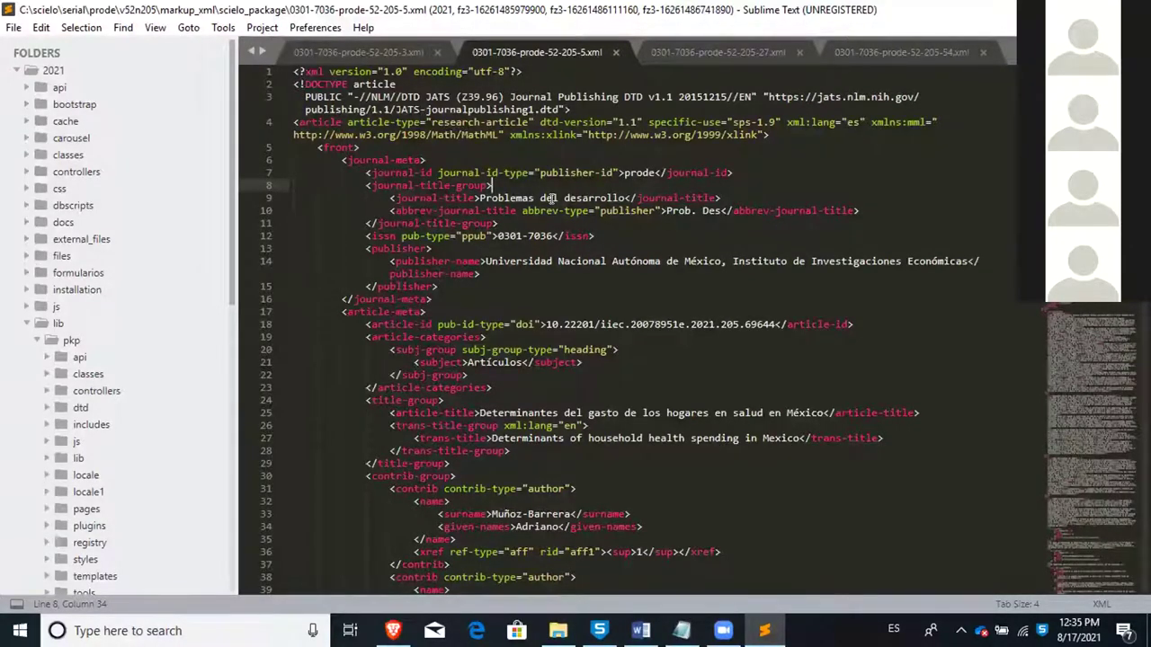
{"action": "scroll", "coordinate": [552, 198], "scroll_direction": "down", "scroll_amount": 5}
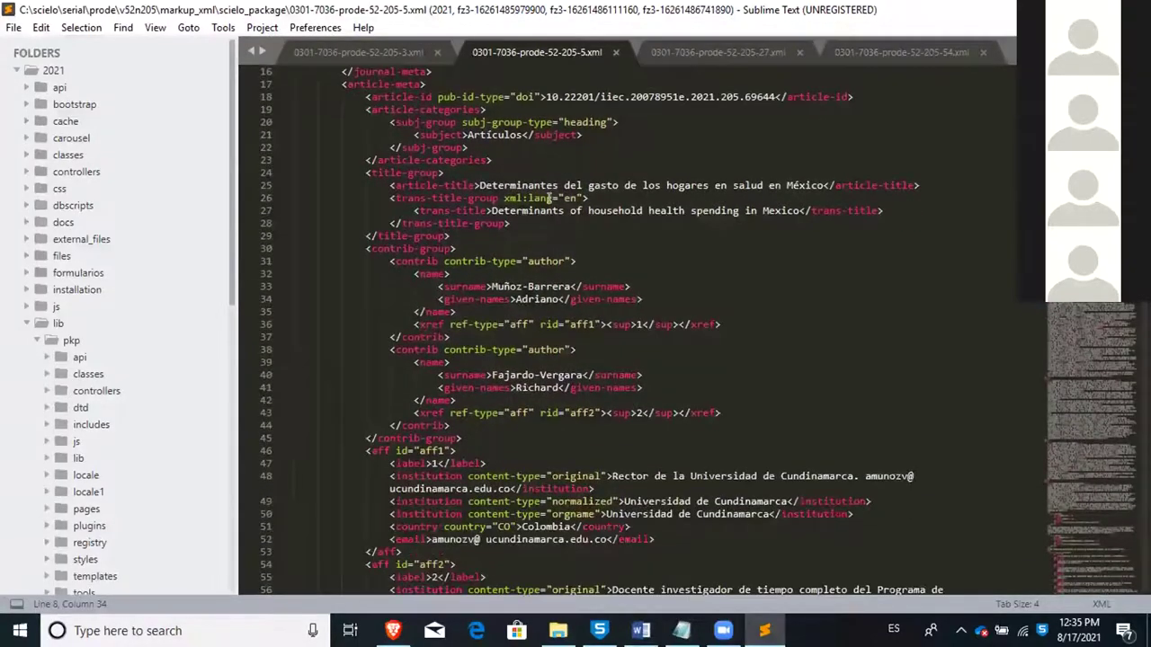
{"action": "scroll", "coordinate": [552, 198], "scroll_direction": "down", "scroll_amount": 4}
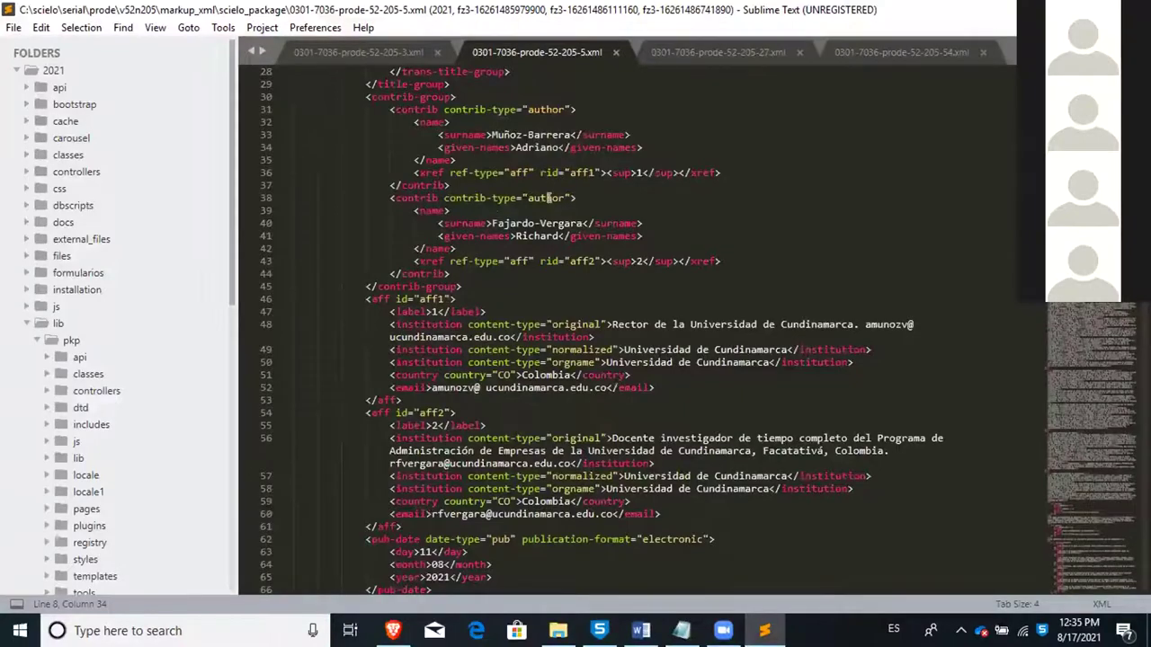
{"action": "scroll", "coordinate": [548, 197], "scroll_direction": "down", "scroll_amount": 3}
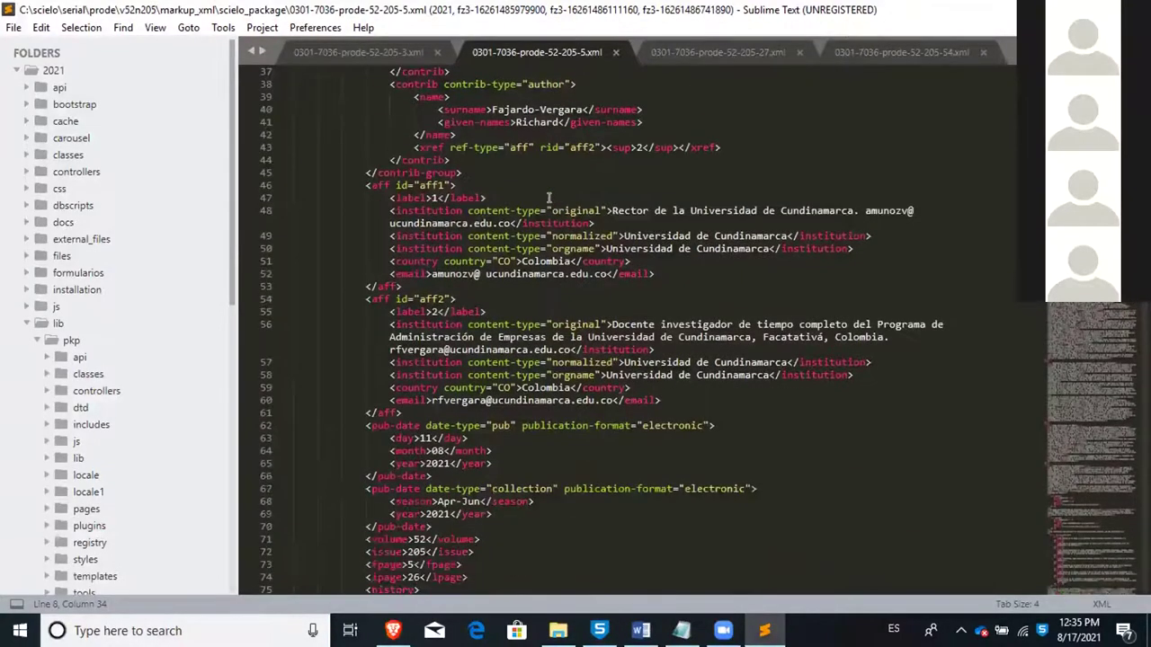
{"action": "scroll", "coordinate": [548, 197], "scroll_direction": "down", "scroll_amount": 5}
{"action": "scroll", "coordinate": [549, 193], "scroll_direction": "up", "scroll_amount": 6}
{"action": "scroll", "coordinate": [550, 193], "scroll_direction": "up", "scroll_amount": 11}
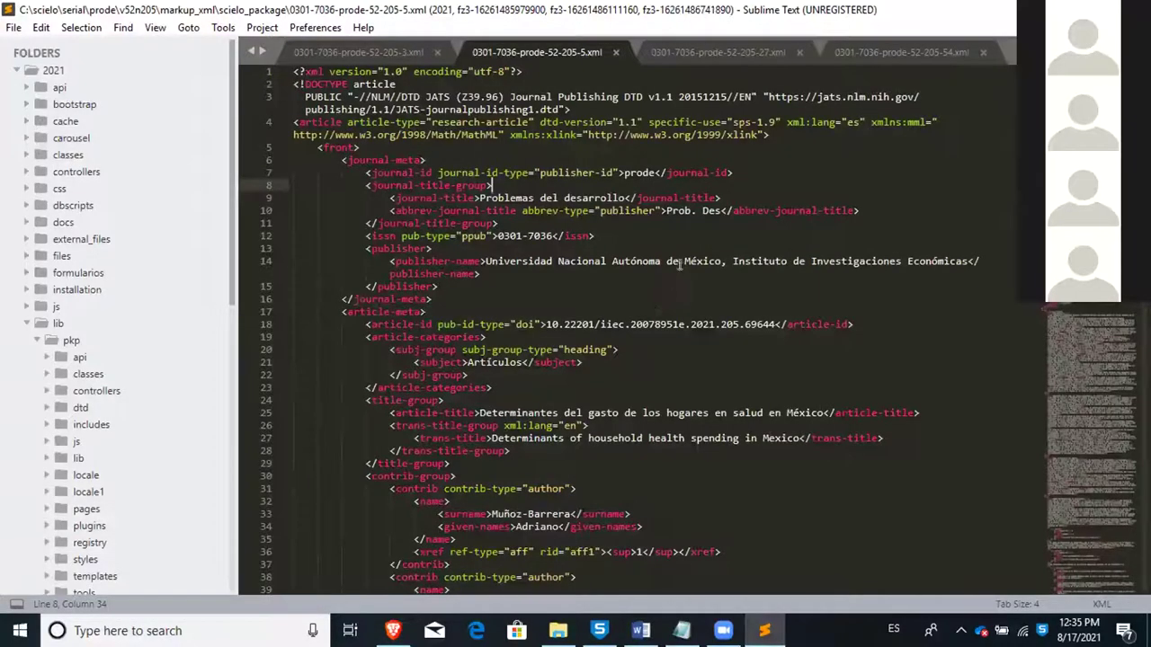
Step: Examine the article metadata in 0301-7036-prode-52-205-27.xml down to the affiliations, publication dates and page range
{"action": "left_click", "coordinate": [691, 47]}
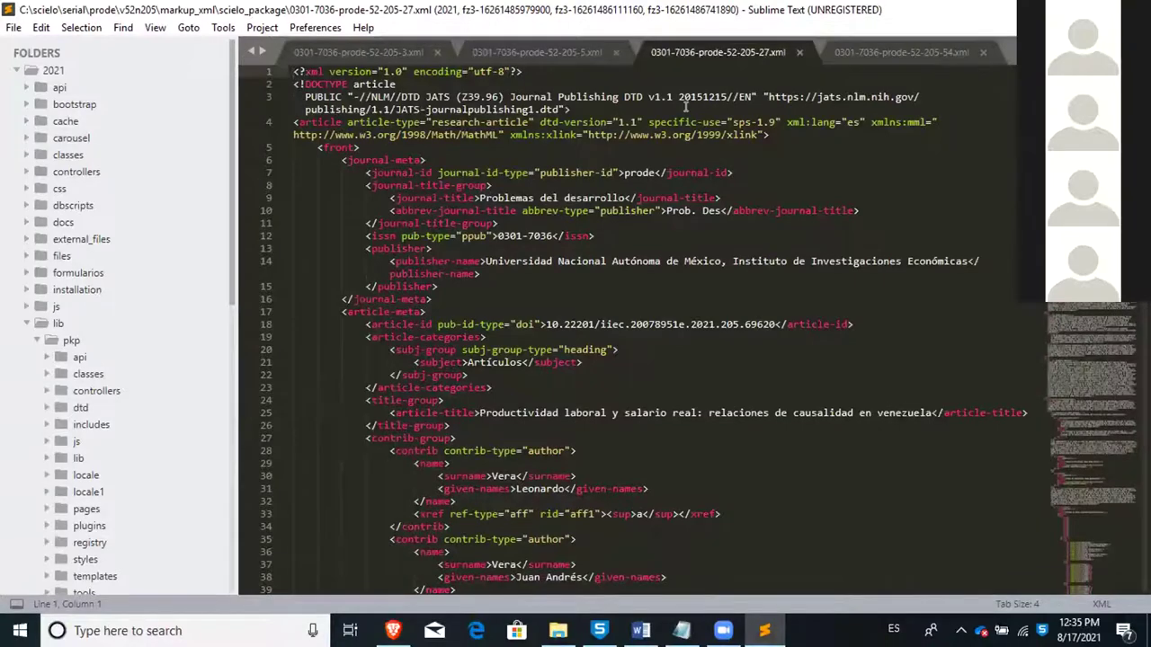
{"action": "scroll", "coordinate": [682, 133], "scroll_direction": "down", "scroll_amount": 1}
{"action": "scroll", "coordinate": [682, 133], "scroll_direction": "down", "scroll_amount": 10}
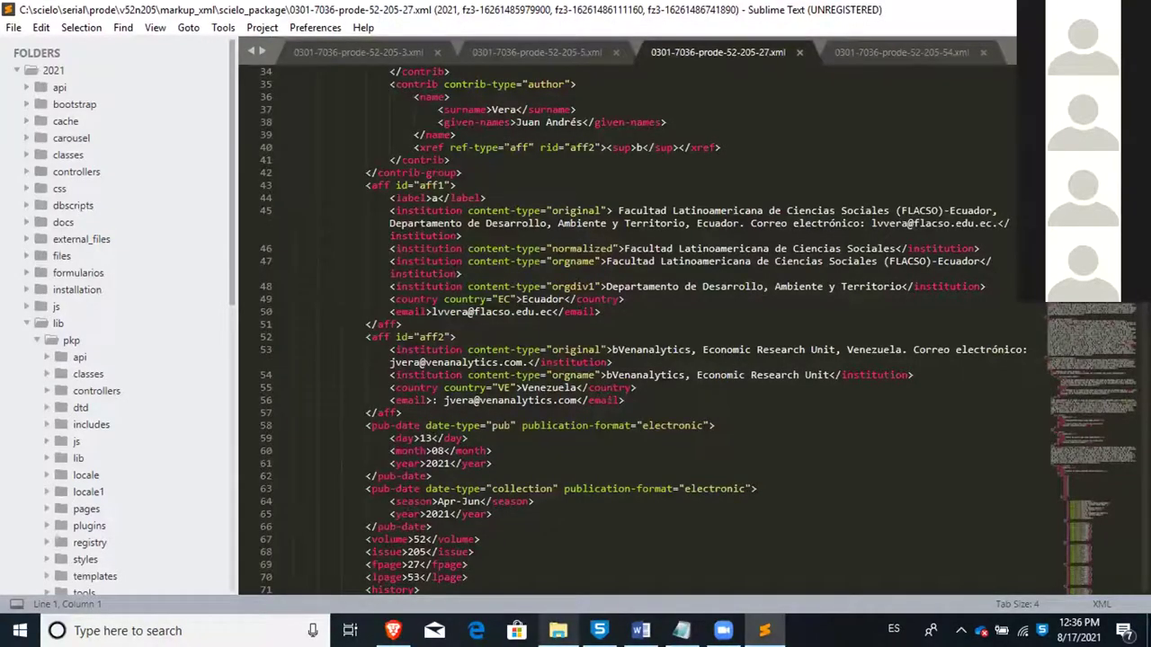
Step: Switch back to the markup_xml folder in File Explorer and point out its scielo_package subfolder
{"action": "mouse_move", "coordinate": [557, 629]}
{"action": "left_click", "coordinate": [544, 580]}
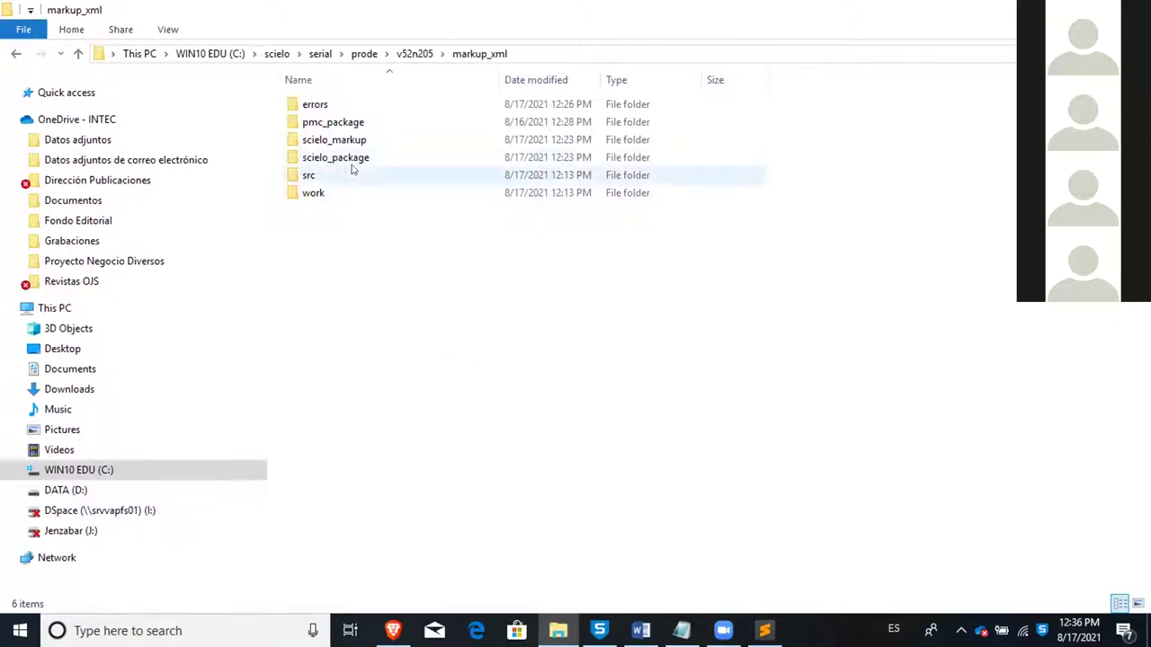
{"action": "mouse_move", "coordinate": [353, 178]}
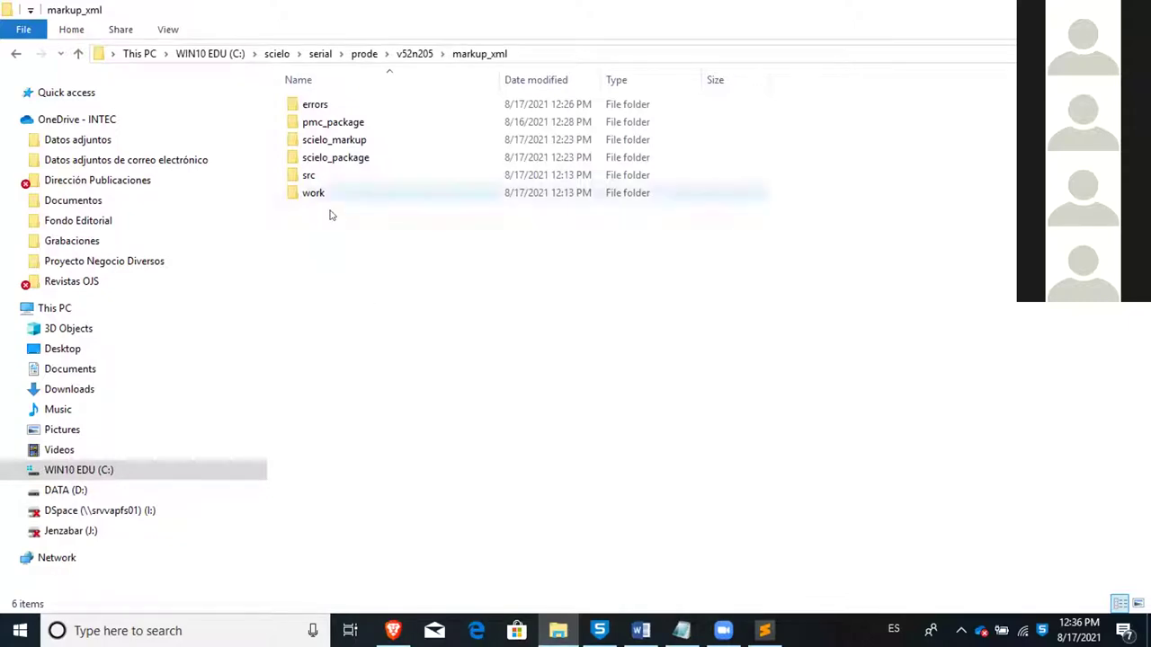
{"action": "mouse_move", "coordinate": [331, 156]}
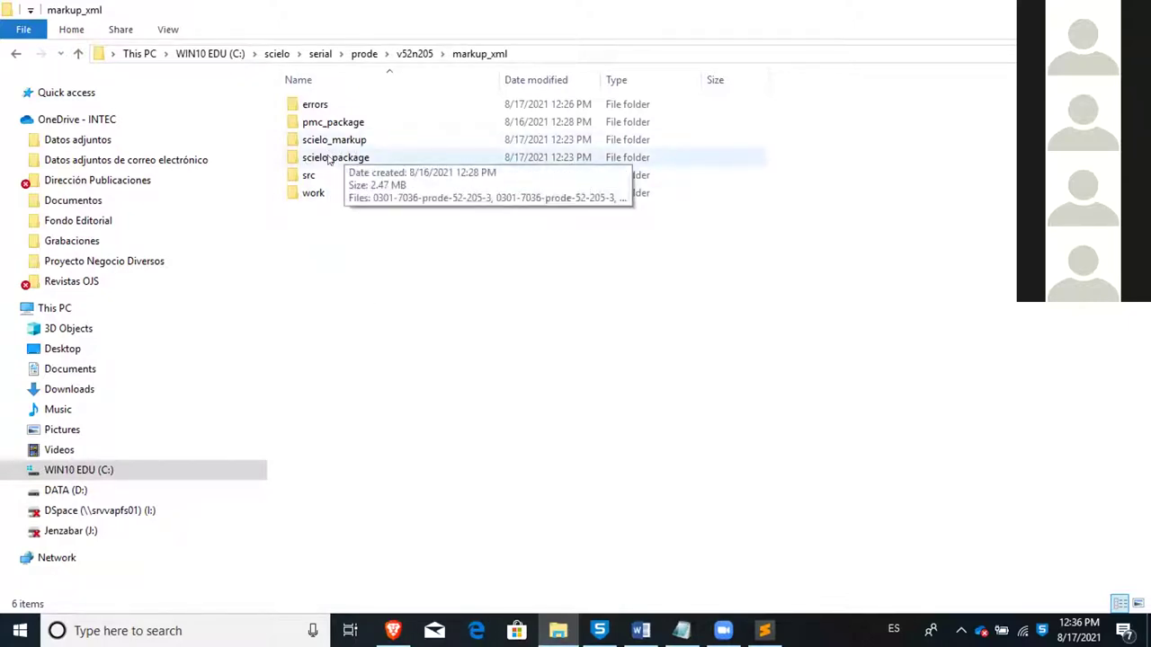